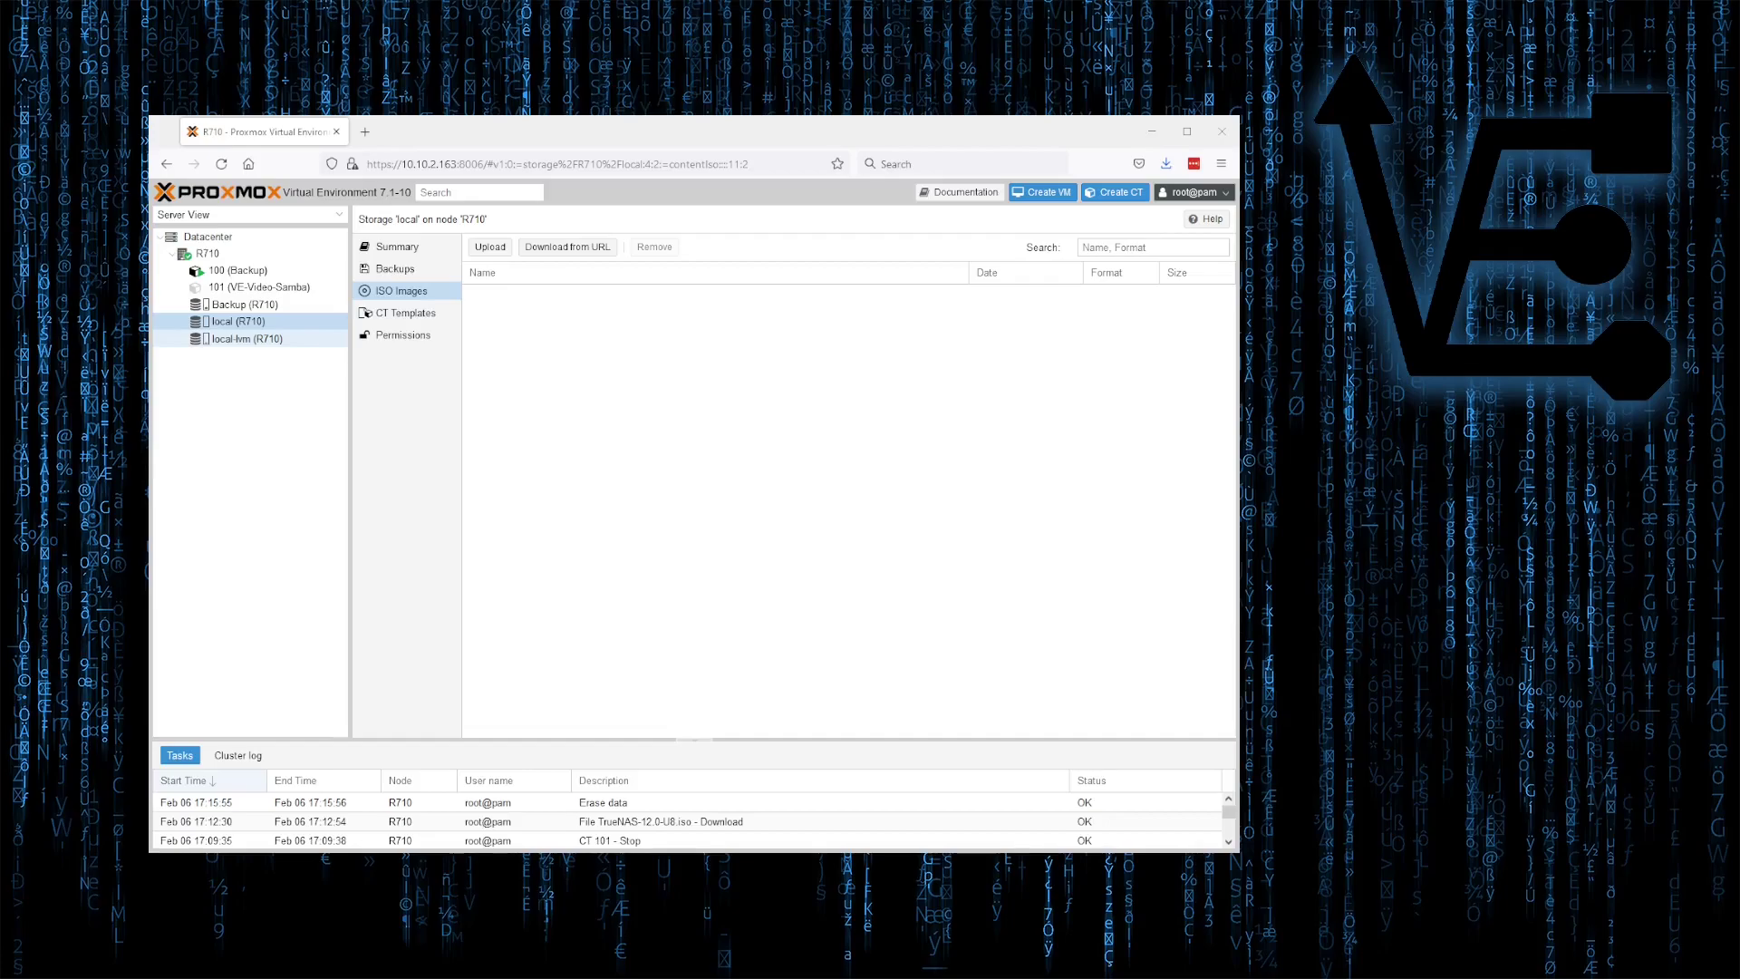
# Review the VM disks and container volumes stored on local-lvm.
pyautogui.click(271, 338)
pyautogui.click(399, 269)
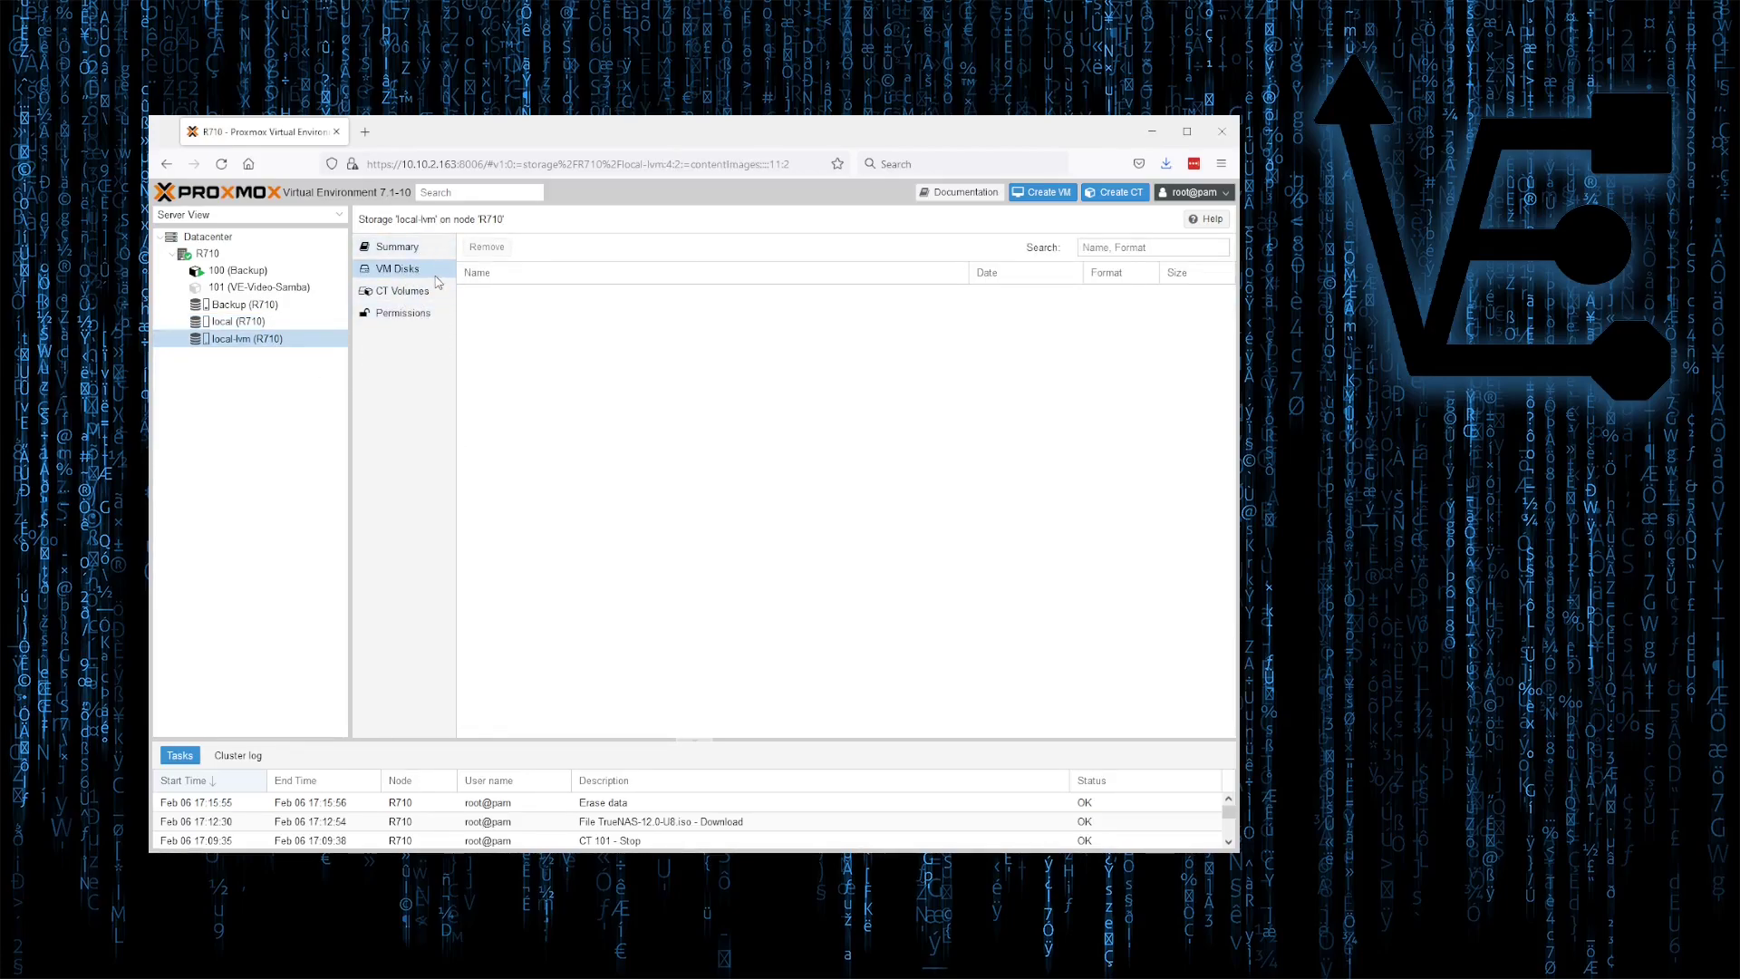
pyautogui.click(410, 292)
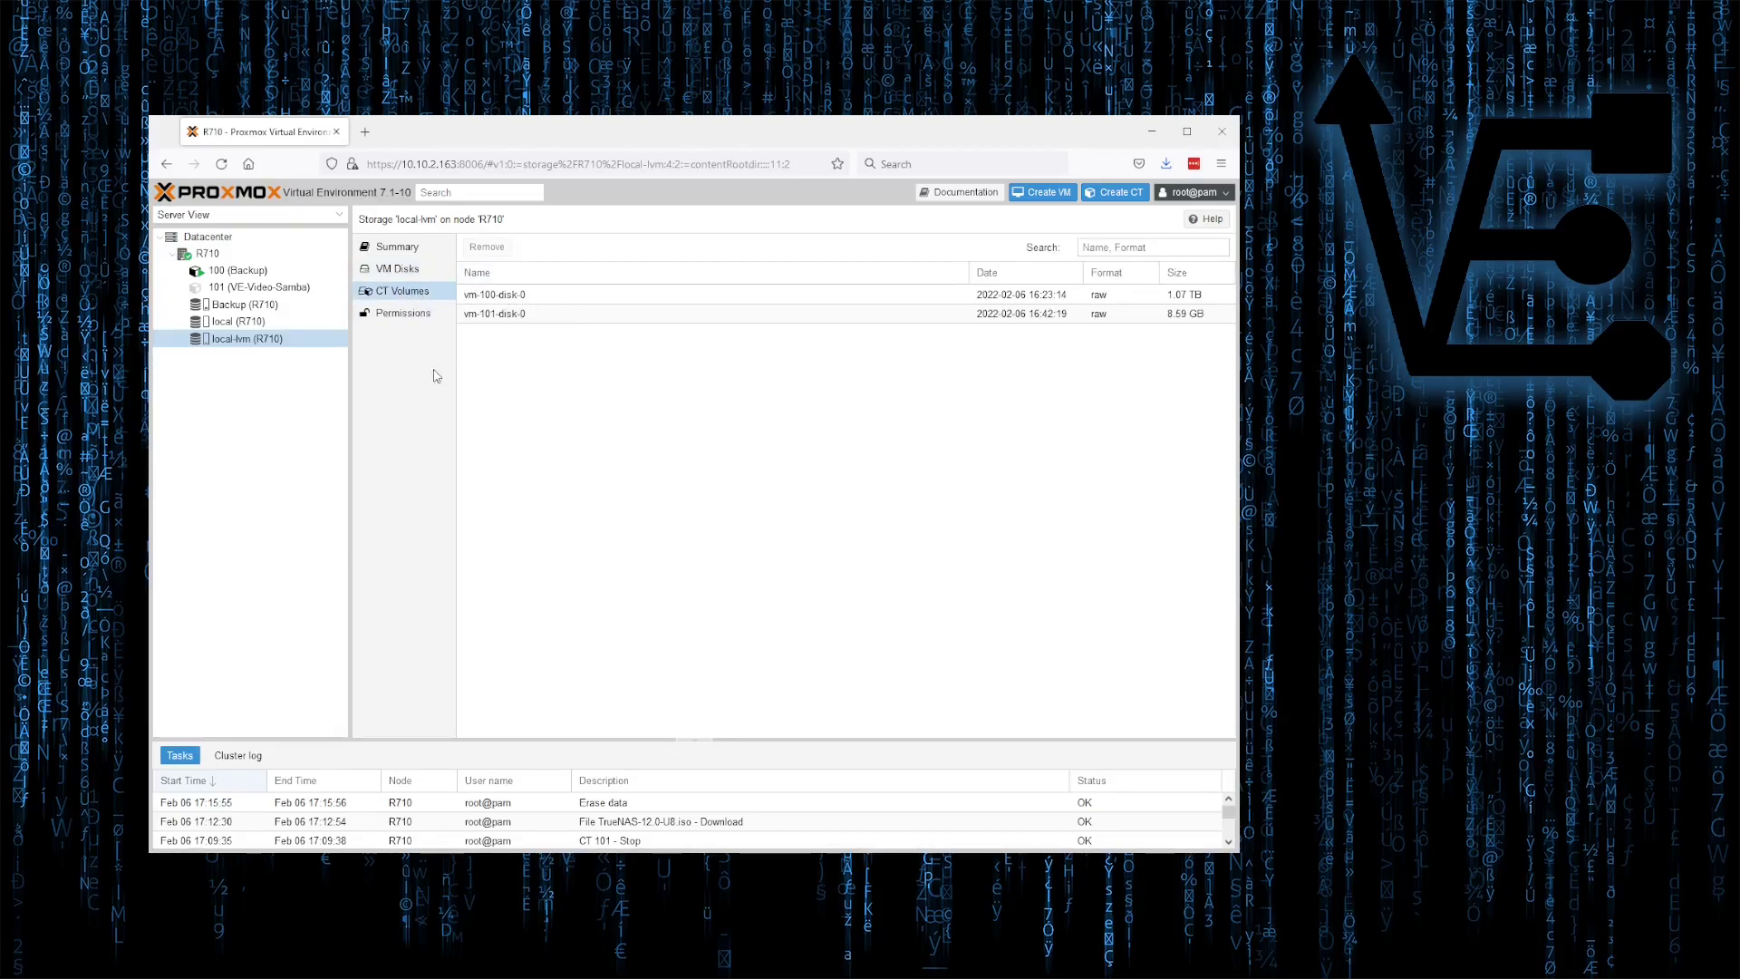
# Start an ISO upload of proxmox-ve_7.1-2.iso to the local storage, naming the file Proxmox-ve_7.1-2.iso.
pyautogui.click(290, 322)
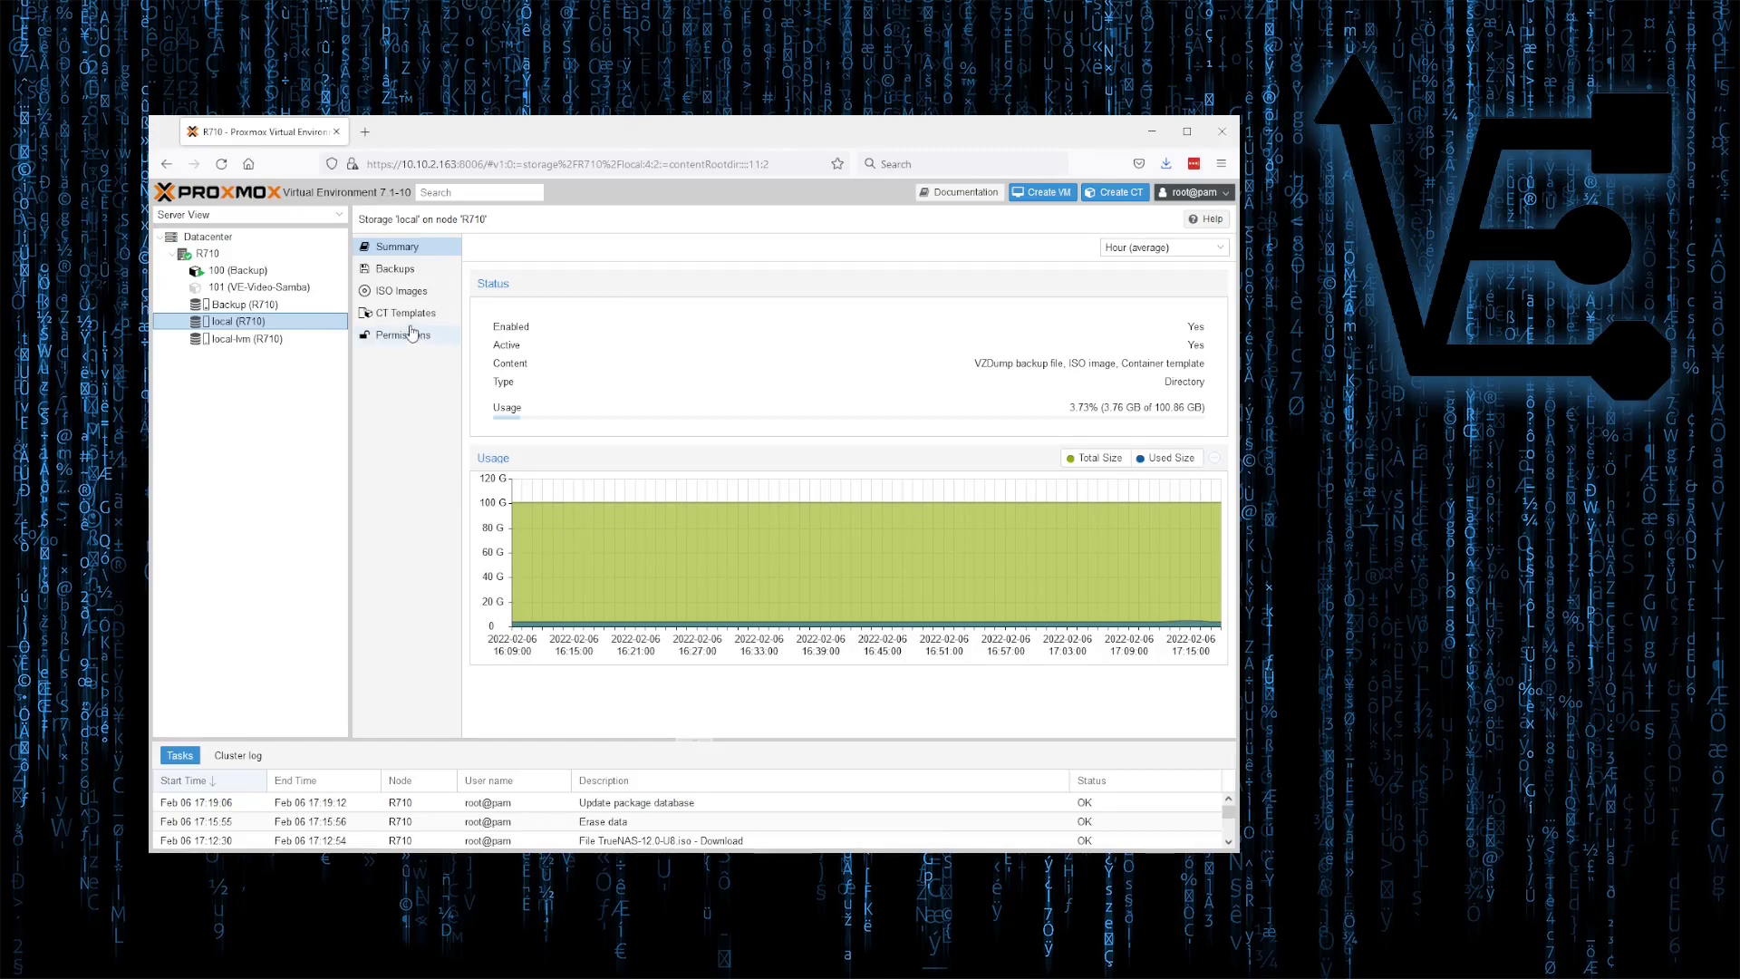
pyautogui.click(411, 293)
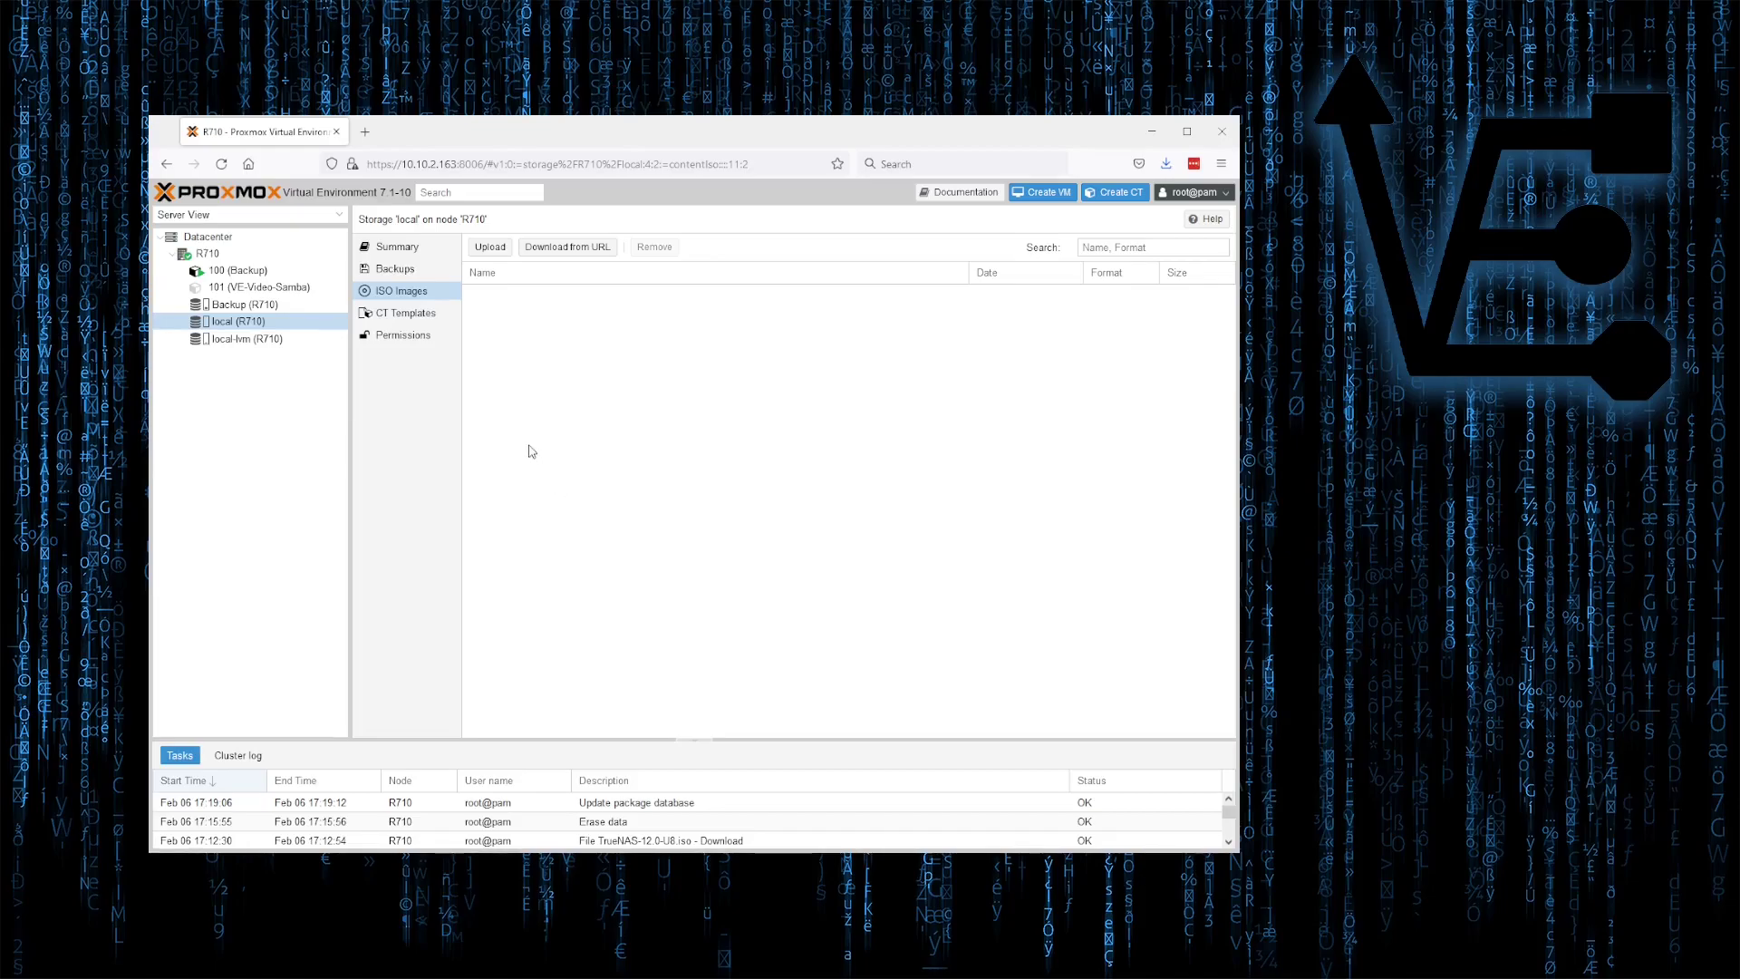
pyautogui.click(494, 250)
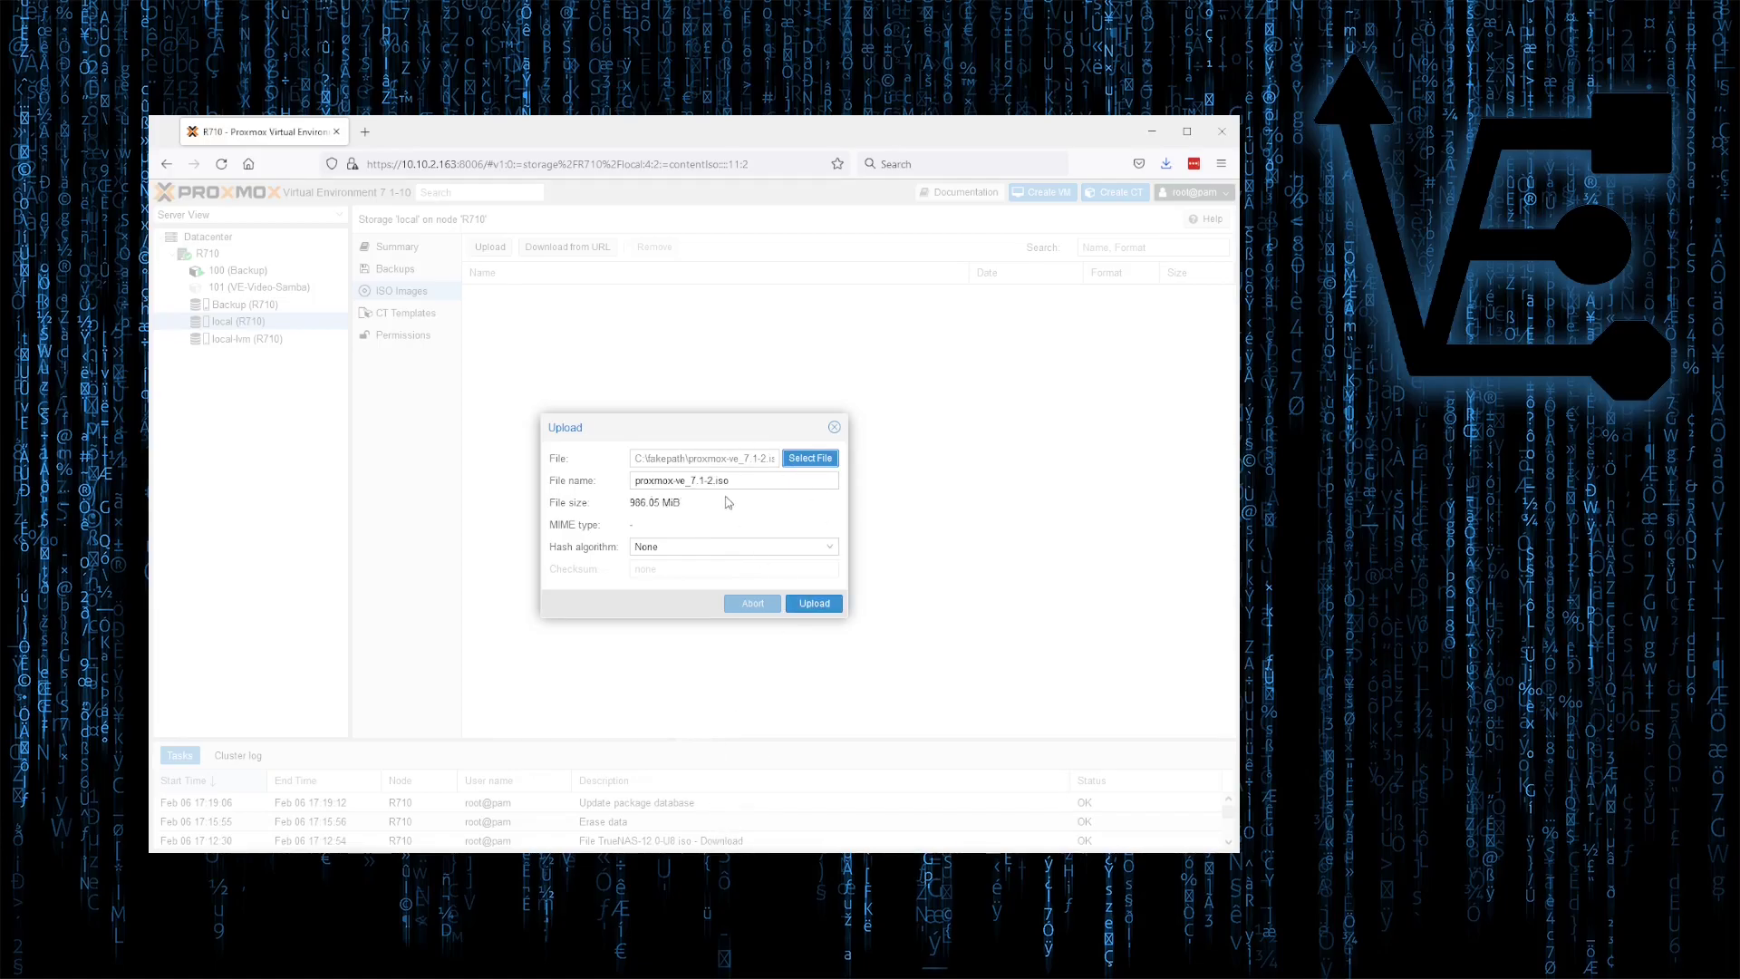
pyautogui.click(635, 480)
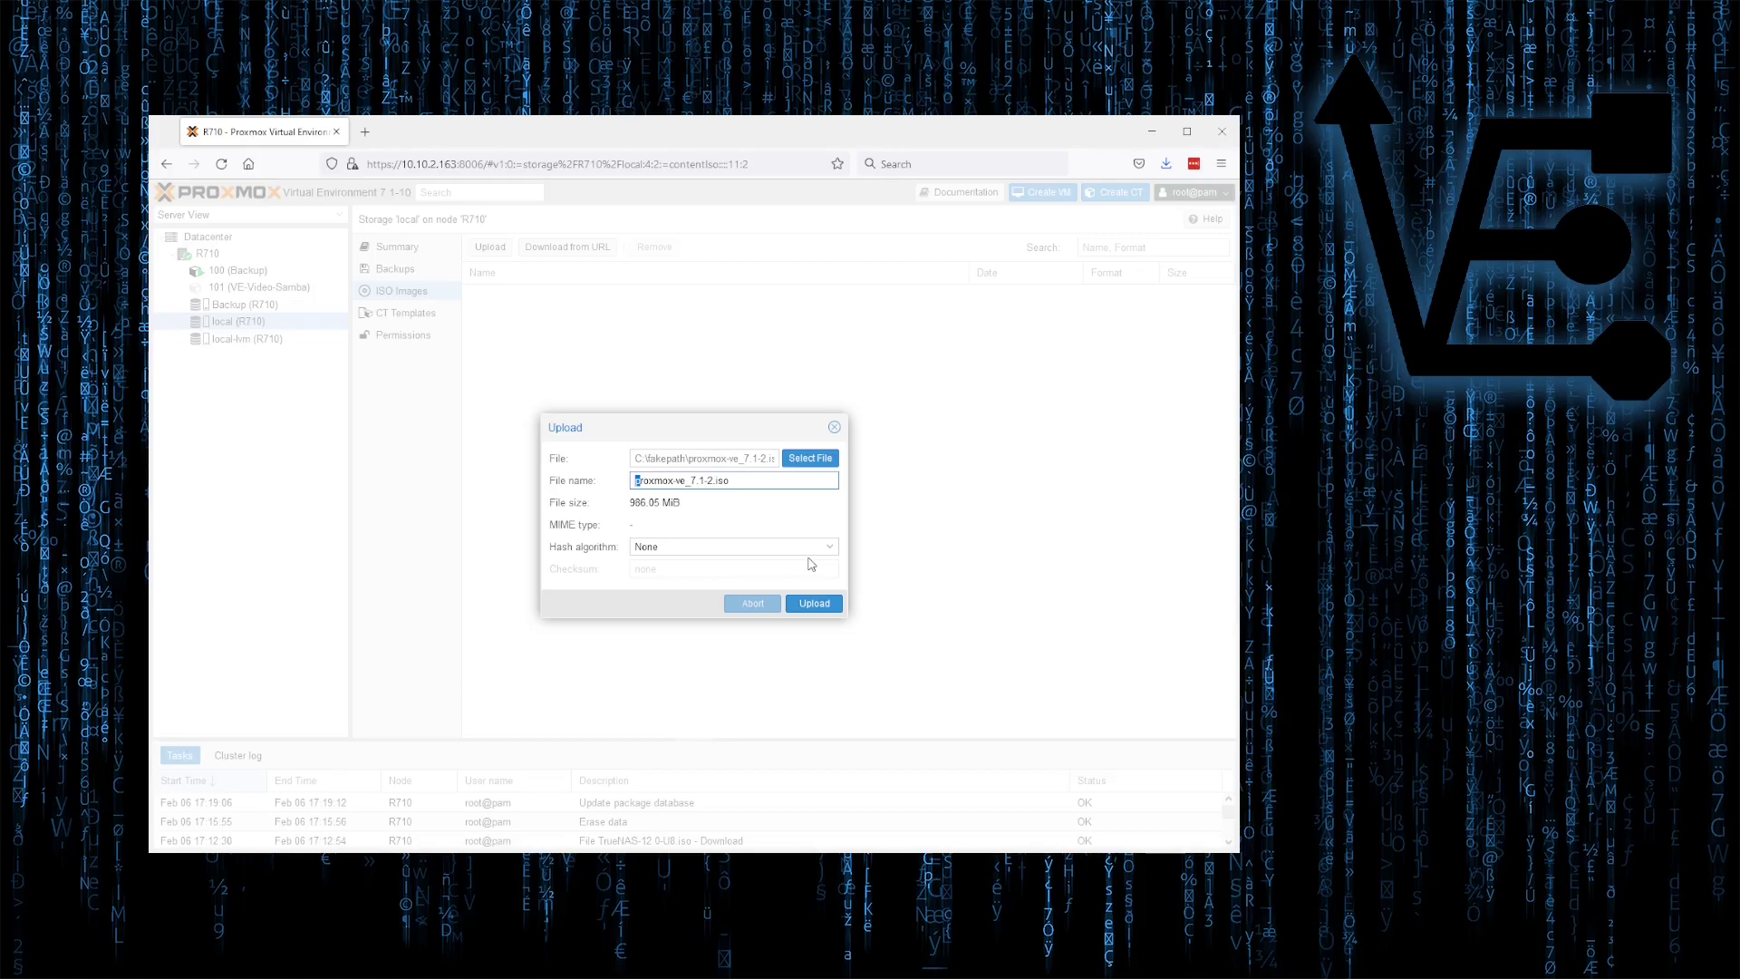
pyautogui.write('P')
# Try SHA-256 as the upload's hash algorithm and reset it to None.
pyautogui.click(829, 549)
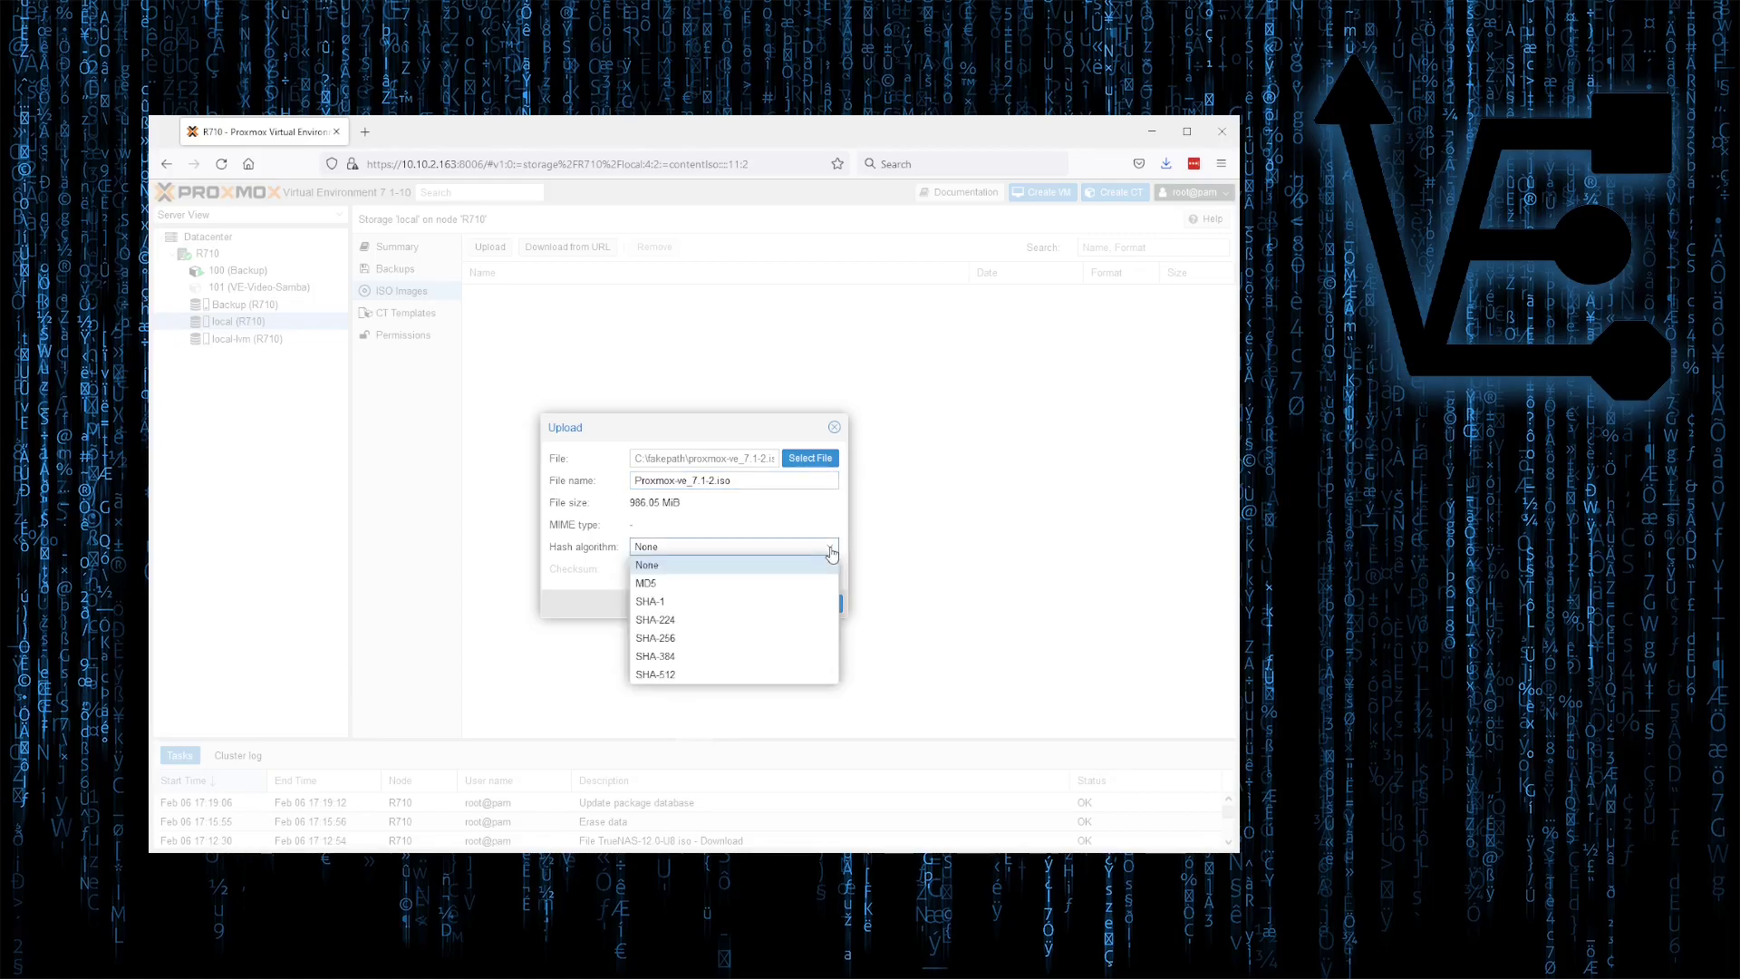
pyautogui.click(733, 639)
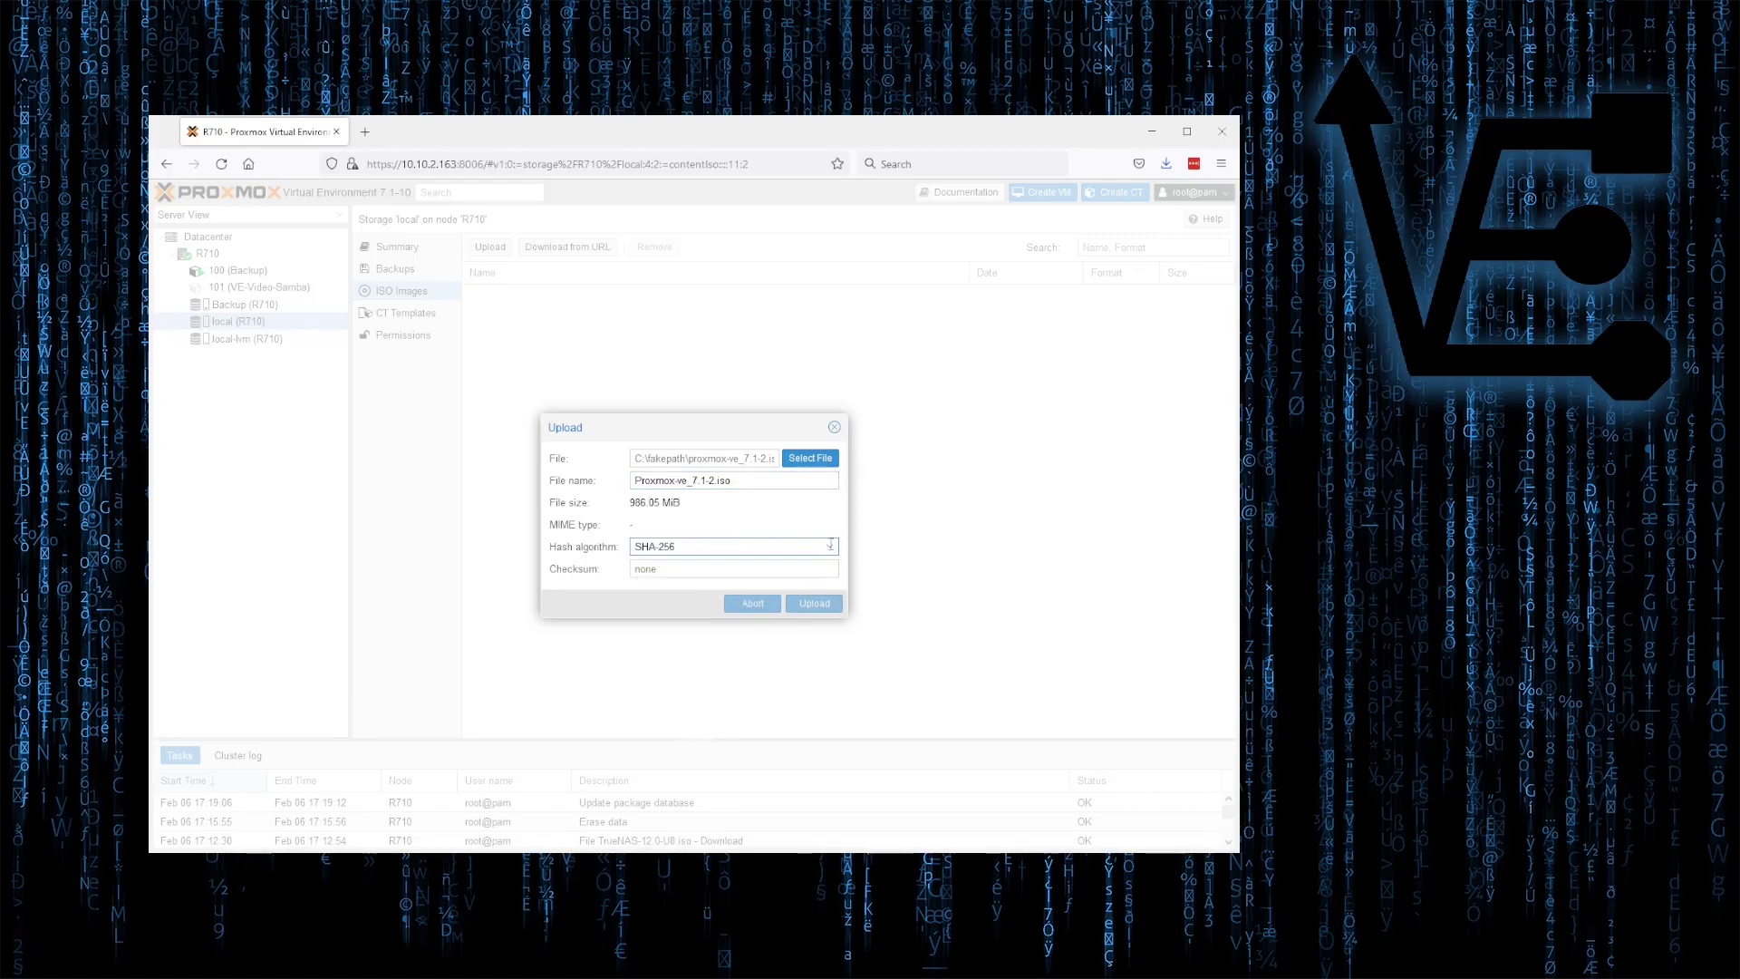
pyautogui.click(801, 545)
pyautogui.click(725, 568)
# Upload the Proxmox ISO to the local storage and close the task output once it finishes.
pyautogui.click(813, 603)
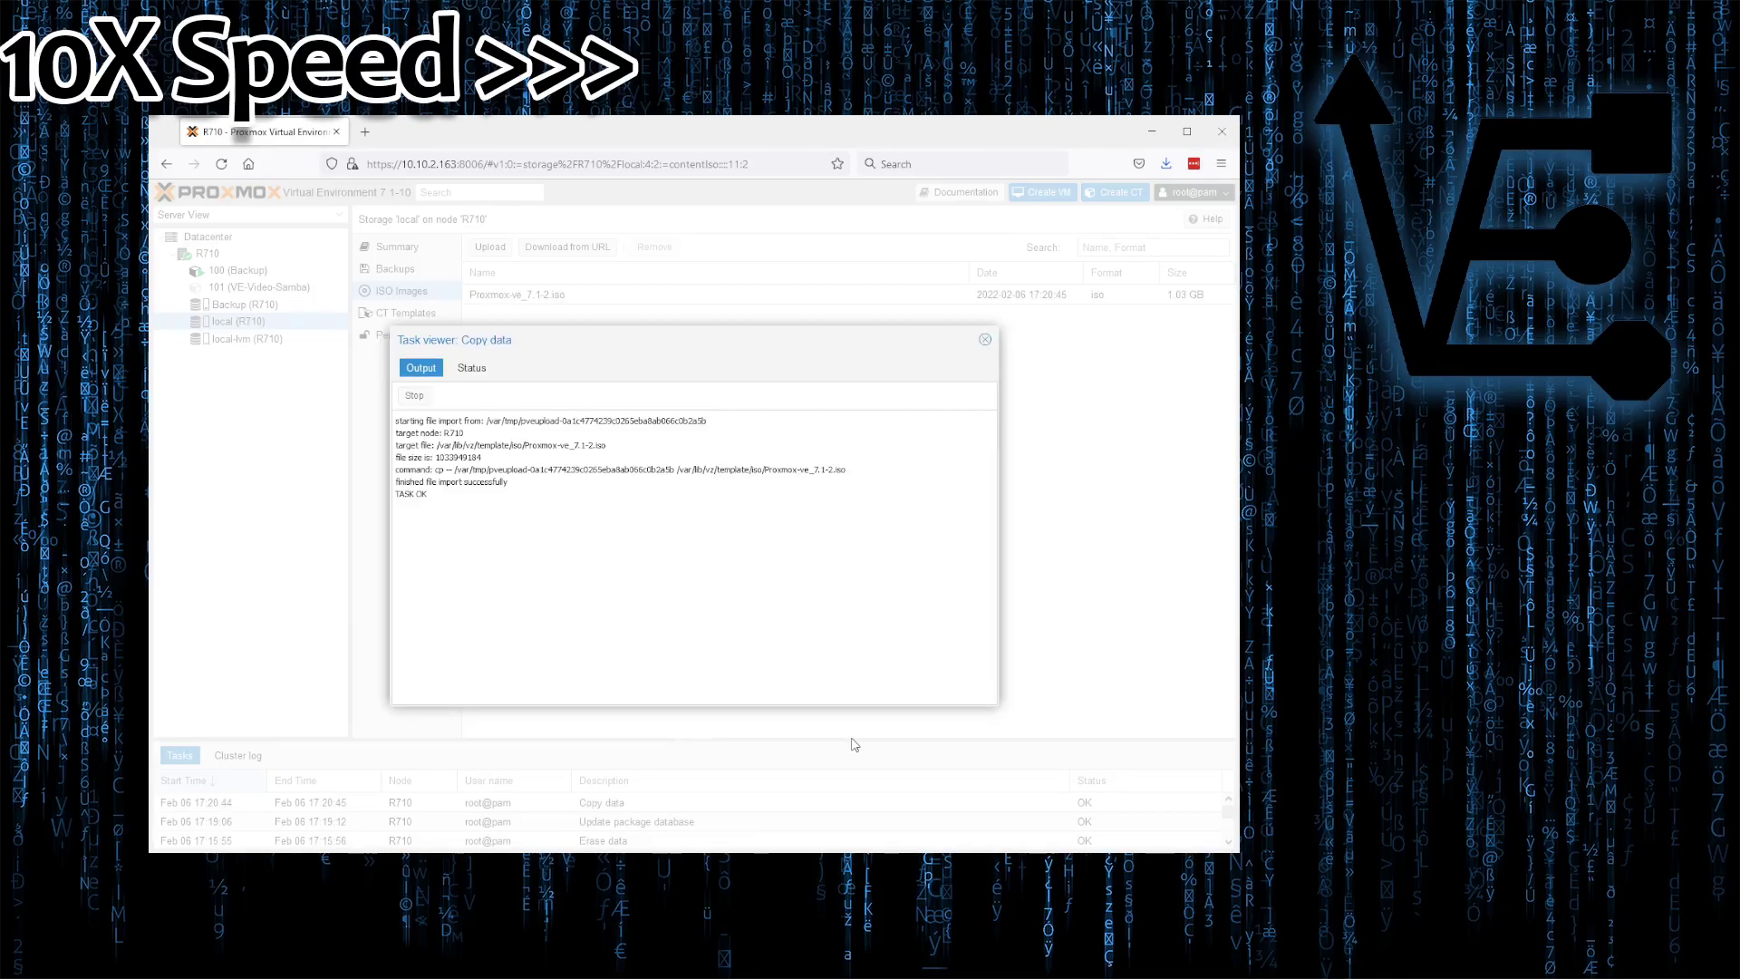
pyautogui.click(986, 338)
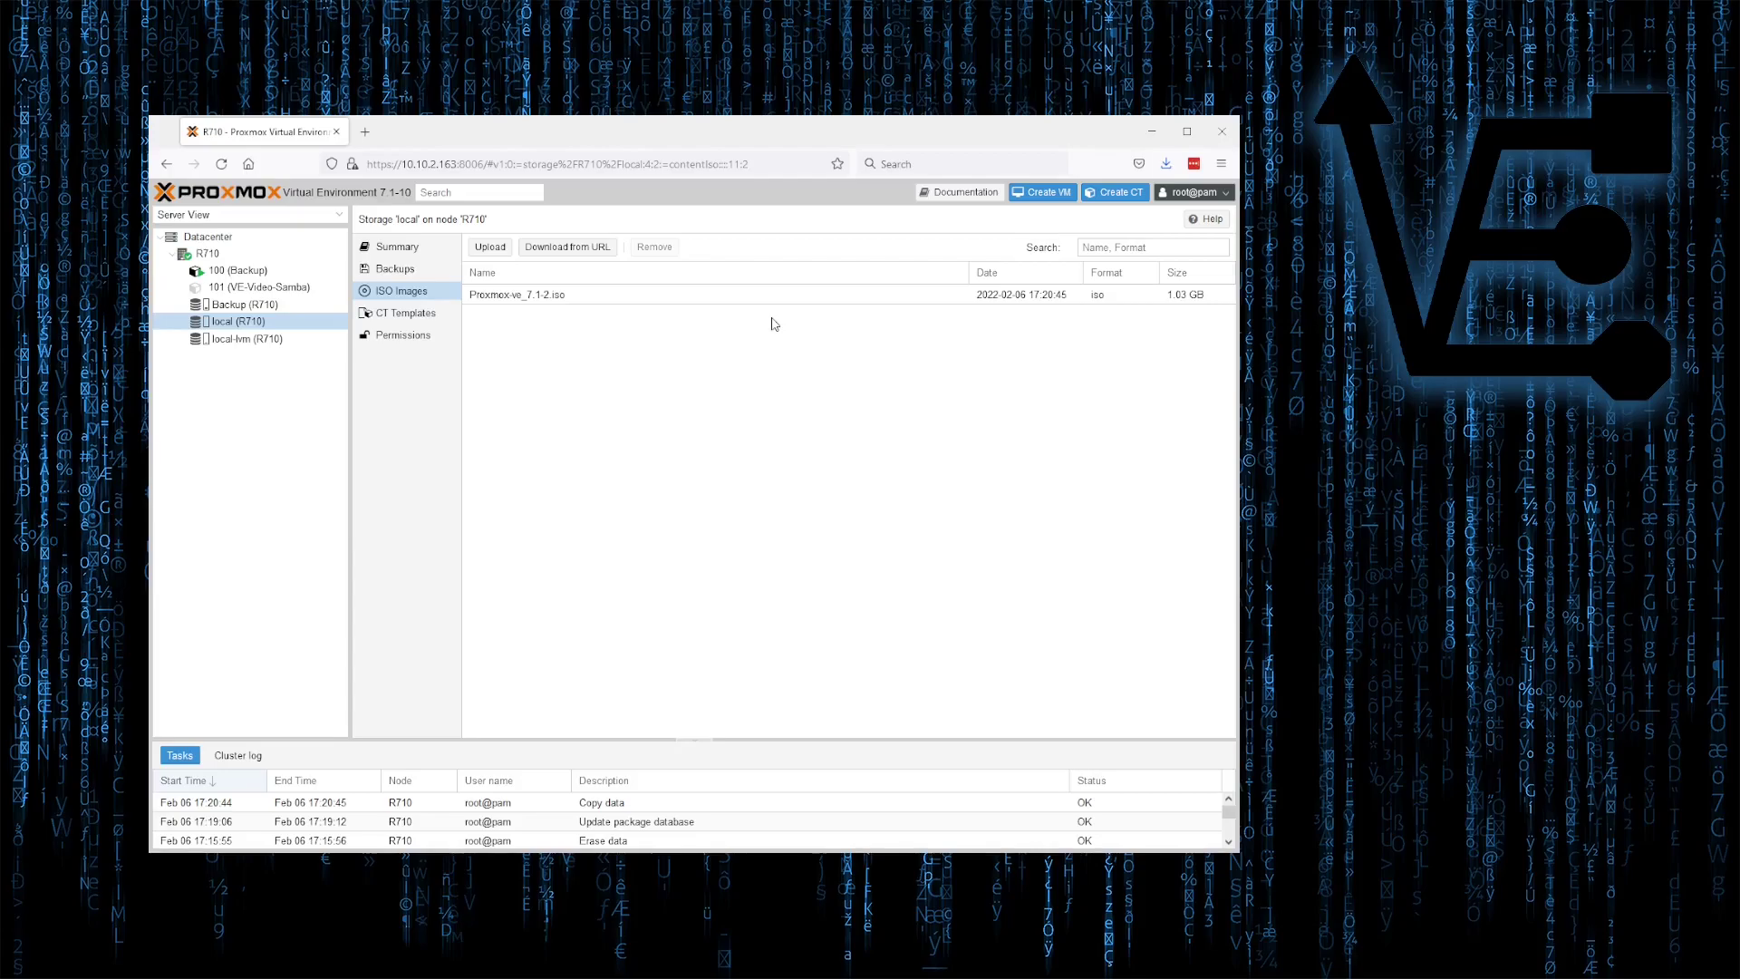
# Start a download from URL for the local storage's ISO images with the advanced options shown.
pyautogui.click(599, 254)
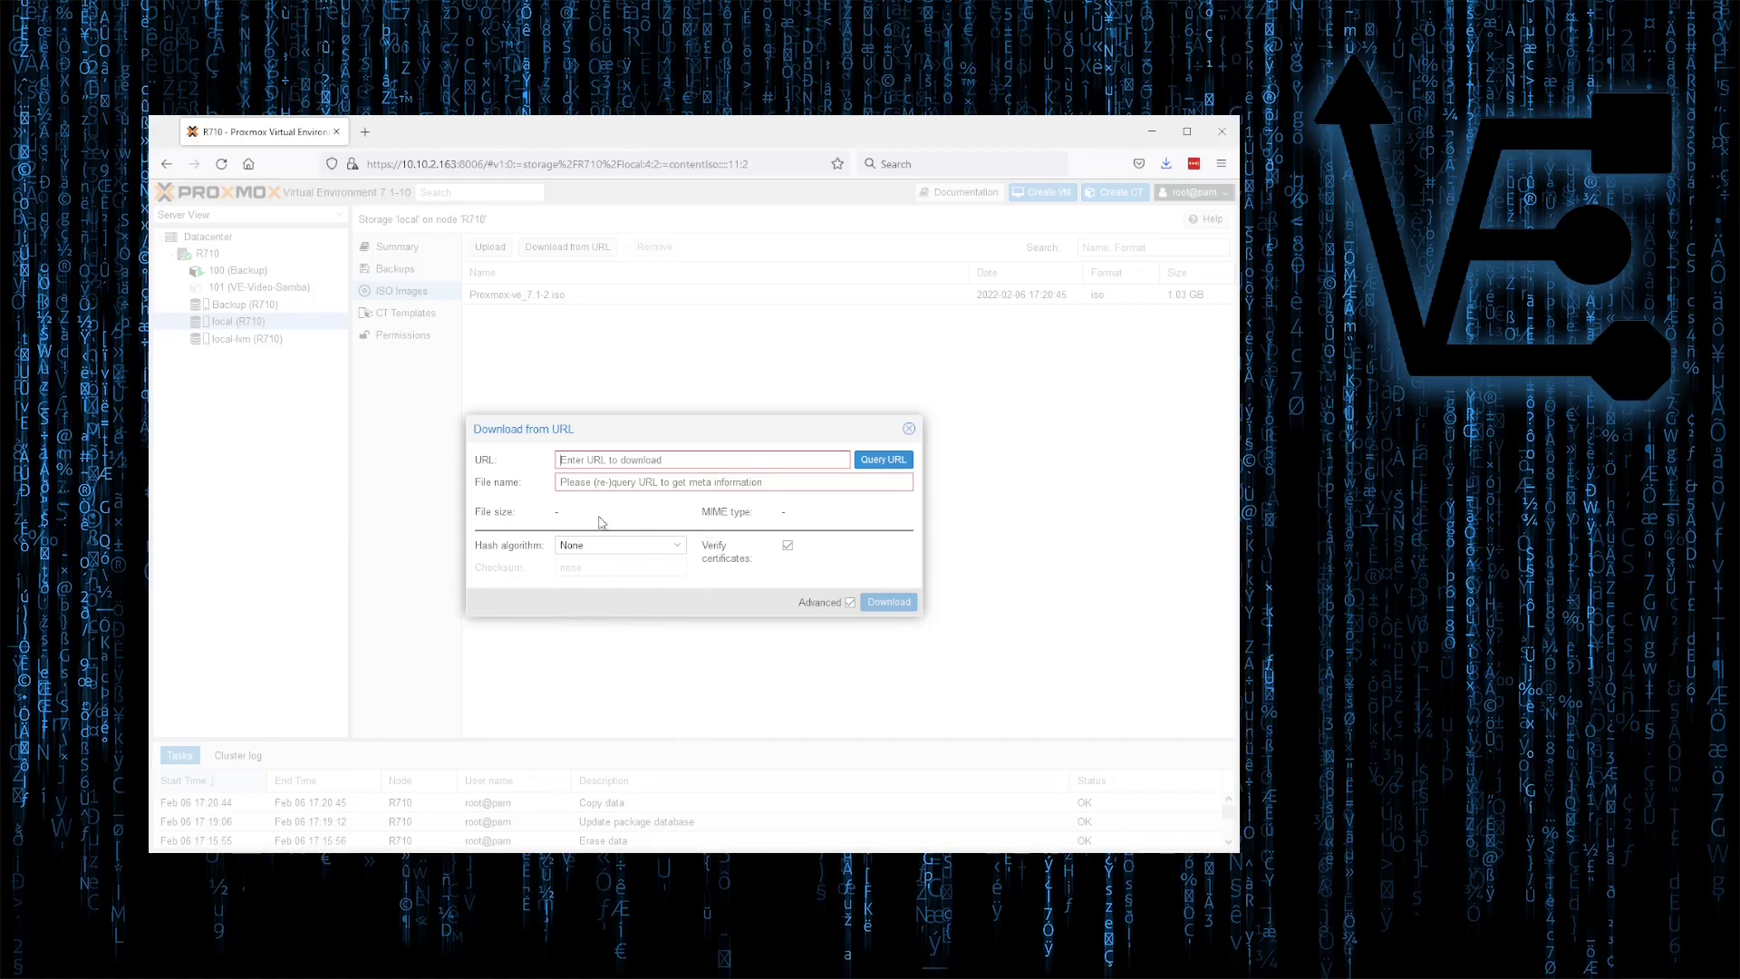
pyautogui.click(850, 605)
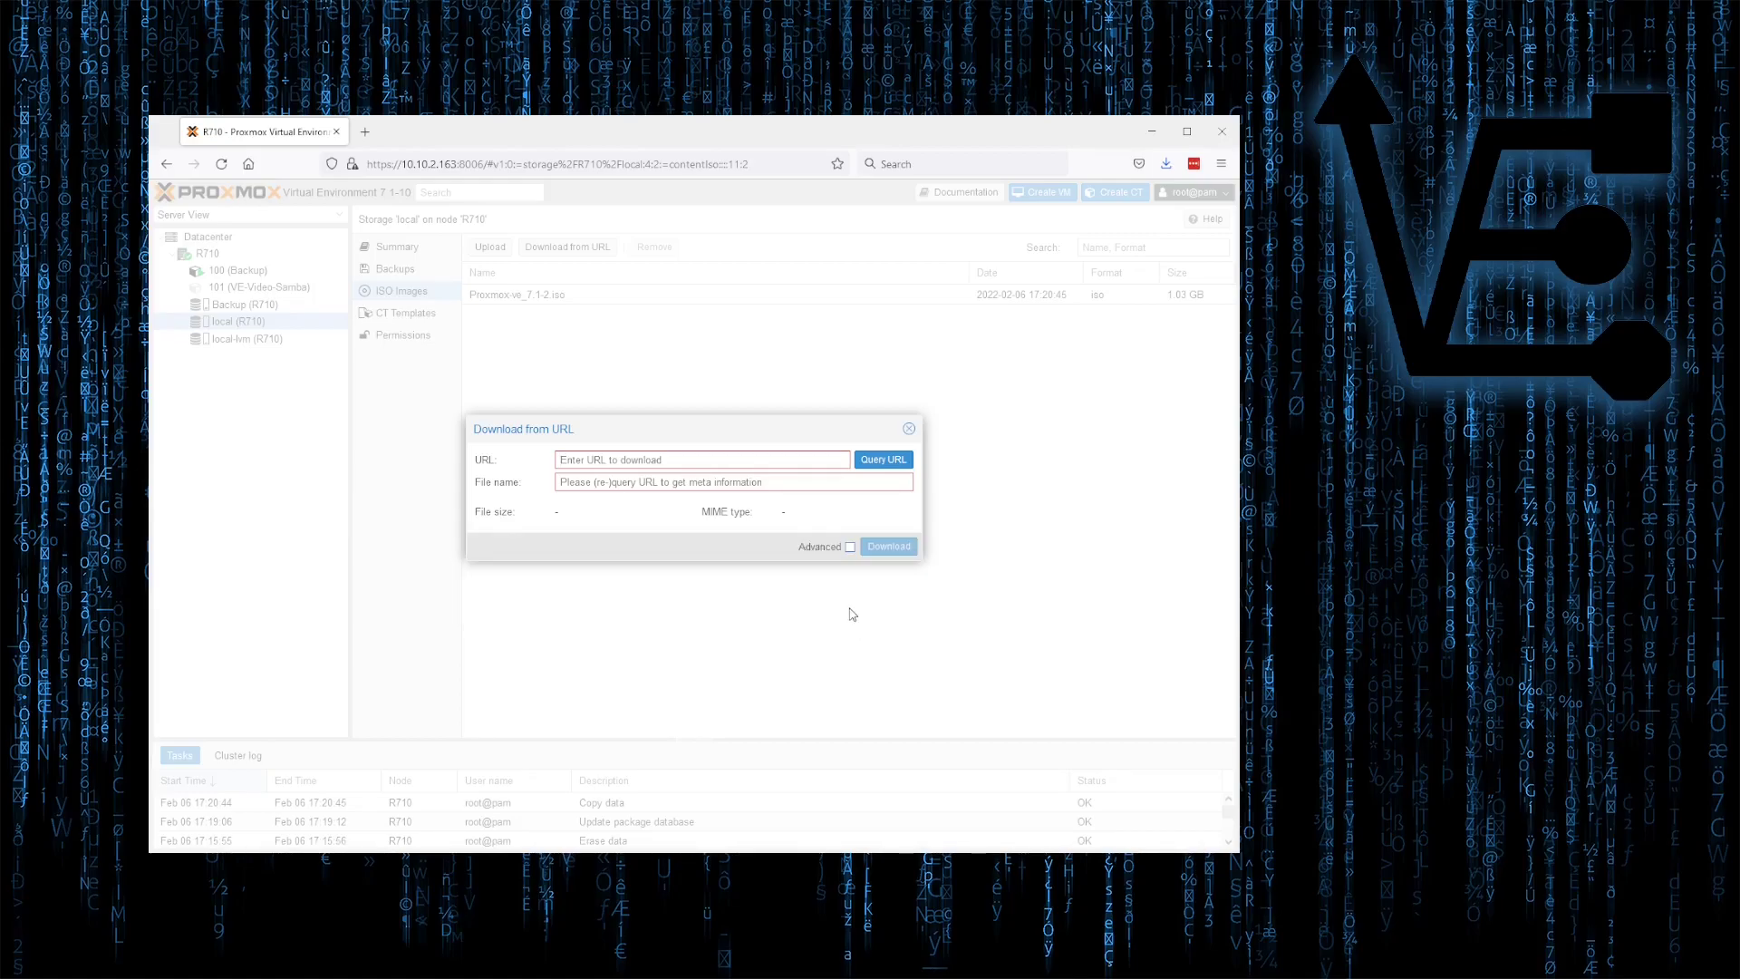
pyautogui.click(848, 551)
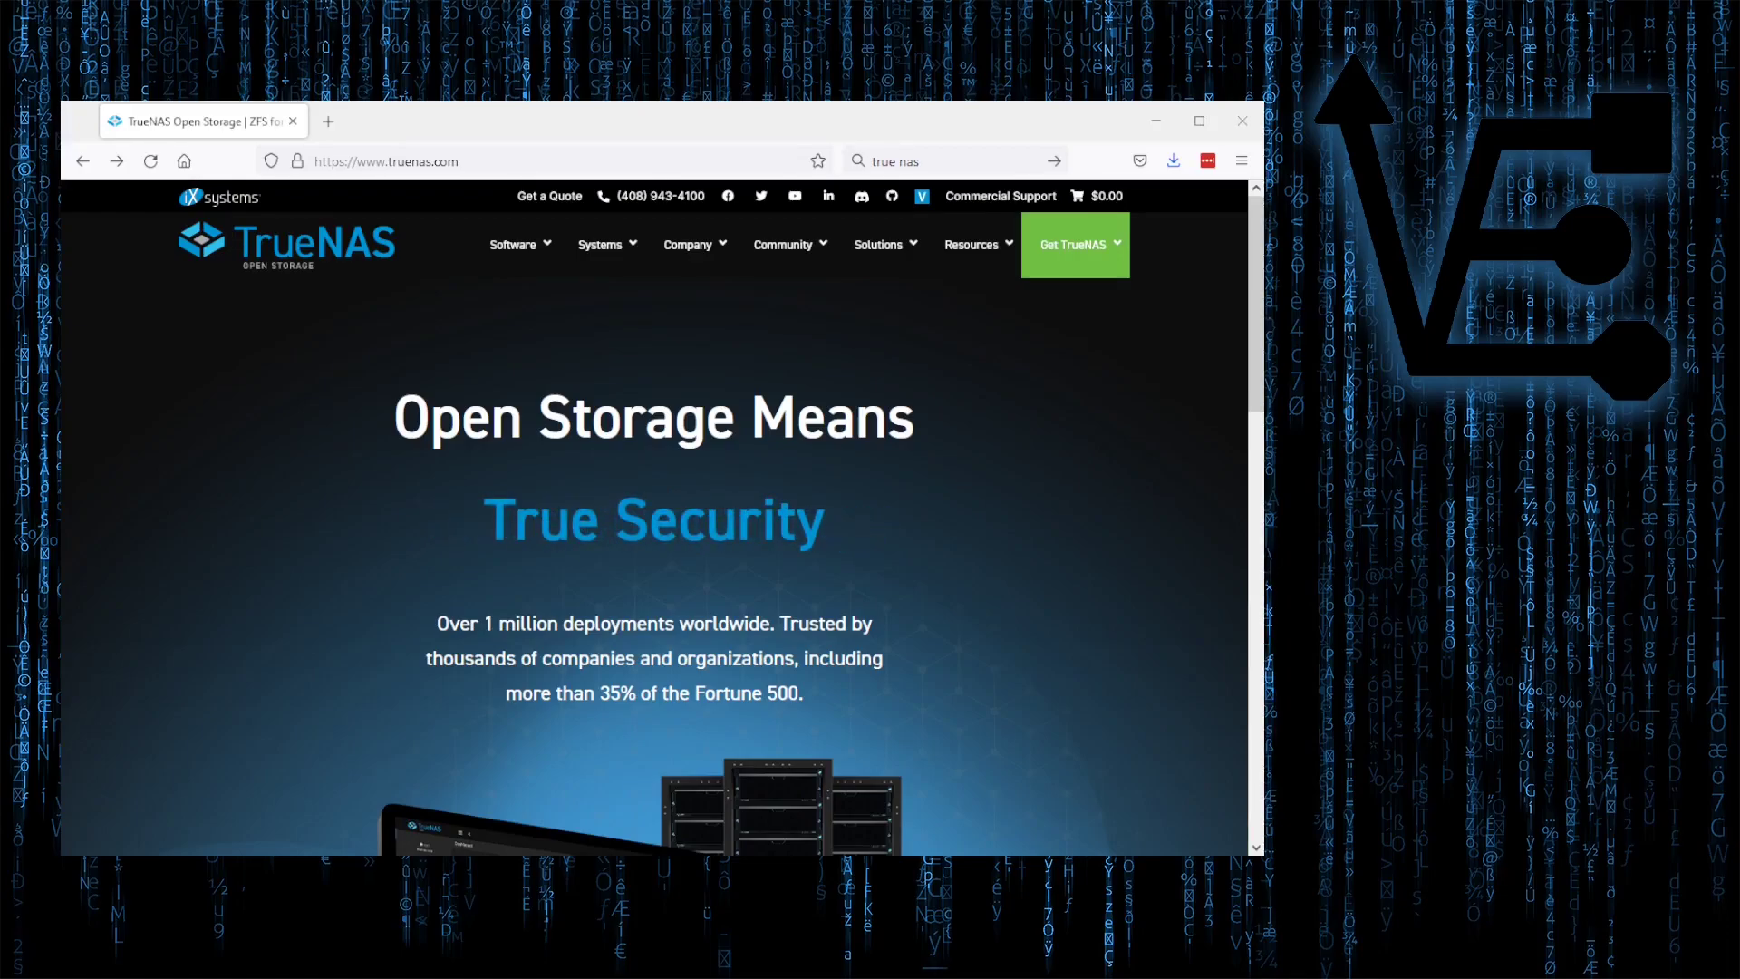
# Switch to the TrueNAS website and open the TrueNAS CORE 12.0-U8 download page.
pyautogui.moveTo(515, 253)
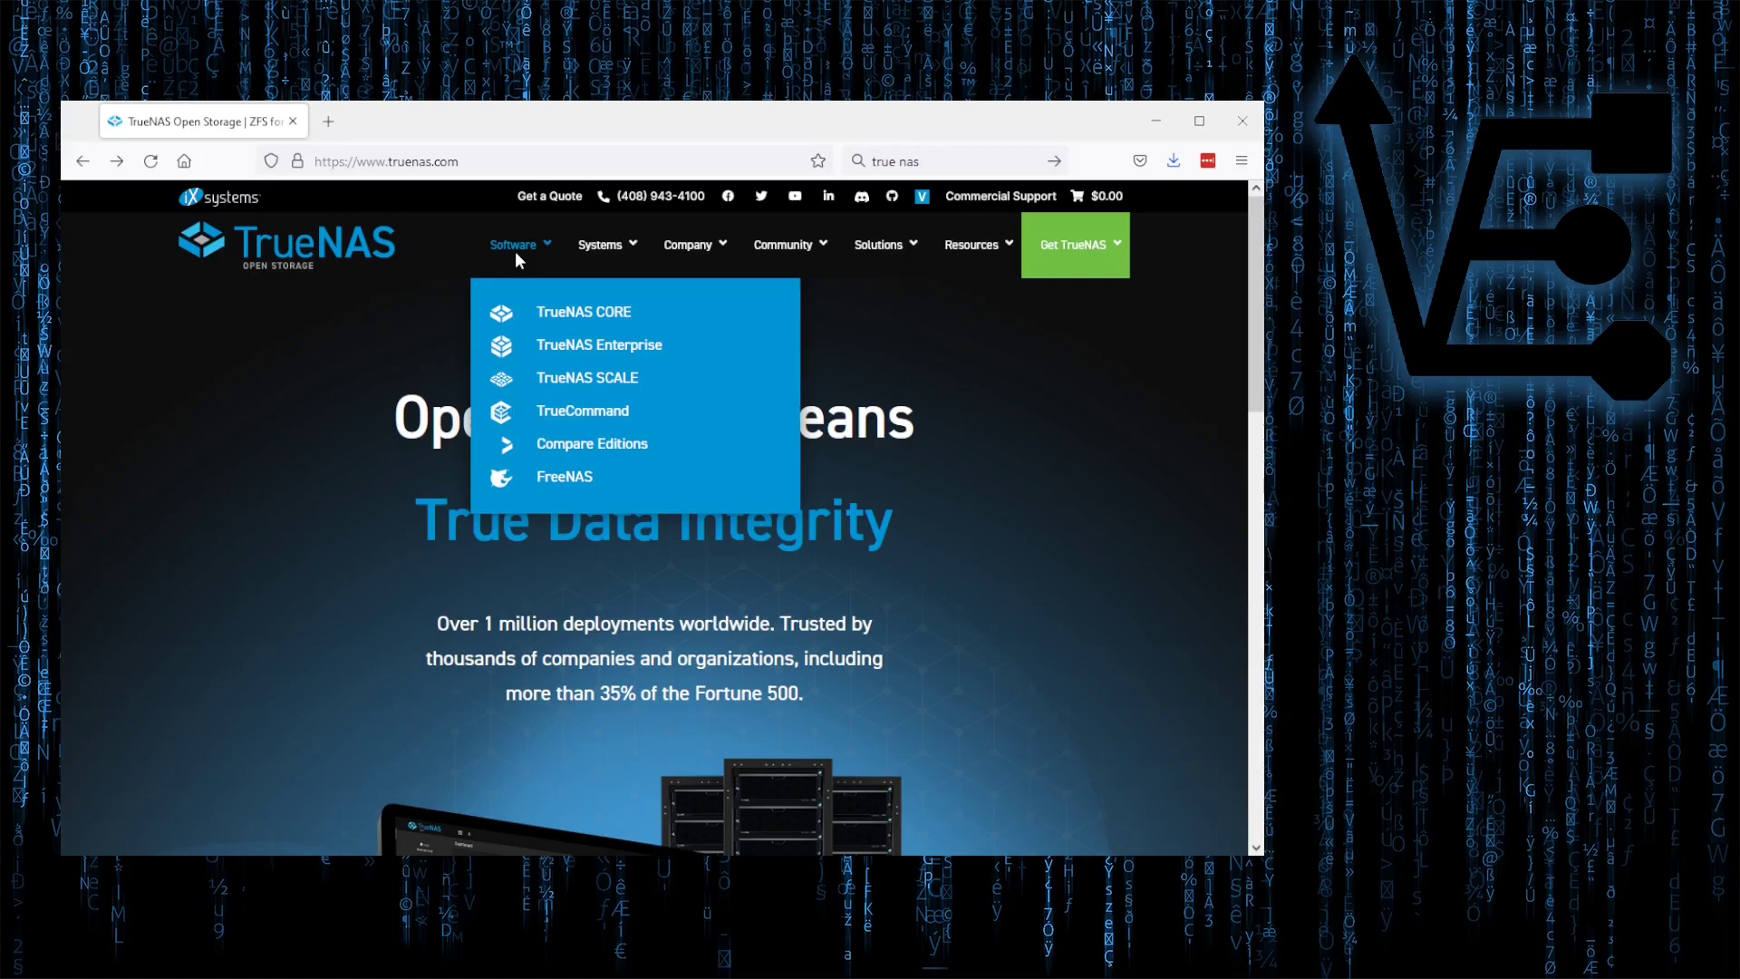
pyautogui.click(568, 322)
pyautogui.scroll(-4, 798, 444)
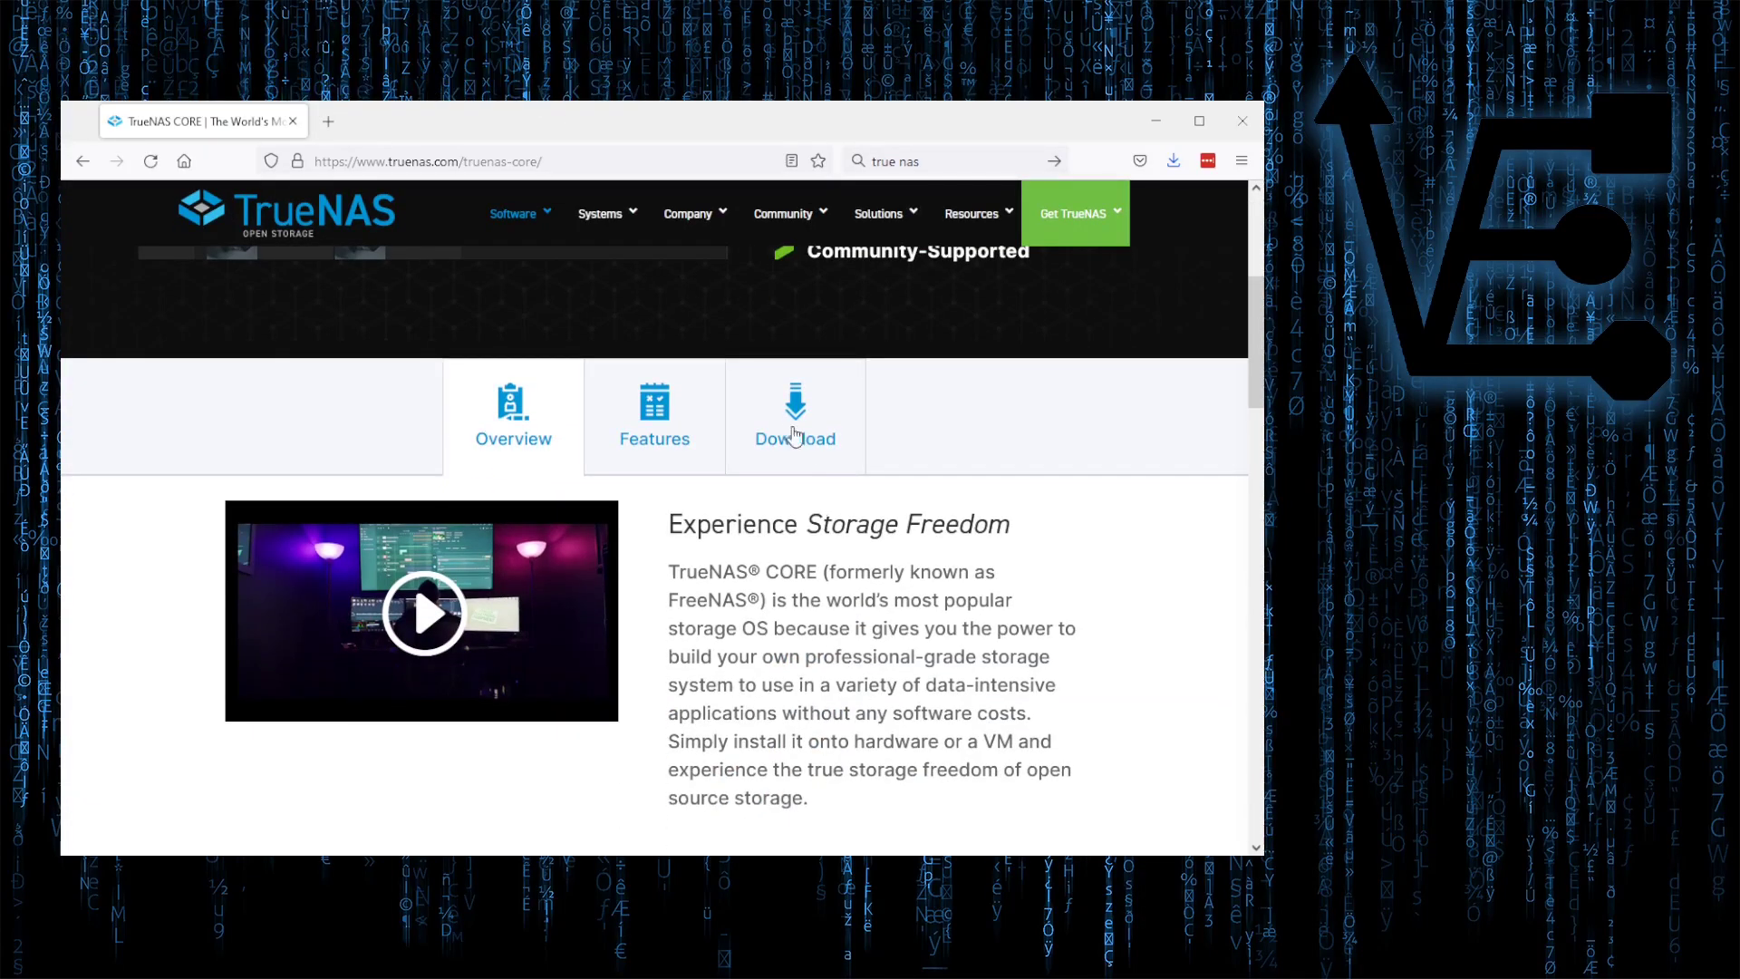
pyautogui.click(797, 443)
pyautogui.scroll(-5, 764, 643)
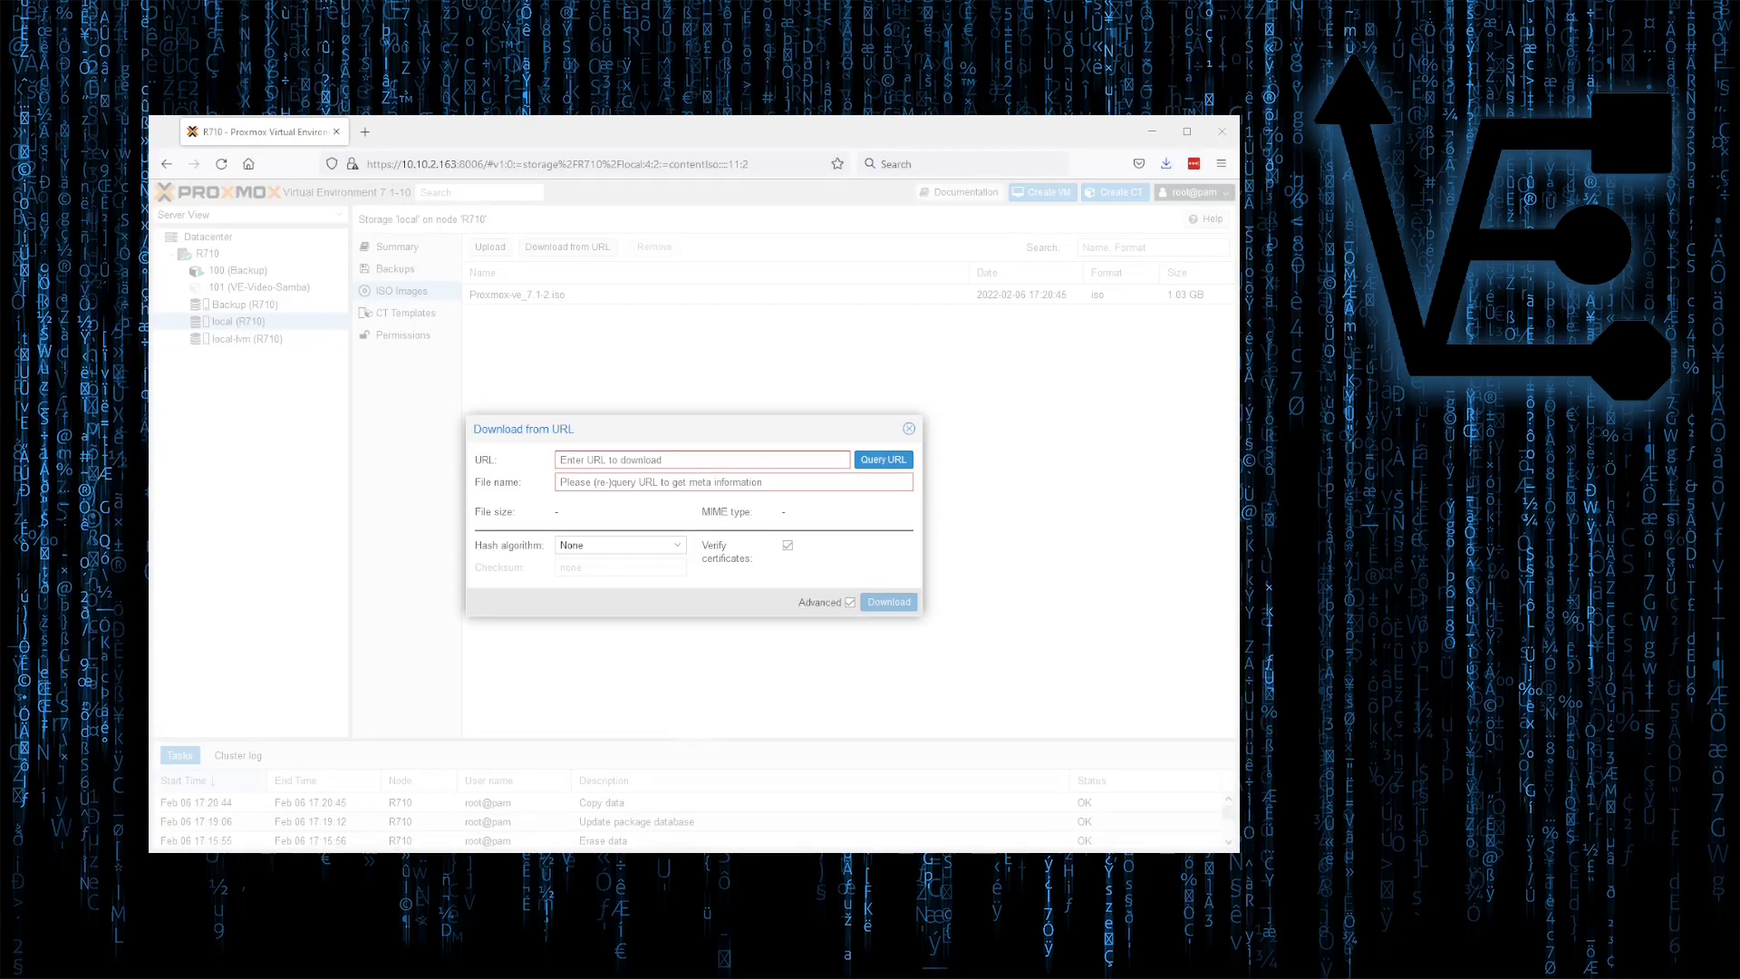
# Set the download URL to download.freenas.org/12.0/STABLE/U8/x64/TrueNAS-12.0-U8.iso and the file name to TrueNAS-12.0-U8.iso.
pyautogui.click(578, 460)
pyautogui.write('download.freenas.org/12.0/STABLE/U8/x64/TrueNAS-12.0-U8.iso')
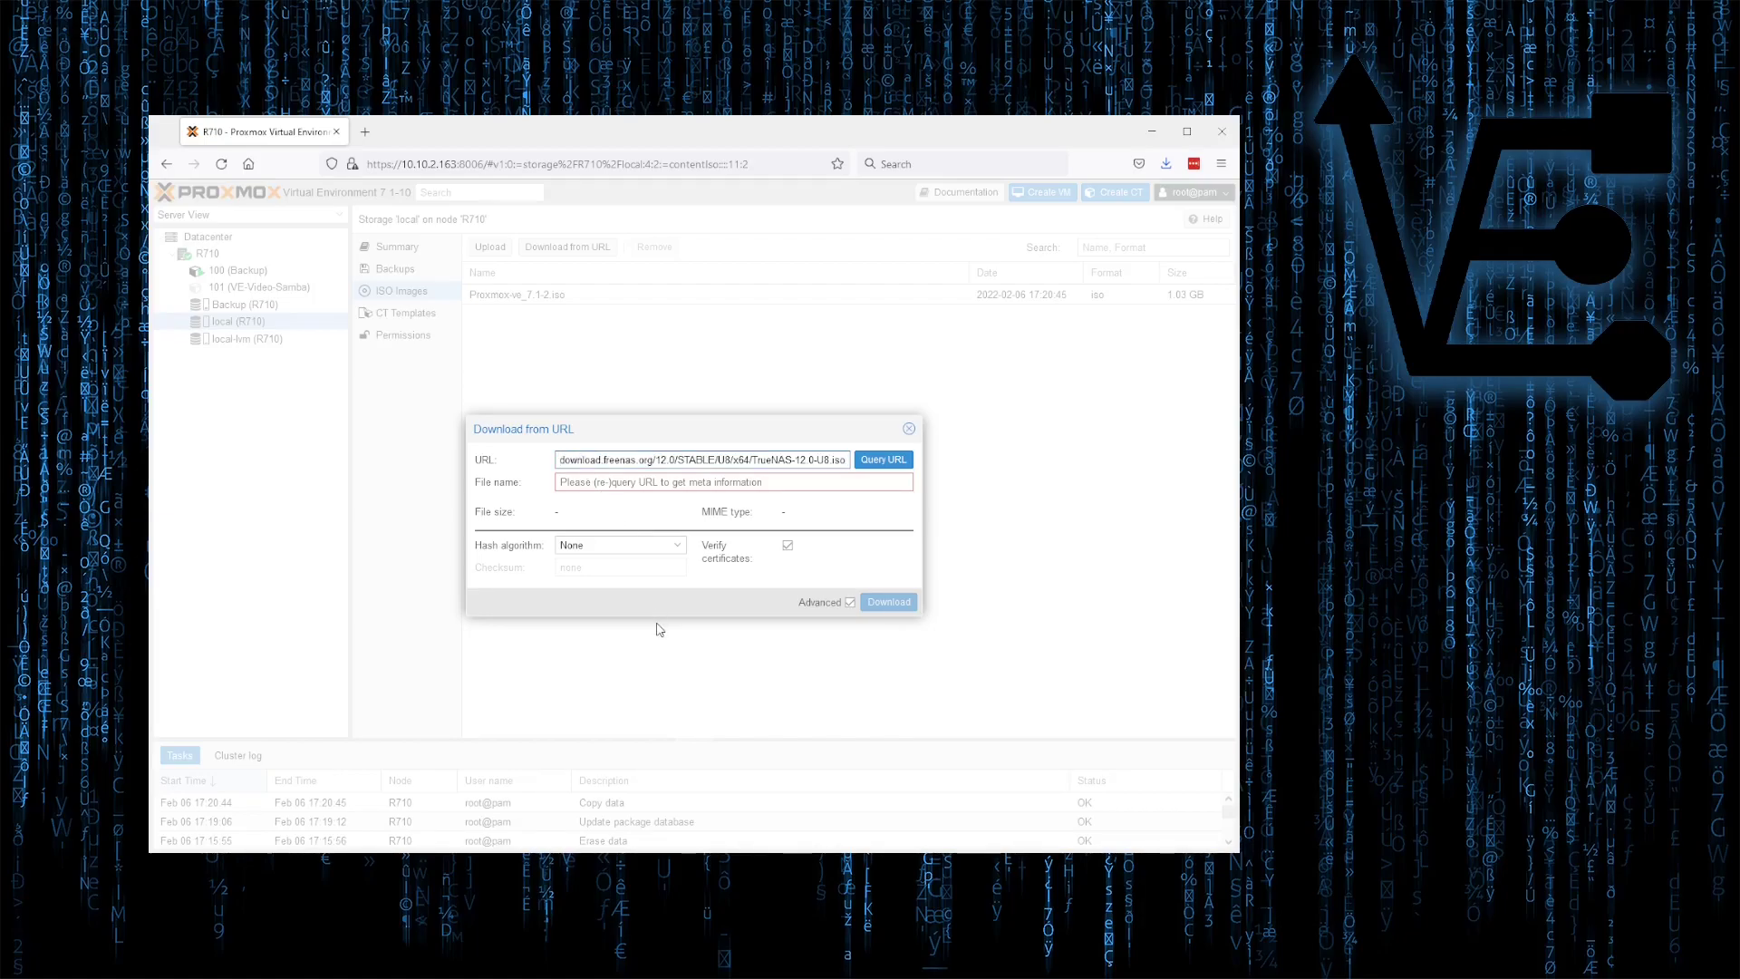
pyautogui.moveTo(756, 461); pyautogui.dragTo(838, 475)
pyautogui.hotkey('ctrl', 'c')
pyautogui.click(628, 481)
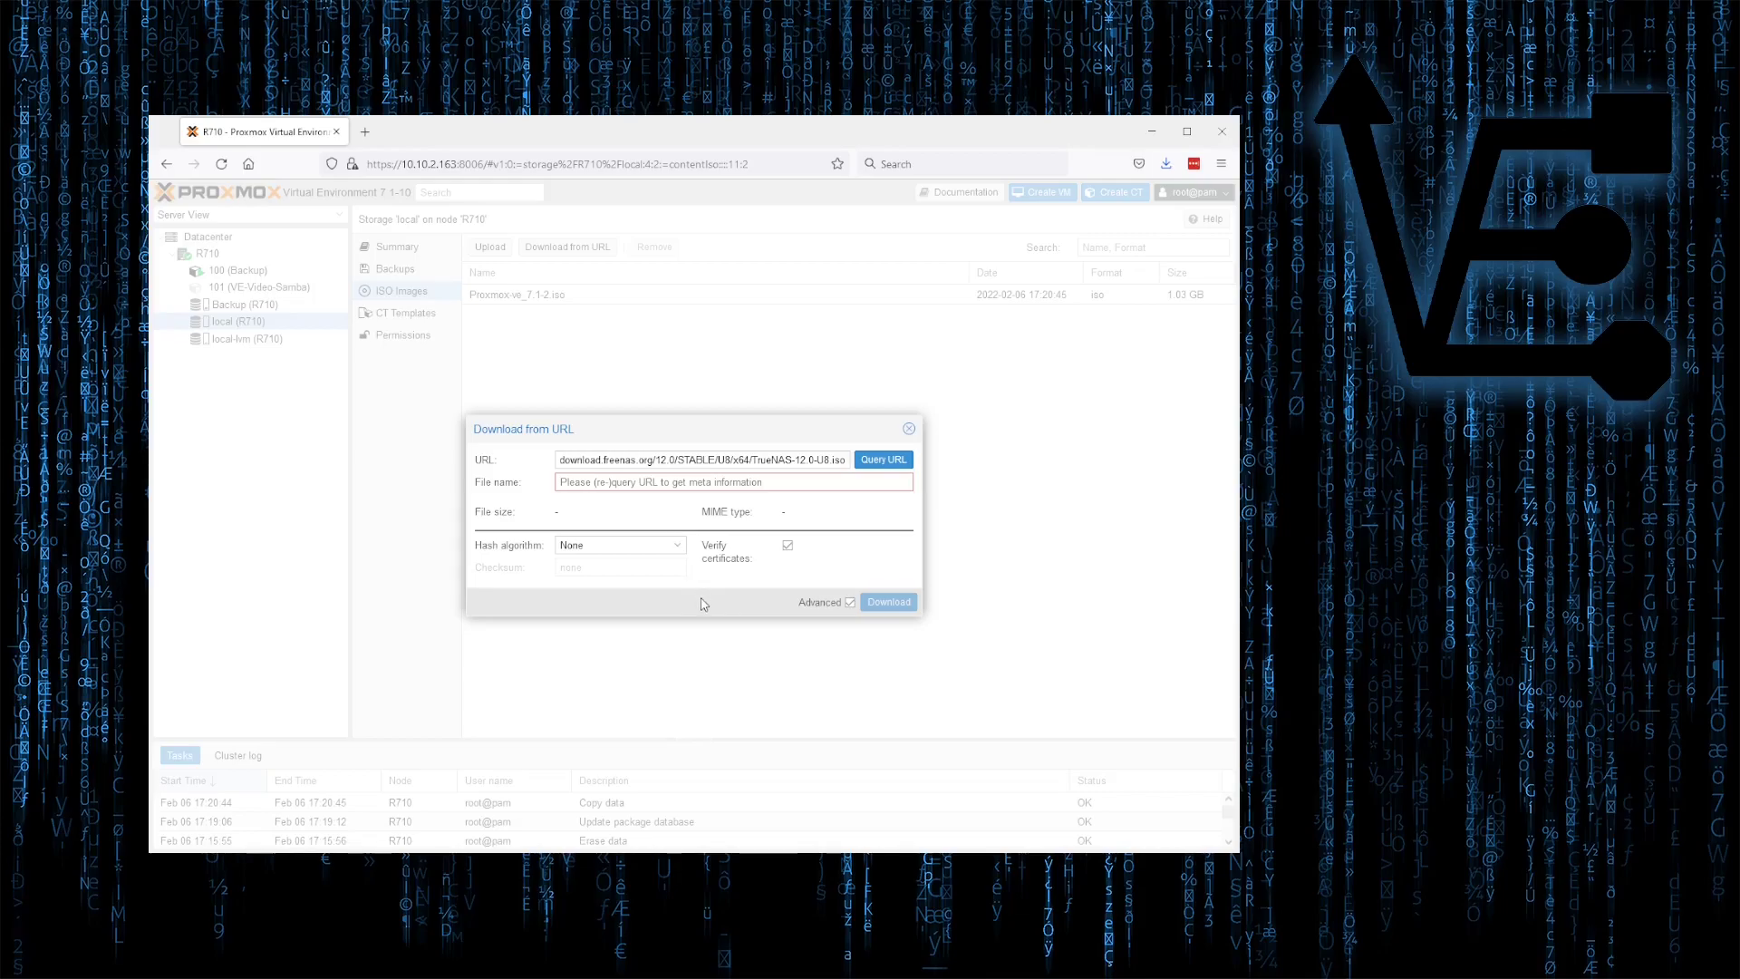
pyautogui.hotkey('ctrl', 'v')
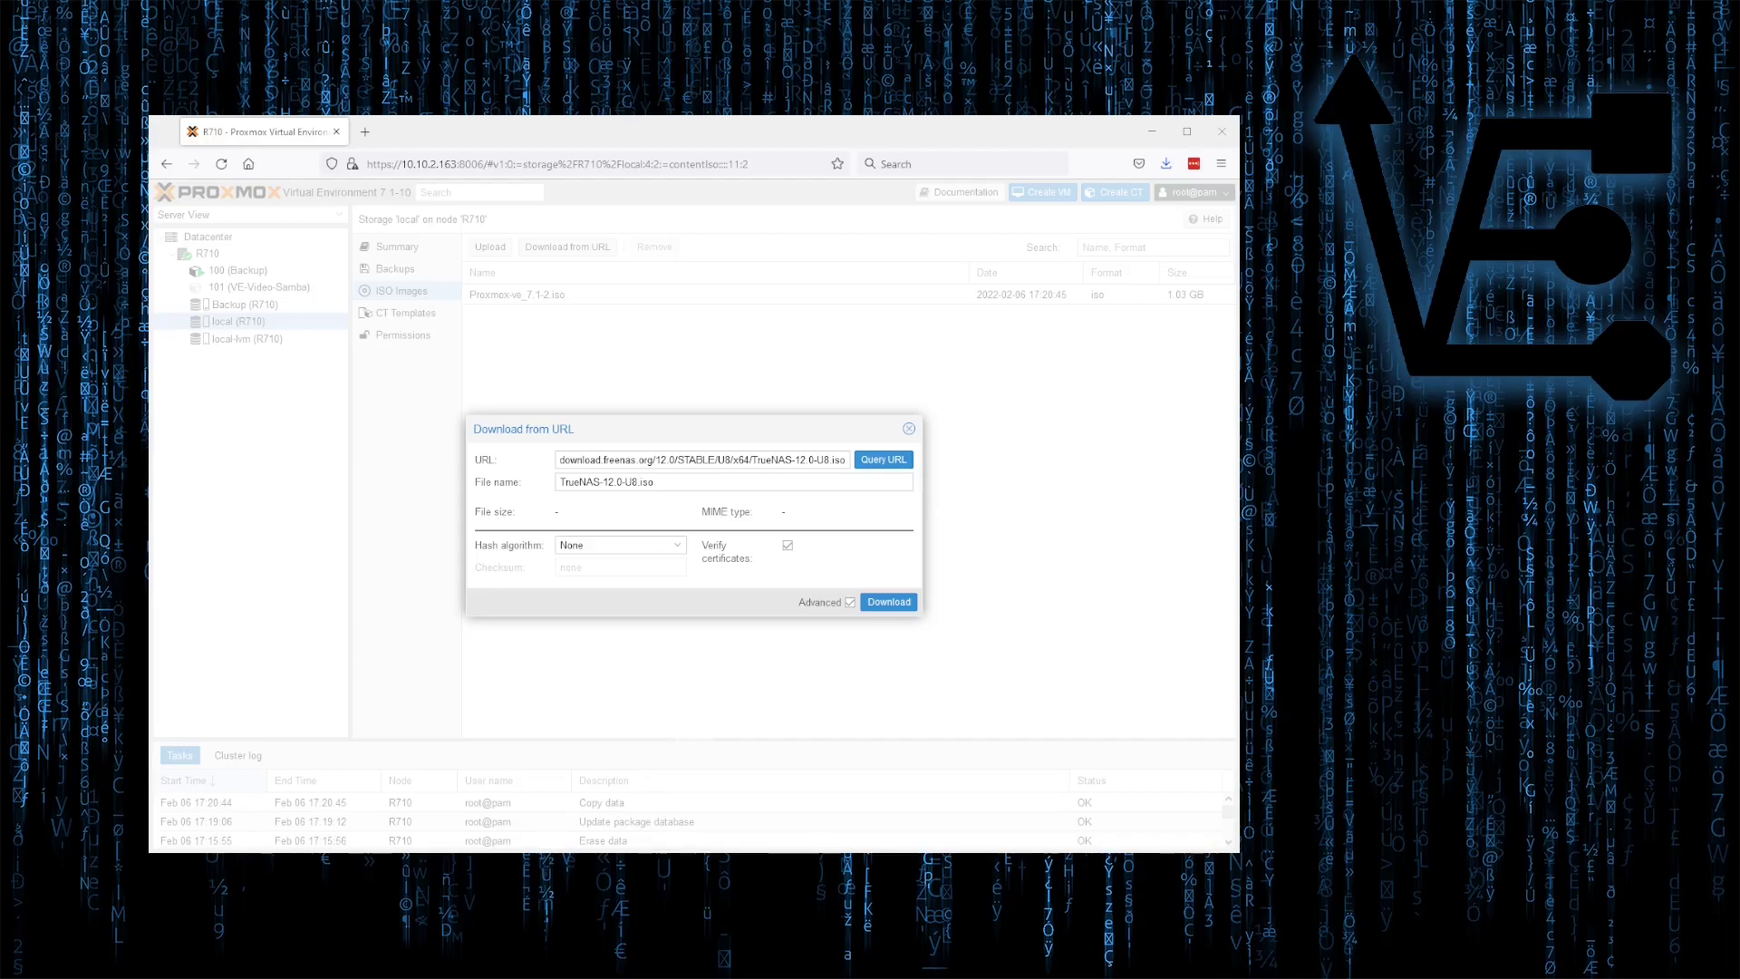
# Set the hash algorithm to SHA-256 and fill in the sha256 checksum copied from the TrueNAS download page.
pyautogui.click(671, 545)
pyautogui.click(657, 637)
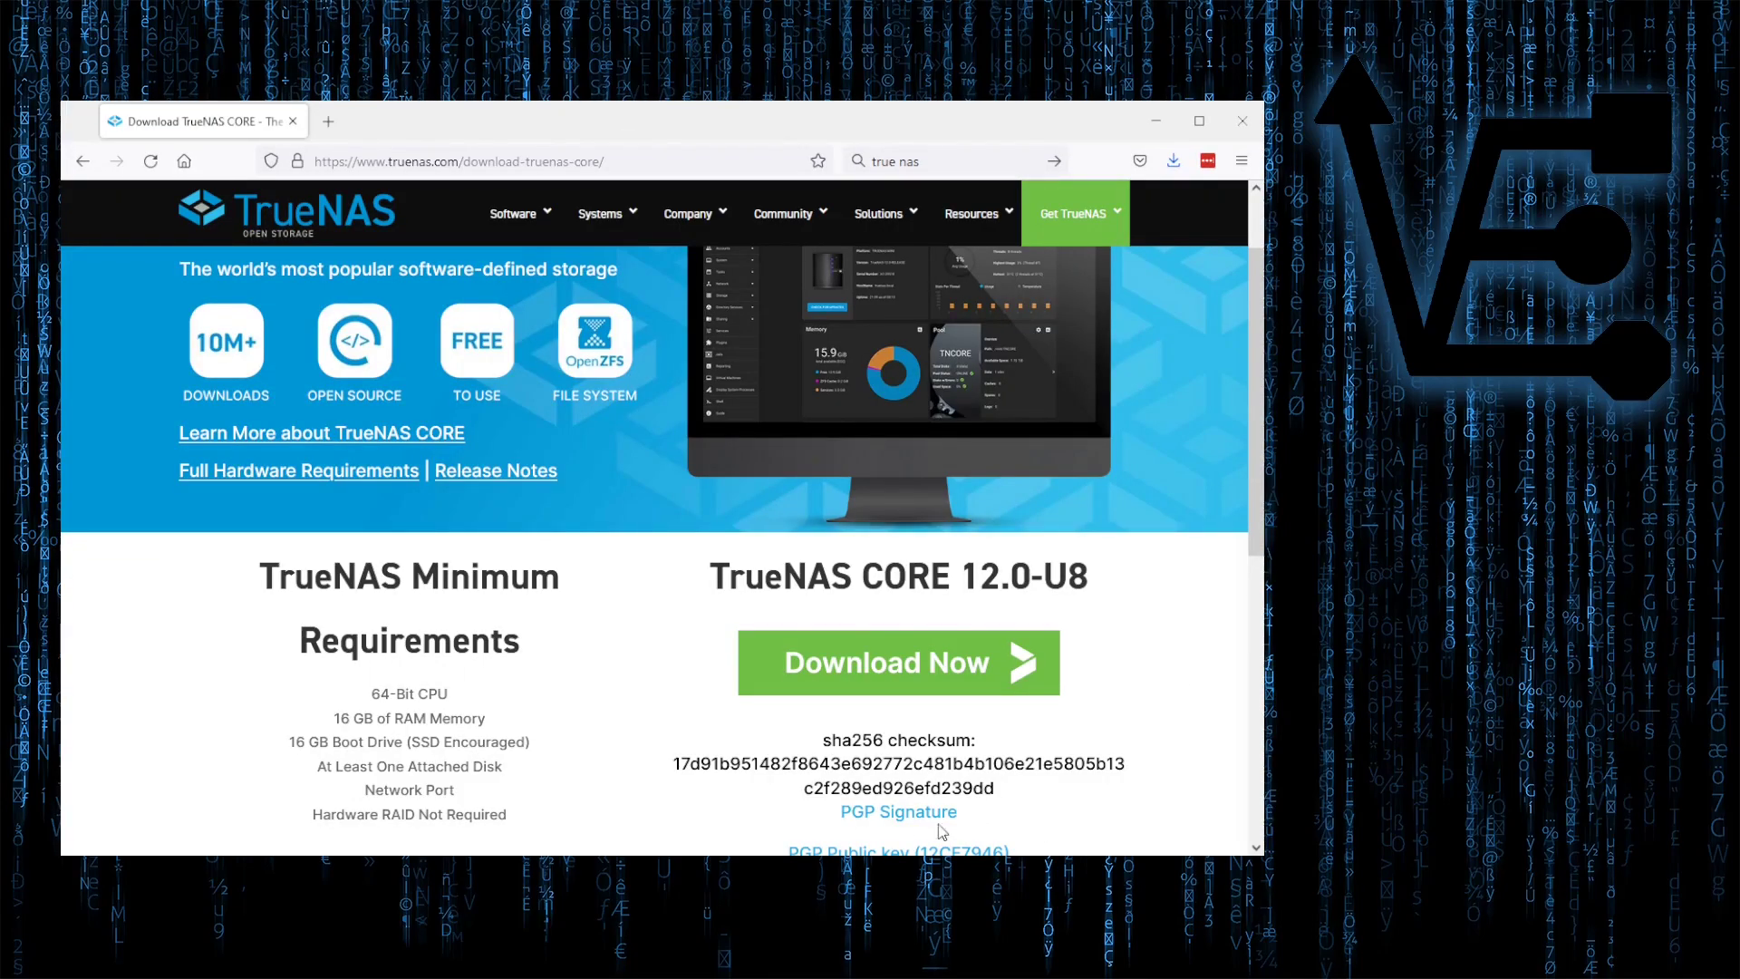
pyautogui.moveTo(674, 765); pyautogui.dragTo(1026, 794)
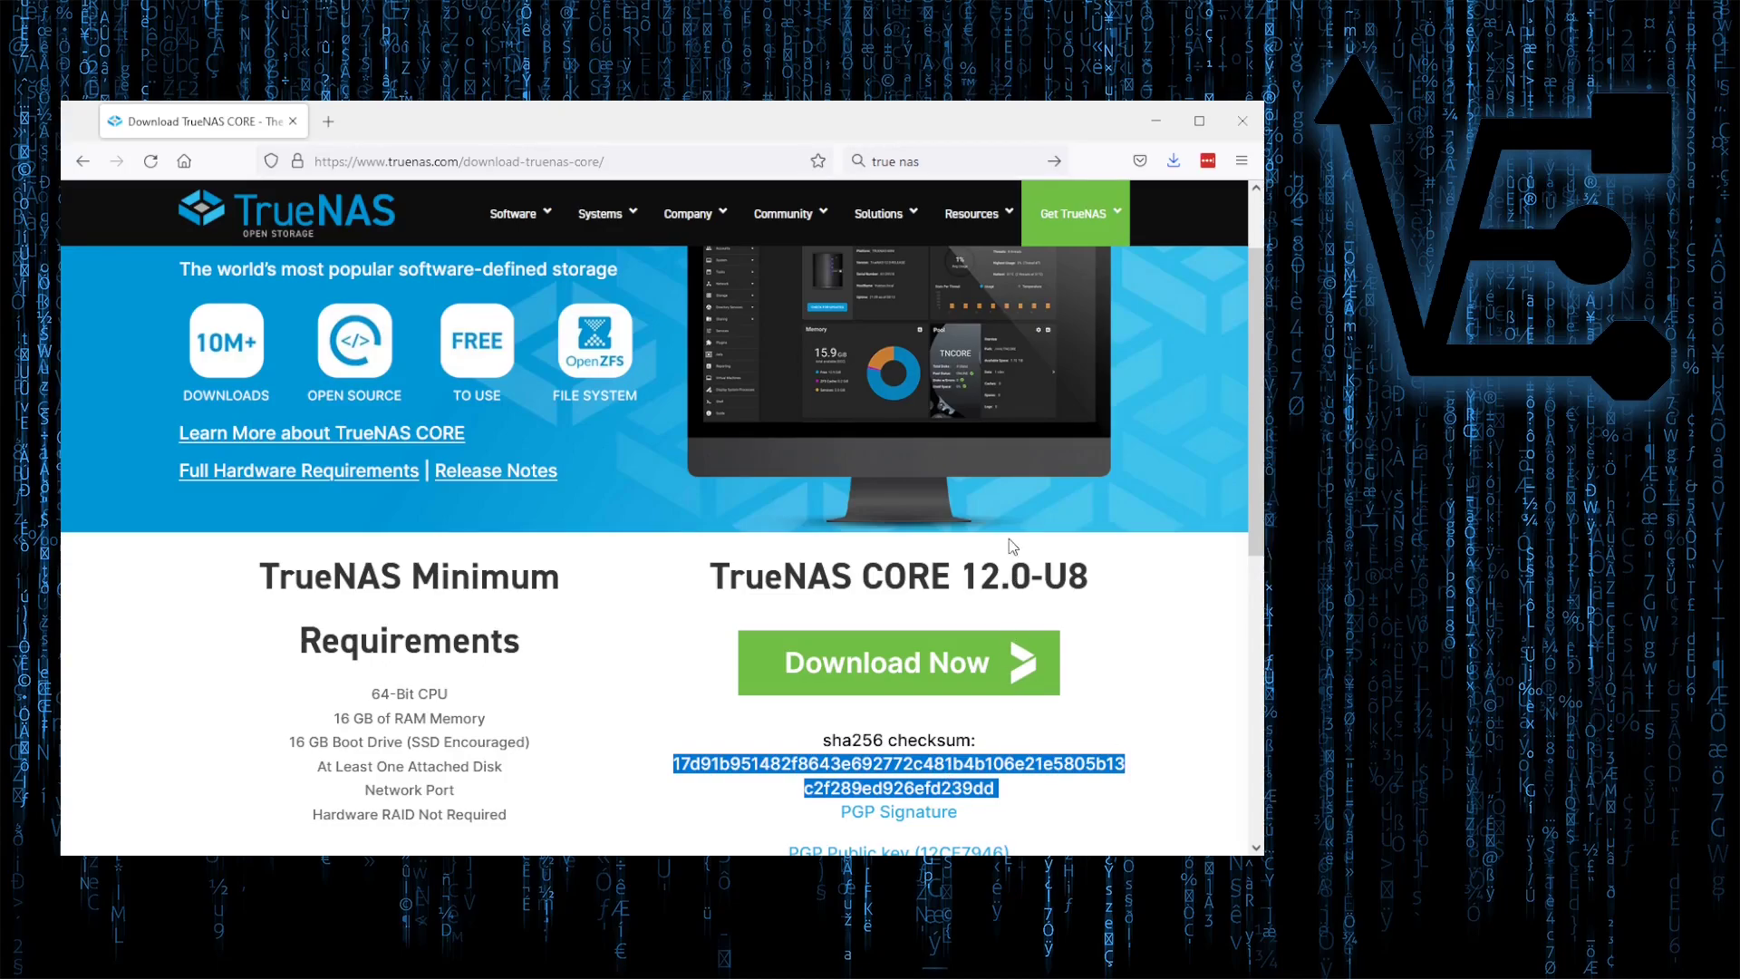
pyautogui.hotkey('alt', 'Tab')
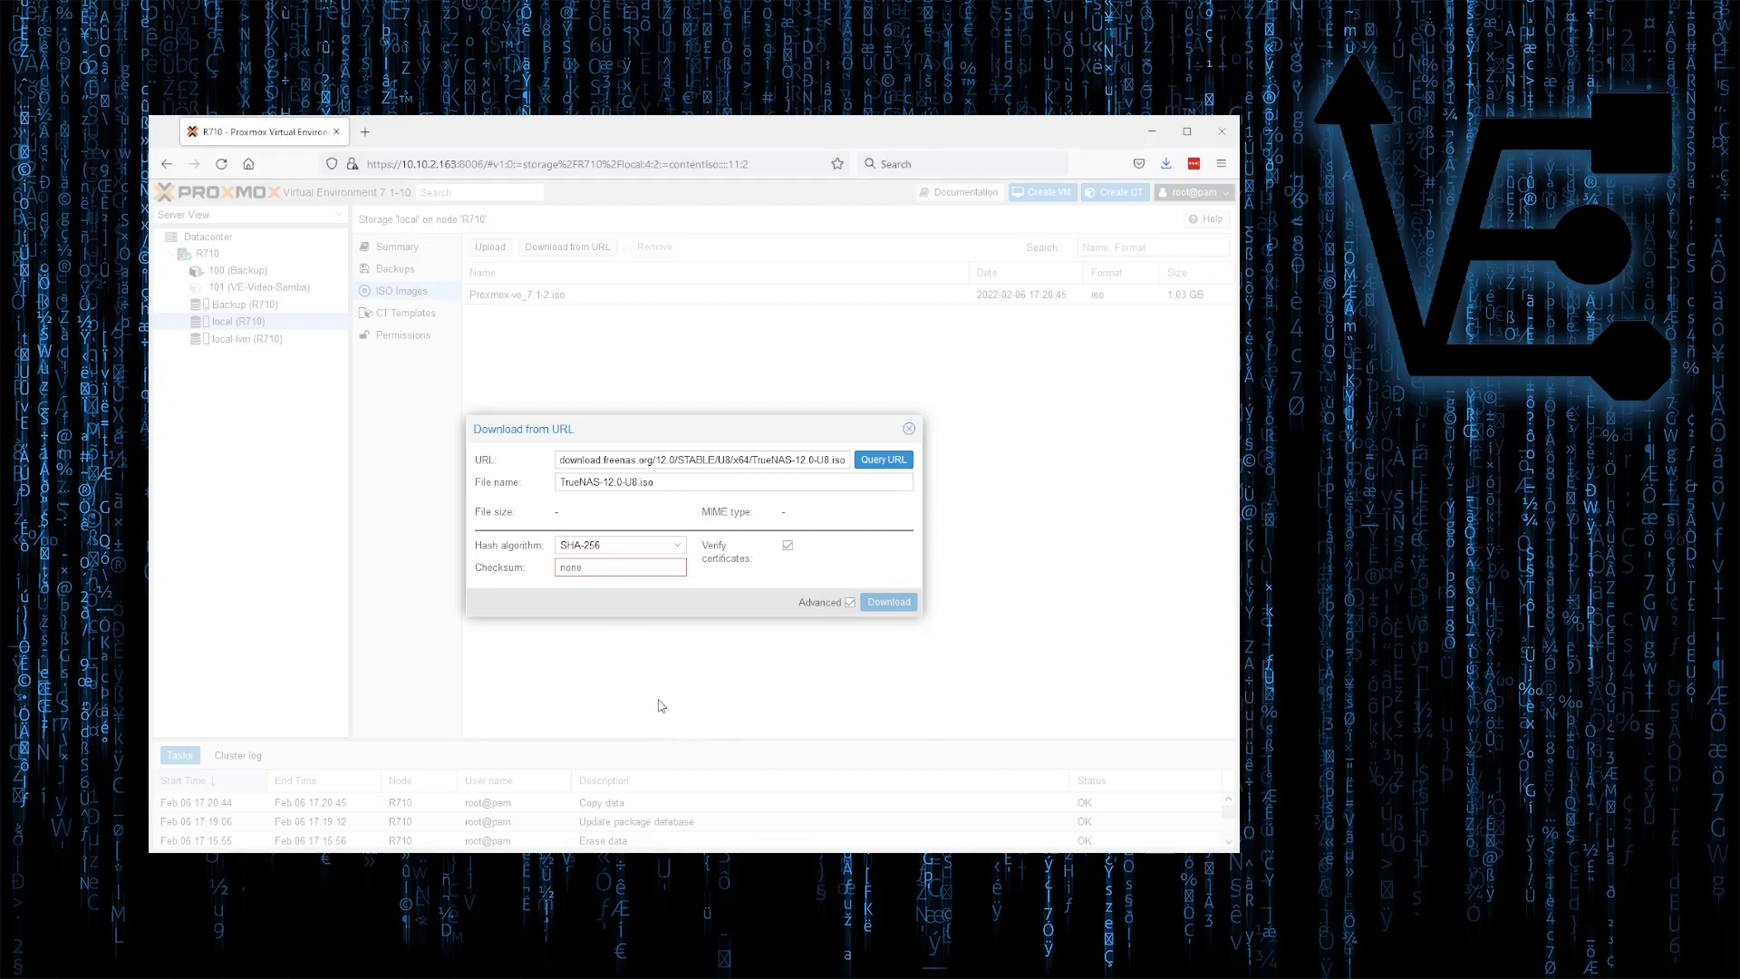
pyautogui.hotkey('ctrl', 'v')
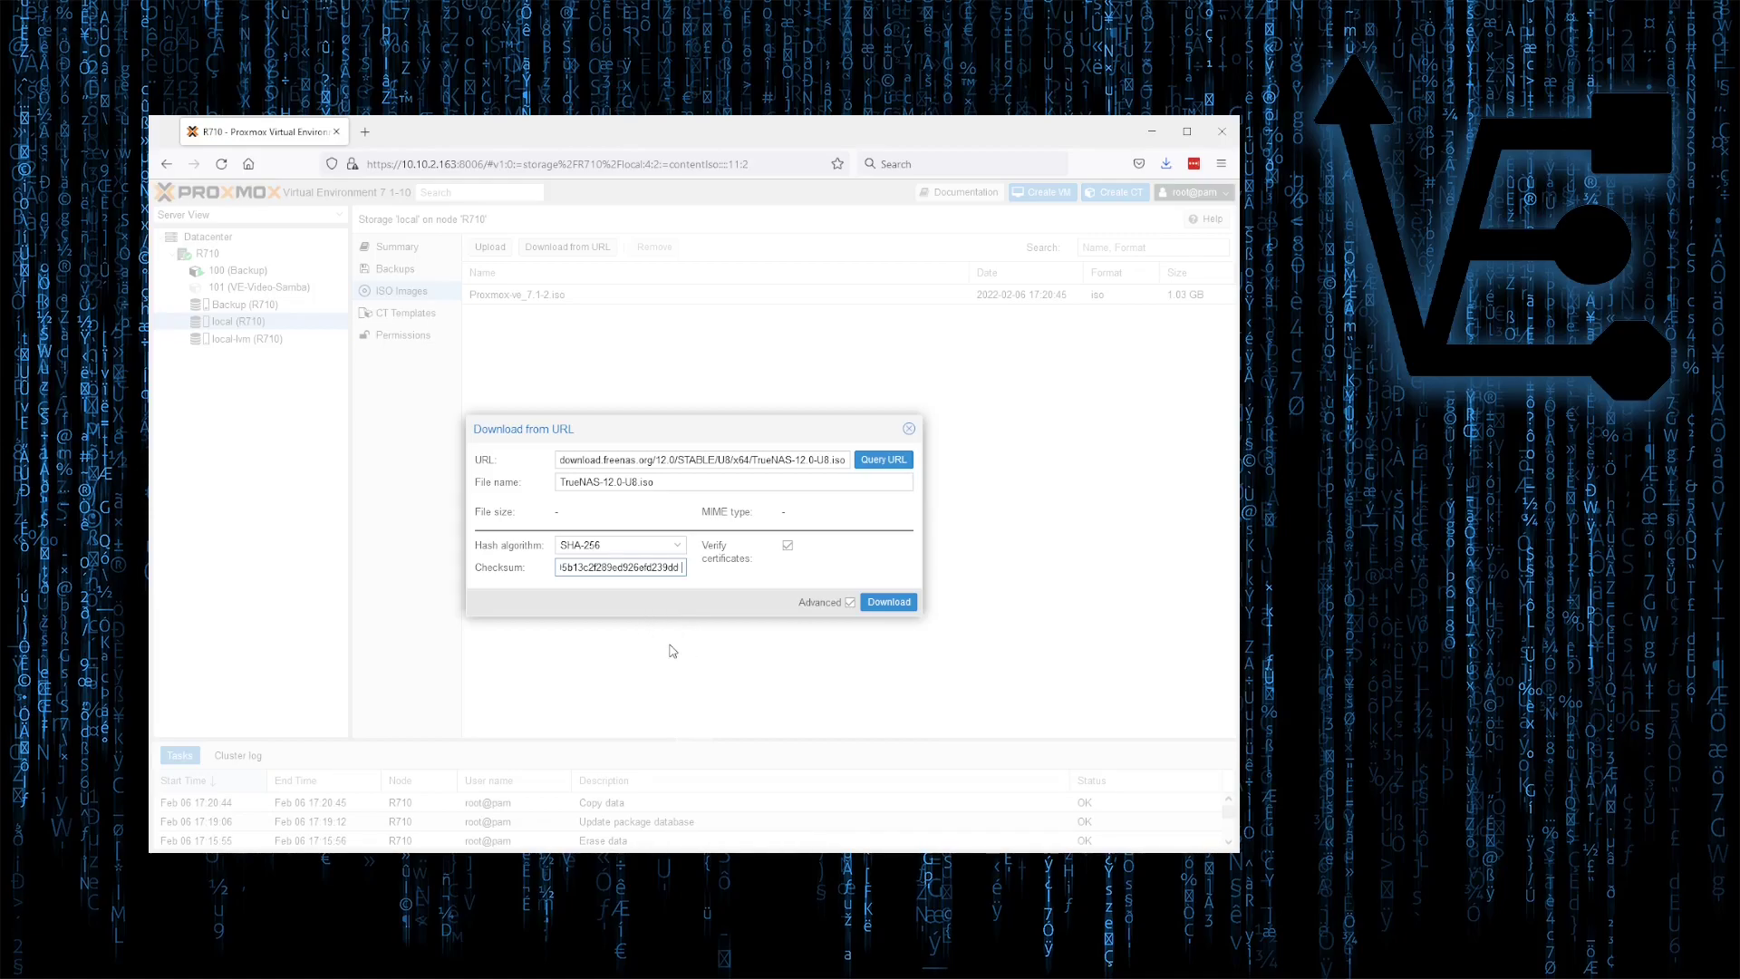
# Download the TrueNAS ISO to the local storage and select it in the image list when finished.
pyautogui.click(888, 602)
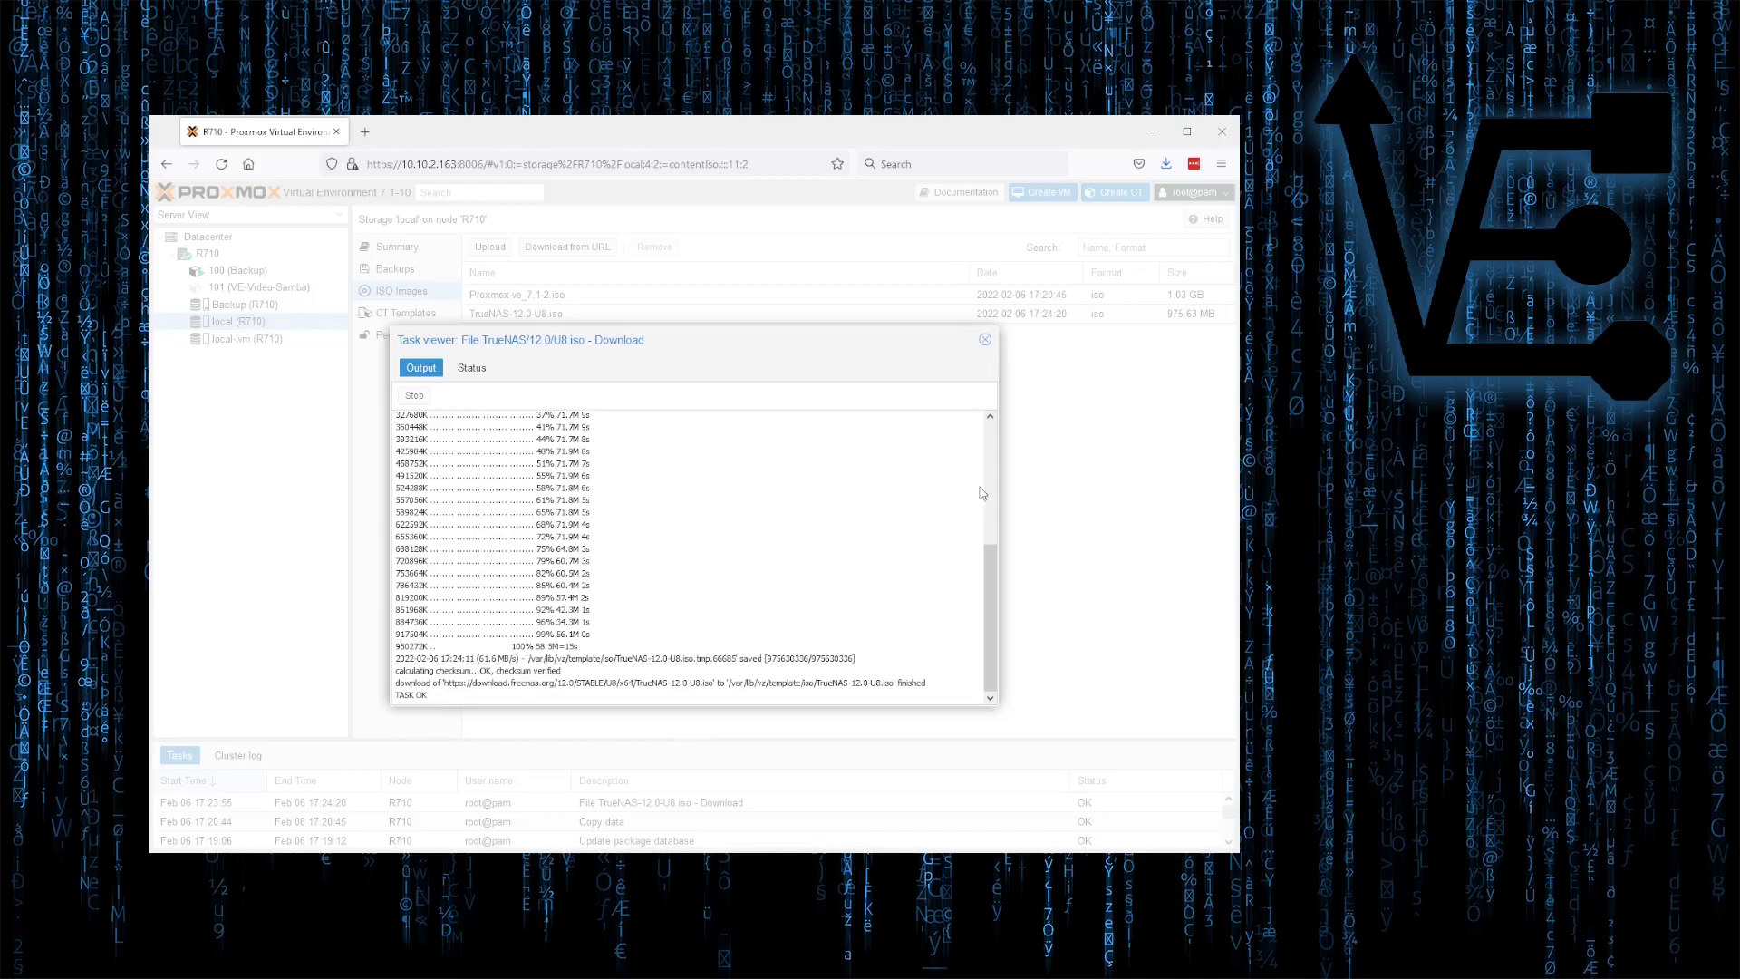
pyautogui.click(985, 339)
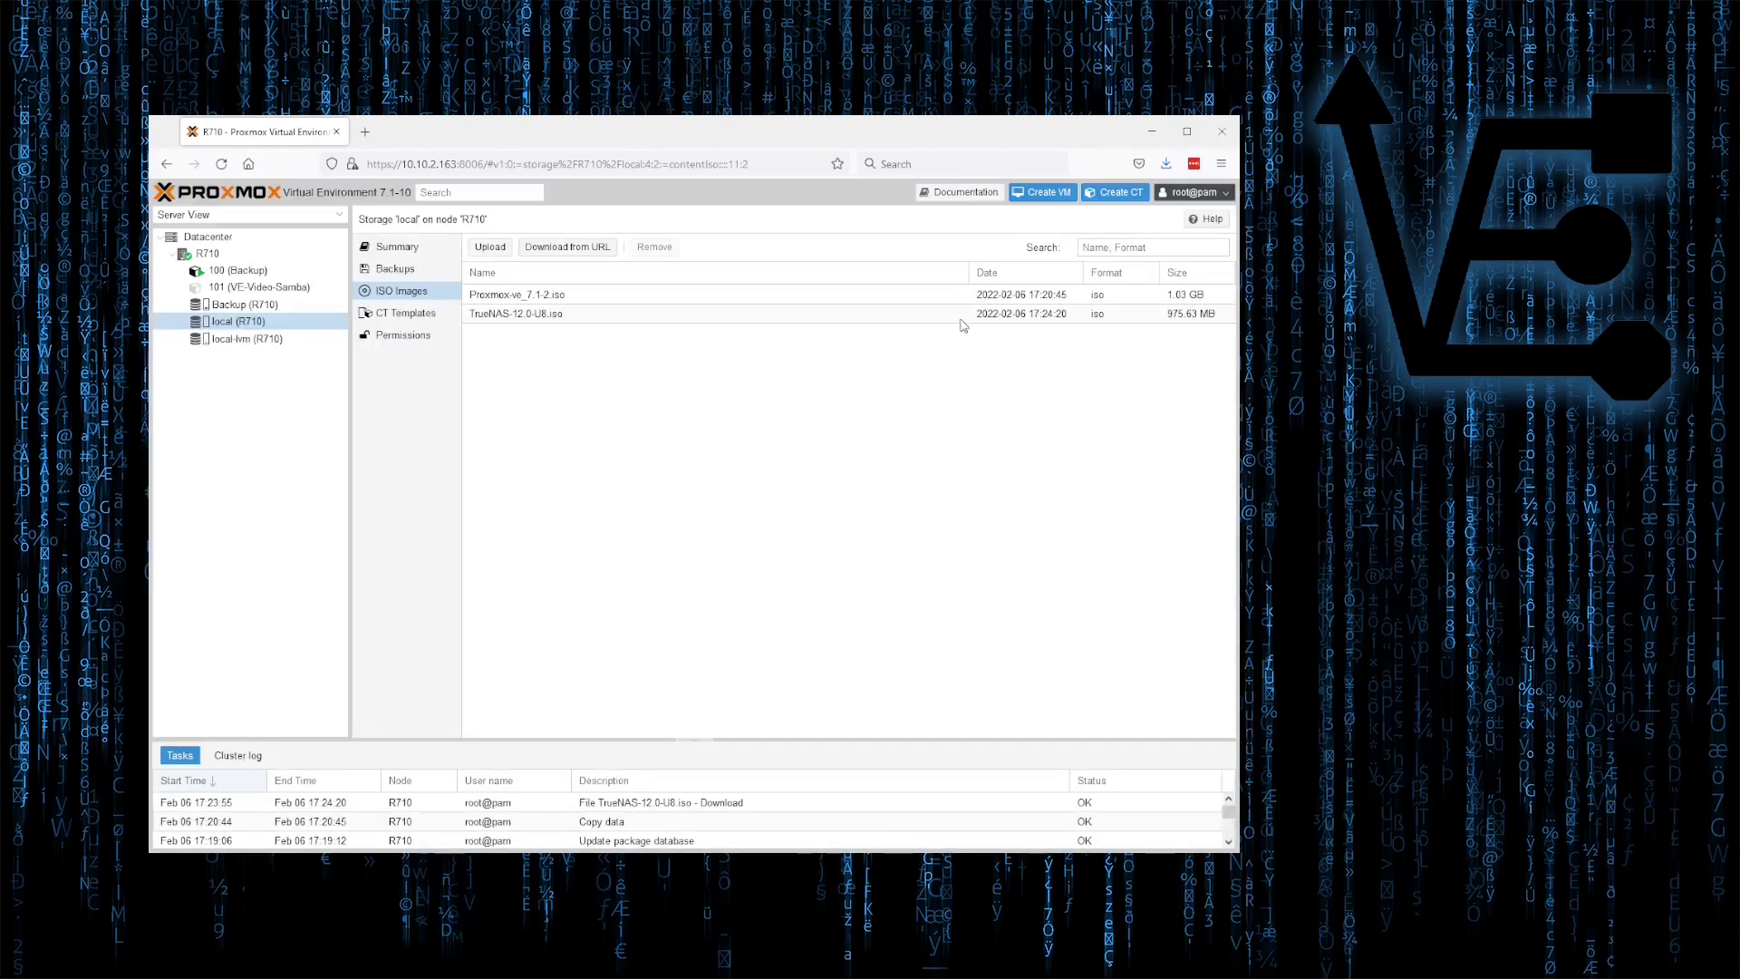
pyautogui.click(577, 318)
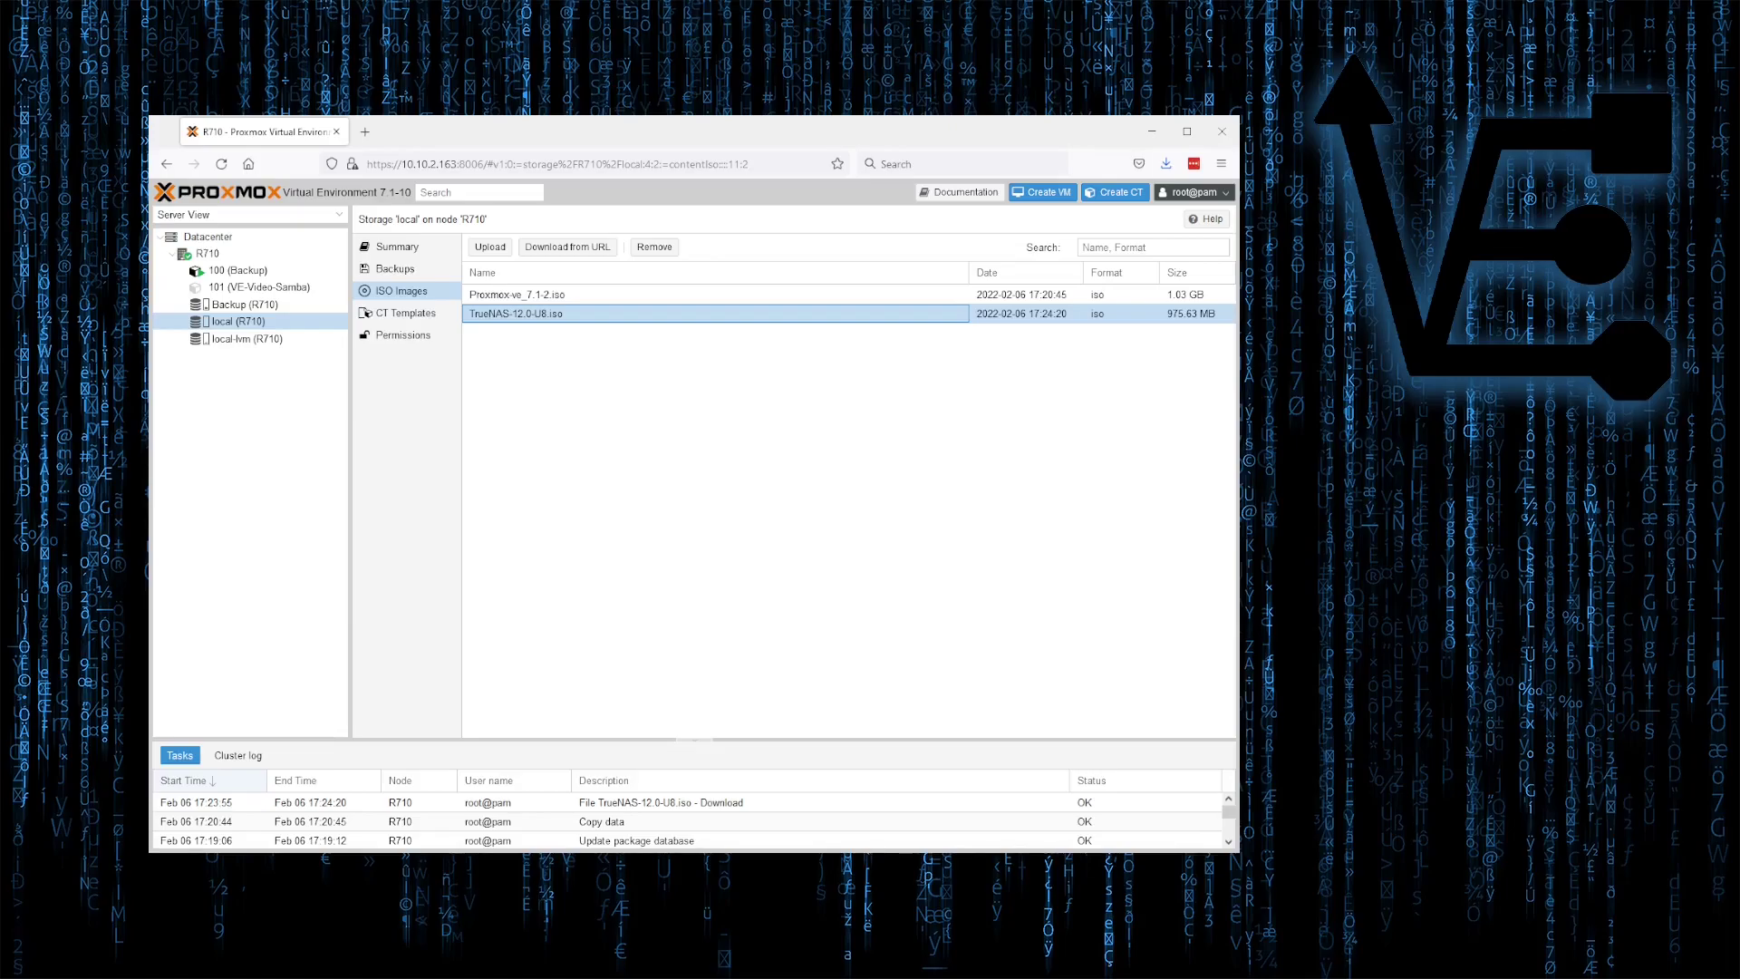
# Start creating a virtual machine on node R710 with VM ID 102 and the name VE-Video.
pyautogui.click(1044, 192)
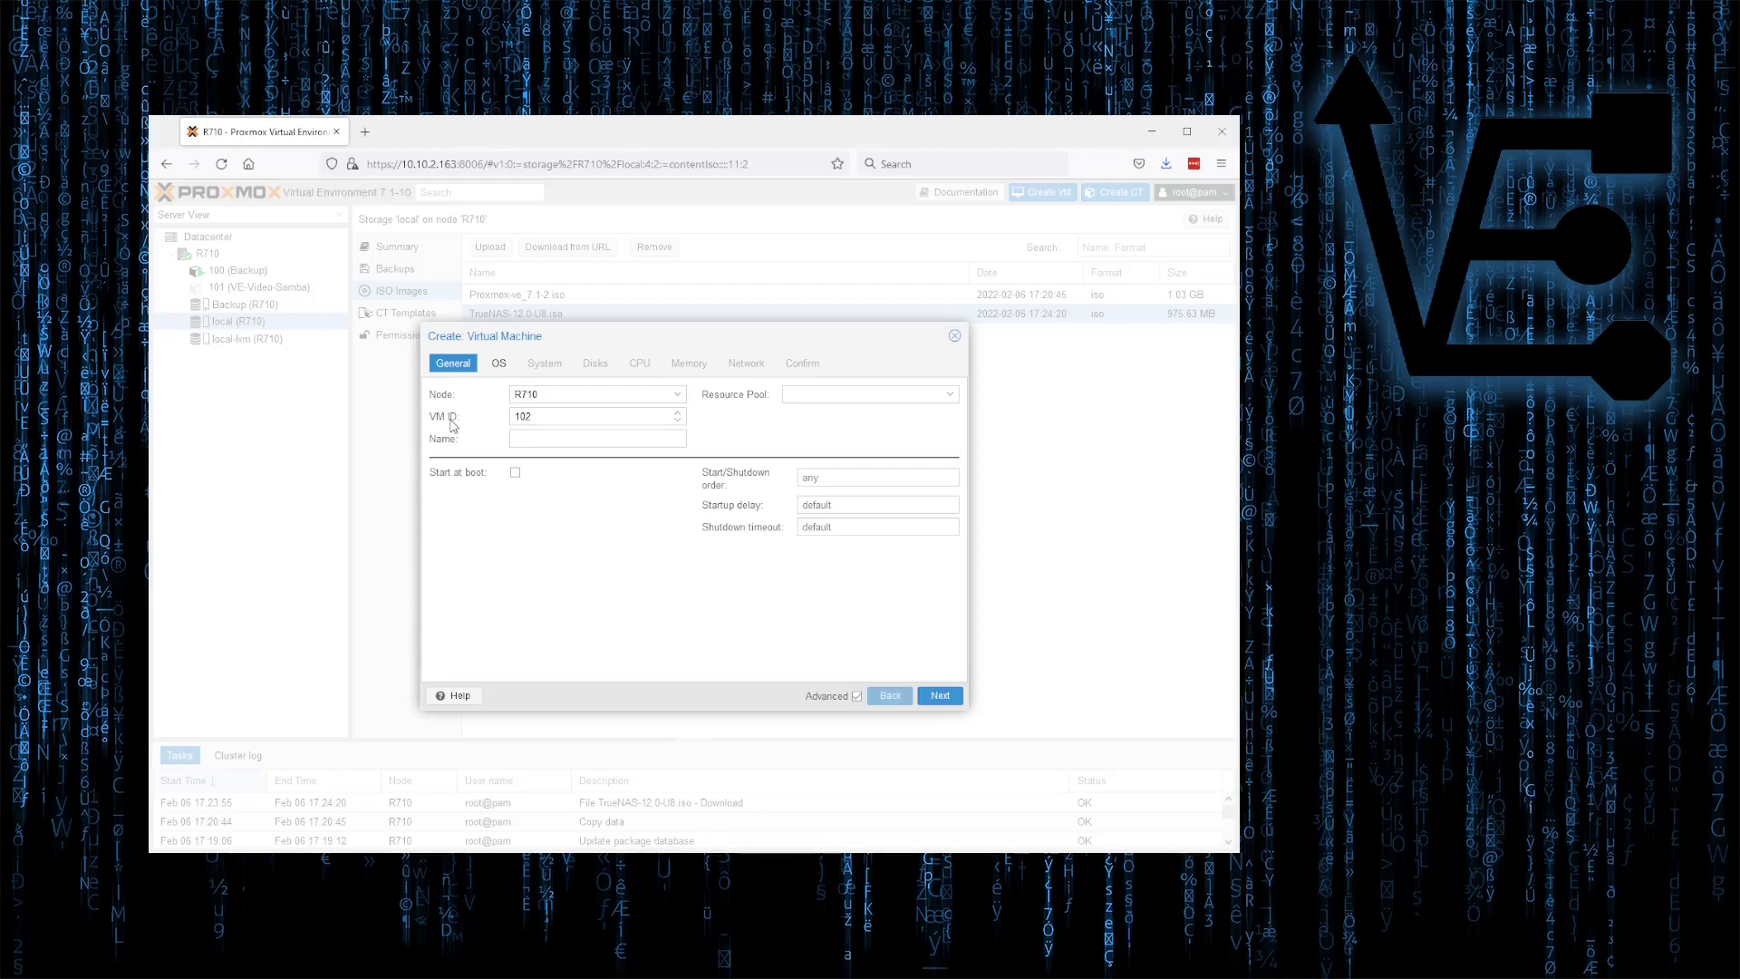
pyautogui.click(537, 417)
pyautogui.doubleClick(537, 417)
pyautogui.click(569, 437)
pyautogui.write('VE-Video')
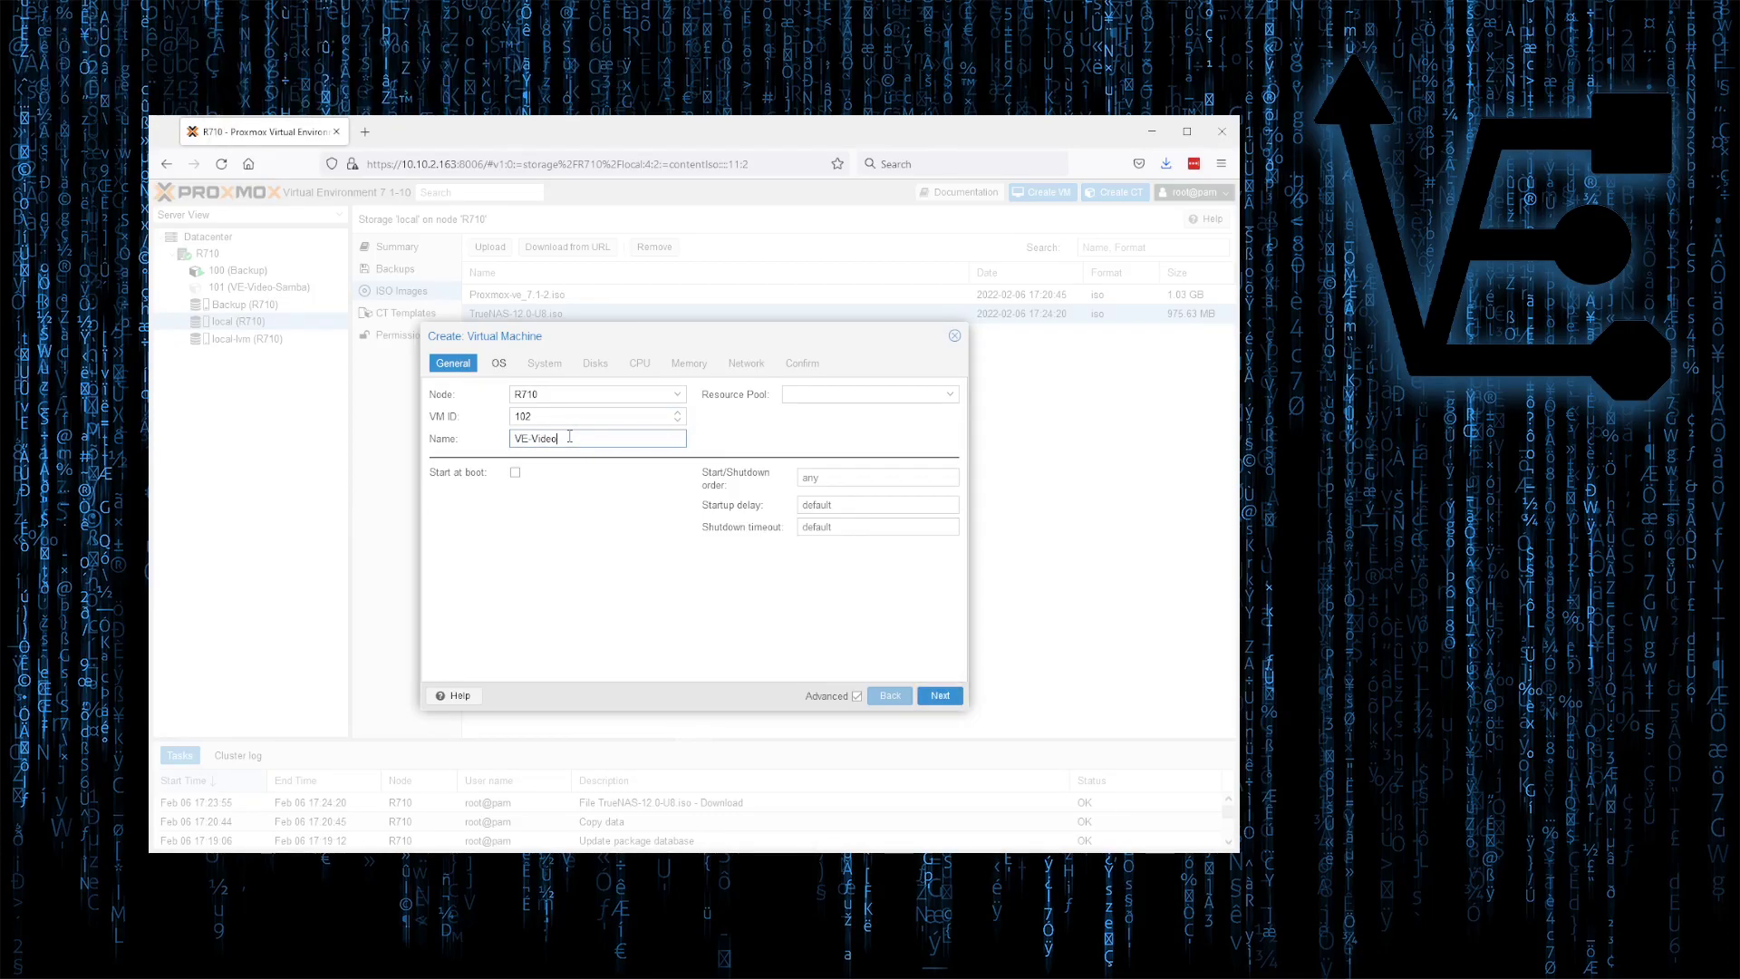
pyautogui.click(940, 695)
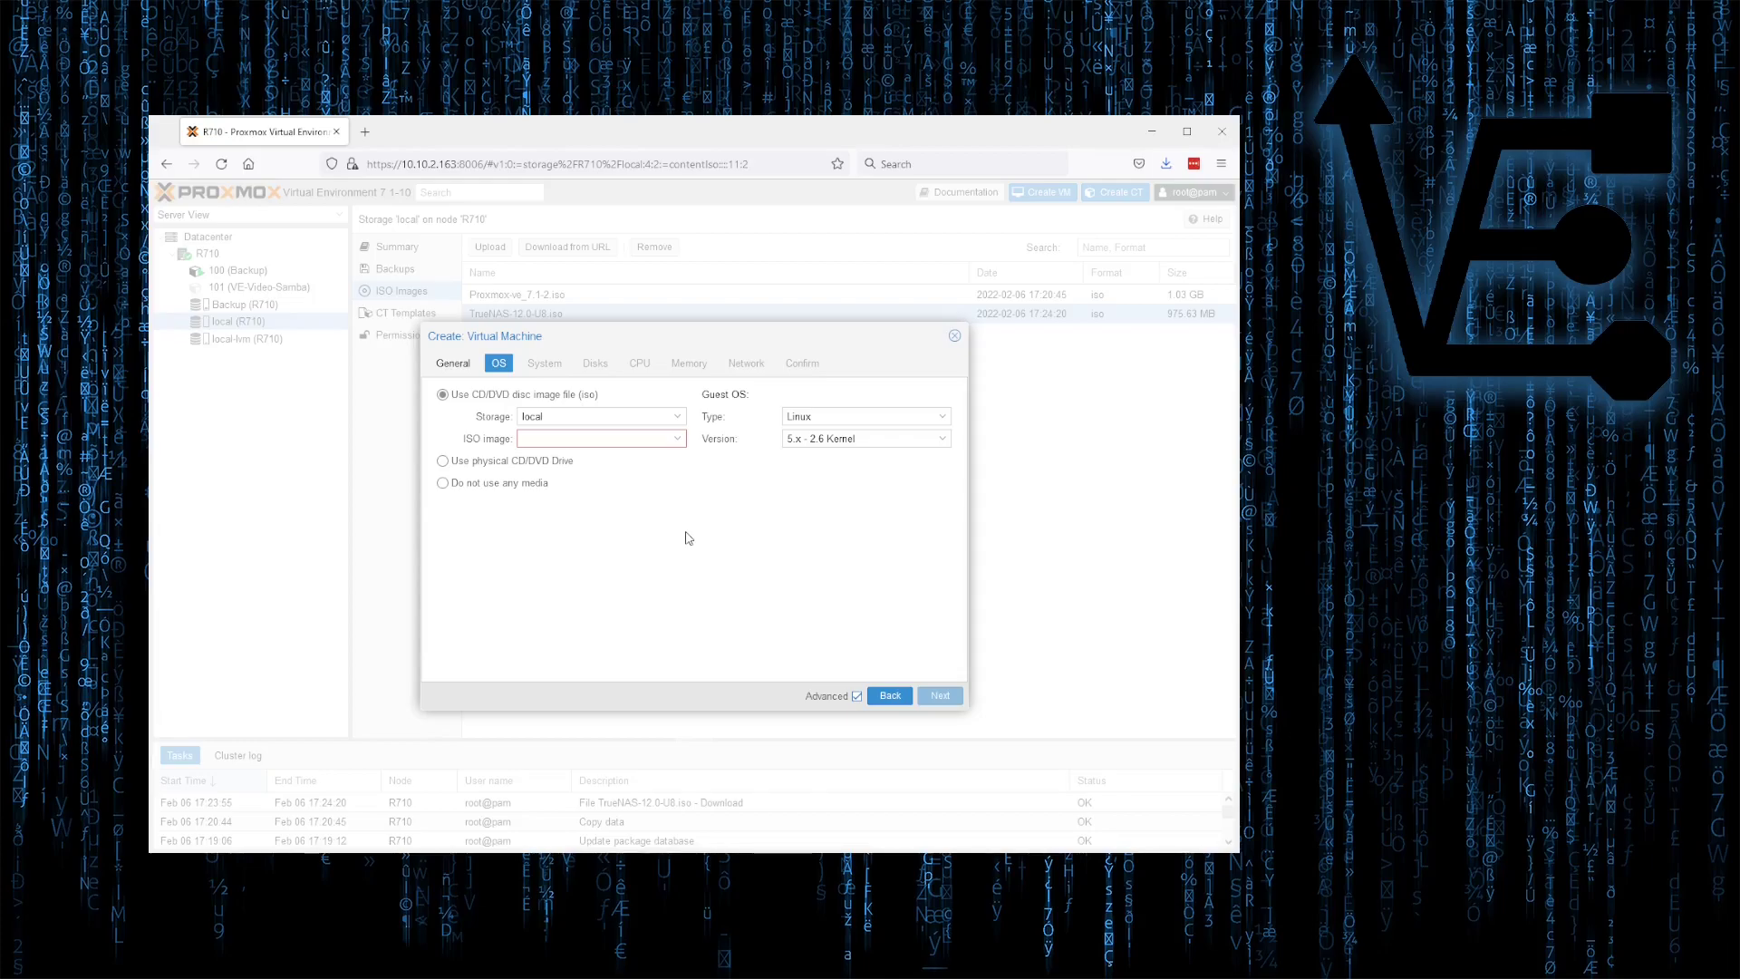
# Choose TrueNAS-12.0-U8.iso from local storage as the installation image and Linux as the guest OS type.
pyautogui.click(677, 438)
pyautogui.click(580, 498)
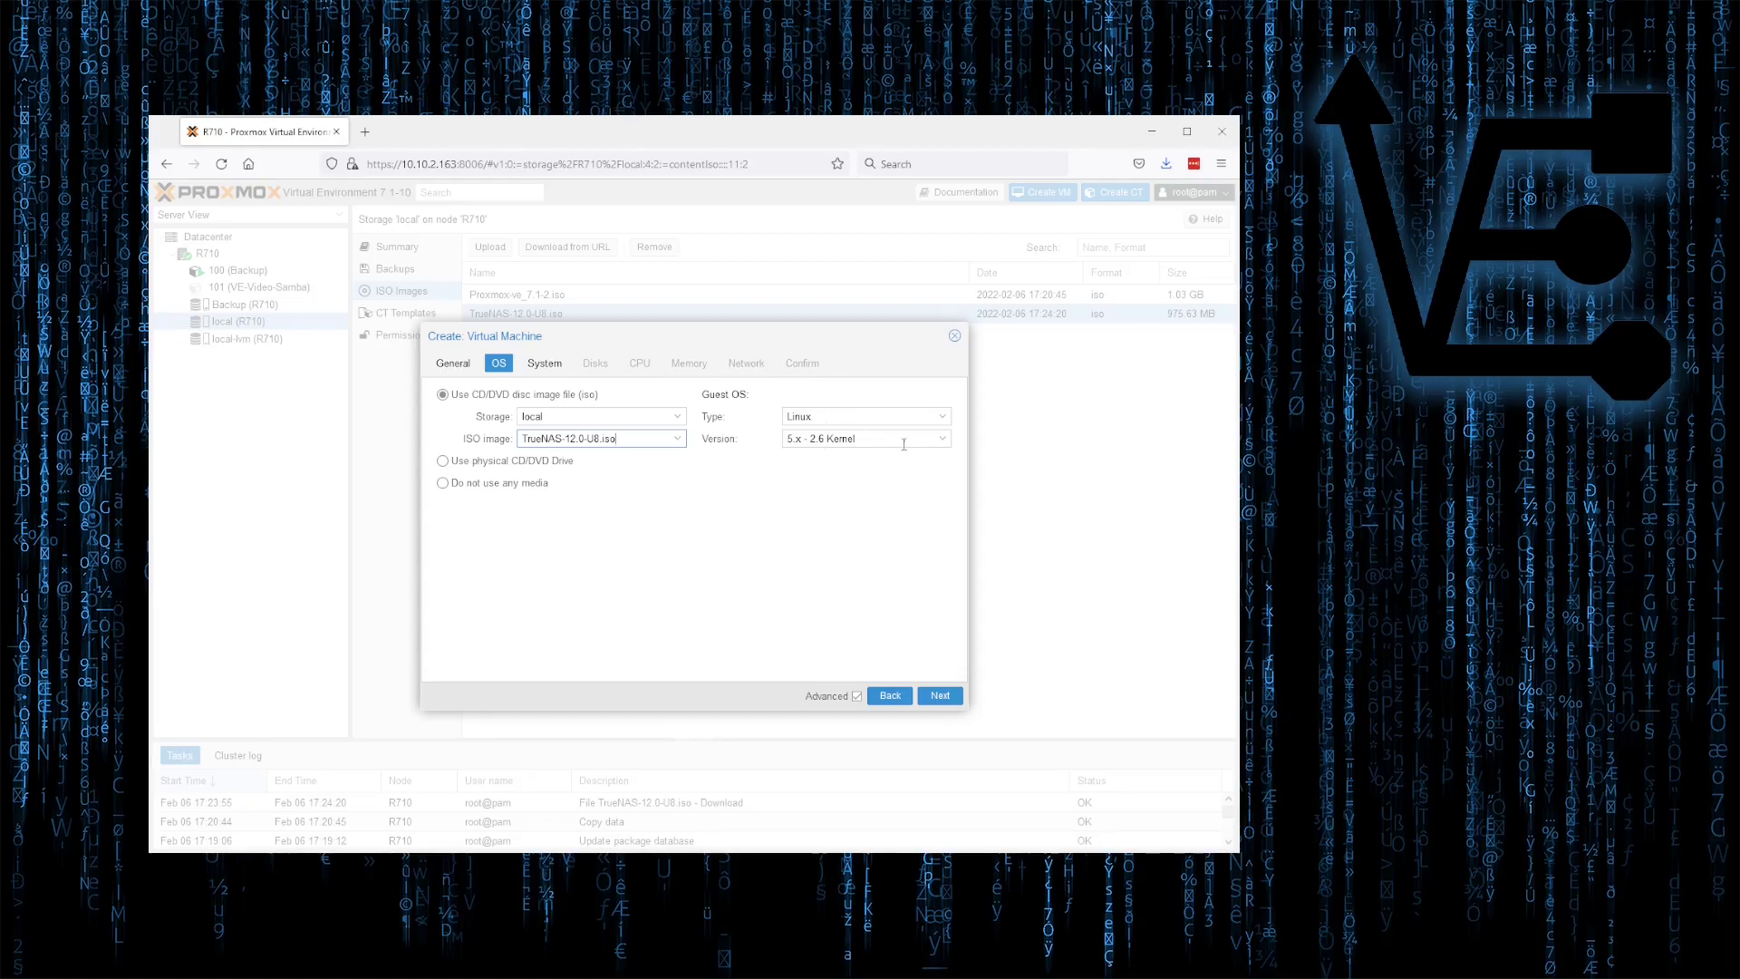
pyautogui.click(945, 418)
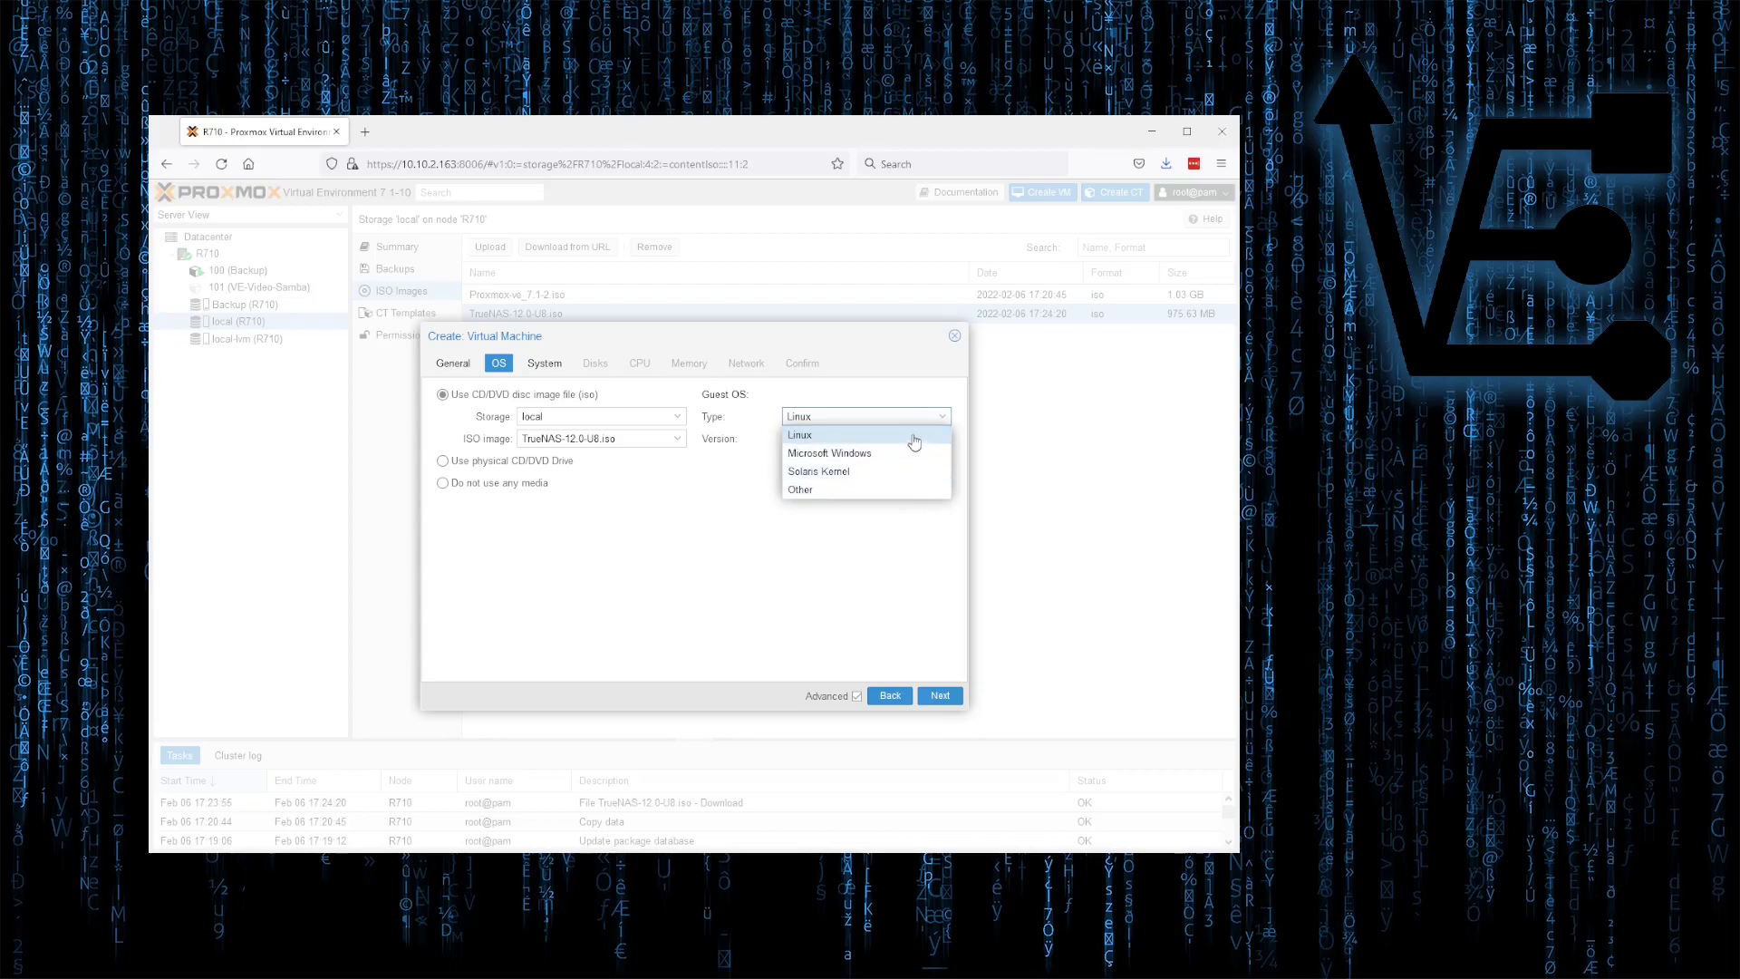
pyautogui.click(875, 436)
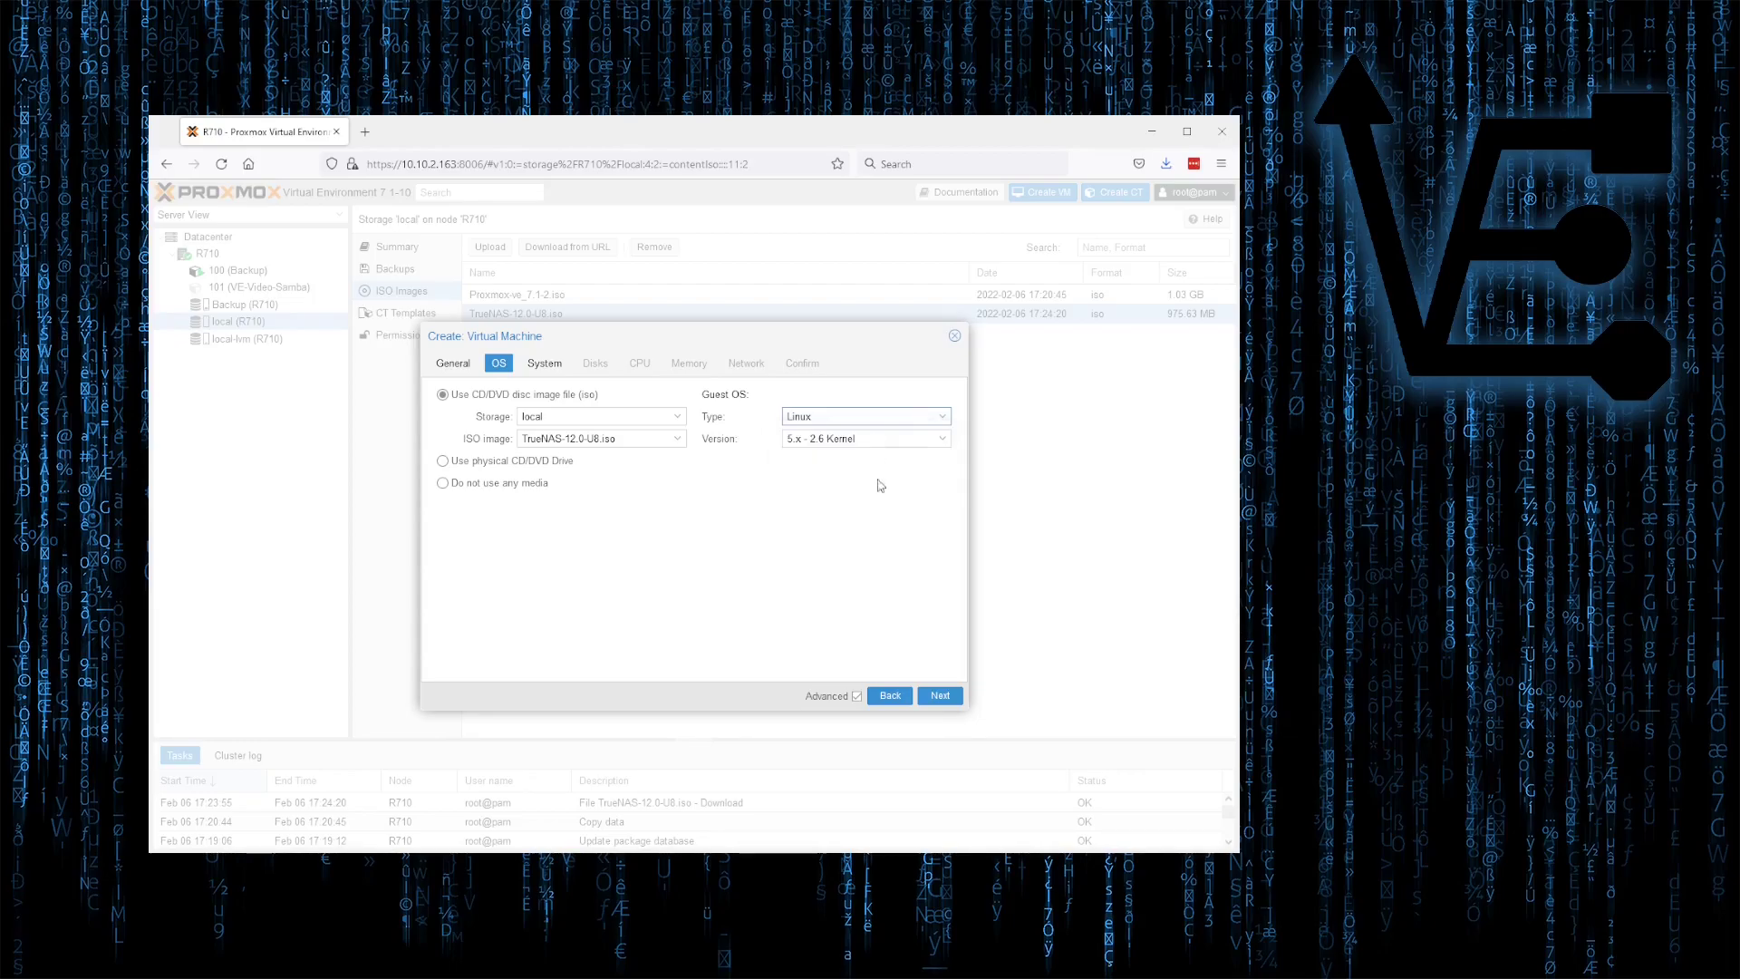
pyautogui.click(939, 696)
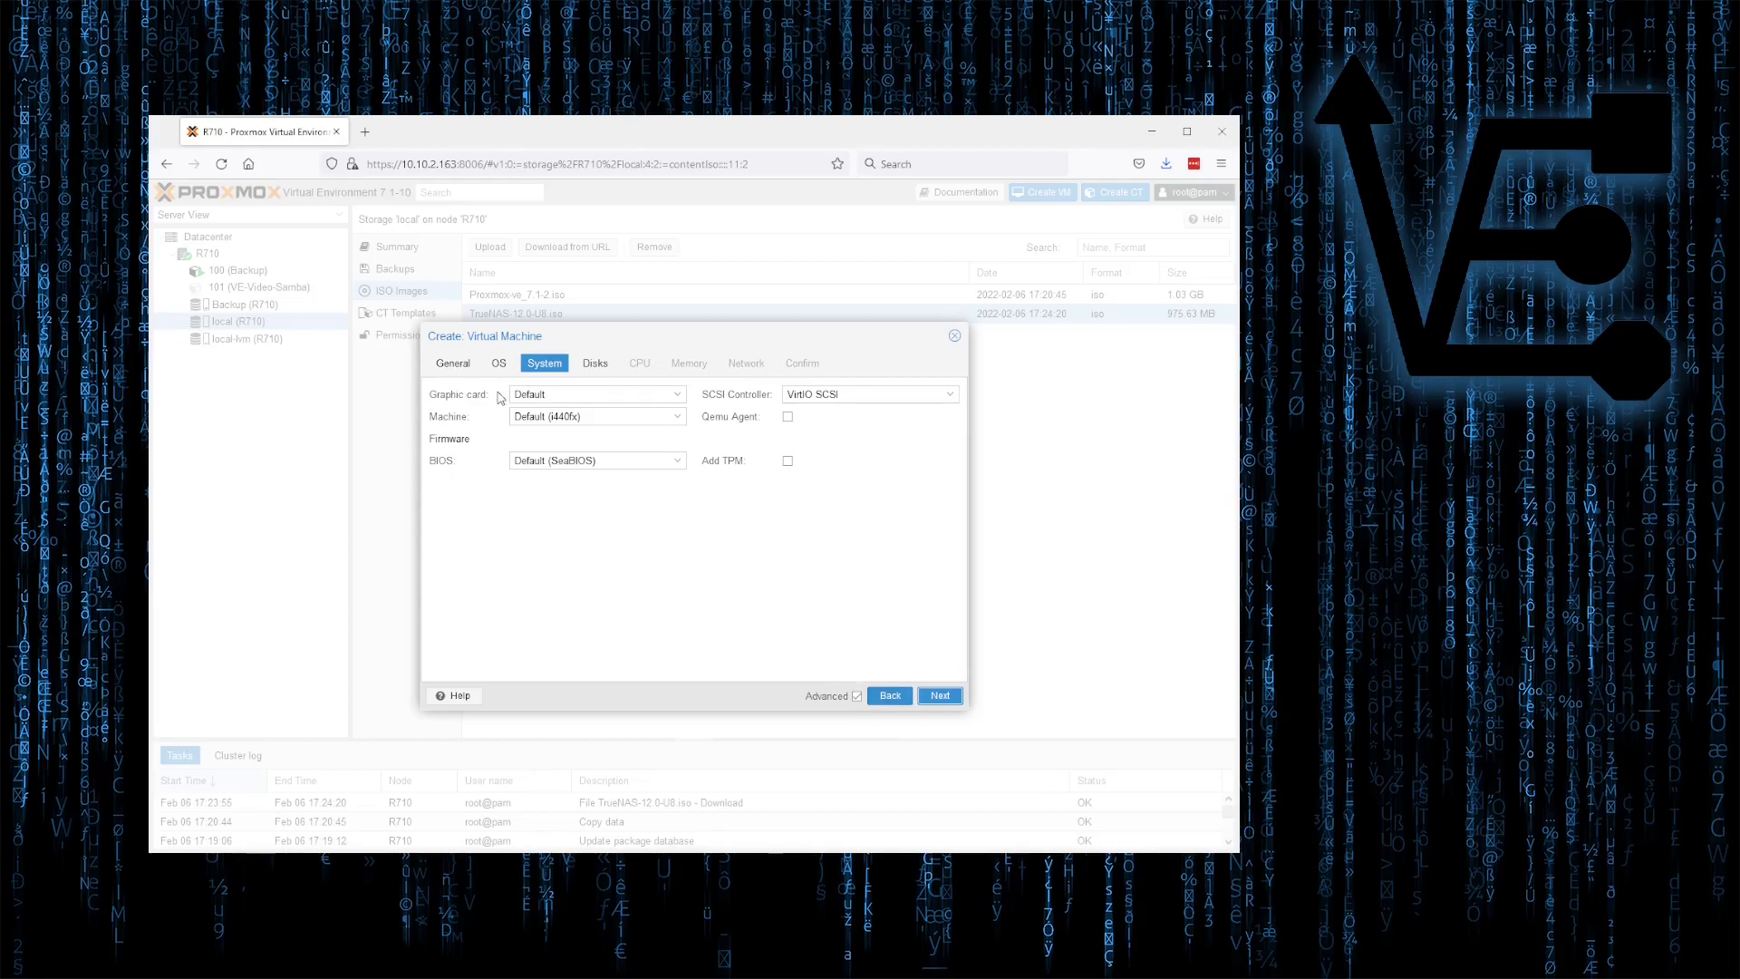
# Choose Default as the virtual machine's graphic card and Default (i440fx) as its machine type.
pyautogui.click(677, 399)
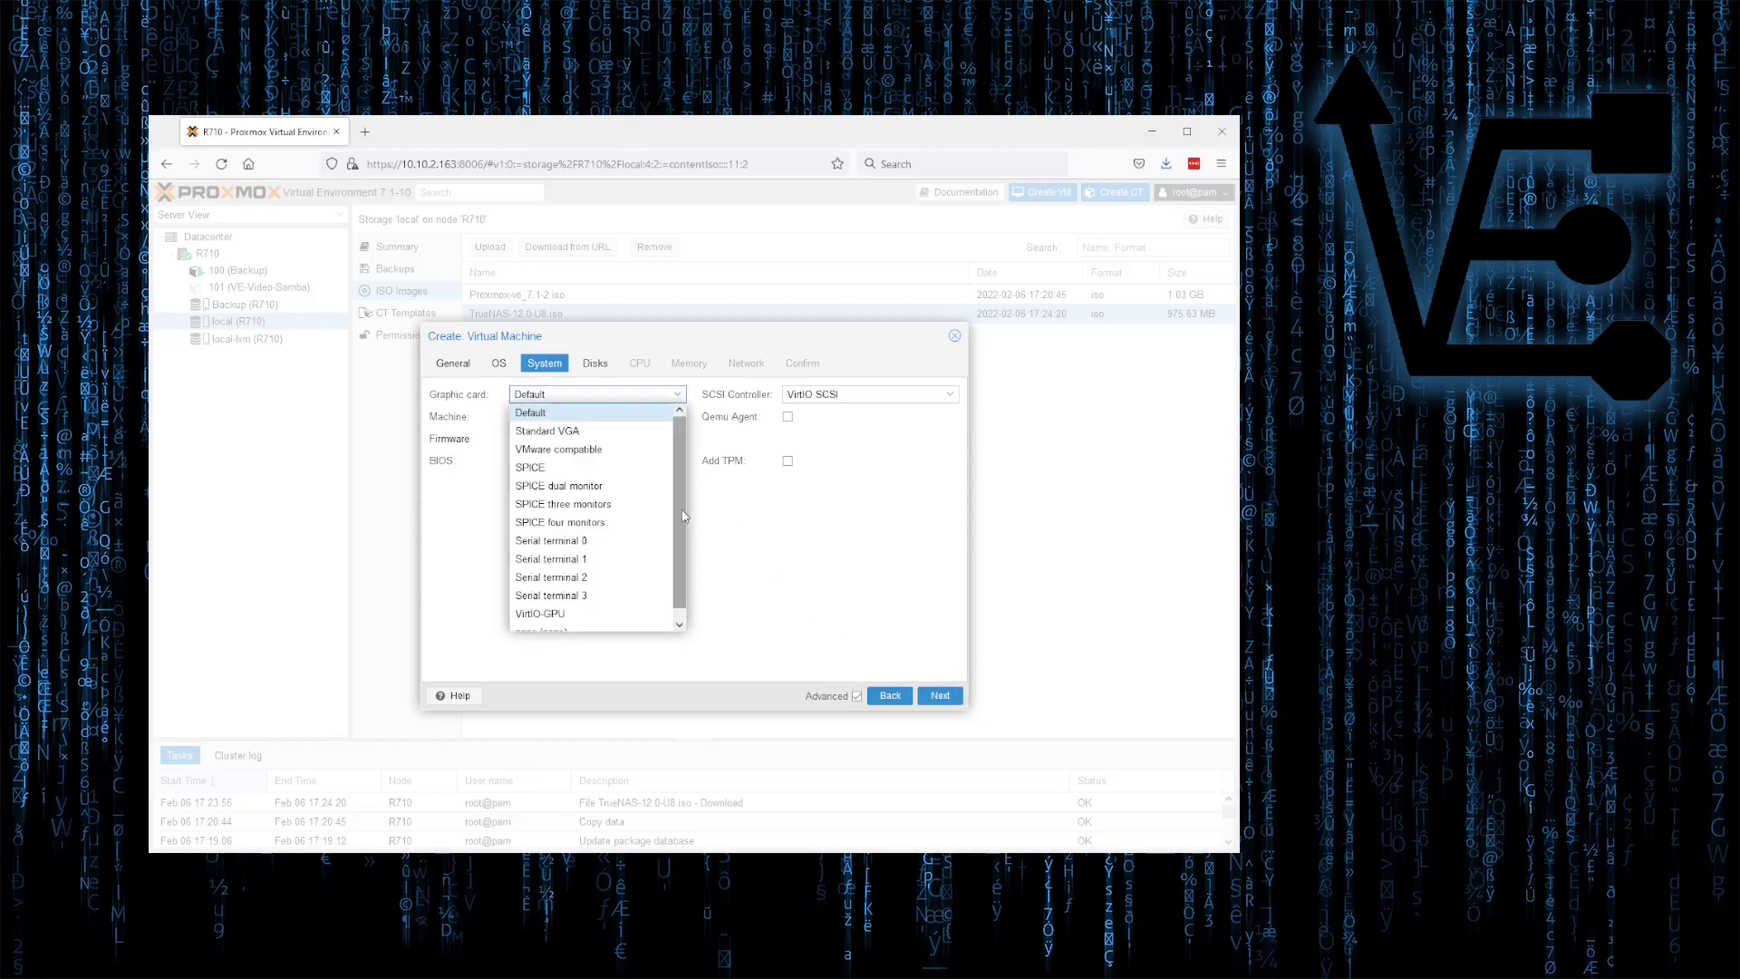
pyautogui.moveTo(680, 537)
pyautogui.mouseDown()
pyautogui.moveTo(683, 557)
pyautogui.moveTo(690, 526)
pyautogui.moveTo(691, 546)
pyautogui.mouseUp()
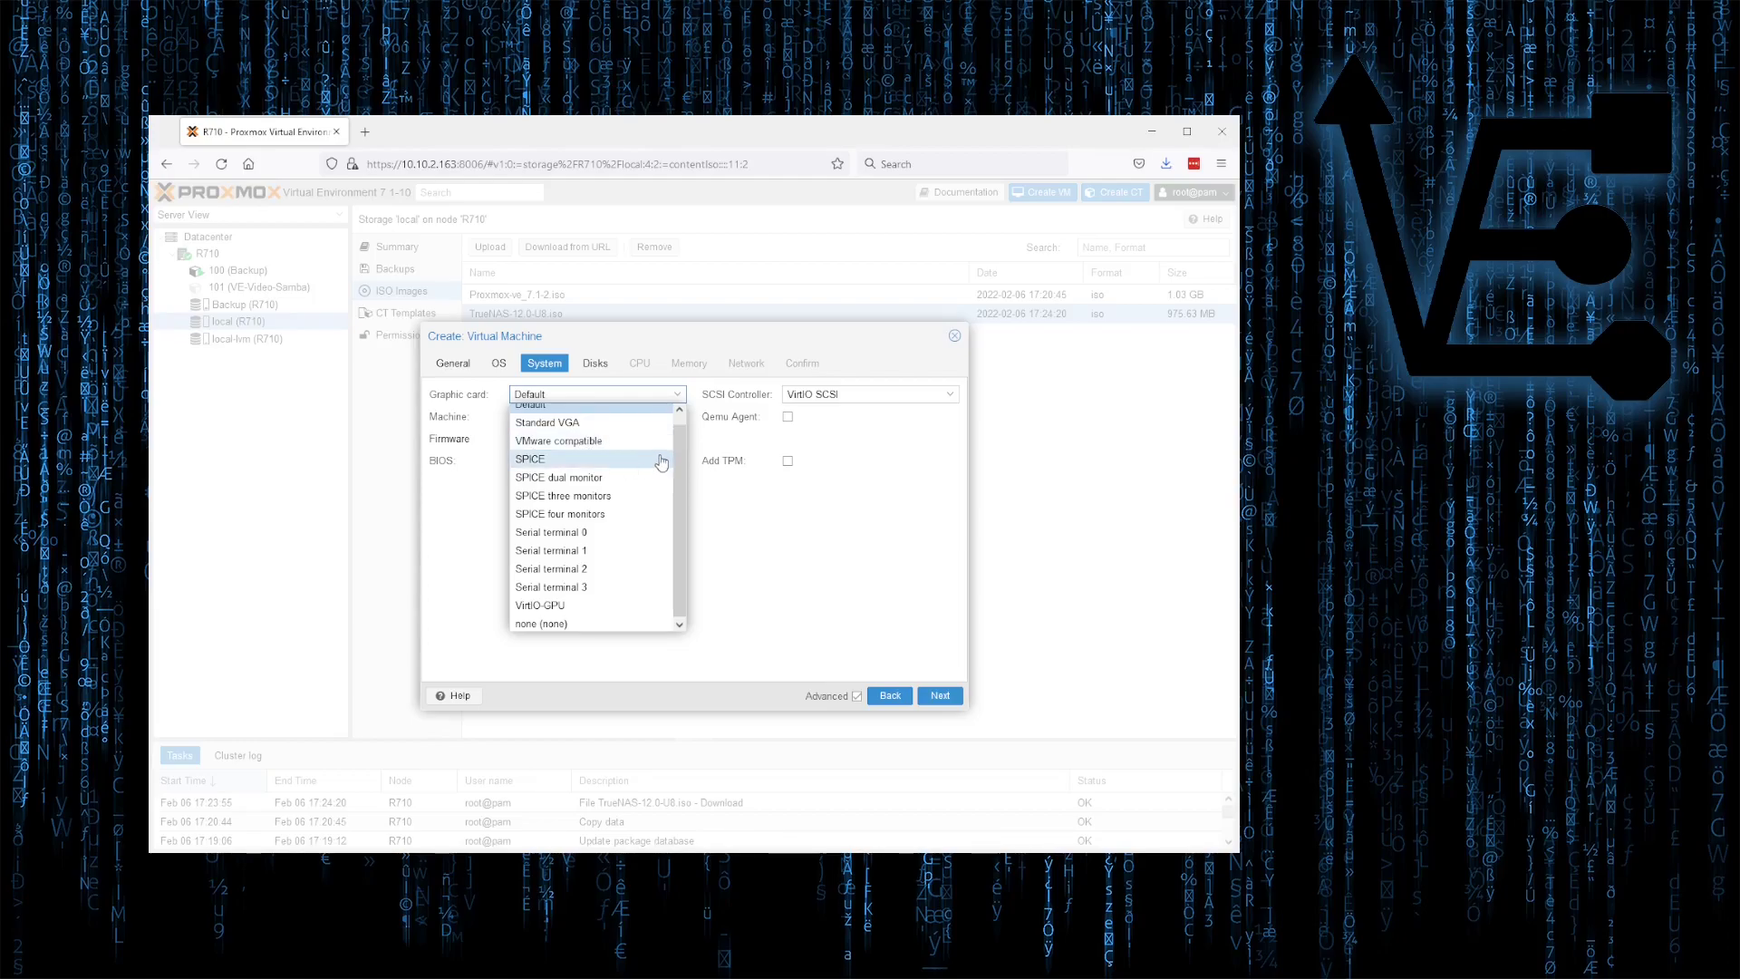
pyautogui.scroll(1, 589, 457)
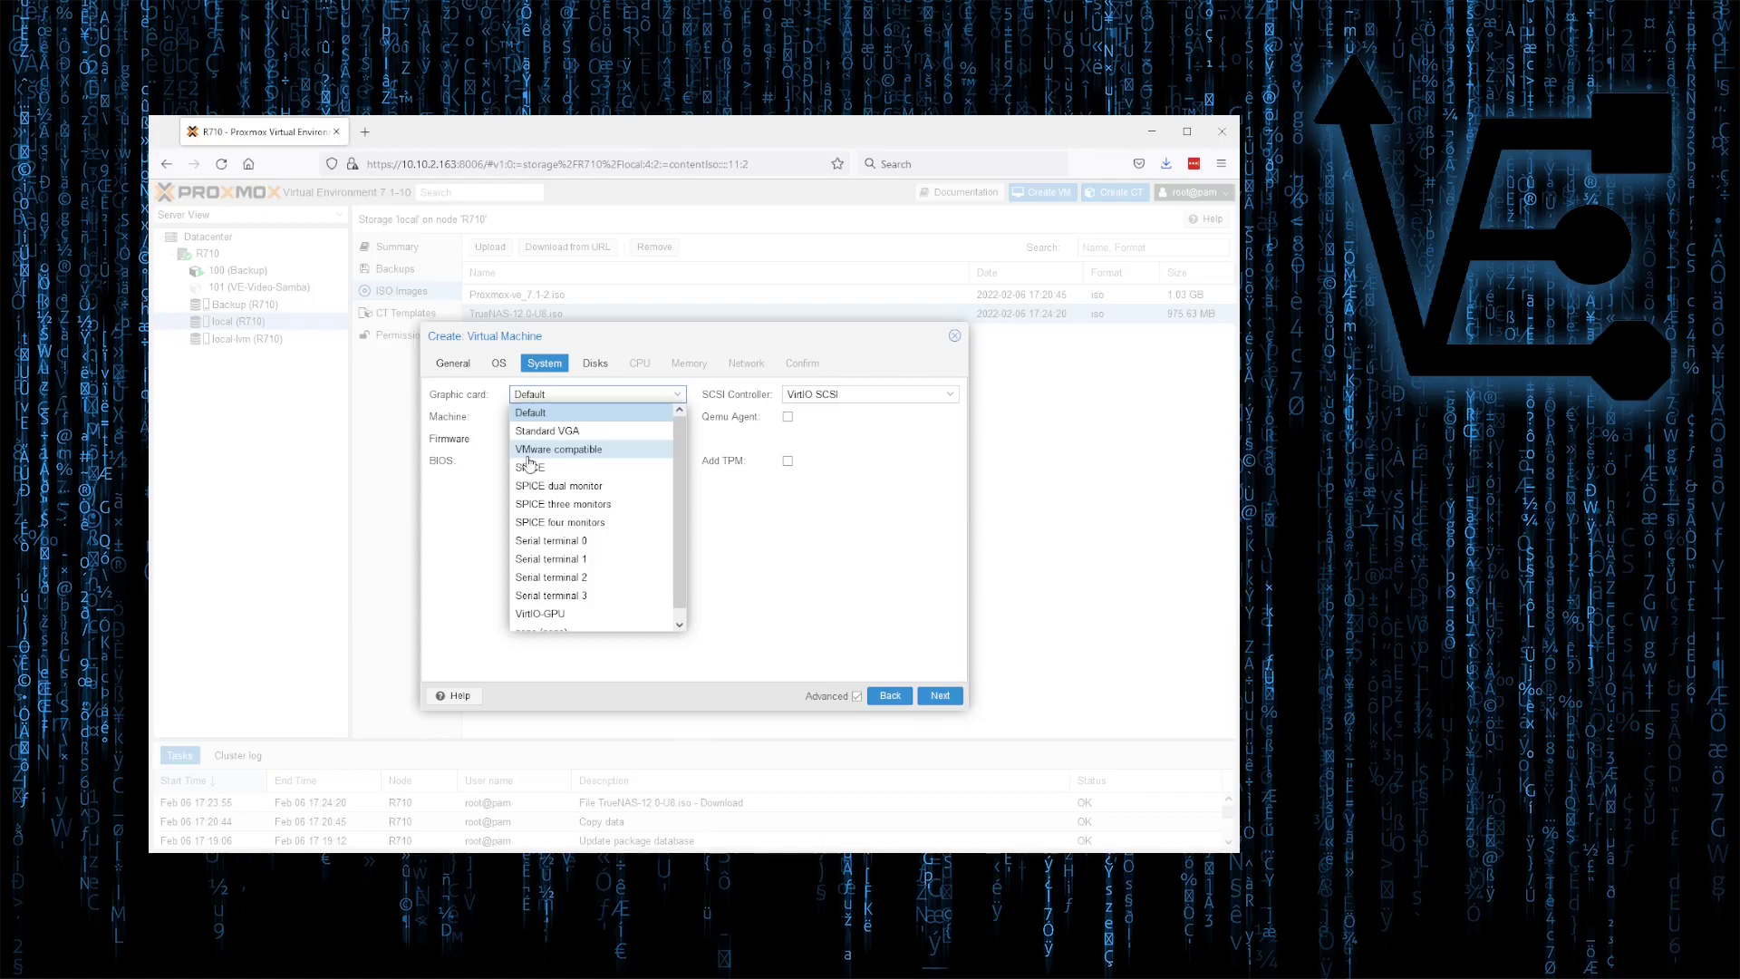
pyautogui.click(555, 413)
pyautogui.click(680, 420)
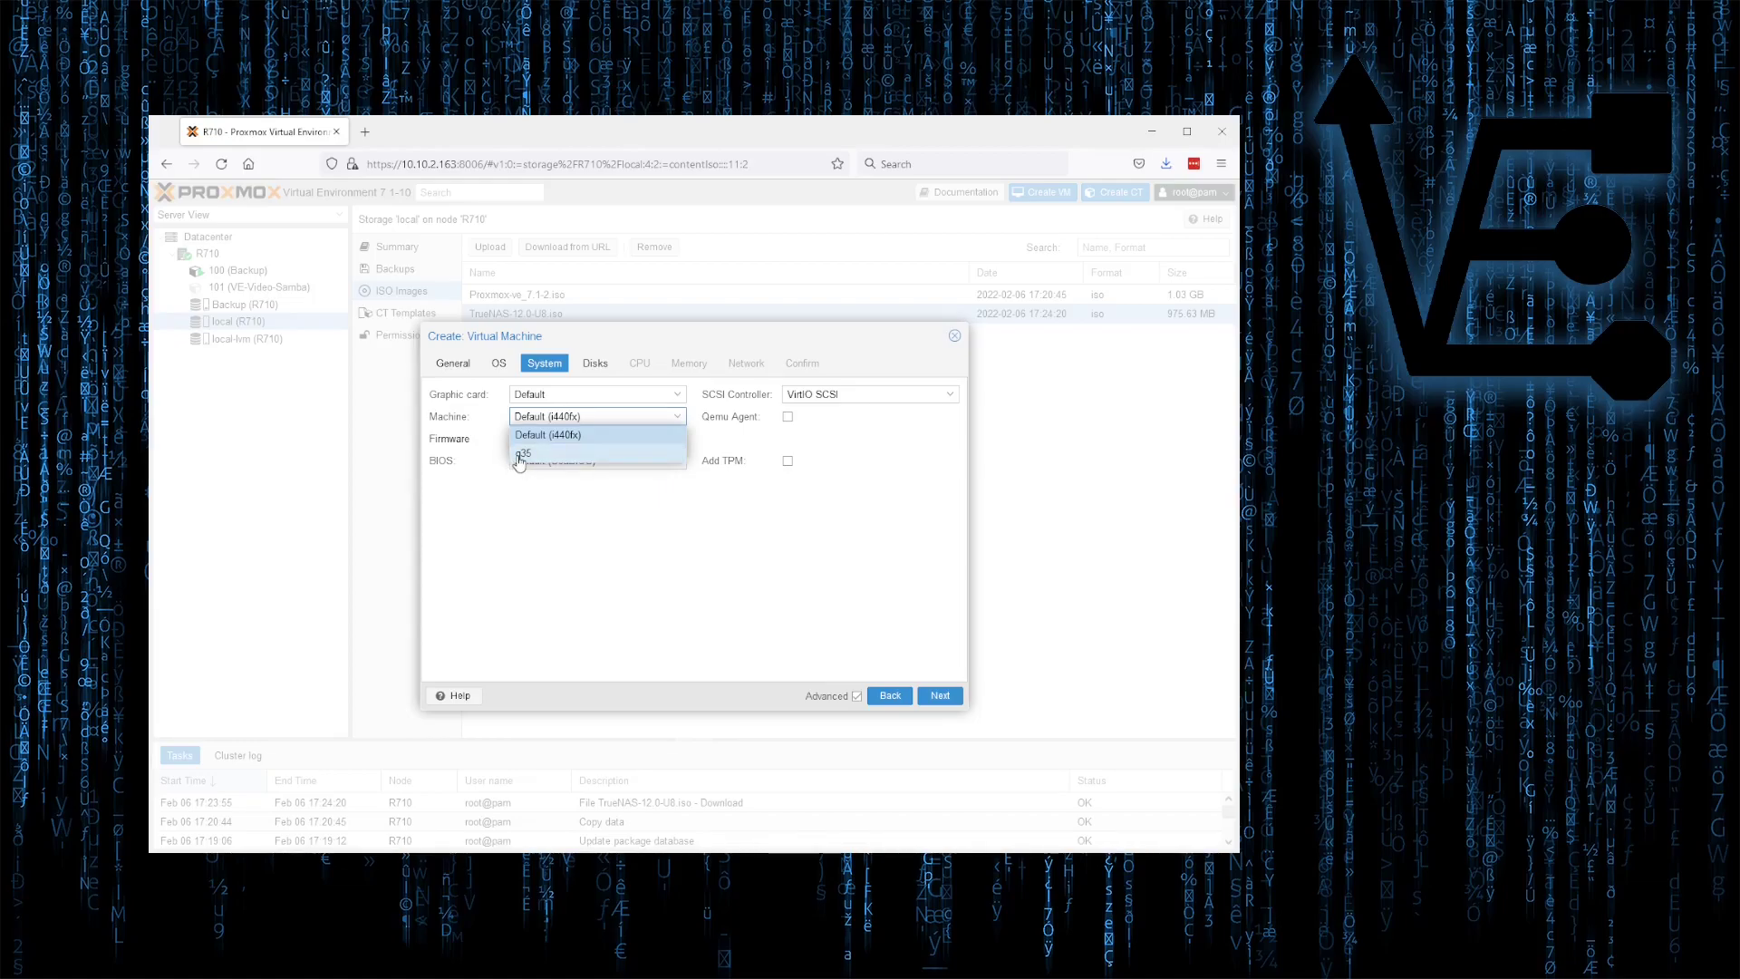
pyautogui.click(549, 438)
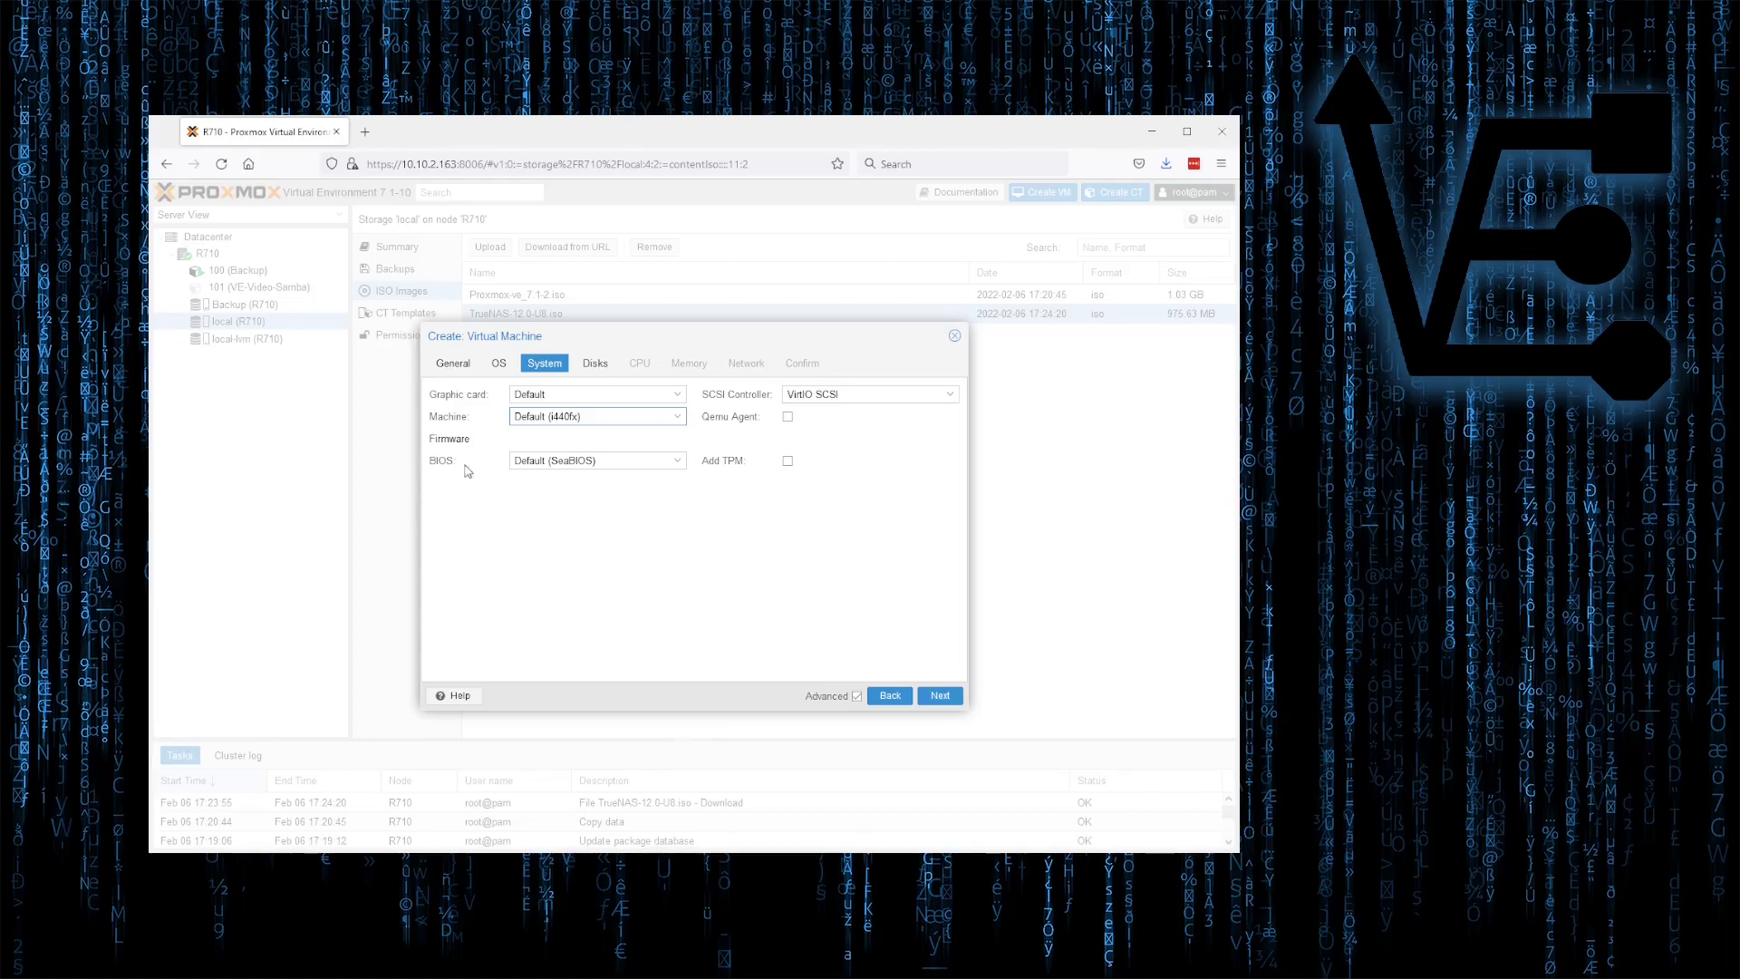
# Choose Default (SeaBIOS) as the BIOS with the Qemu Agent left off, and proceed to the disk settings.
pyautogui.click(676, 464)
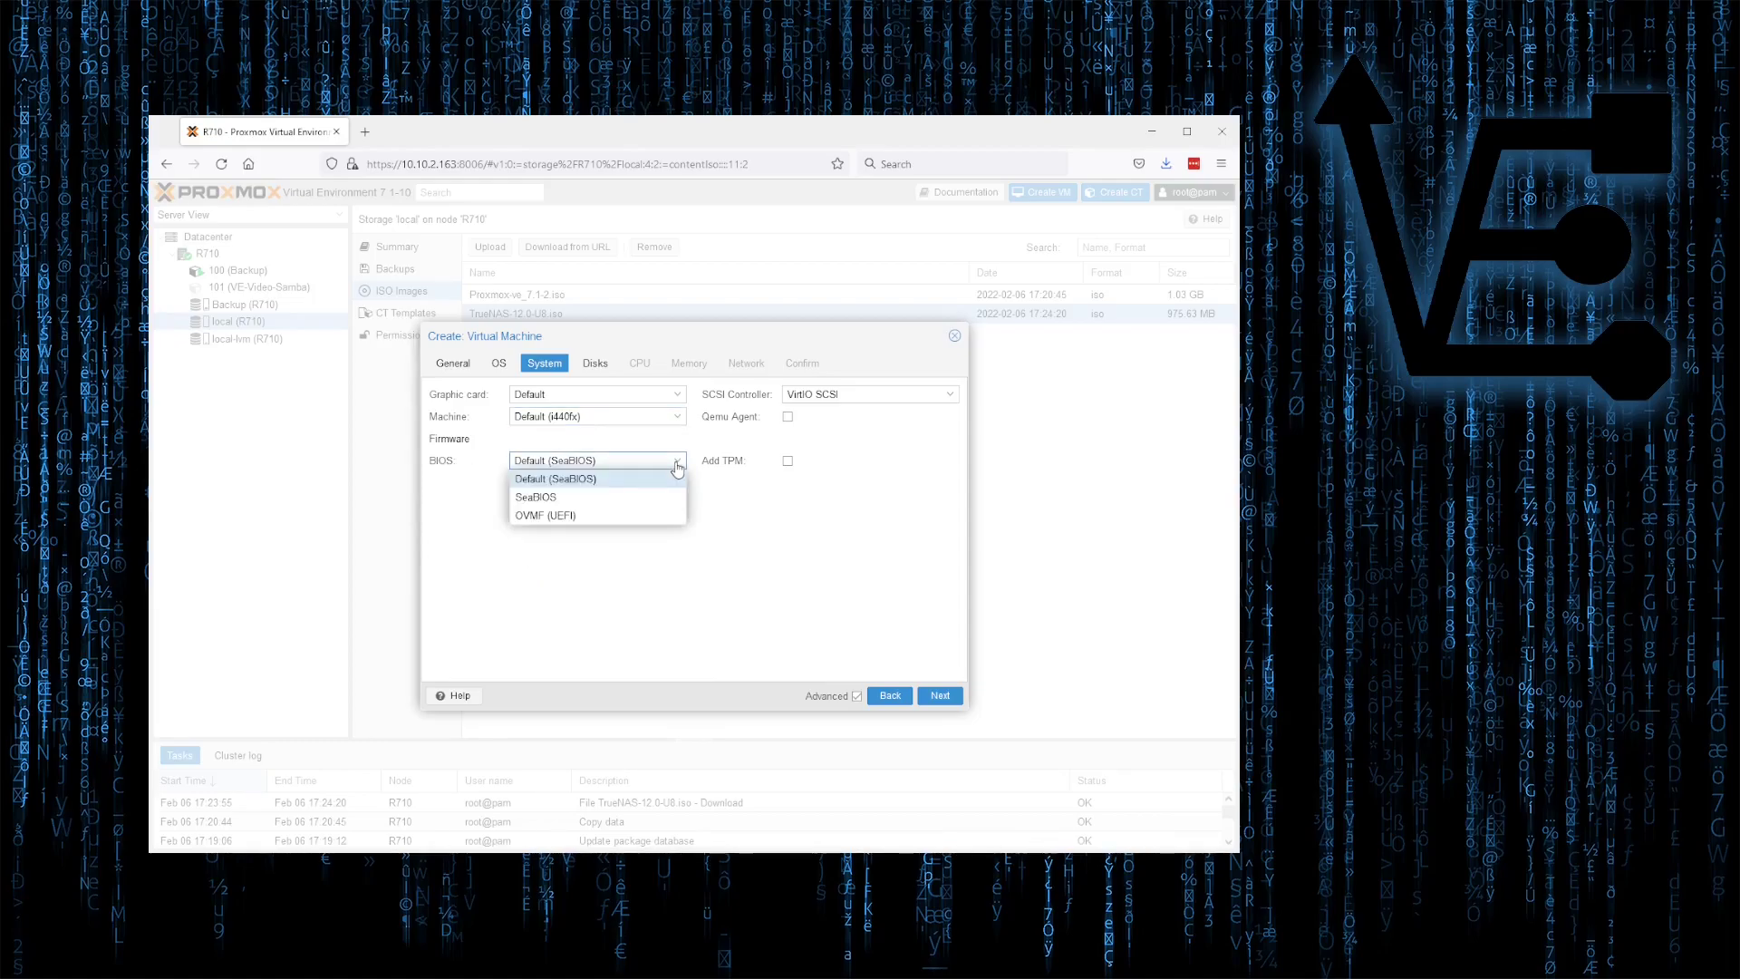
pyautogui.click(580, 480)
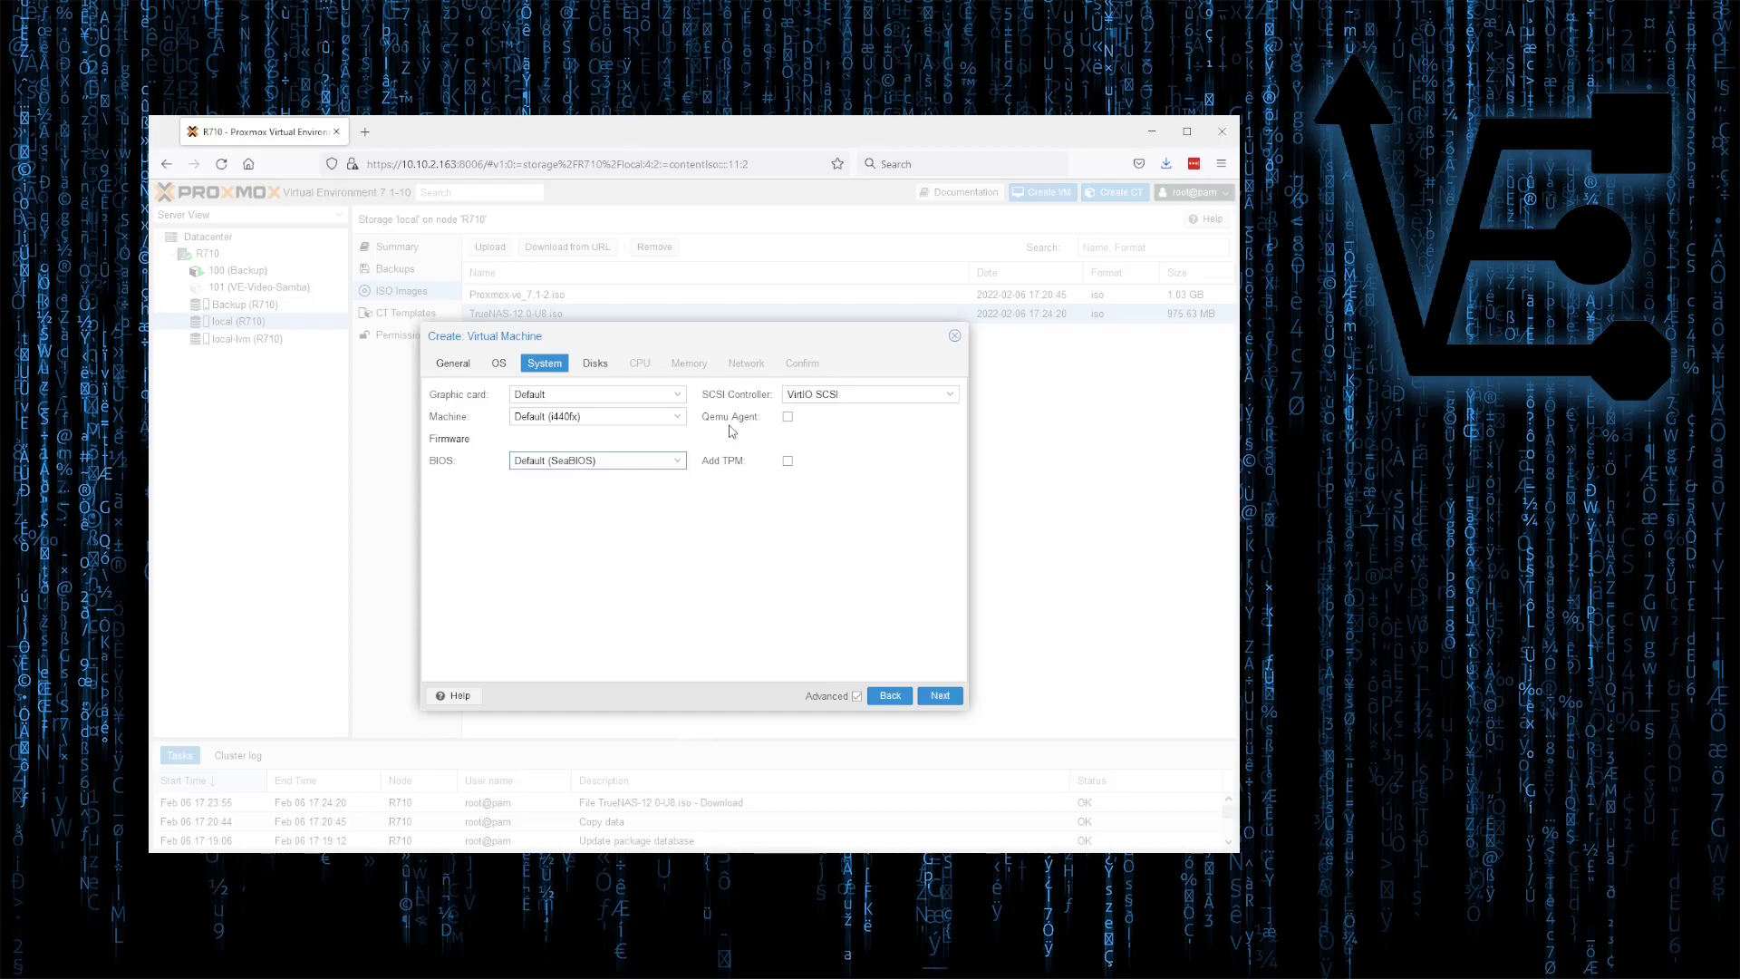
pyautogui.click(787, 417)
pyautogui.click(788, 418)
pyautogui.click(941, 696)
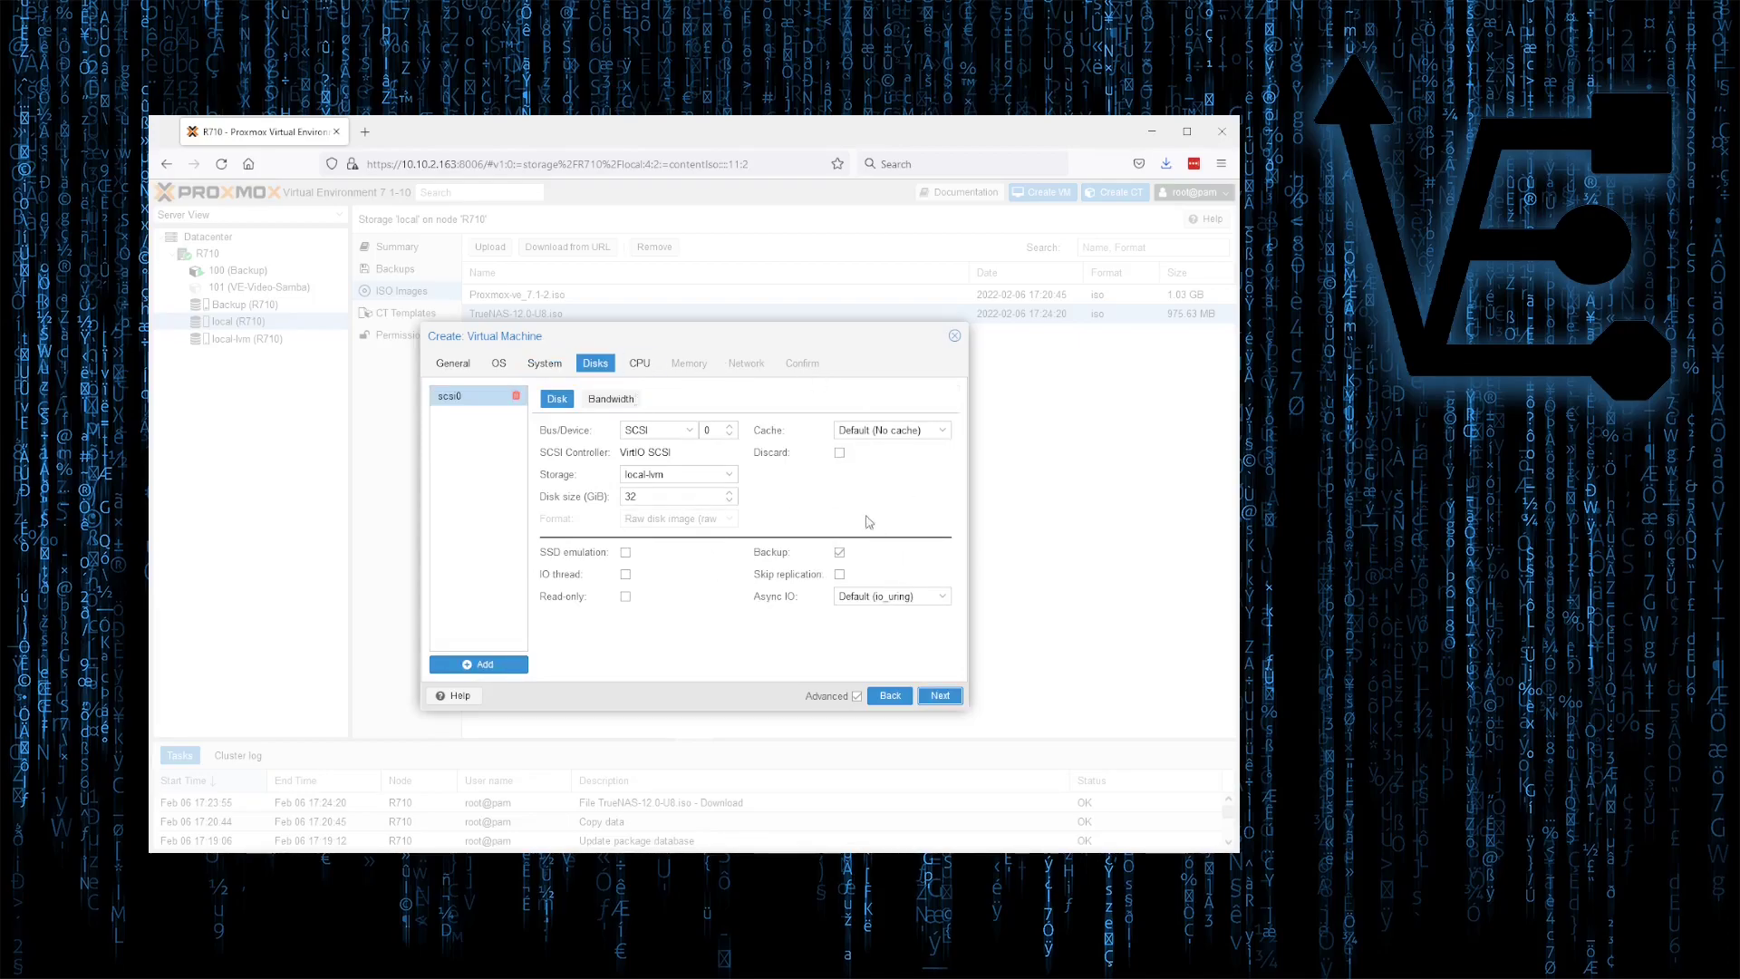
# Set the first disk's bus to SATA, keeping local-lvm as its storage and 32 GiB as its size.
pyautogui.click(684, 437)
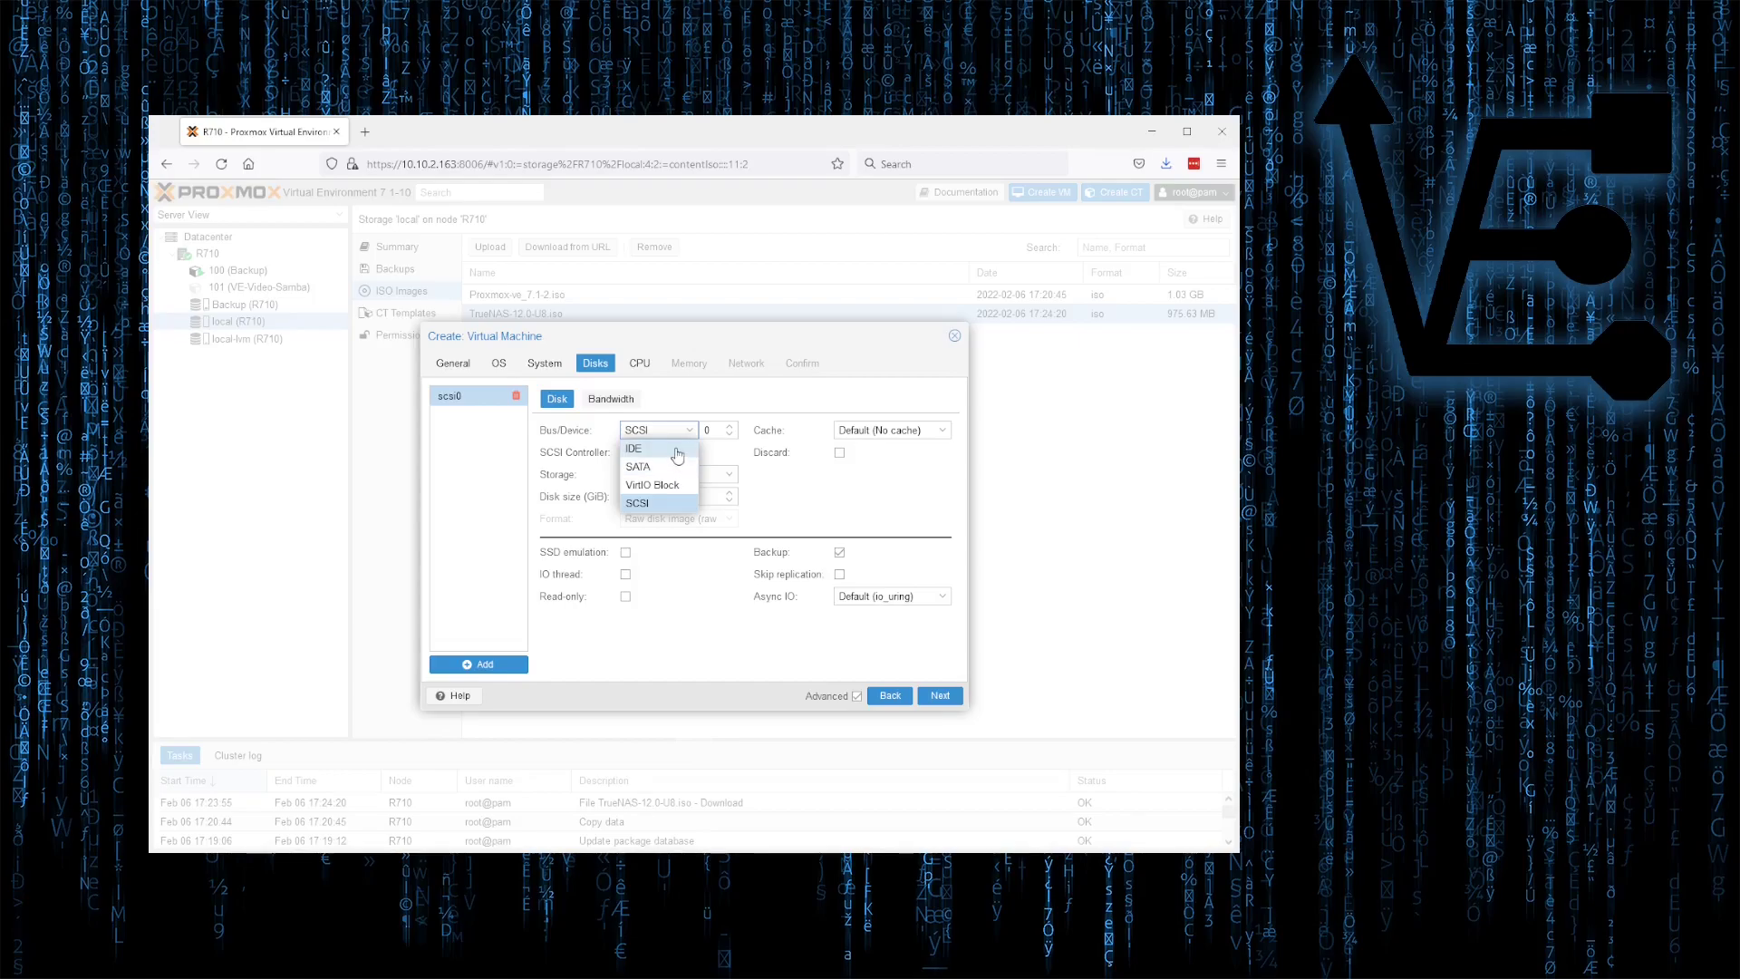
pyautogui.click(668, 467)
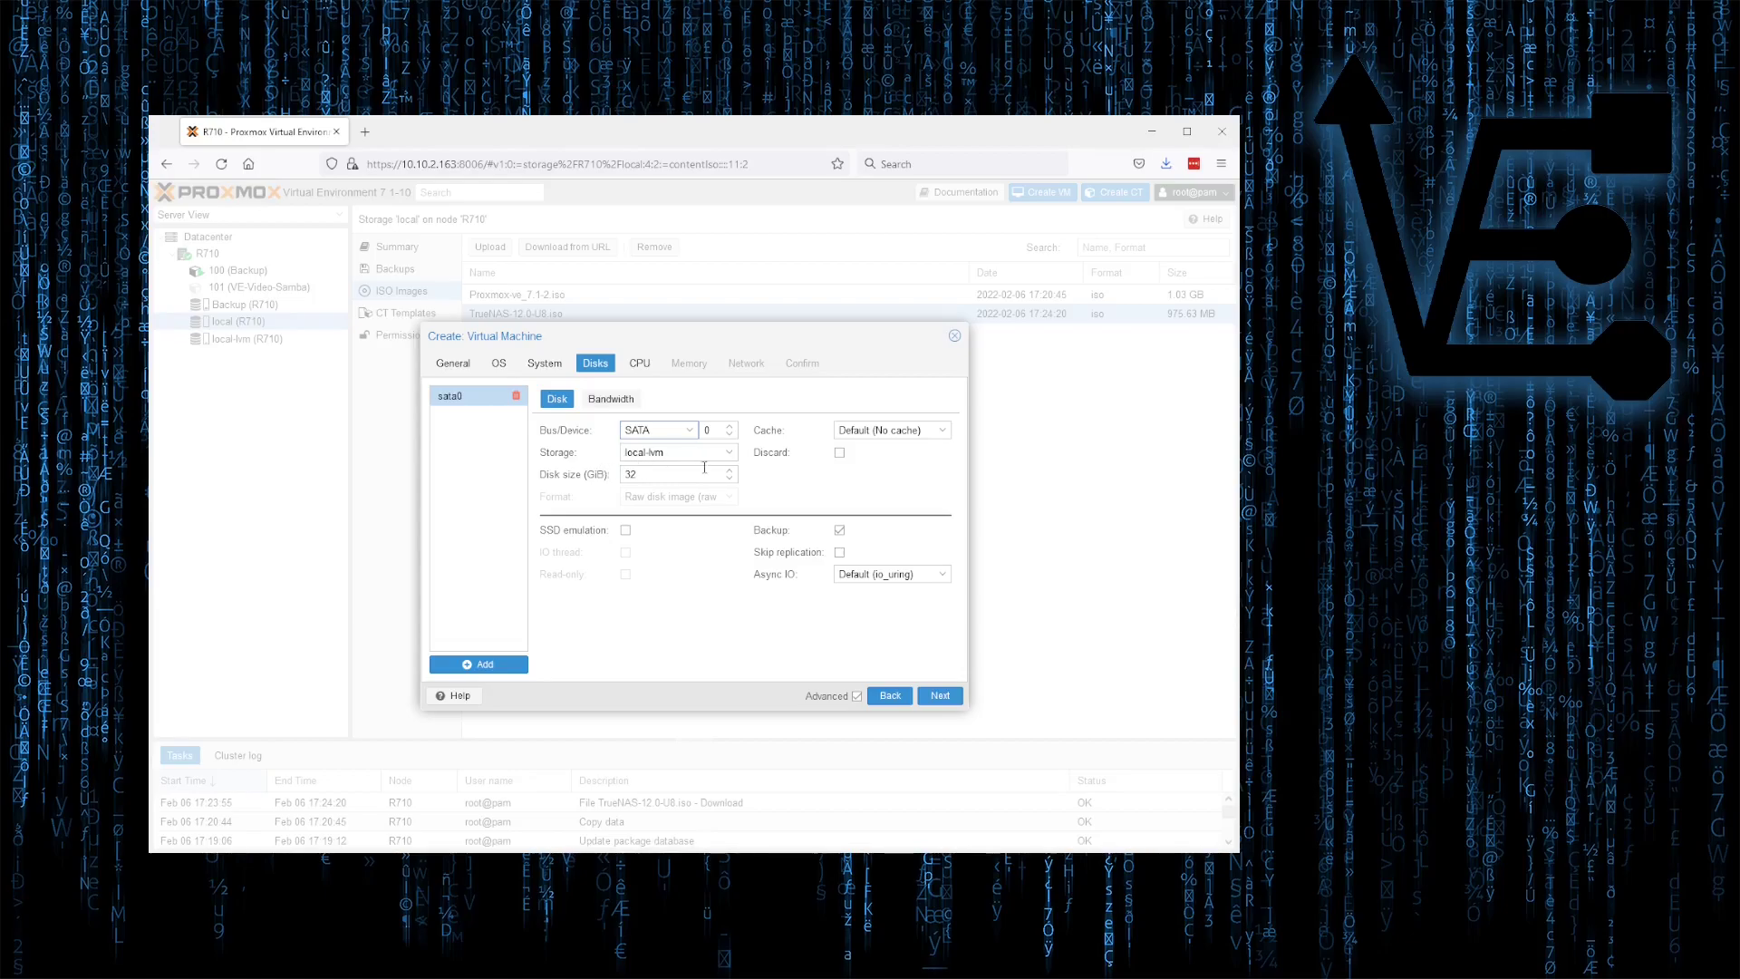
pyautogui.click(727, 453)
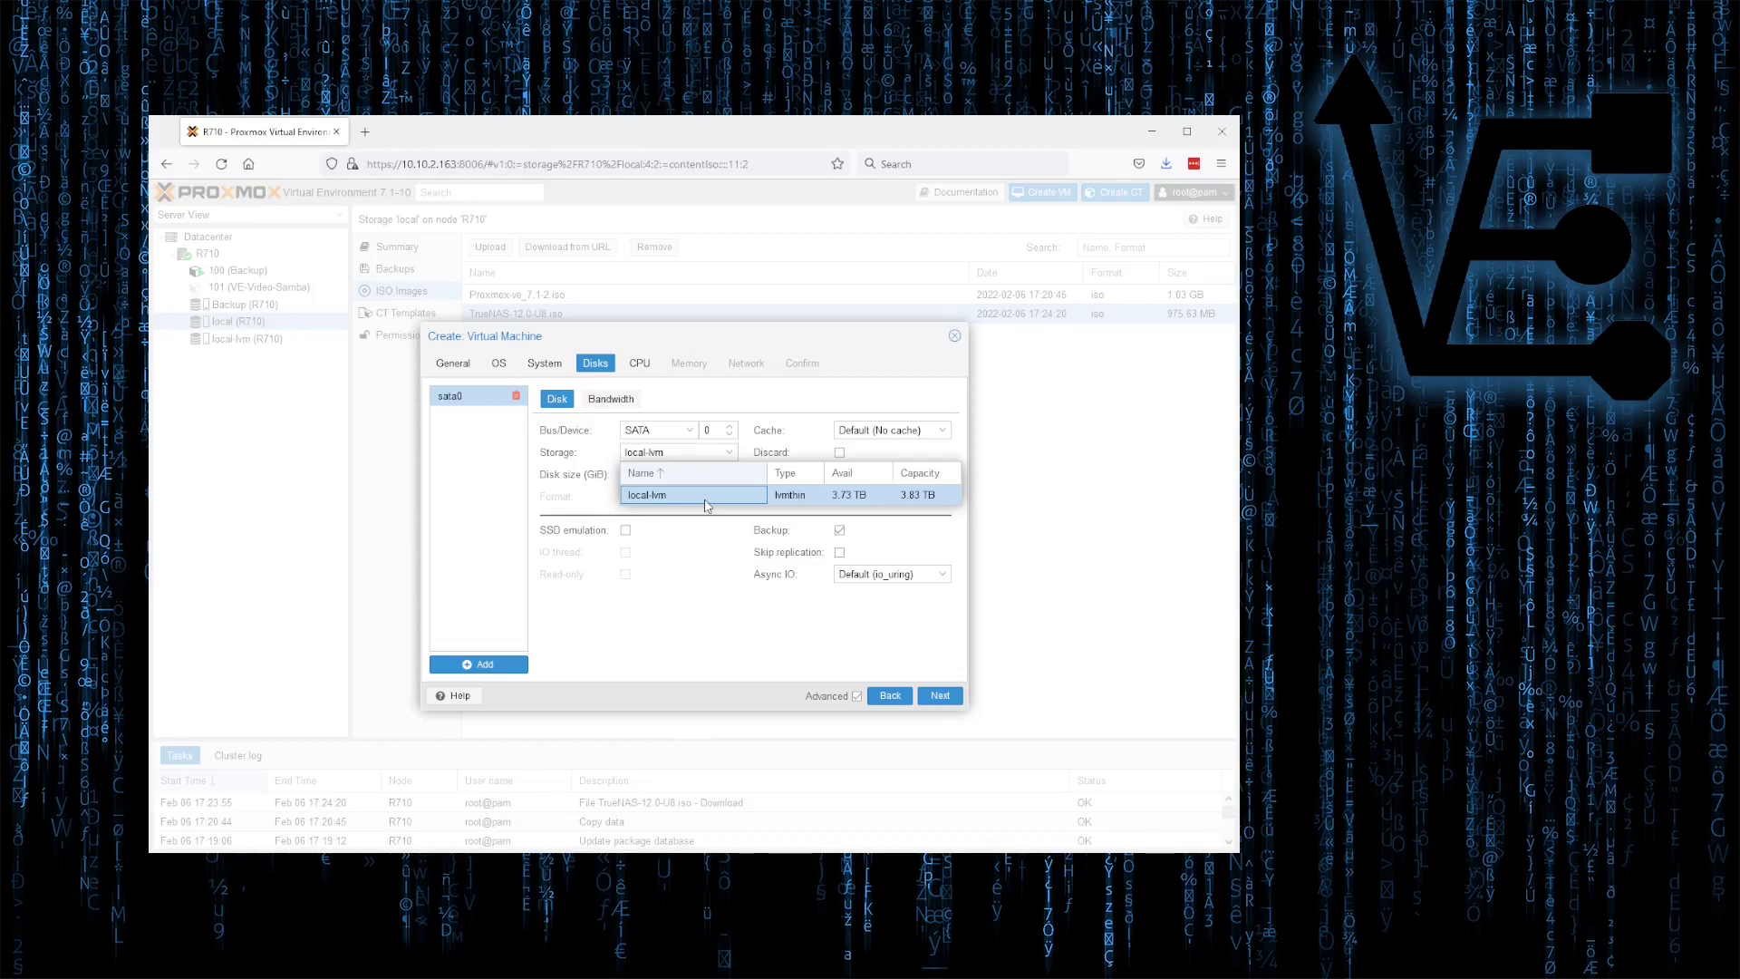
pyautogui.click(705, 630)
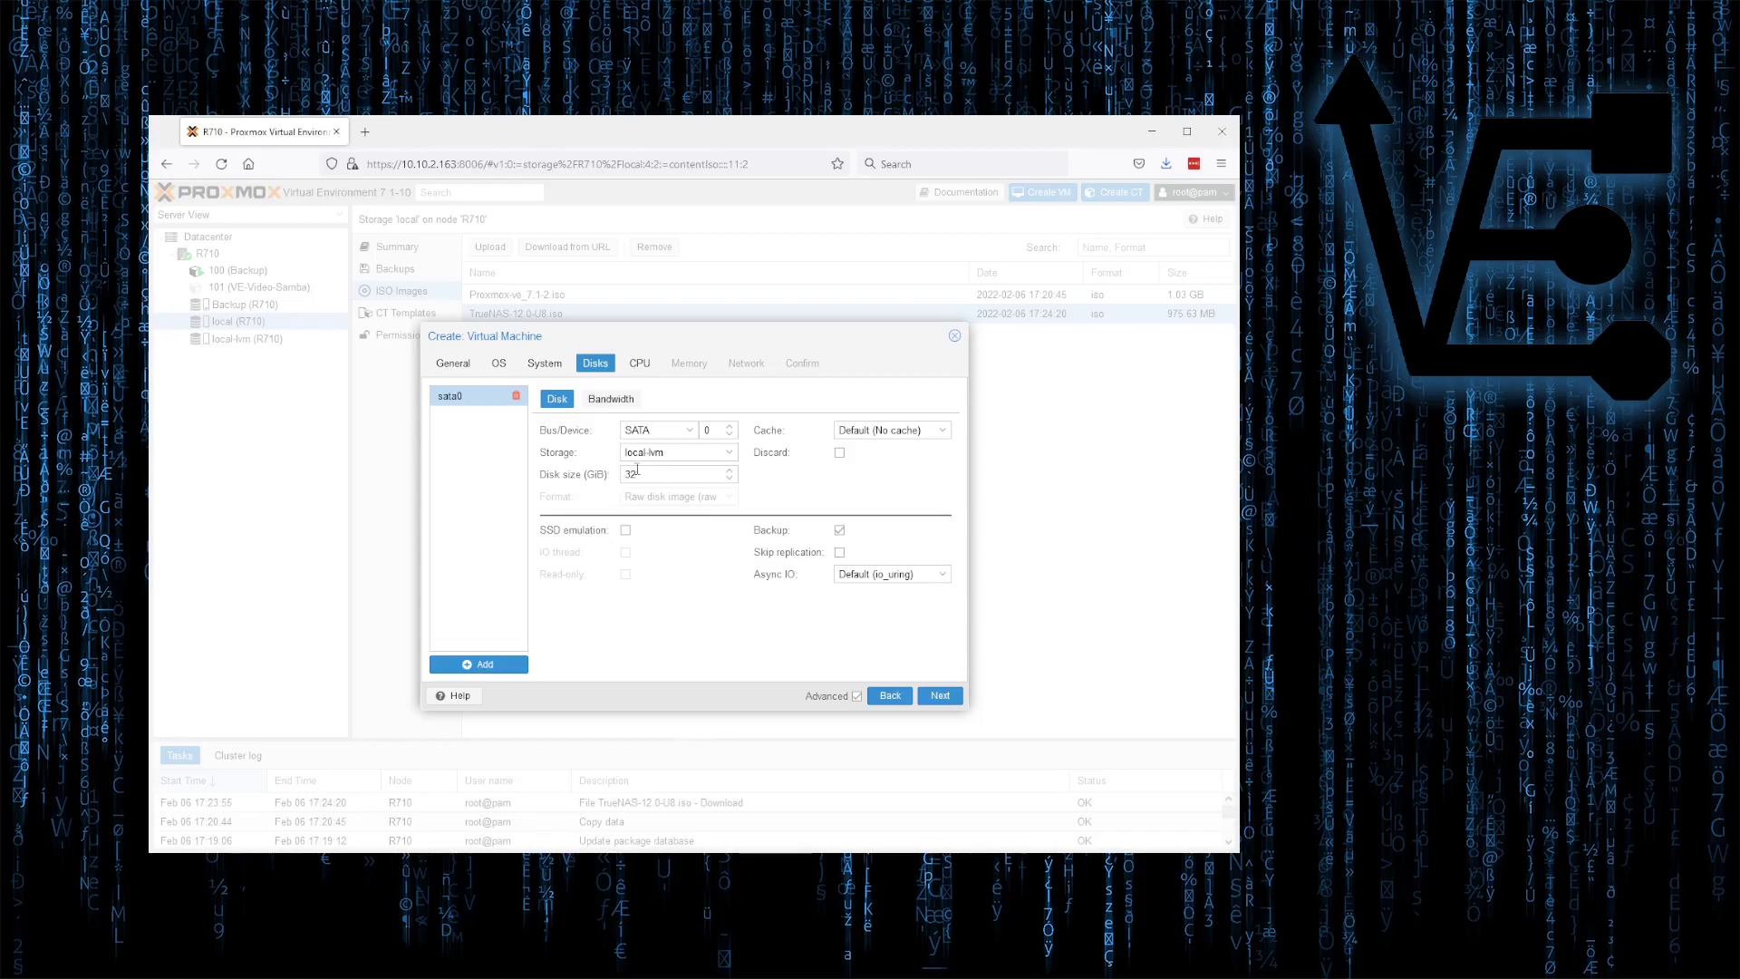
pyautogui.doubleClick(639, 472)
pyautogui.click(677, 452)
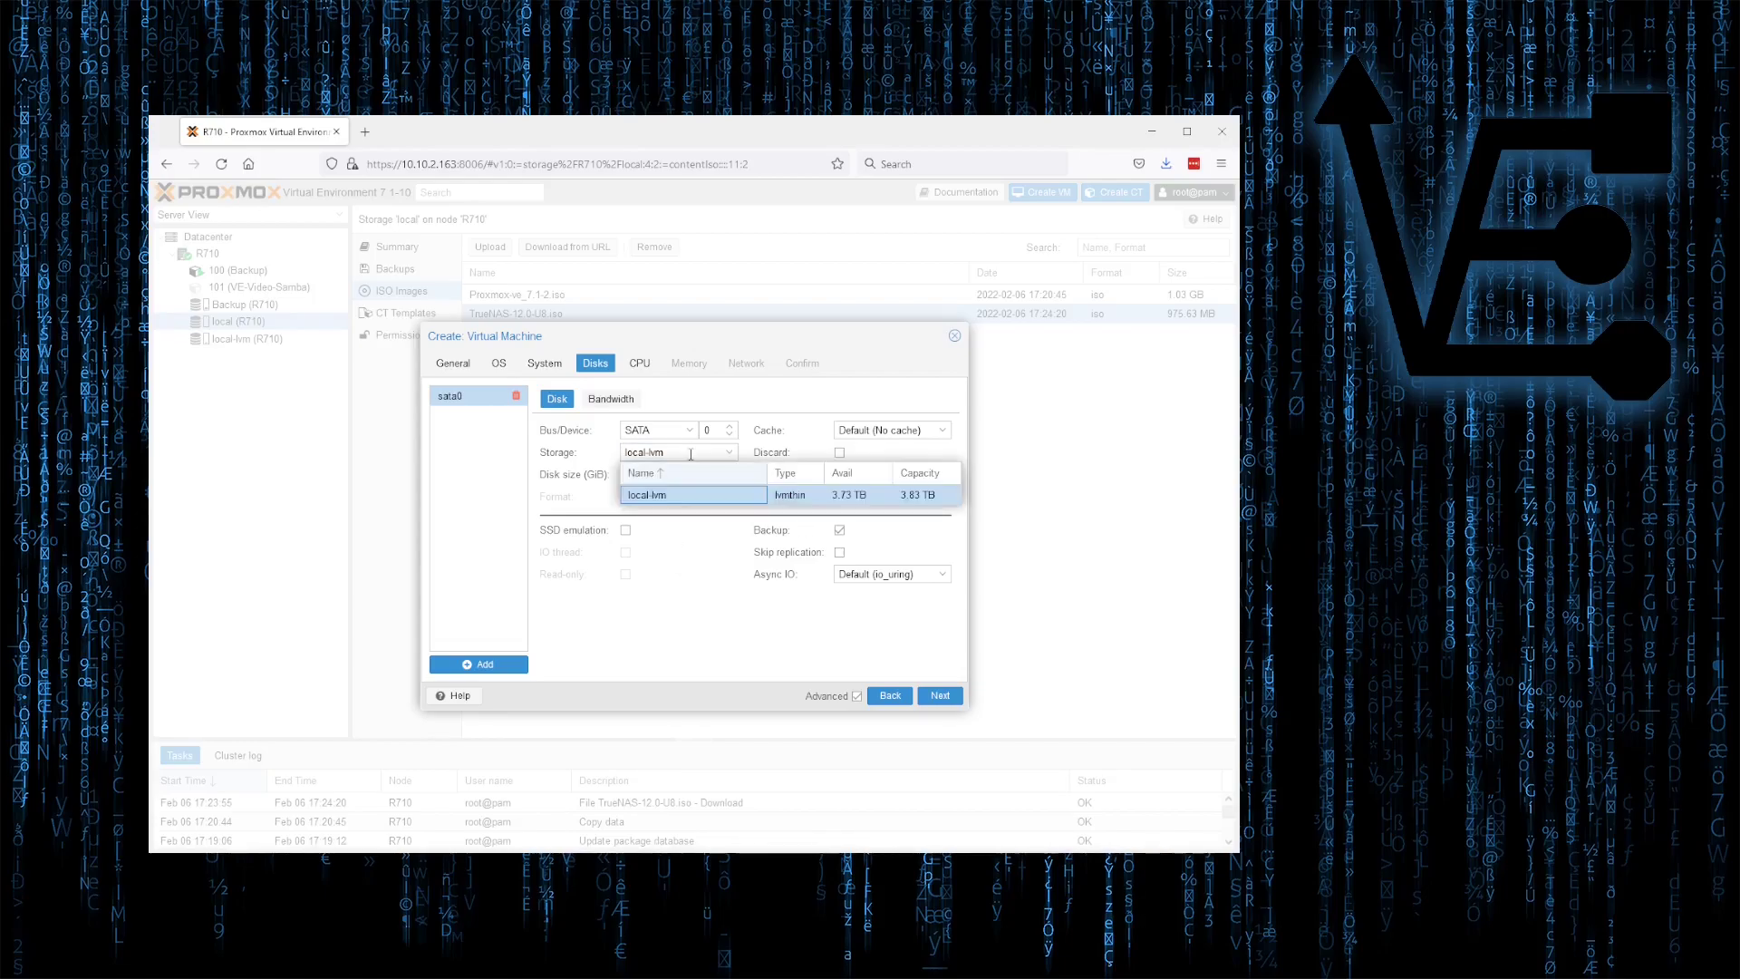
pyautogui.click(648, 627)
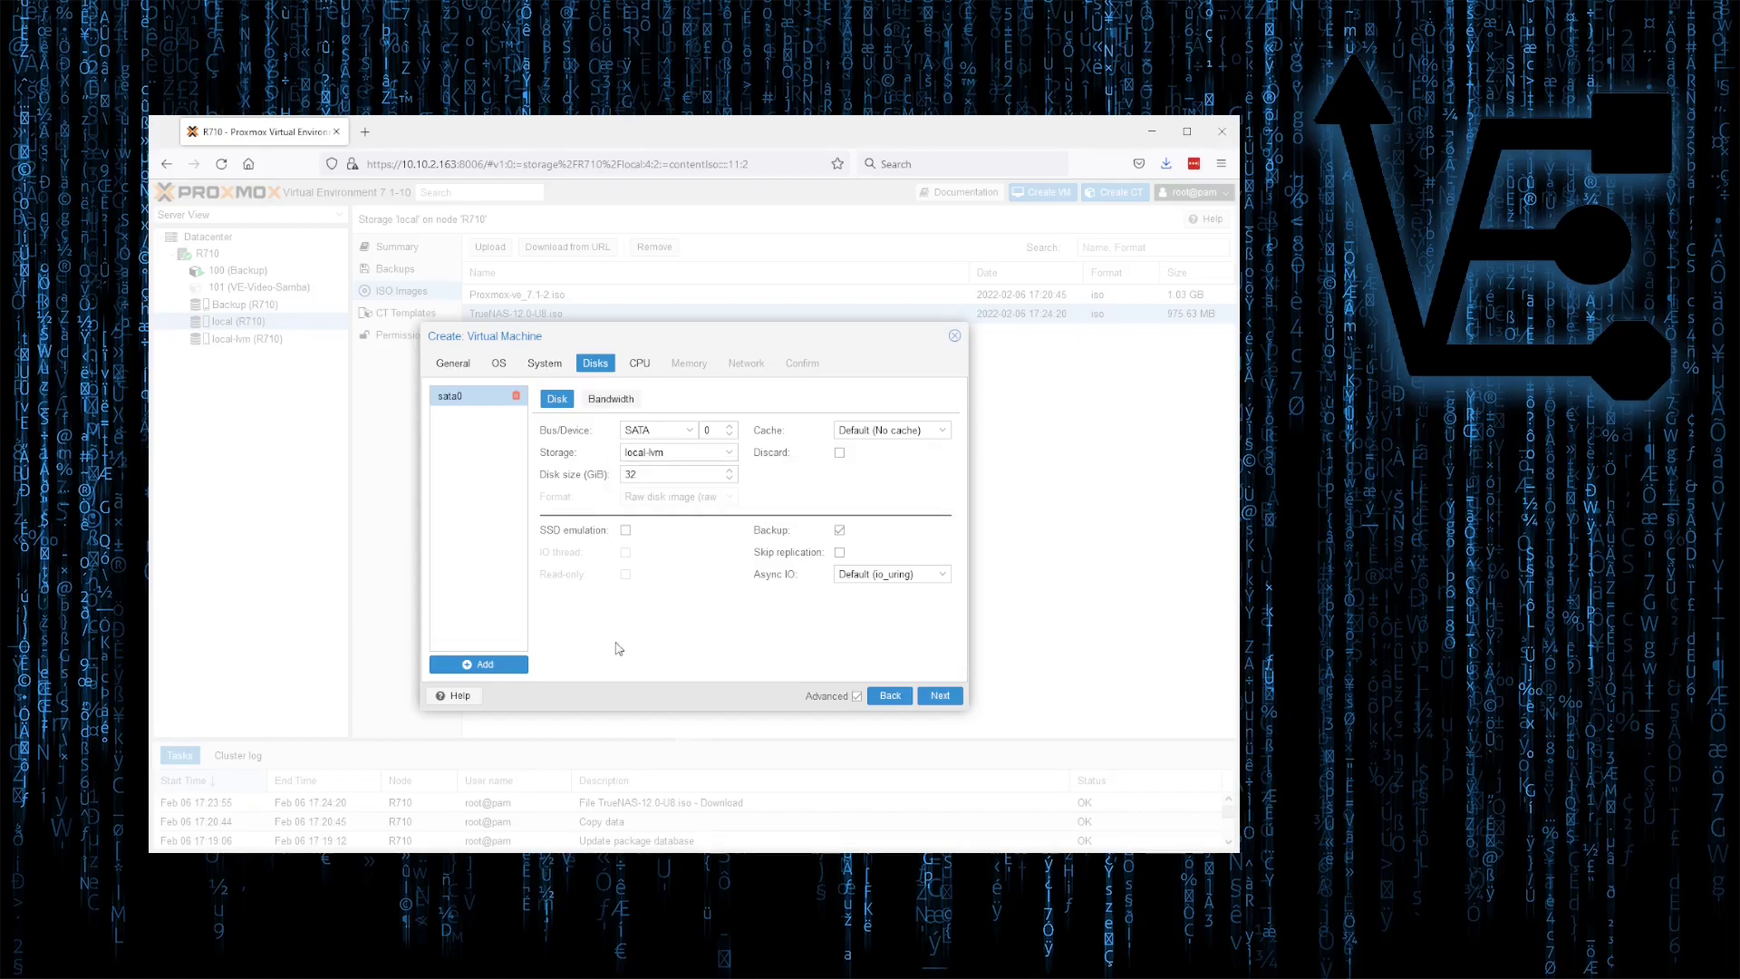
# Add a second SATA disk on the local-lvm storage, and remove it again.
pyautogui.click(503, 666)
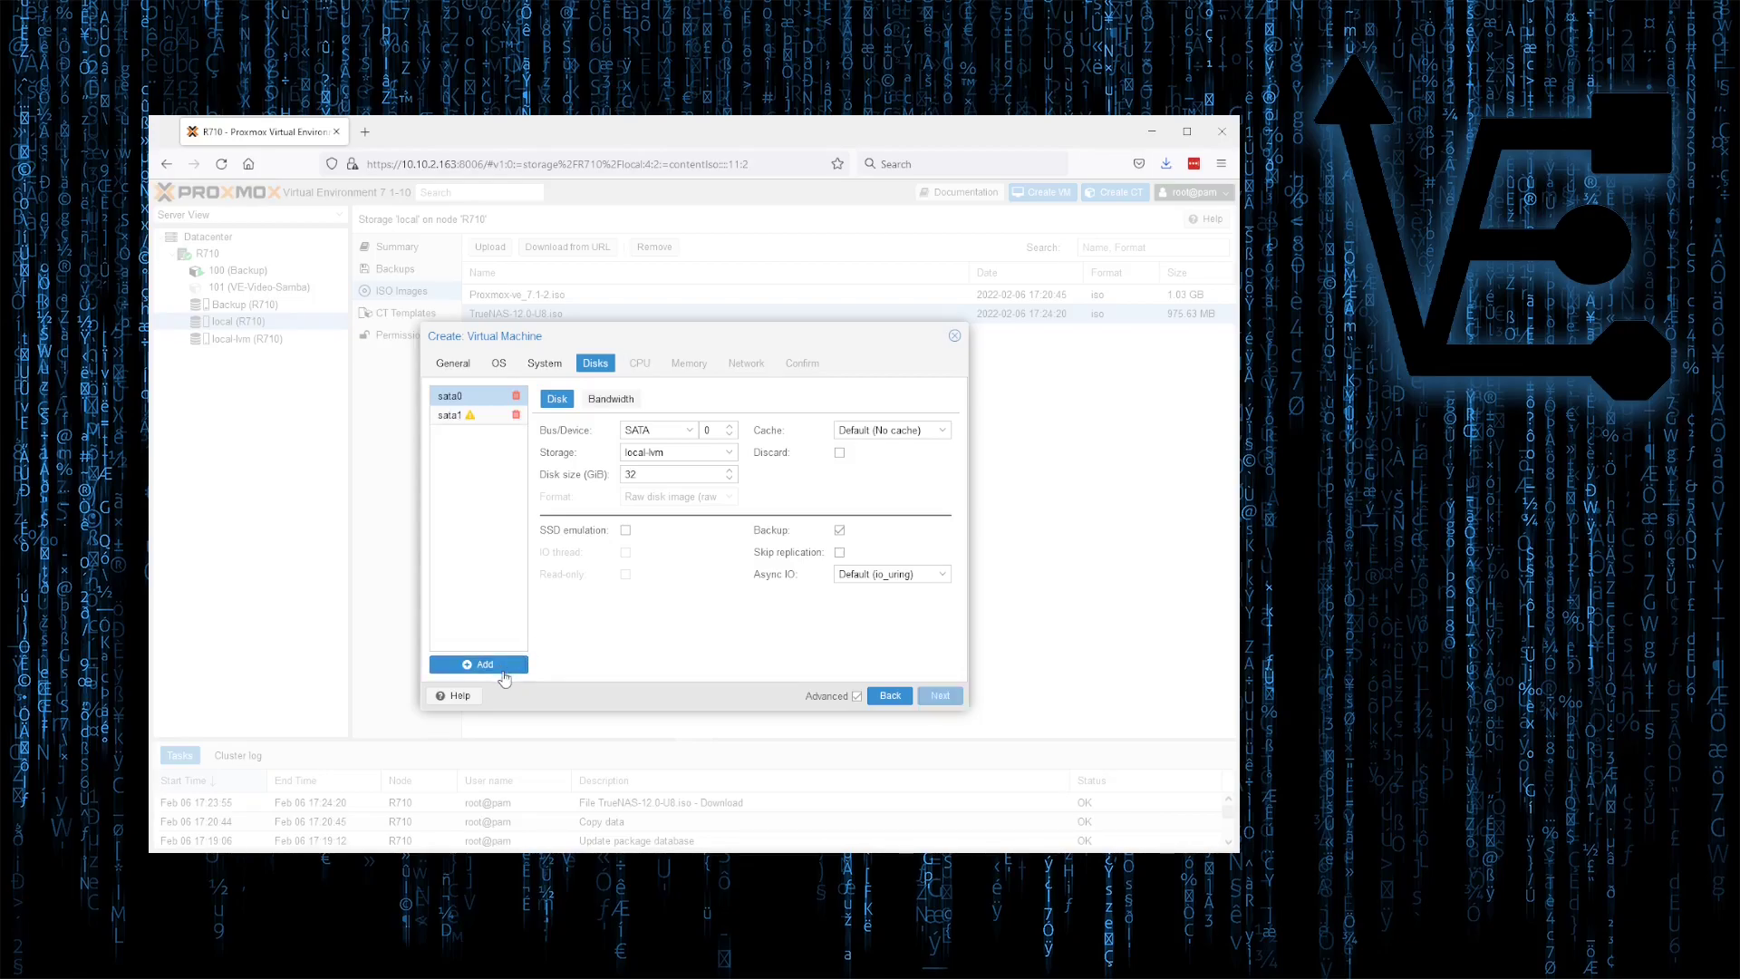
pyautogui.click(467, 415)
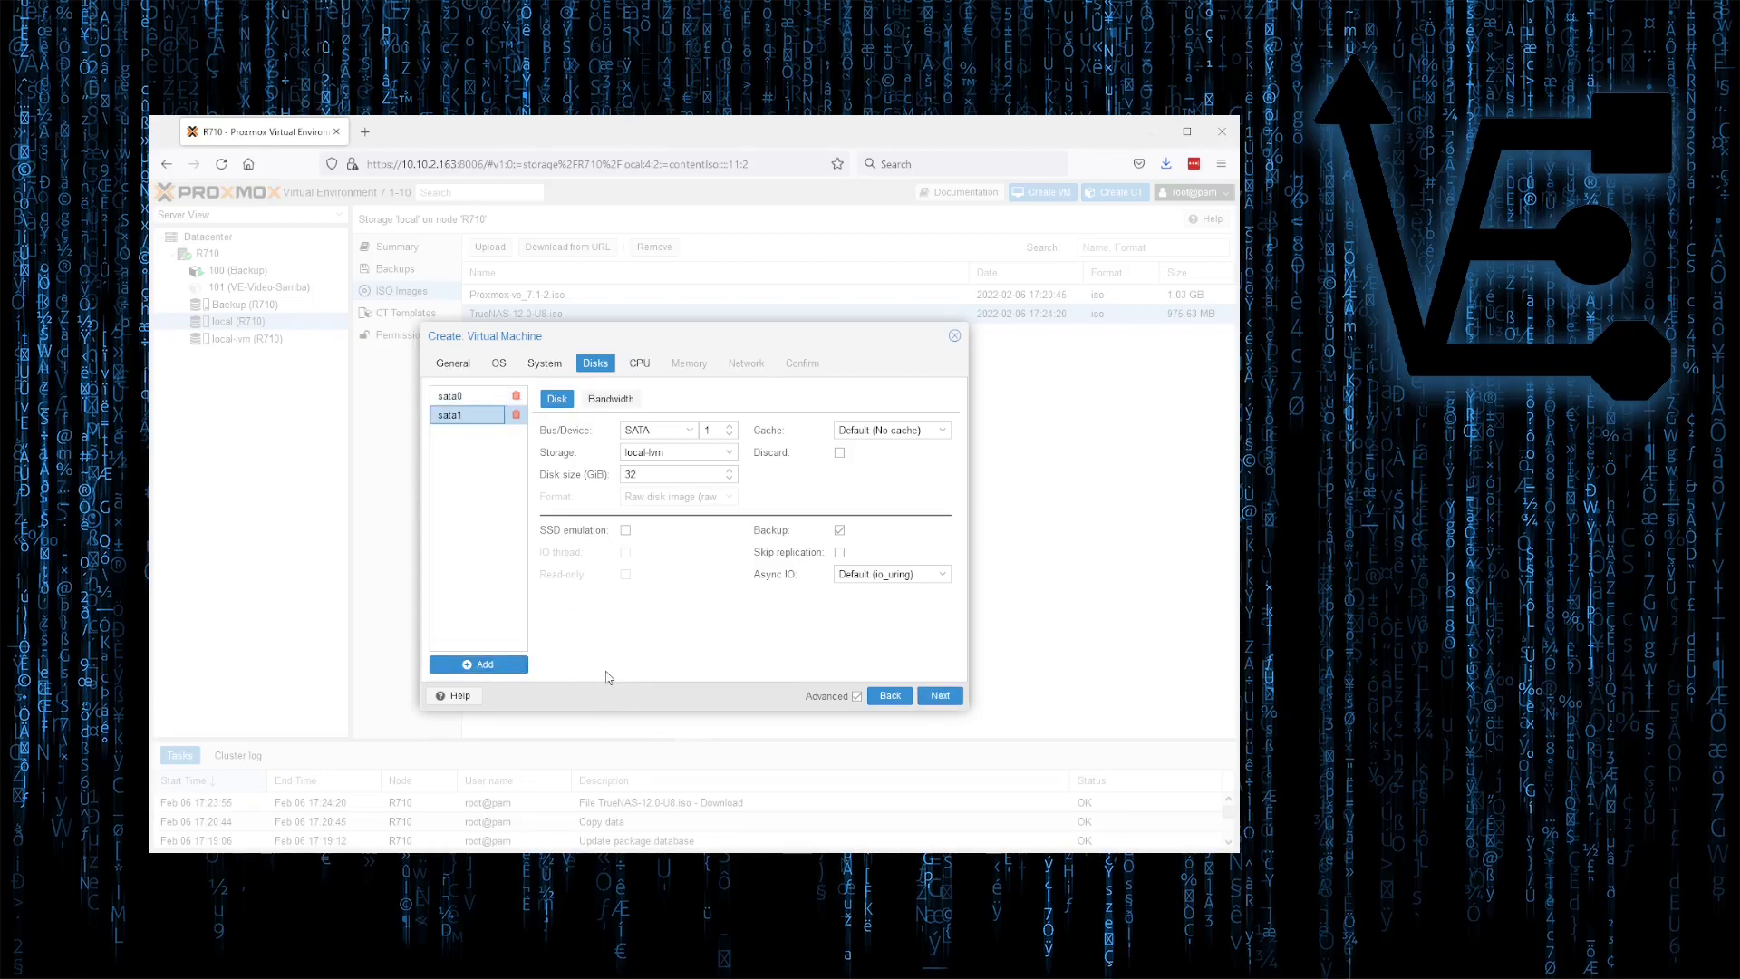
pyautogui.click(727, 453)
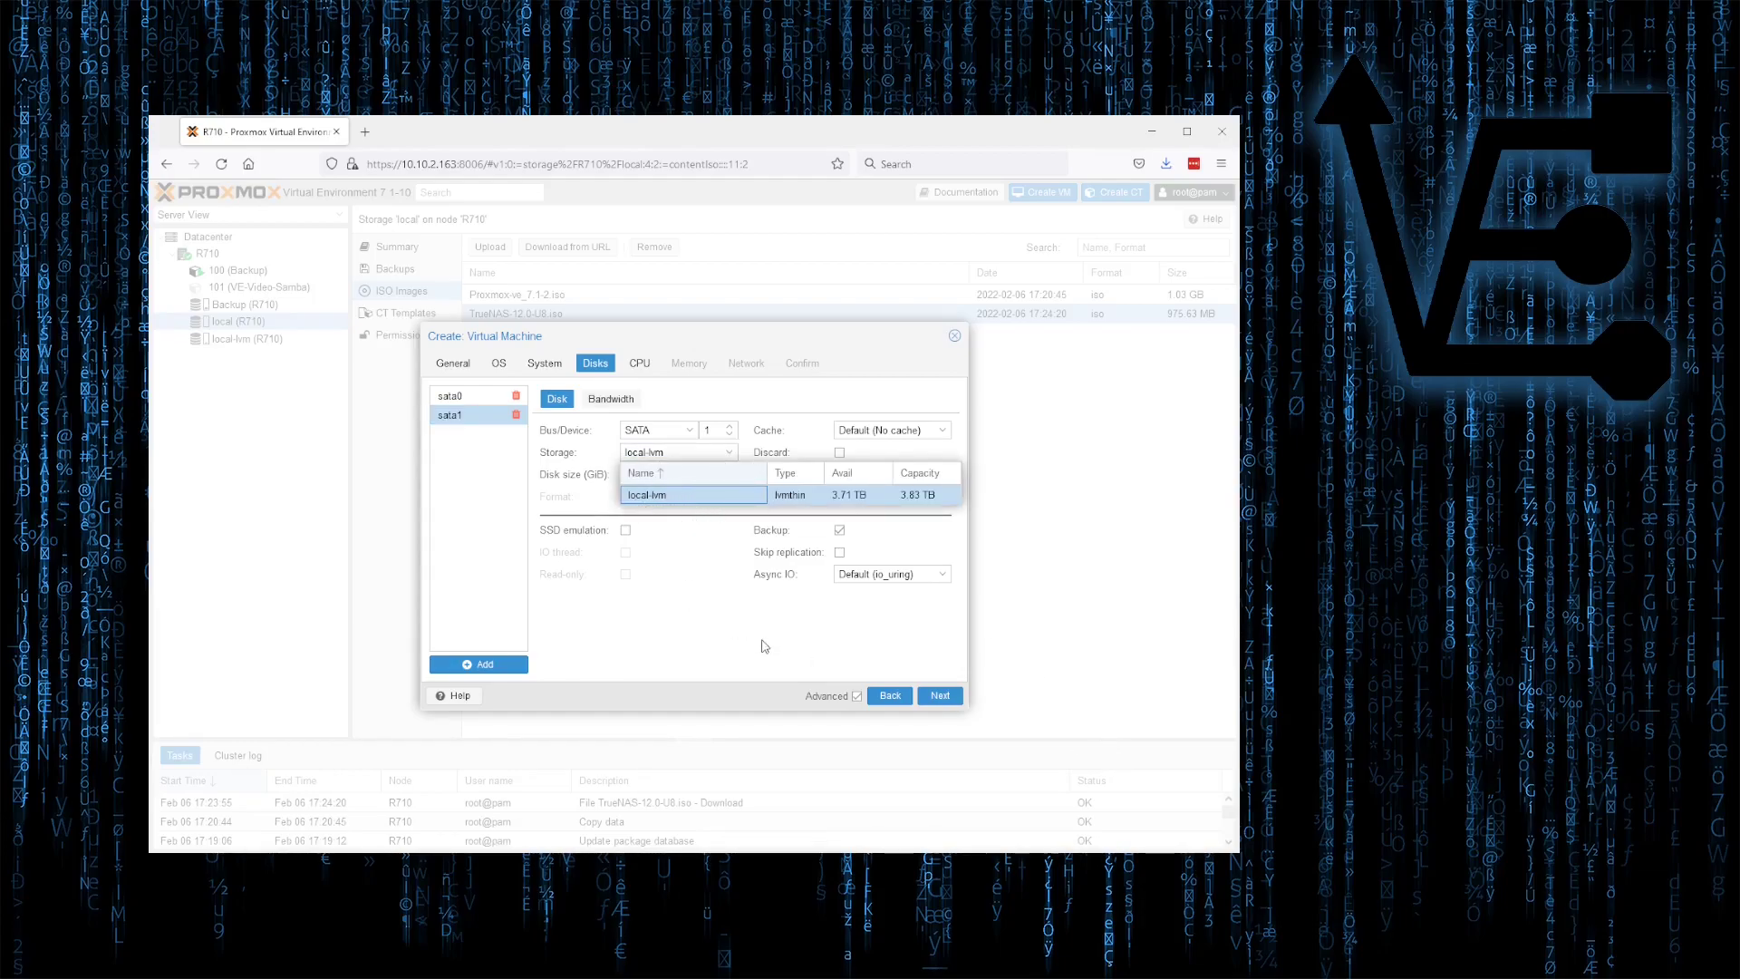
pyautogui.click(683, 496)
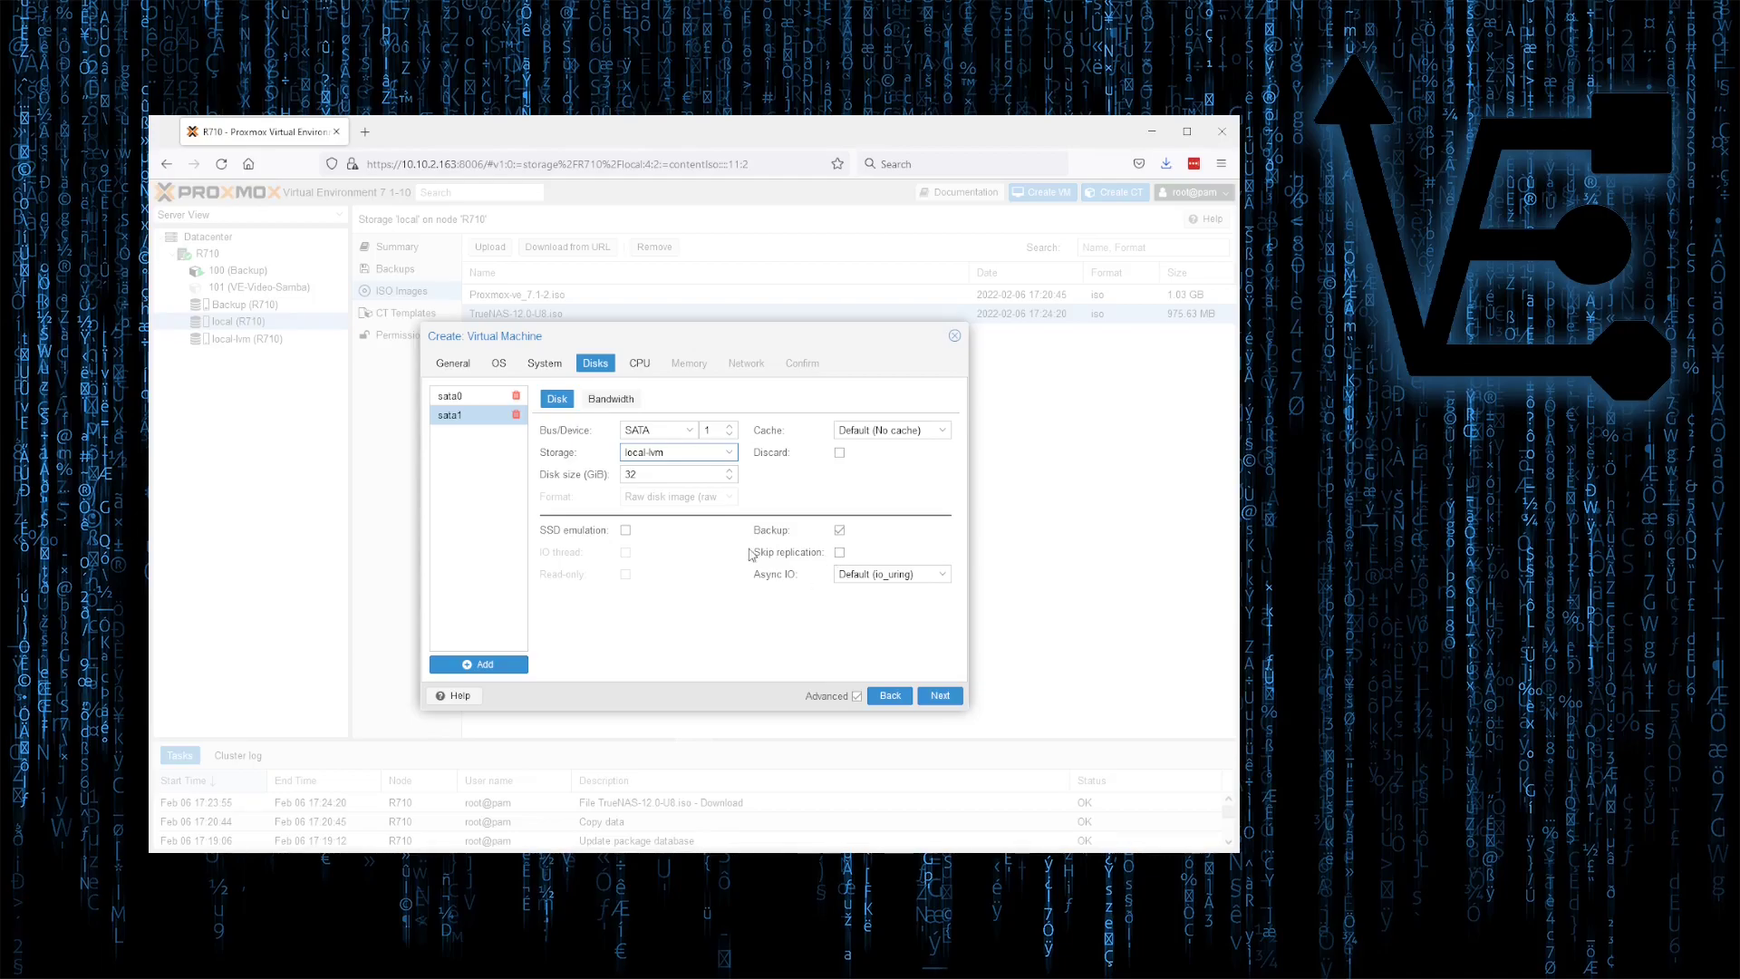
pyautogui.click(516, 415)
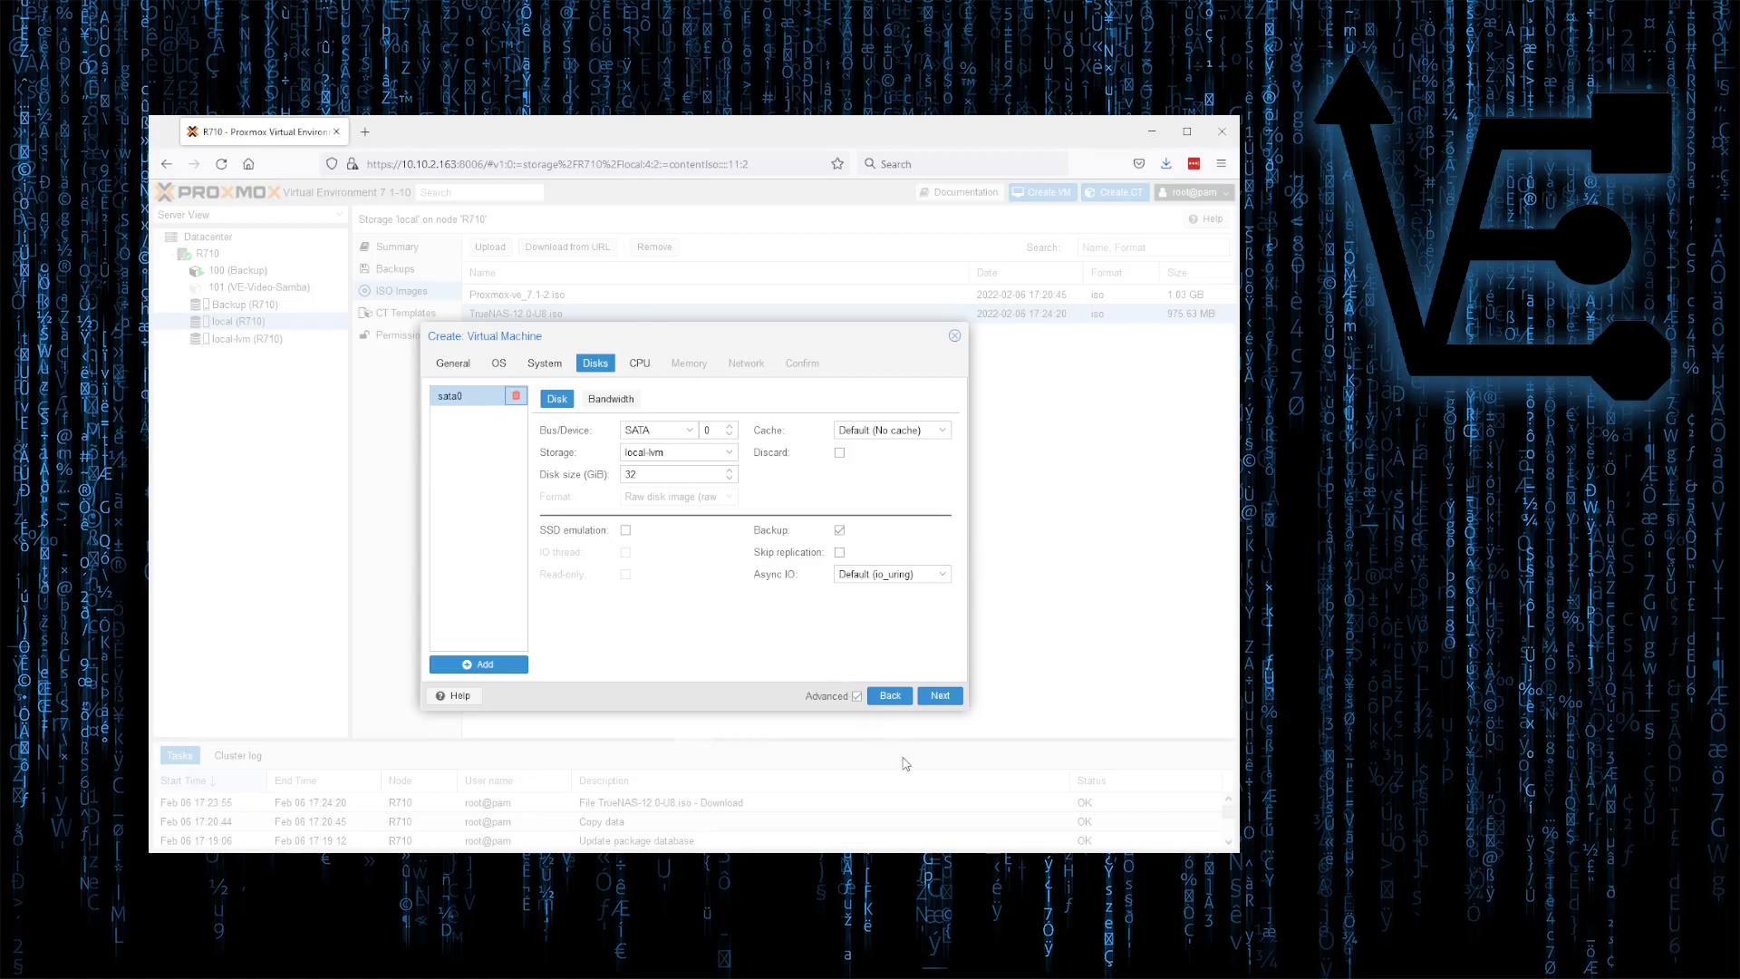
# Check the bandwidth limits of disk sata0 and proceed to the CPU settings.
pyautogui.click(614, 401)
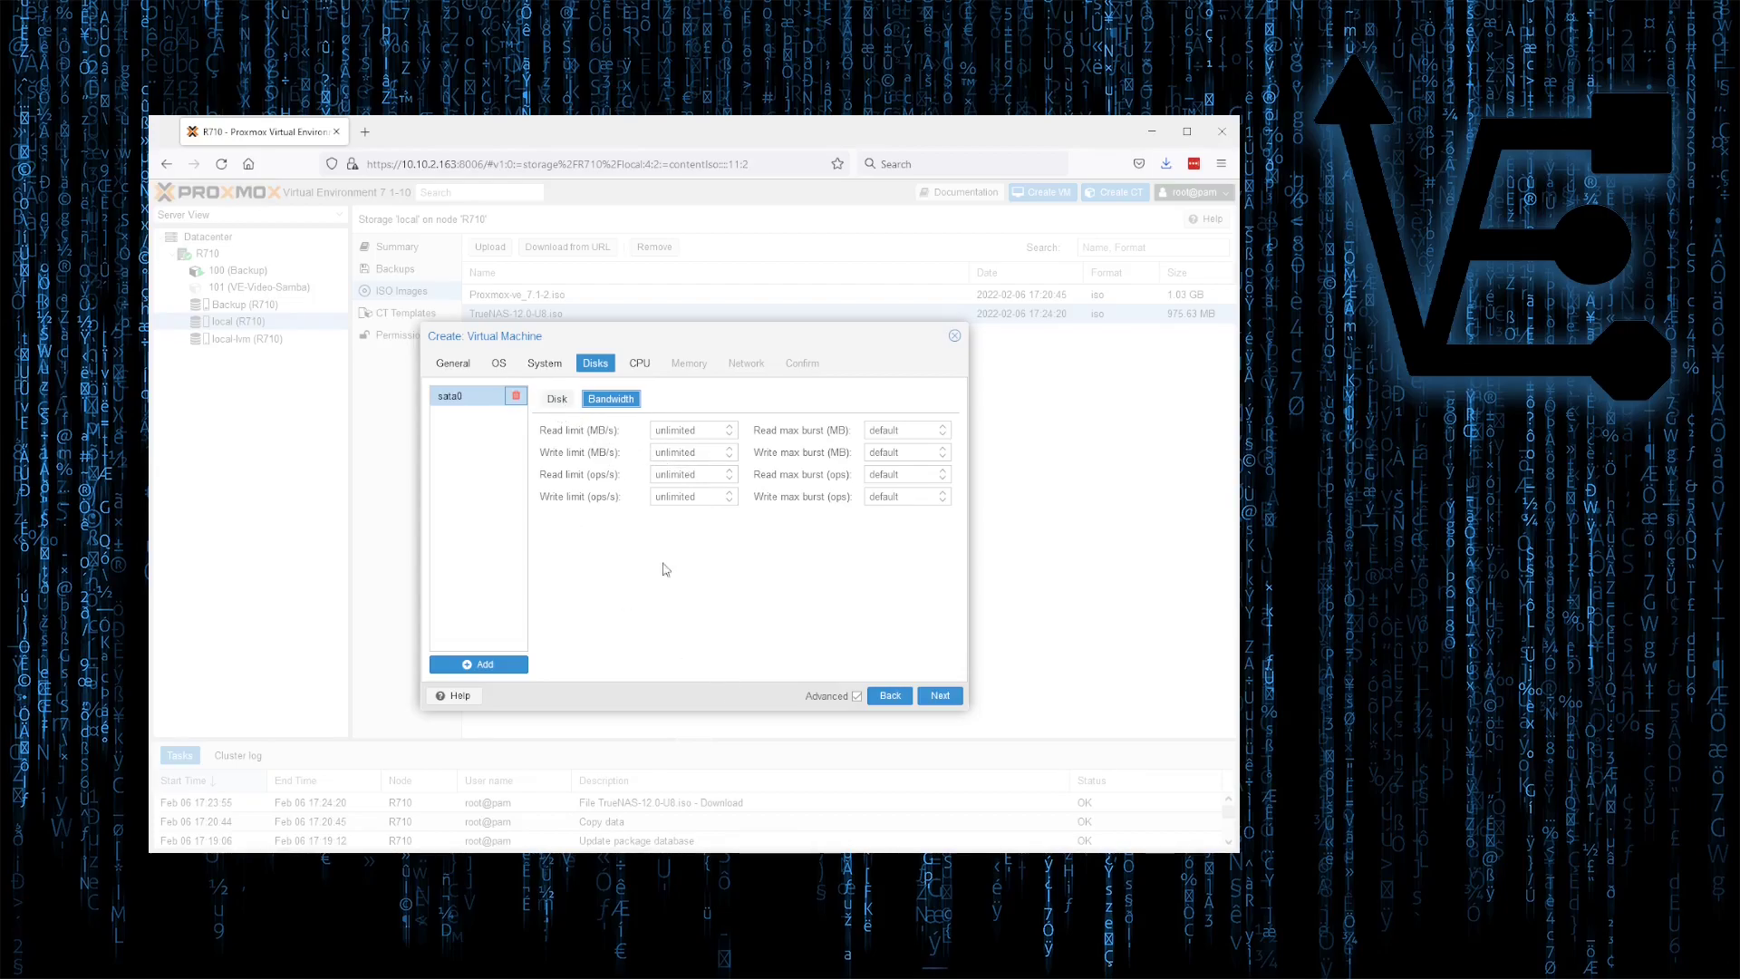
pyautogui.click(553, 404)
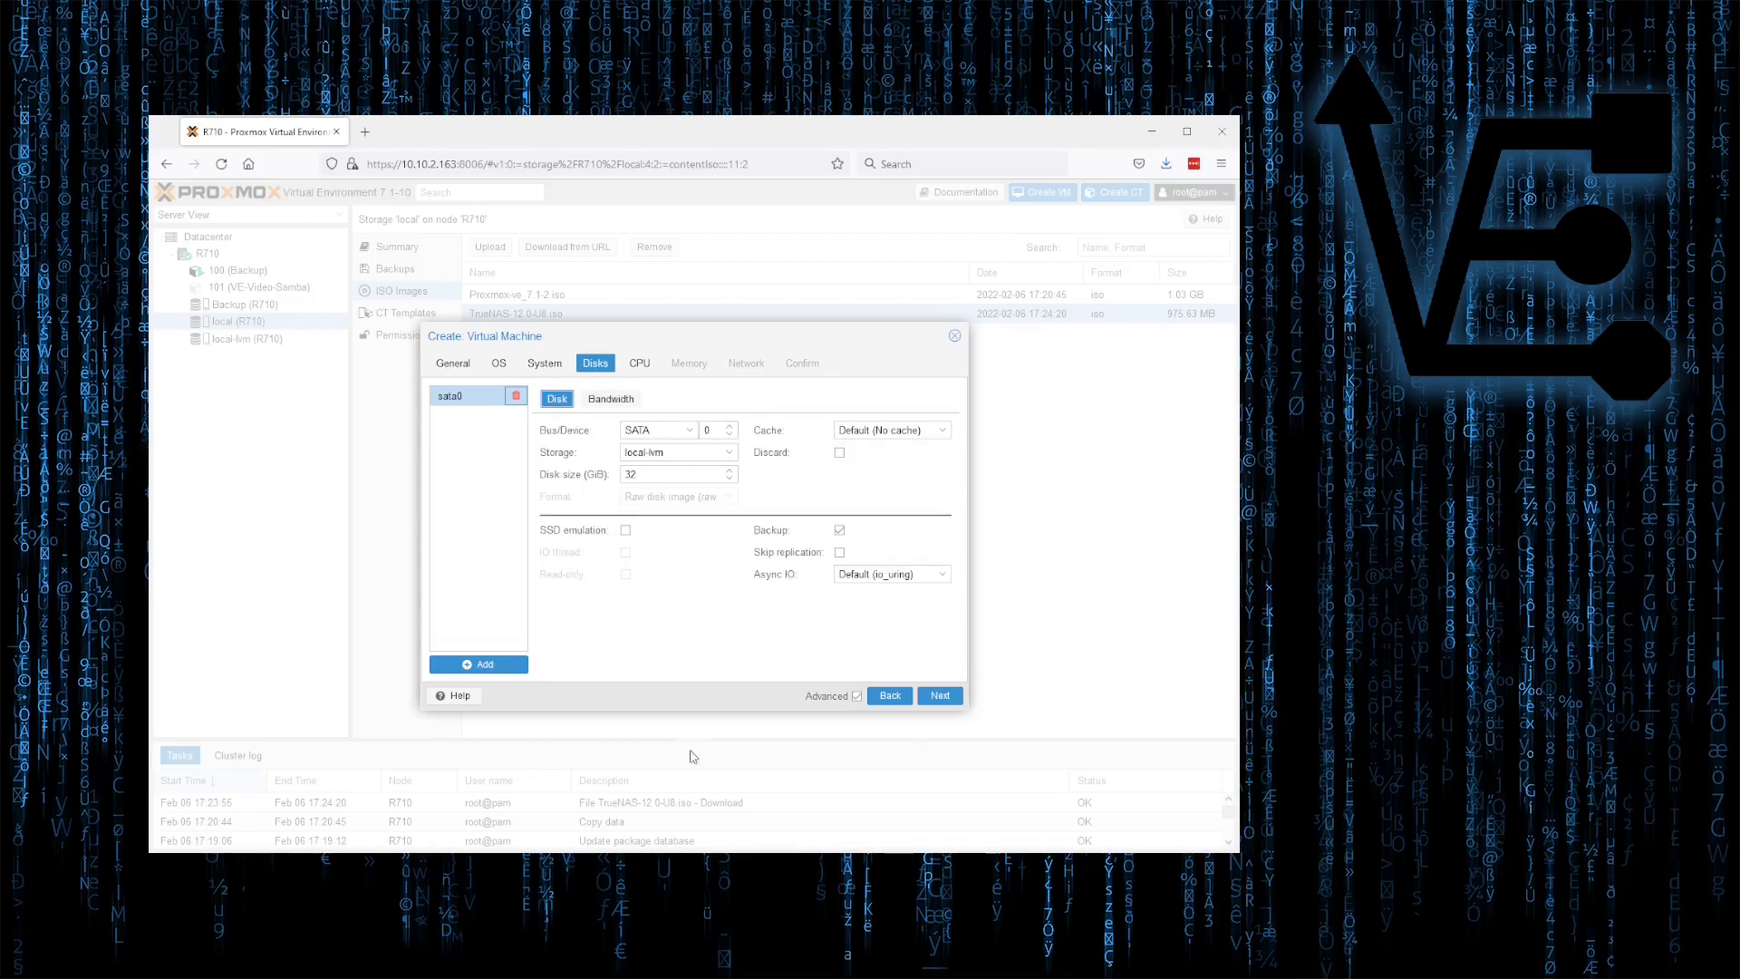
pyautogui.click(936, 696)
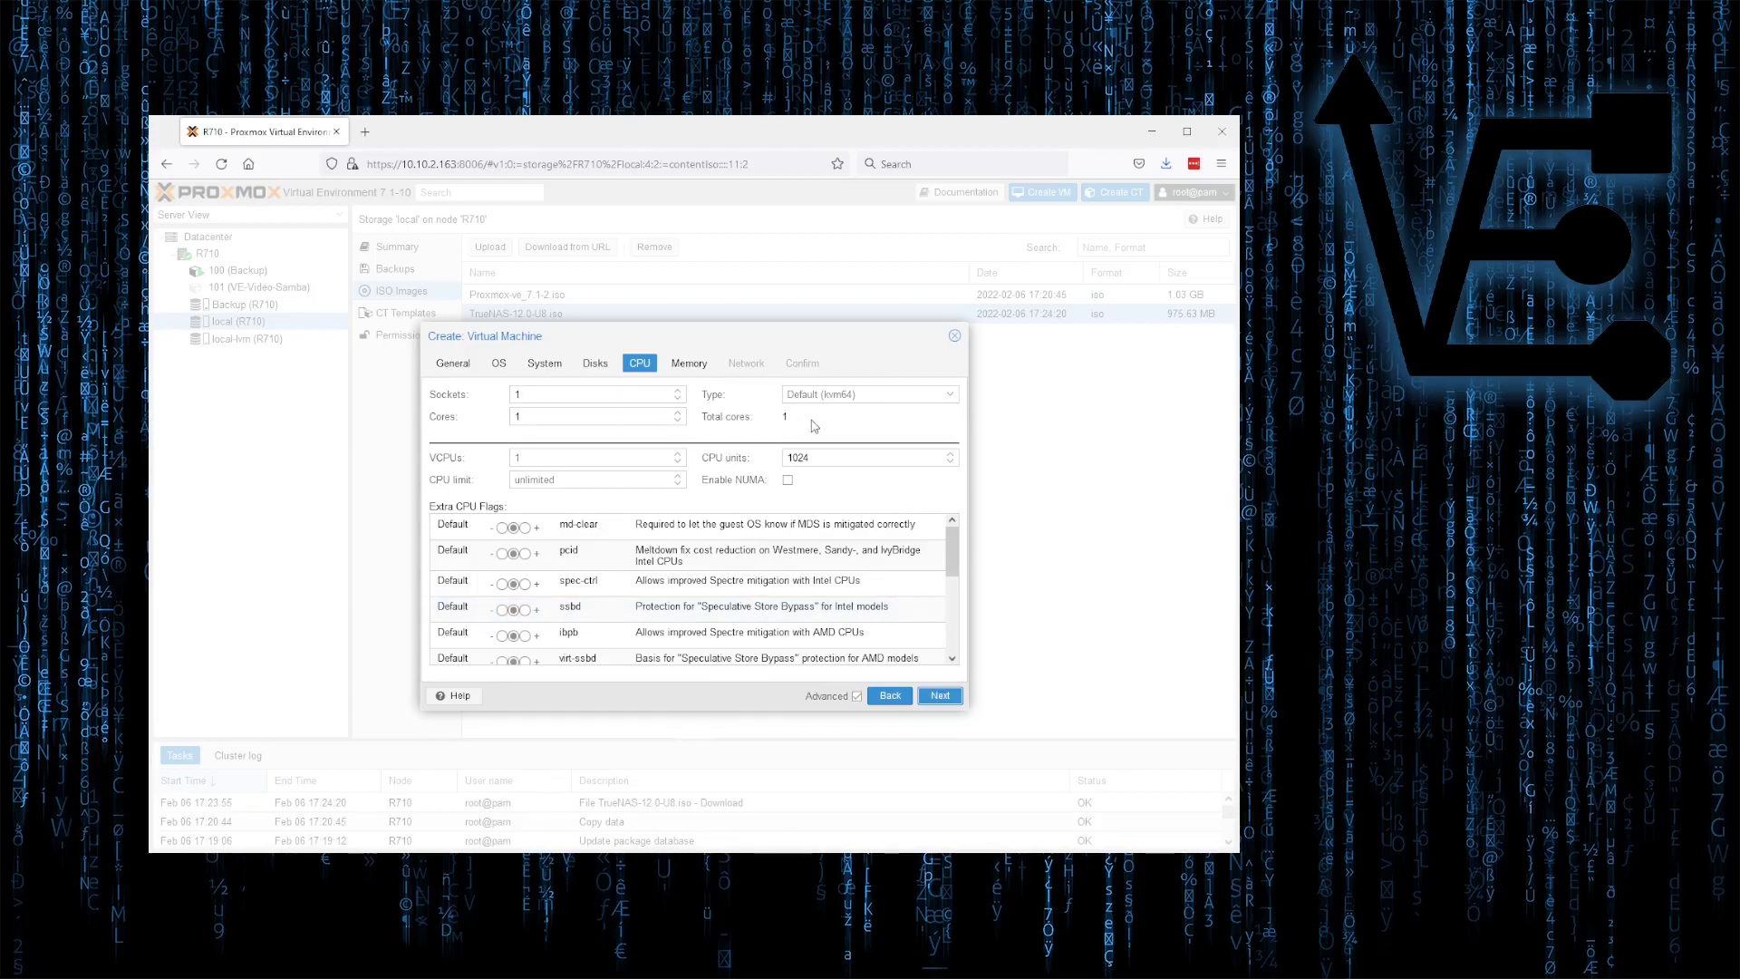
# Try different CPU combinations, including 1 socket with 4 cores, 2 sockets with 4 cores and 3 sockets with 1 core.
pyautogui.click(678, 391)
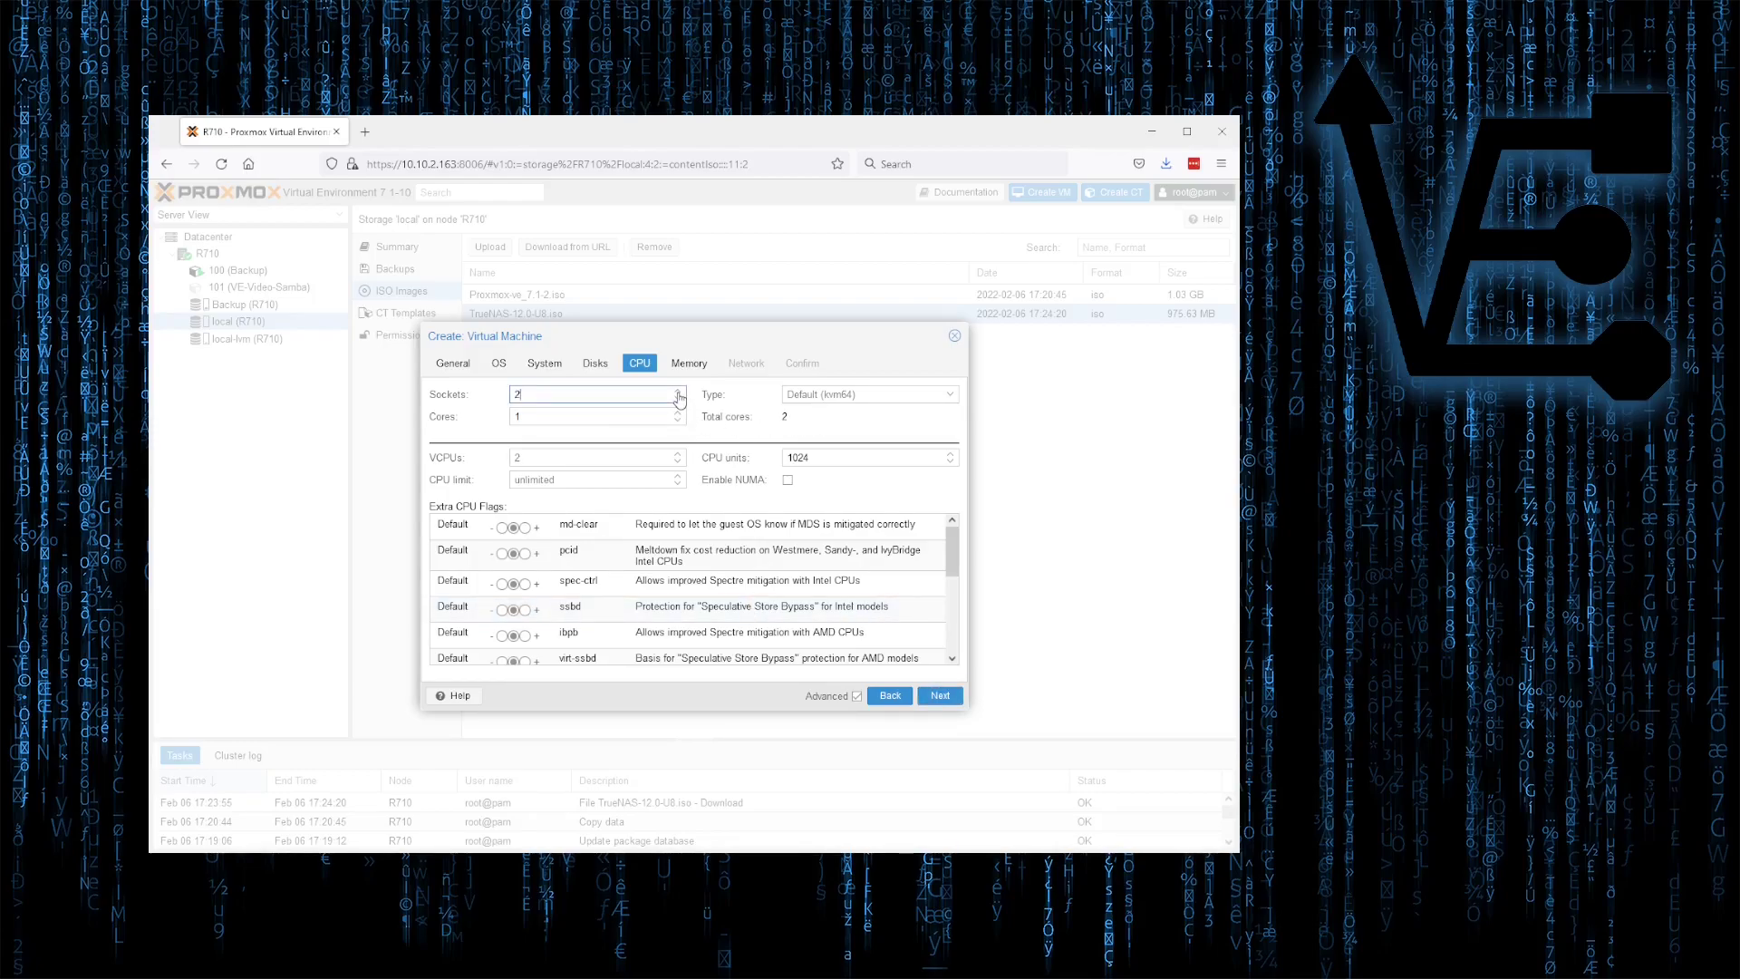
pyautogui.click(677, 403)
pyautogui.click(678, 413)
pyautogui.click(677, 414)
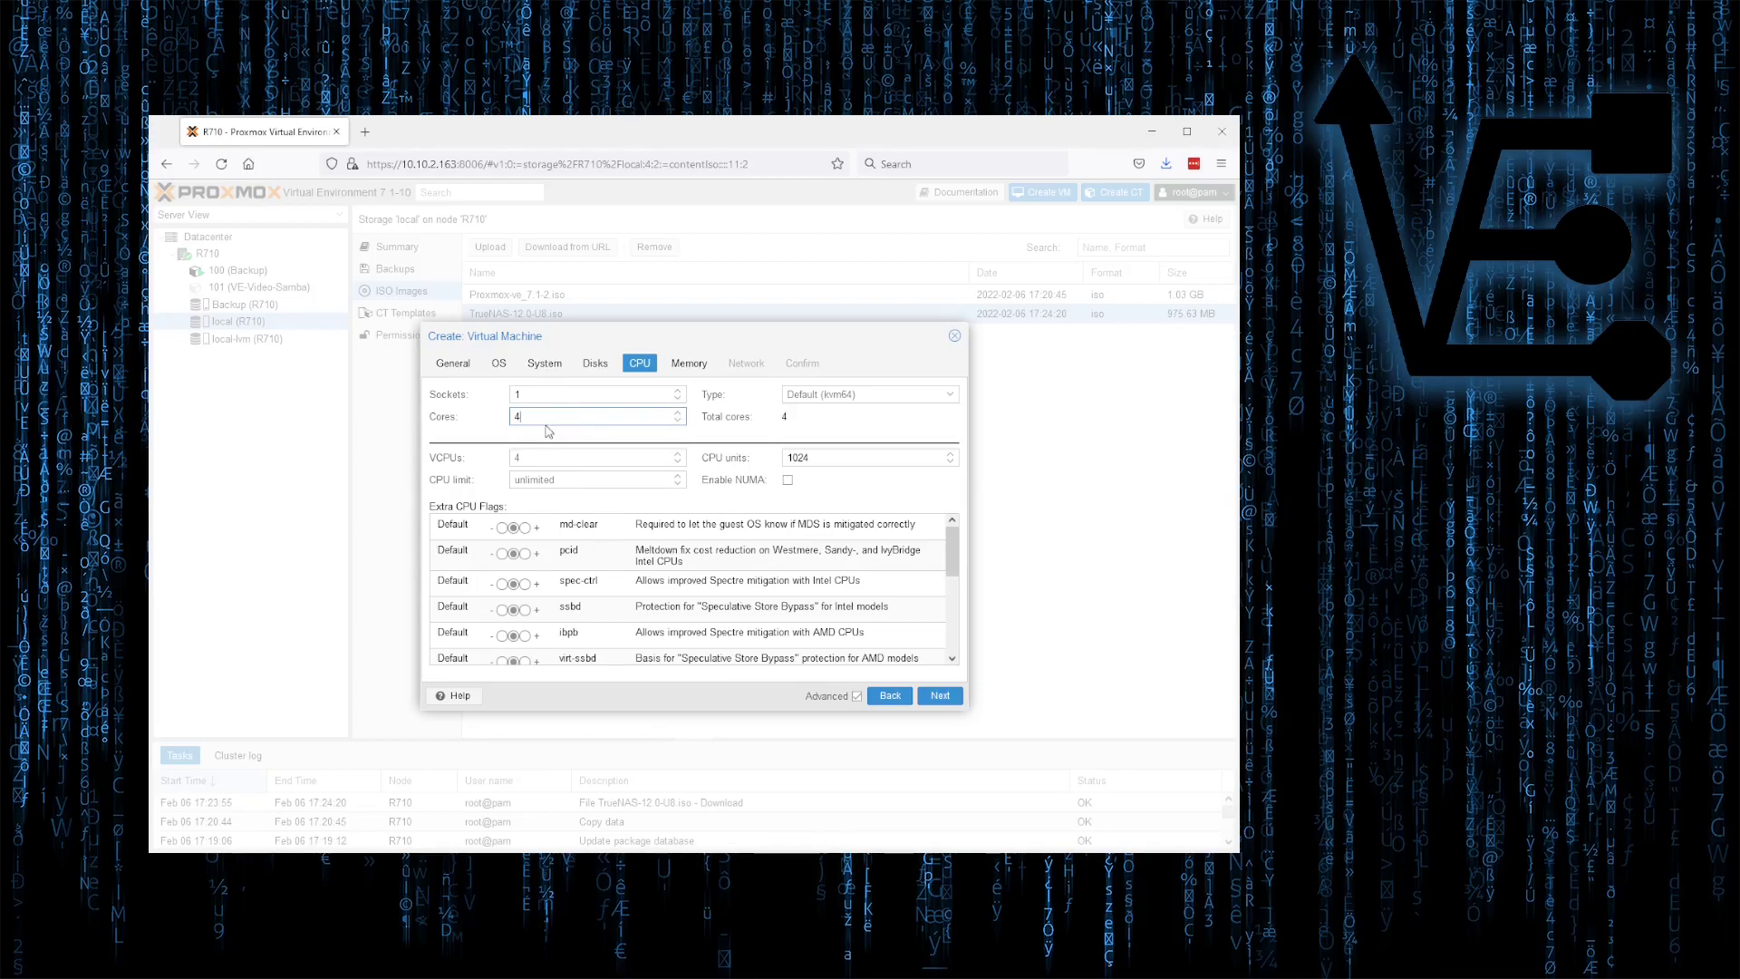
pyautogui.click(677, 390)
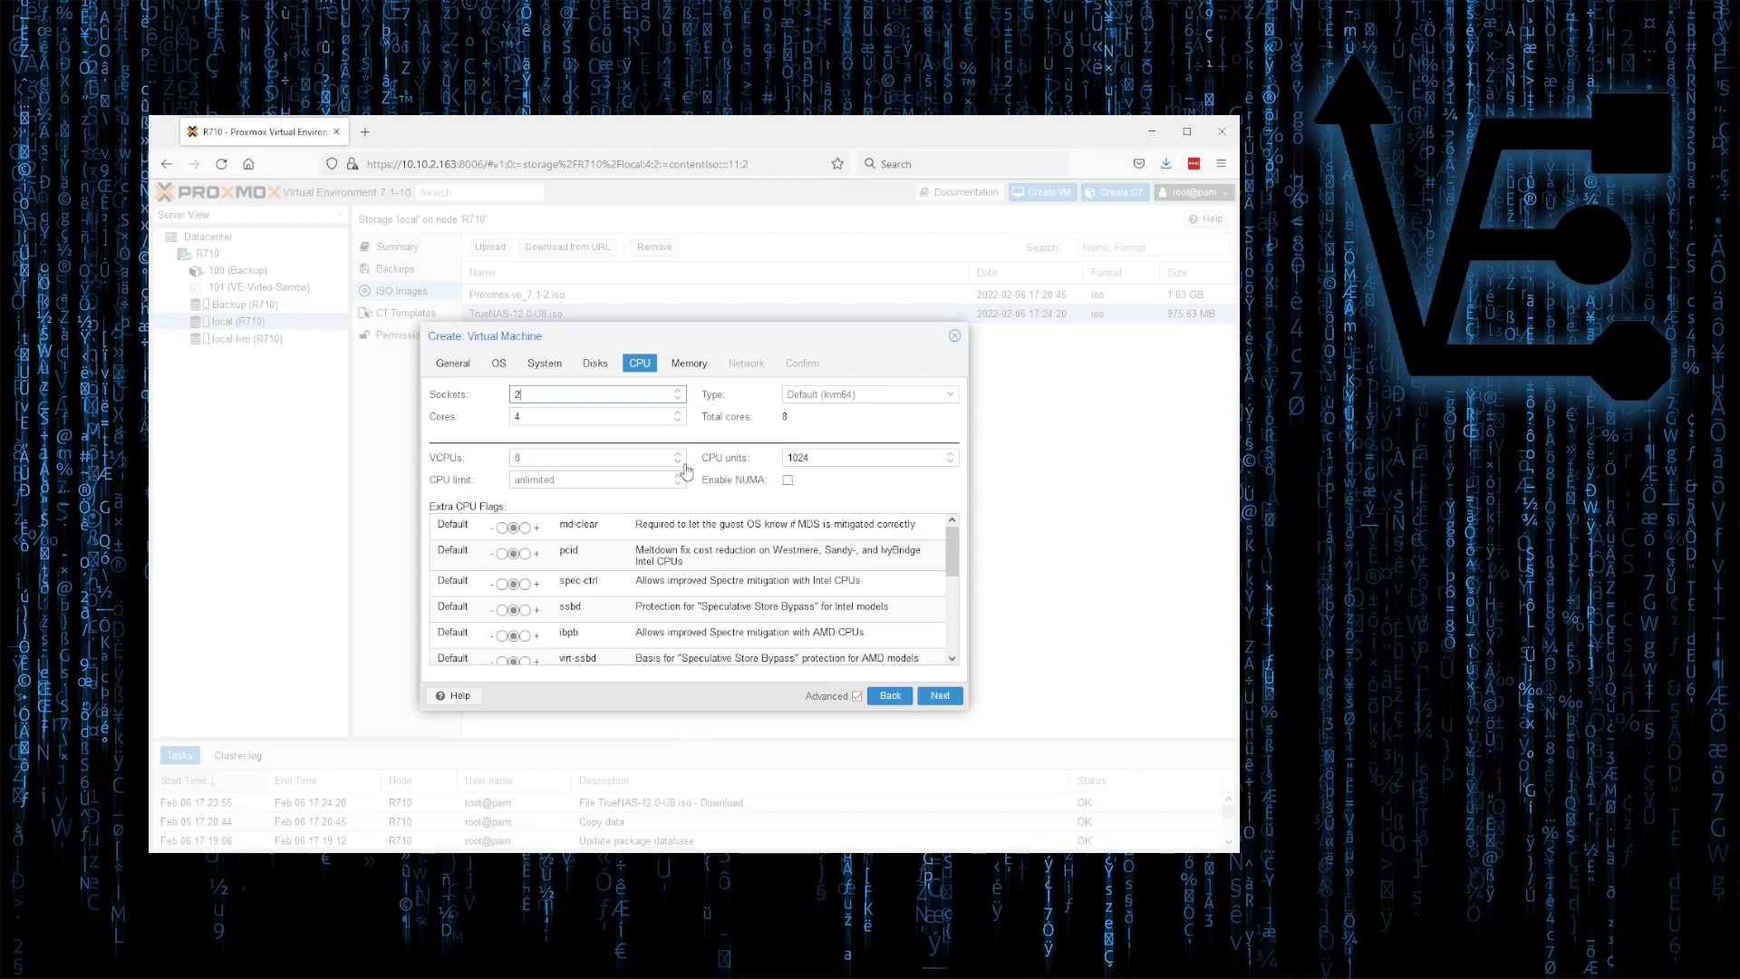
pyautogui.tripleClick(677, 422)
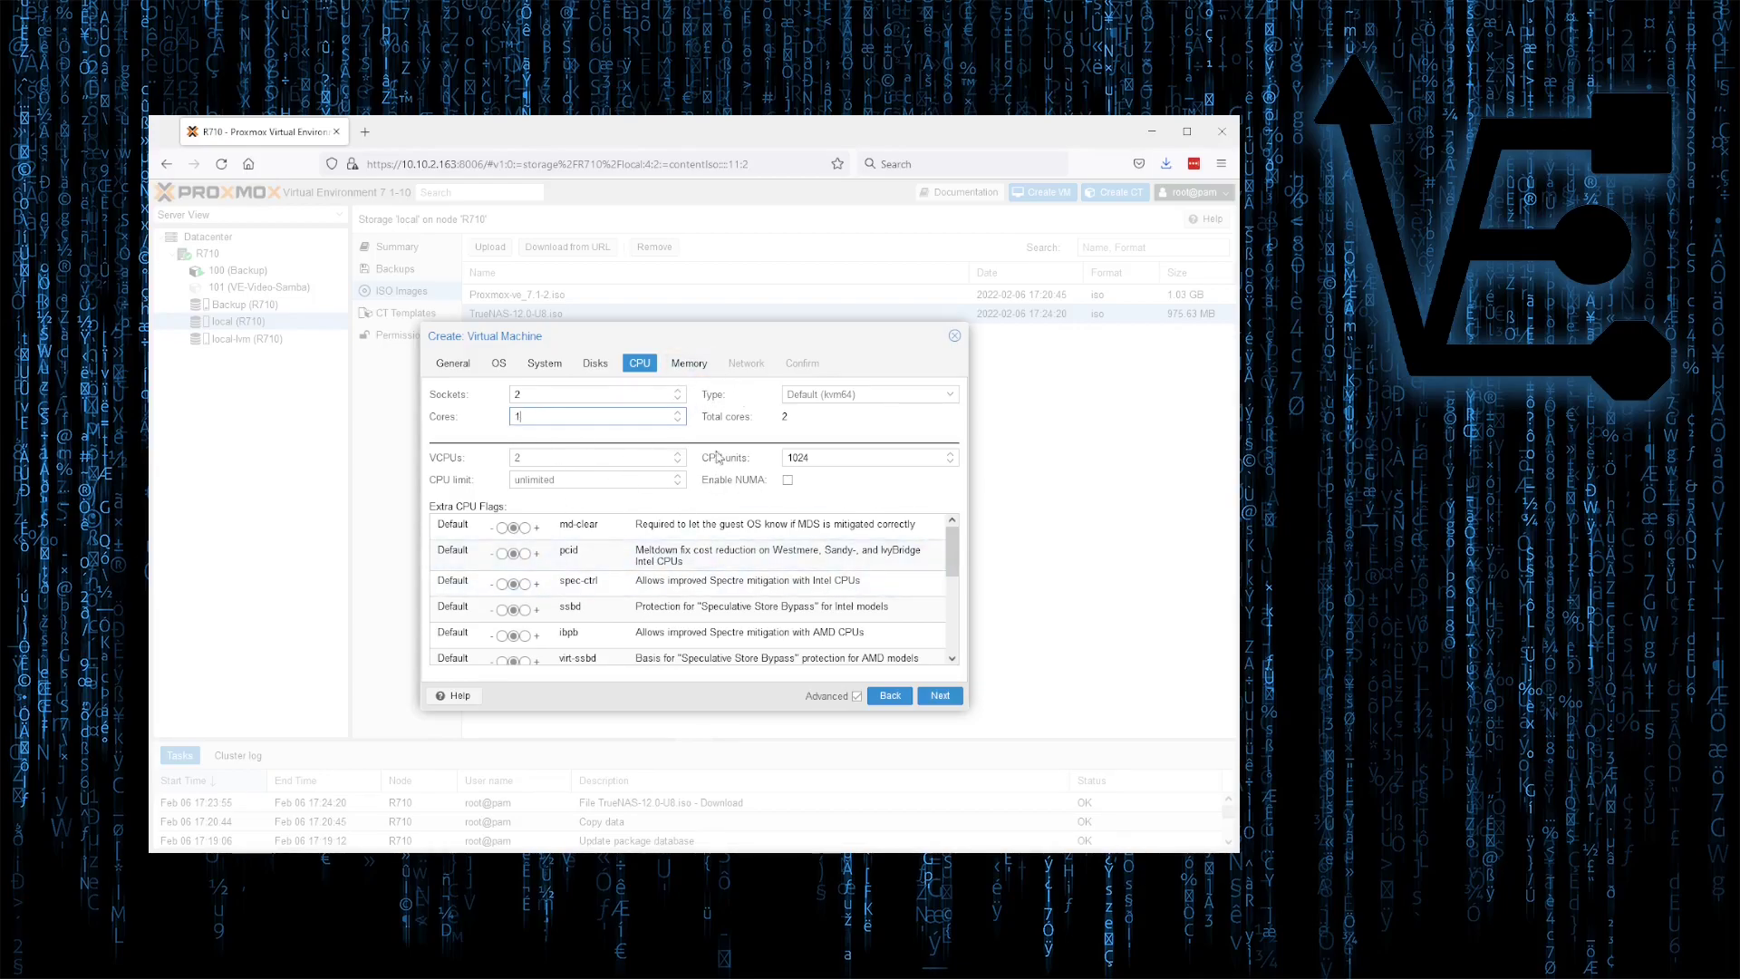
pyautogui.click(677, 391)
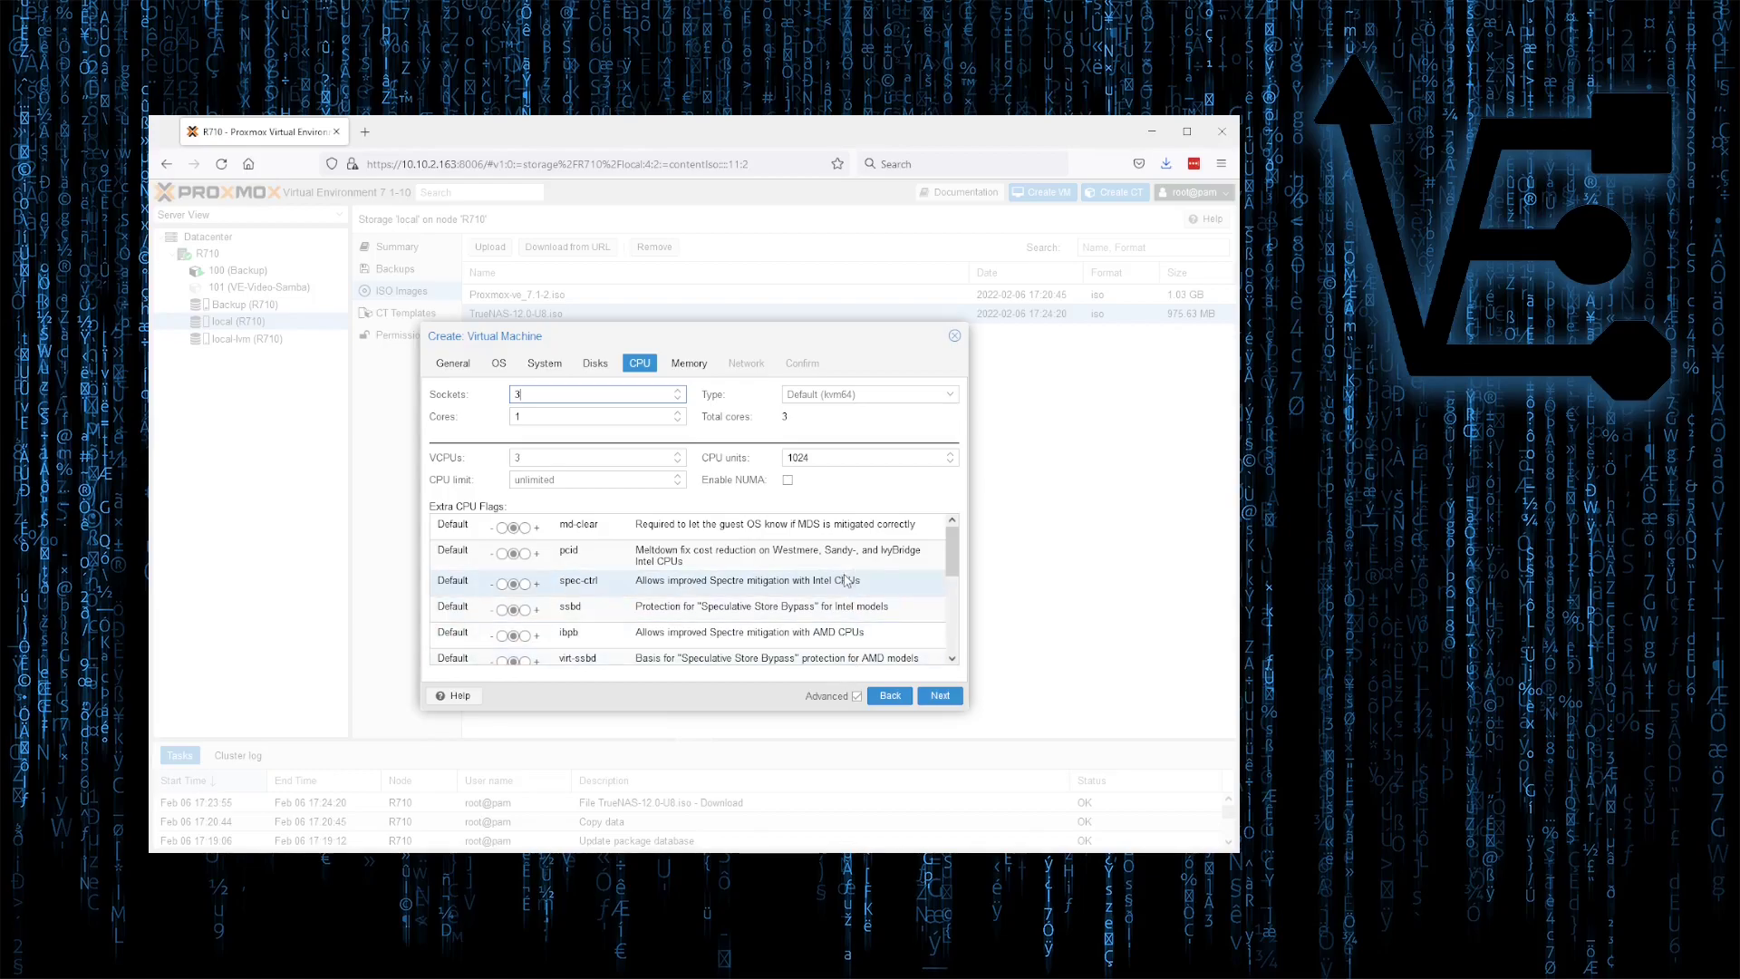
# Set the CPU to 1 socket with 3 cores and proceed to the memory settings.
pyautogui.click(677, 399)
pyautogui.click(677, 398)
pyautogui.click(677, 413)
pyautogui.click(677, 413)
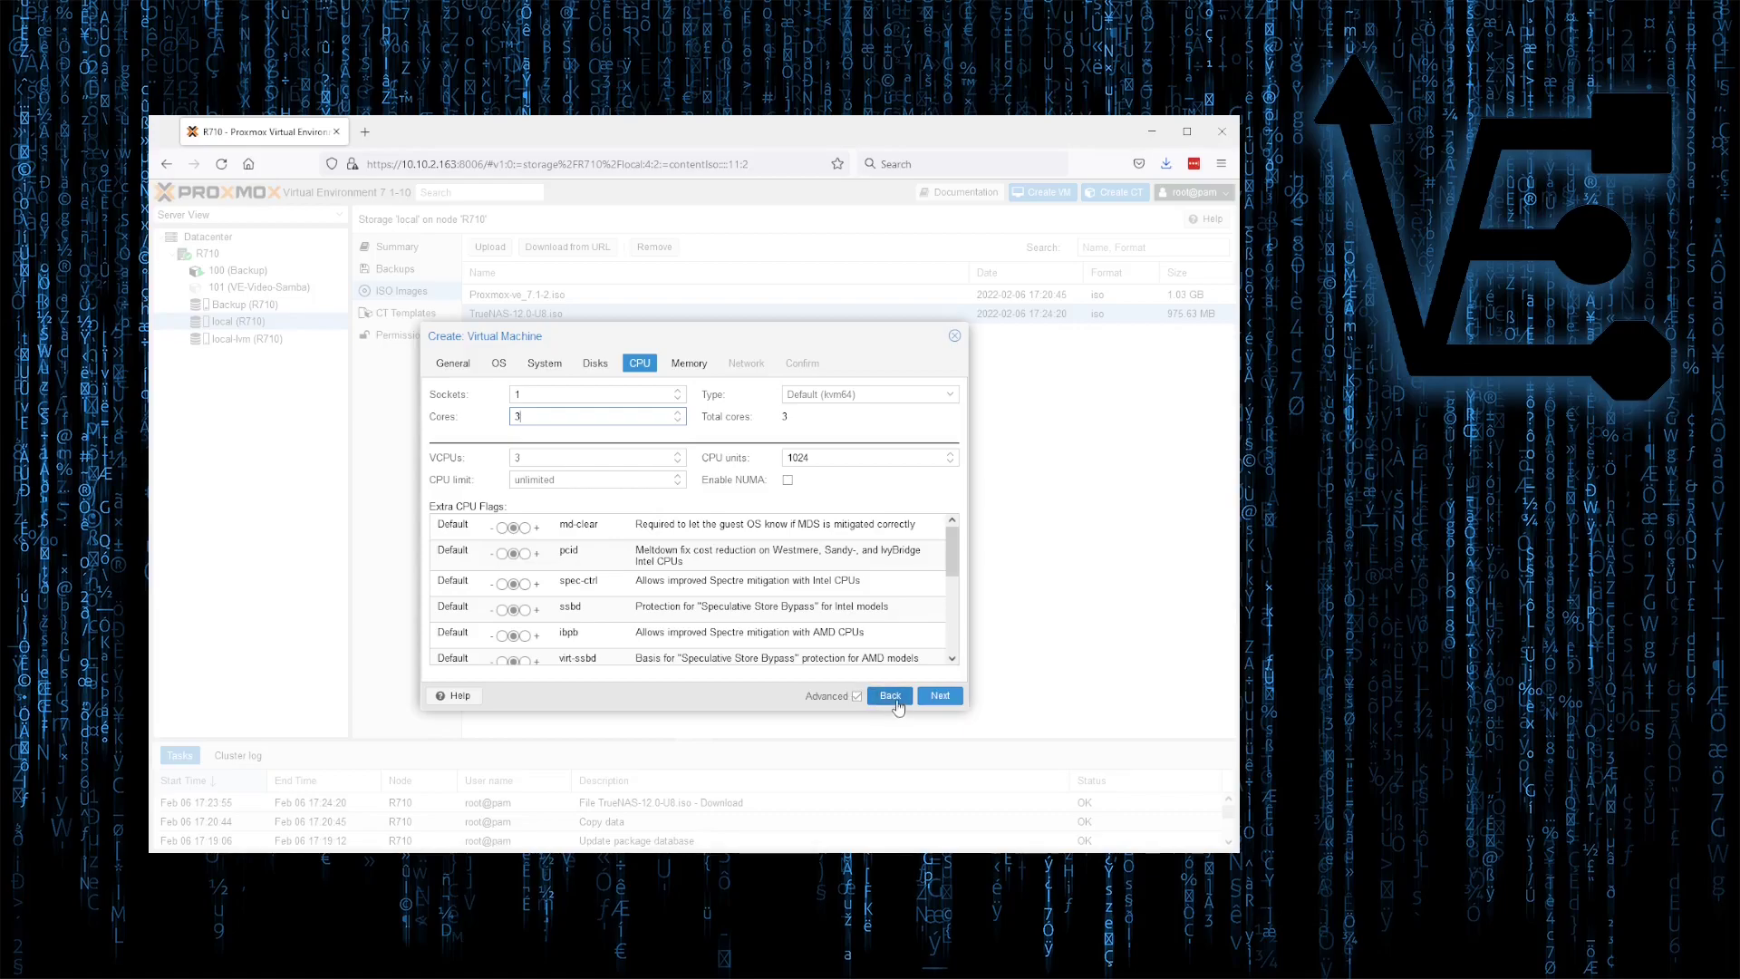
pyautogui.click(940, 695)
# Set the memory to 5000 MiB with a minimum of 1000 MiB, and proceed to the network settings.
pyautogui.doubleClick(616, 395)
pyautogui.write('5000')
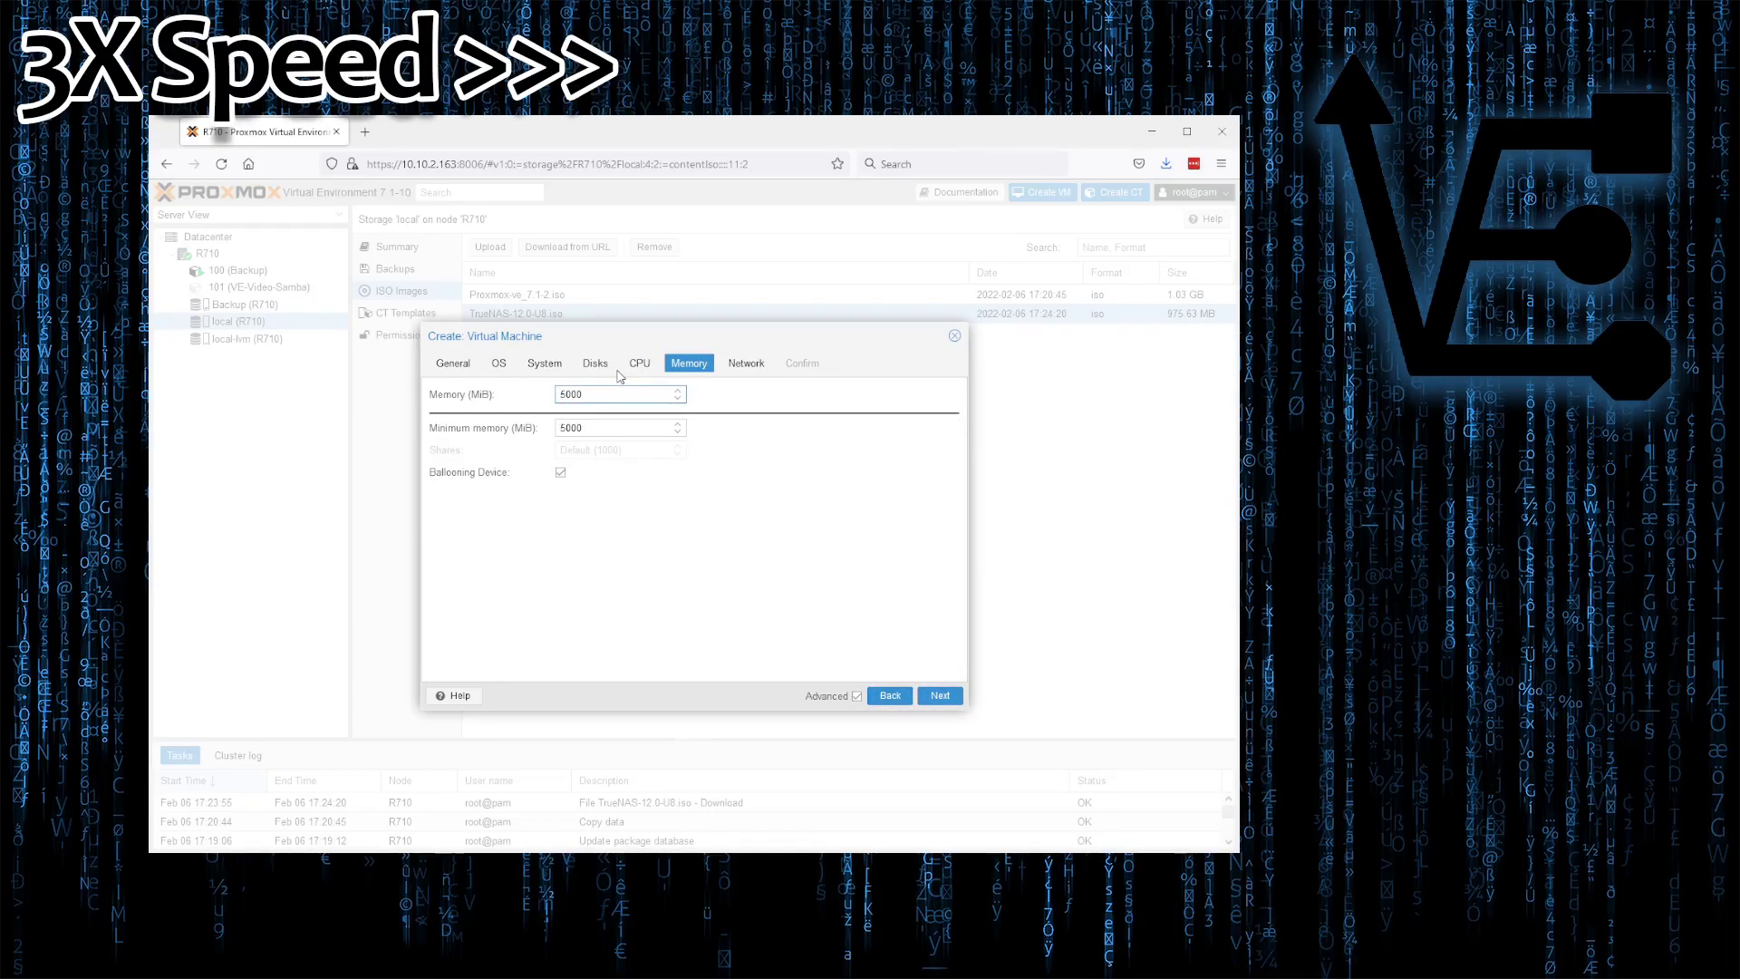
pyautogui.doubleClick(561, 429)
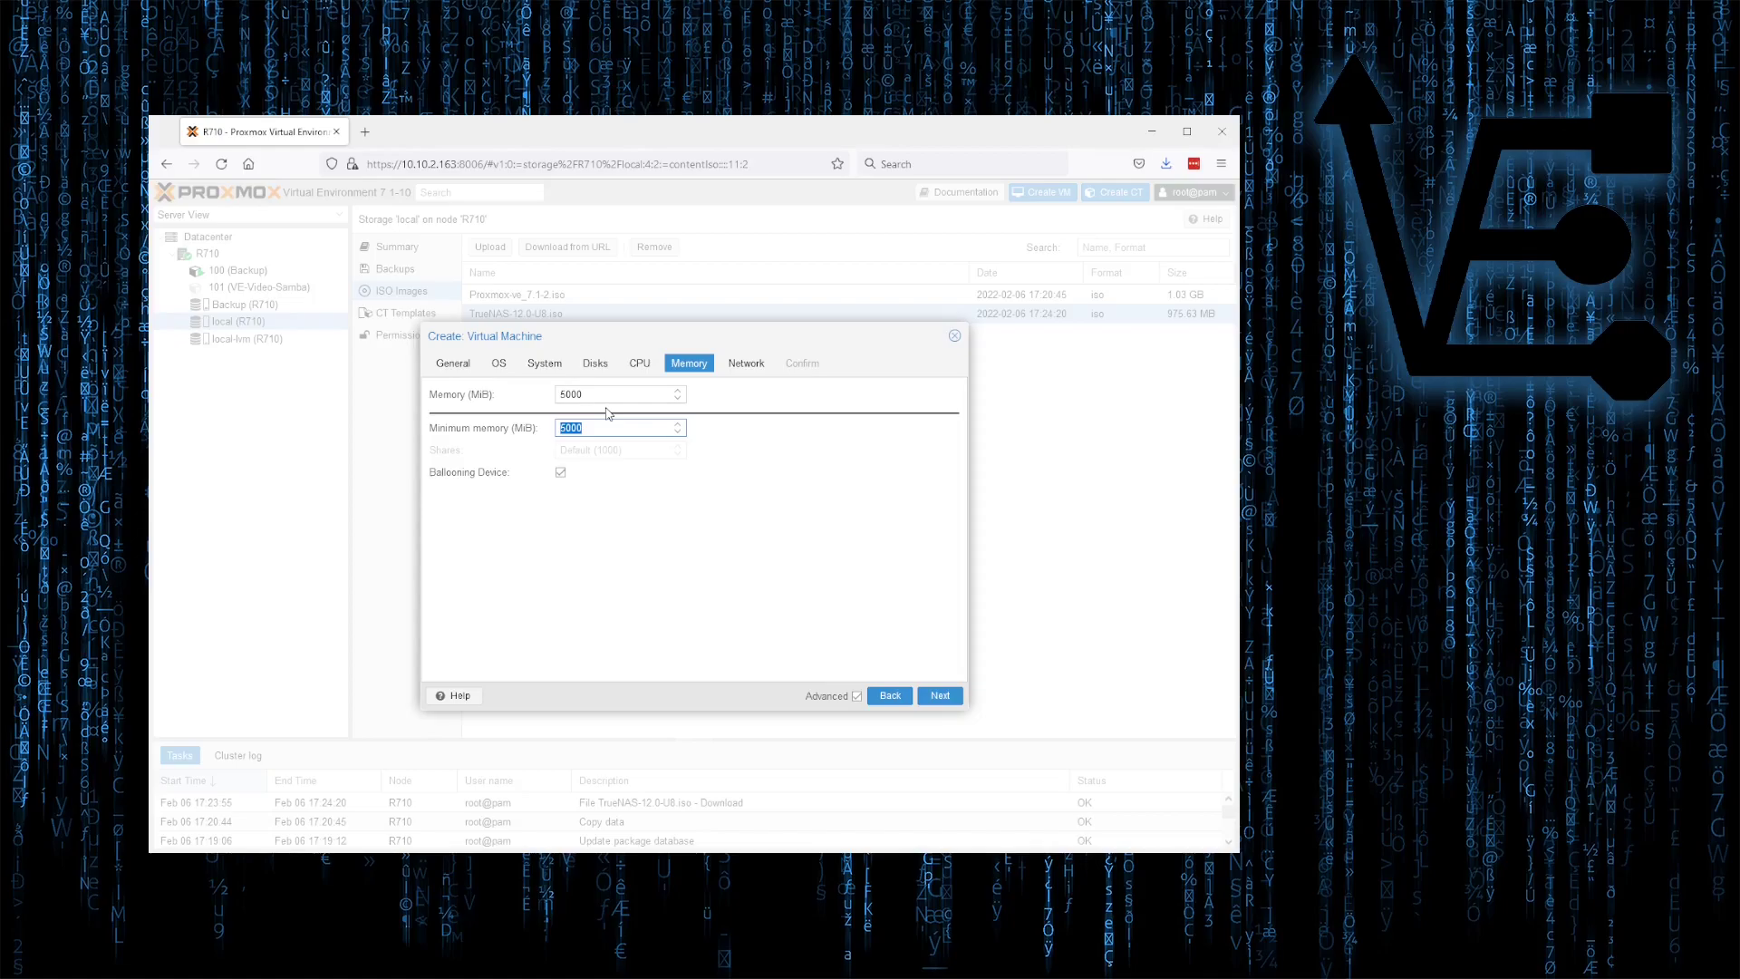
pyautogui.write('1000')
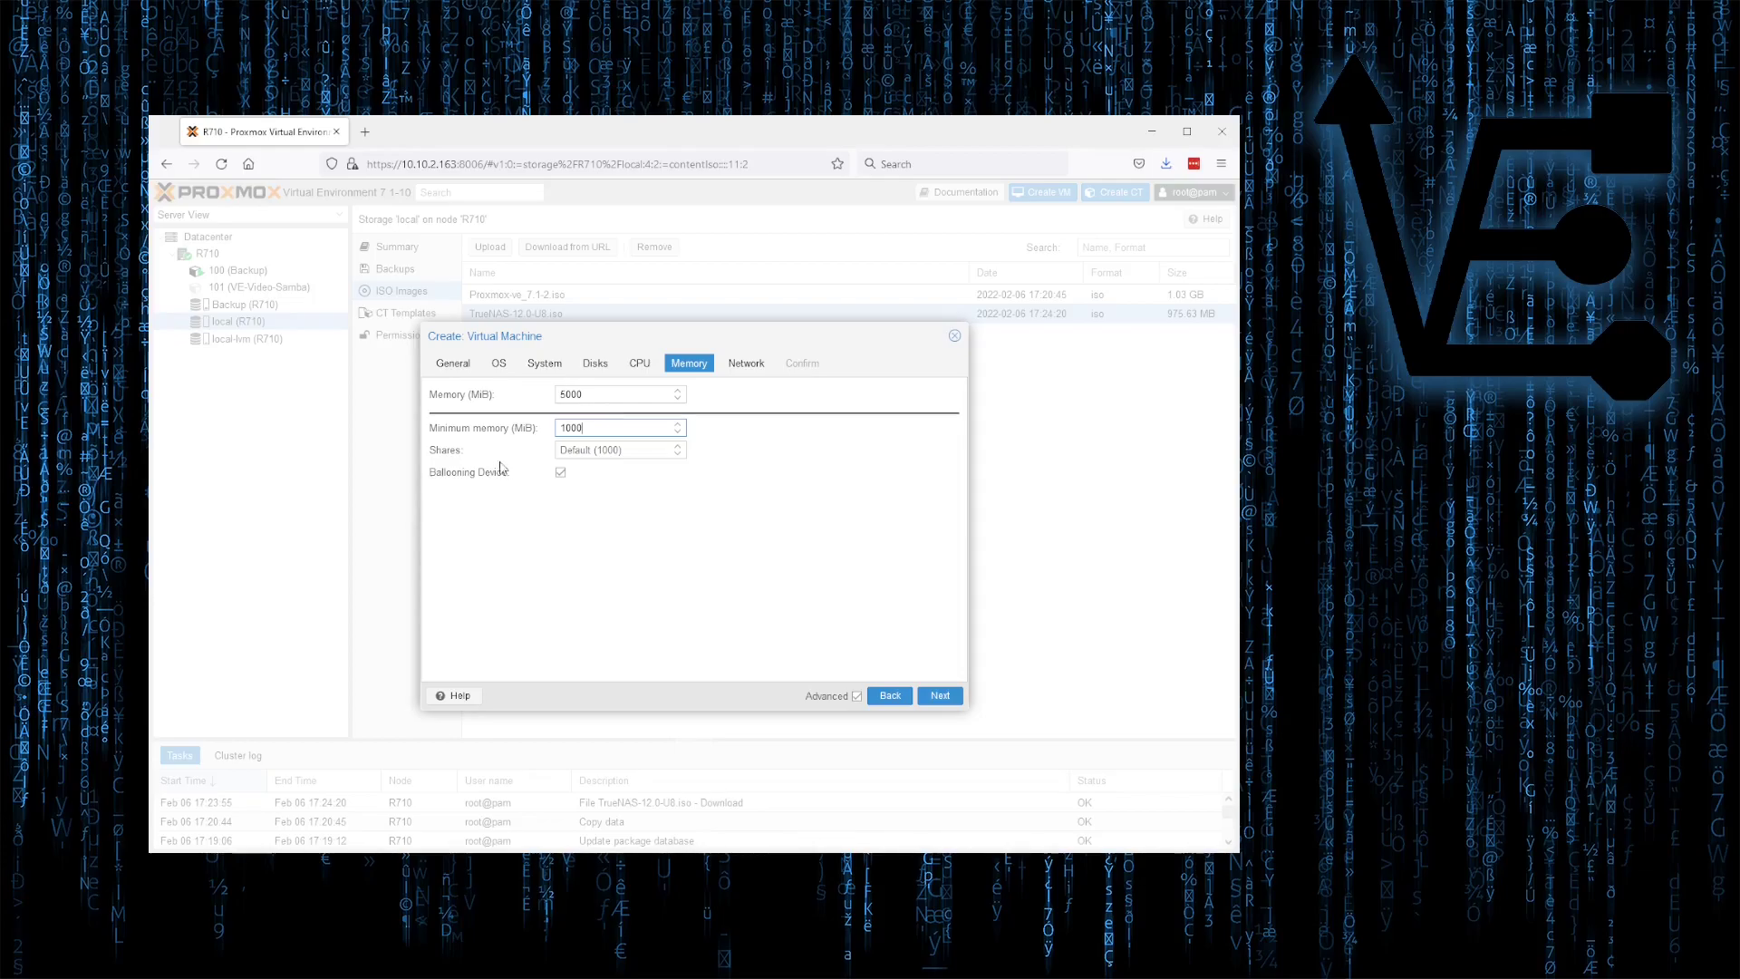
pyautogui.press('Tab')
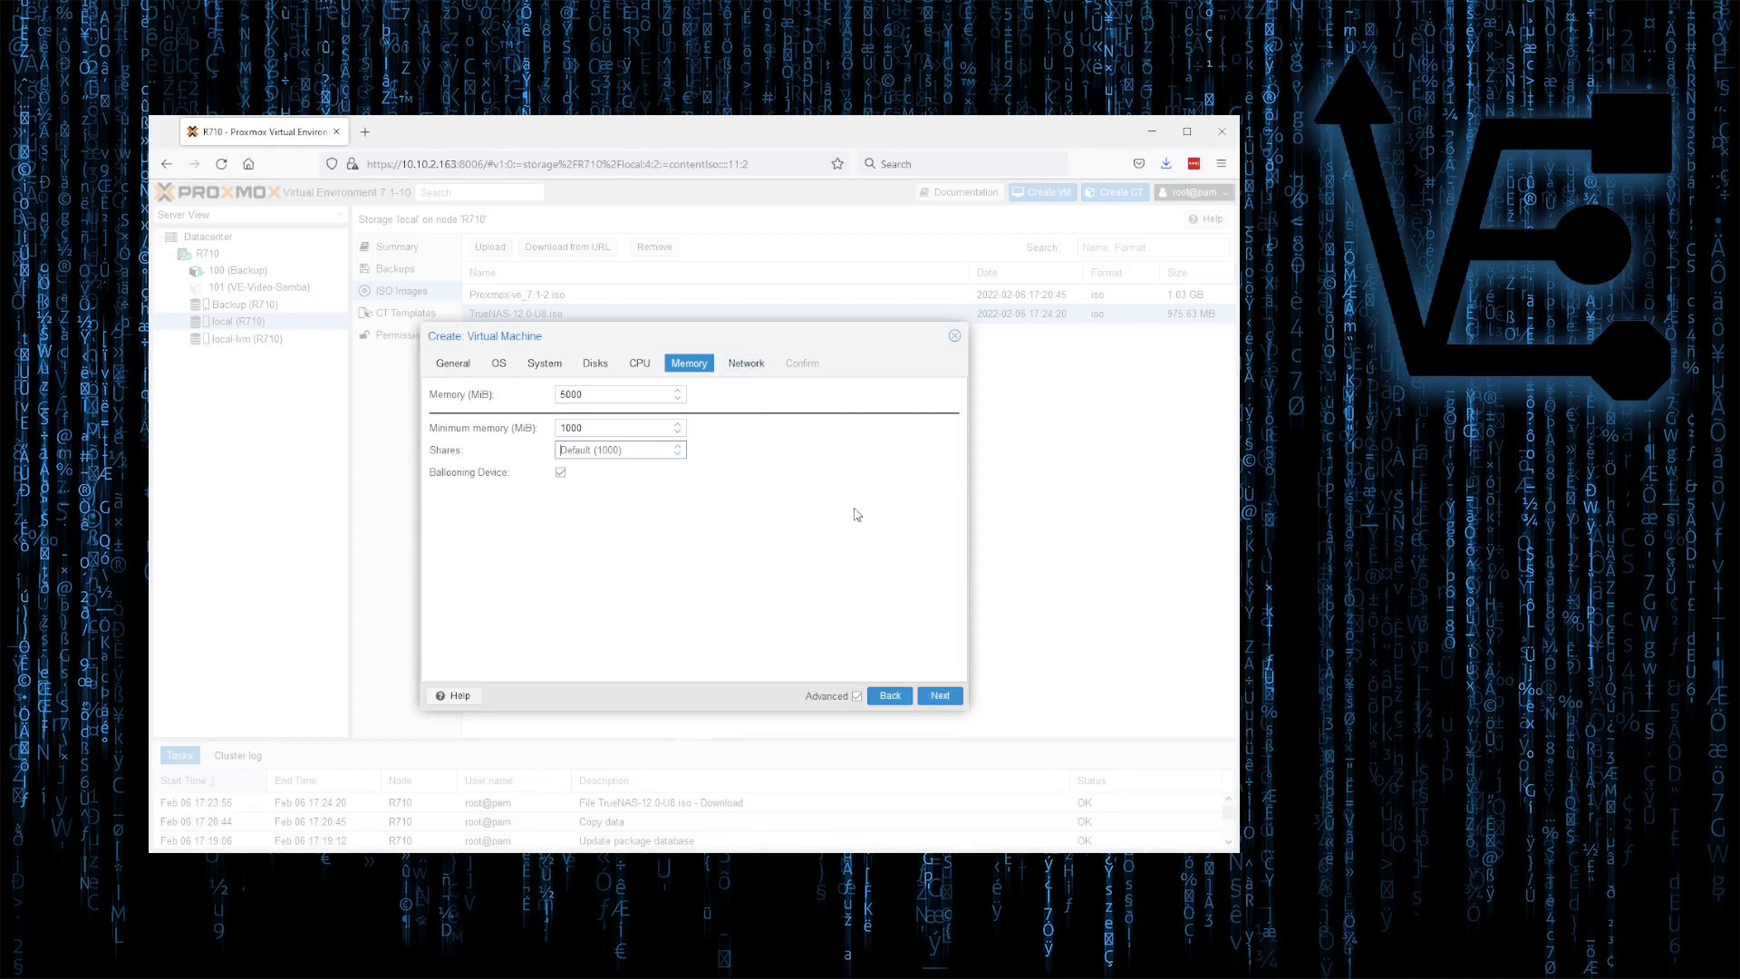
pyautogui.click(939, 695)
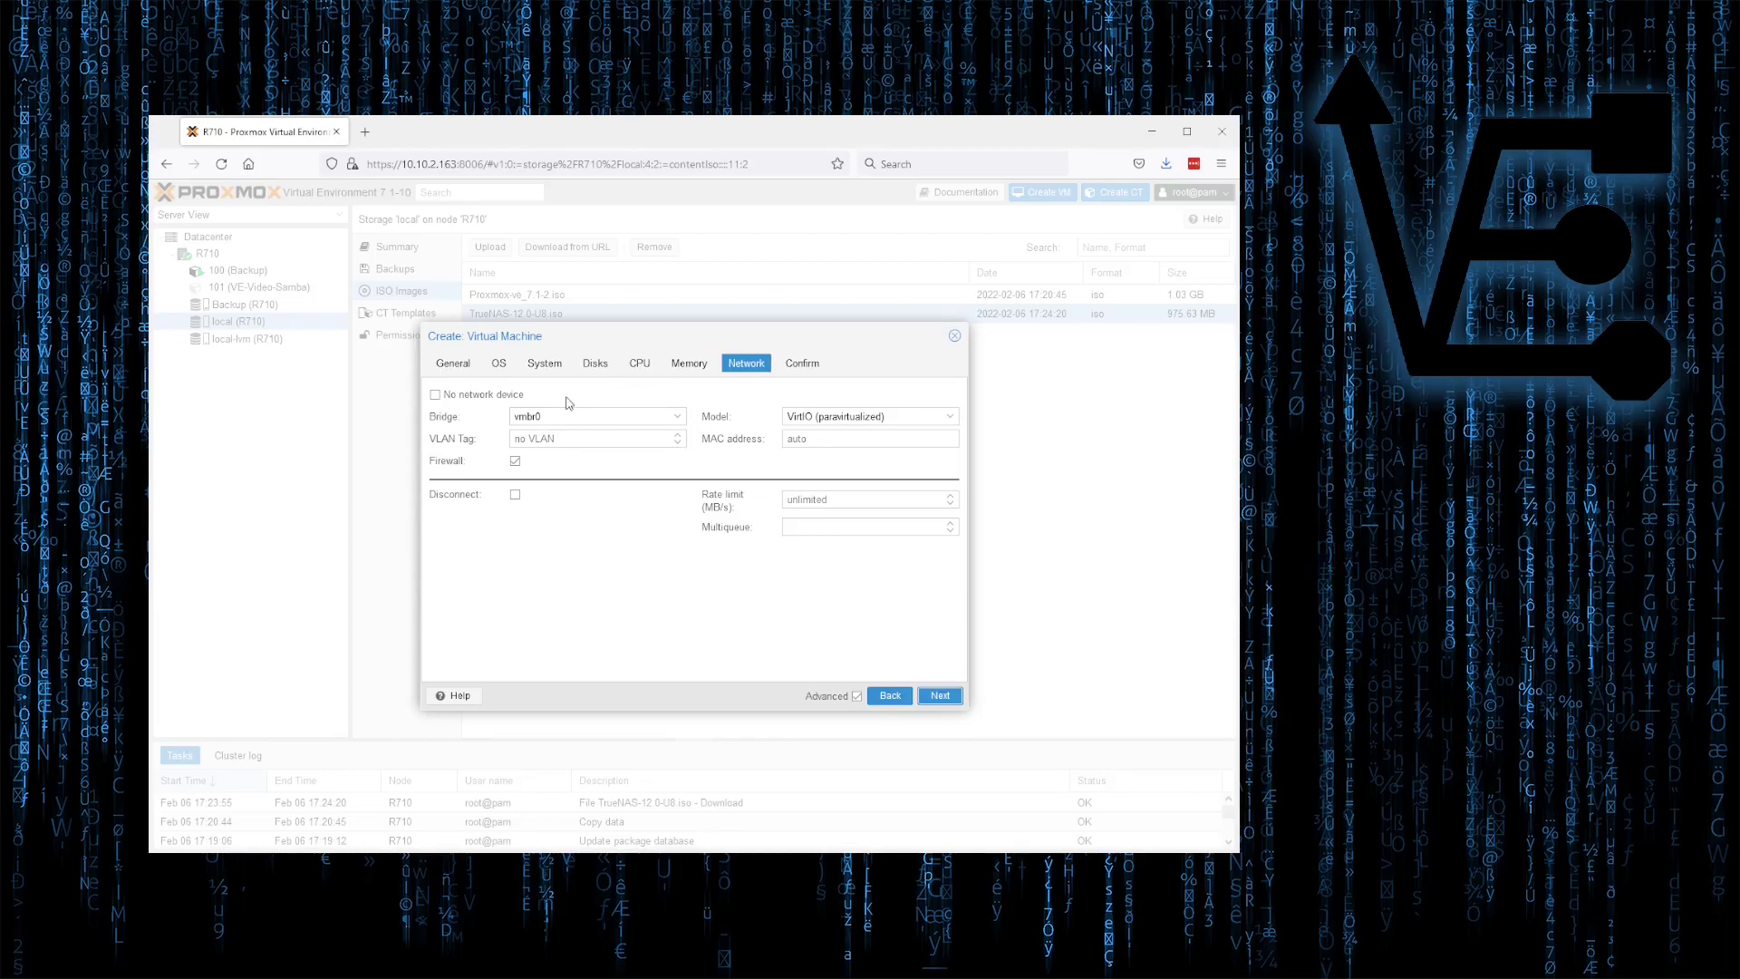
# Set the network device's VLAN tag to 1 and choose VirtIO (paravirtualized) as its model.
pyautogui.click(682, 437)
pyautogui.click(951, 417)
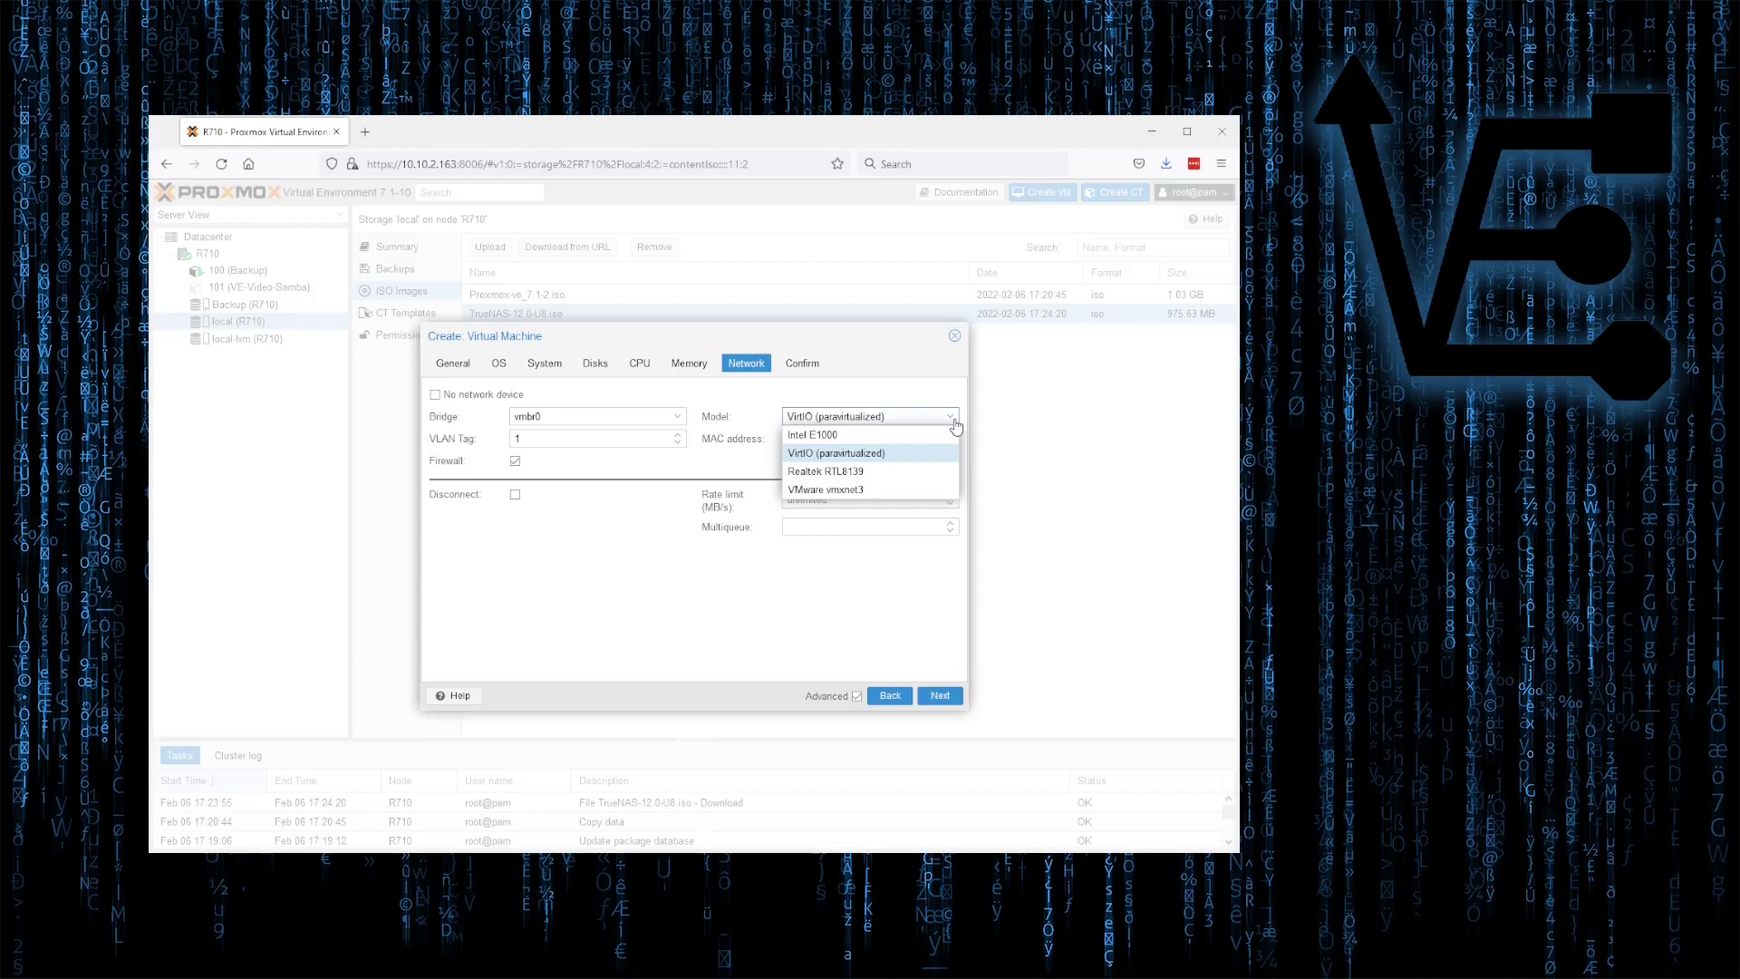
pyautogui.click(900, 453)
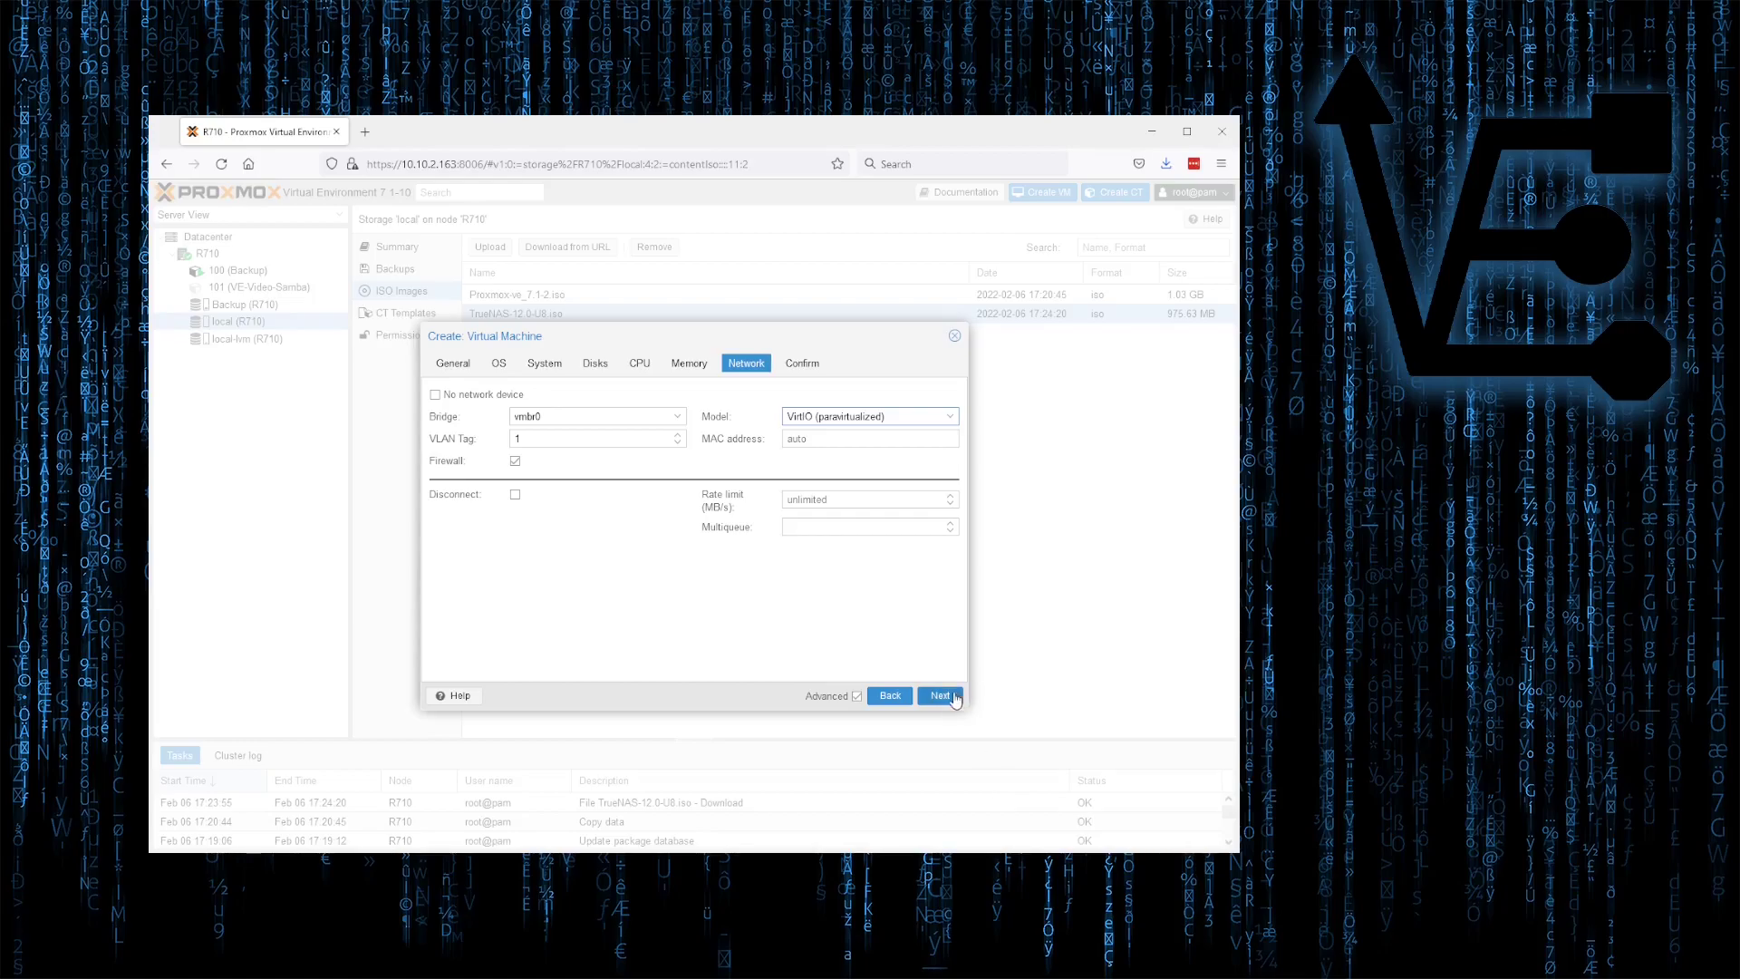
# Keep VirtIO (paravirtualized) as the network model, proceed to the confirmation summary and finish creating the virtual machine.
pyautogui.click(956, 418)
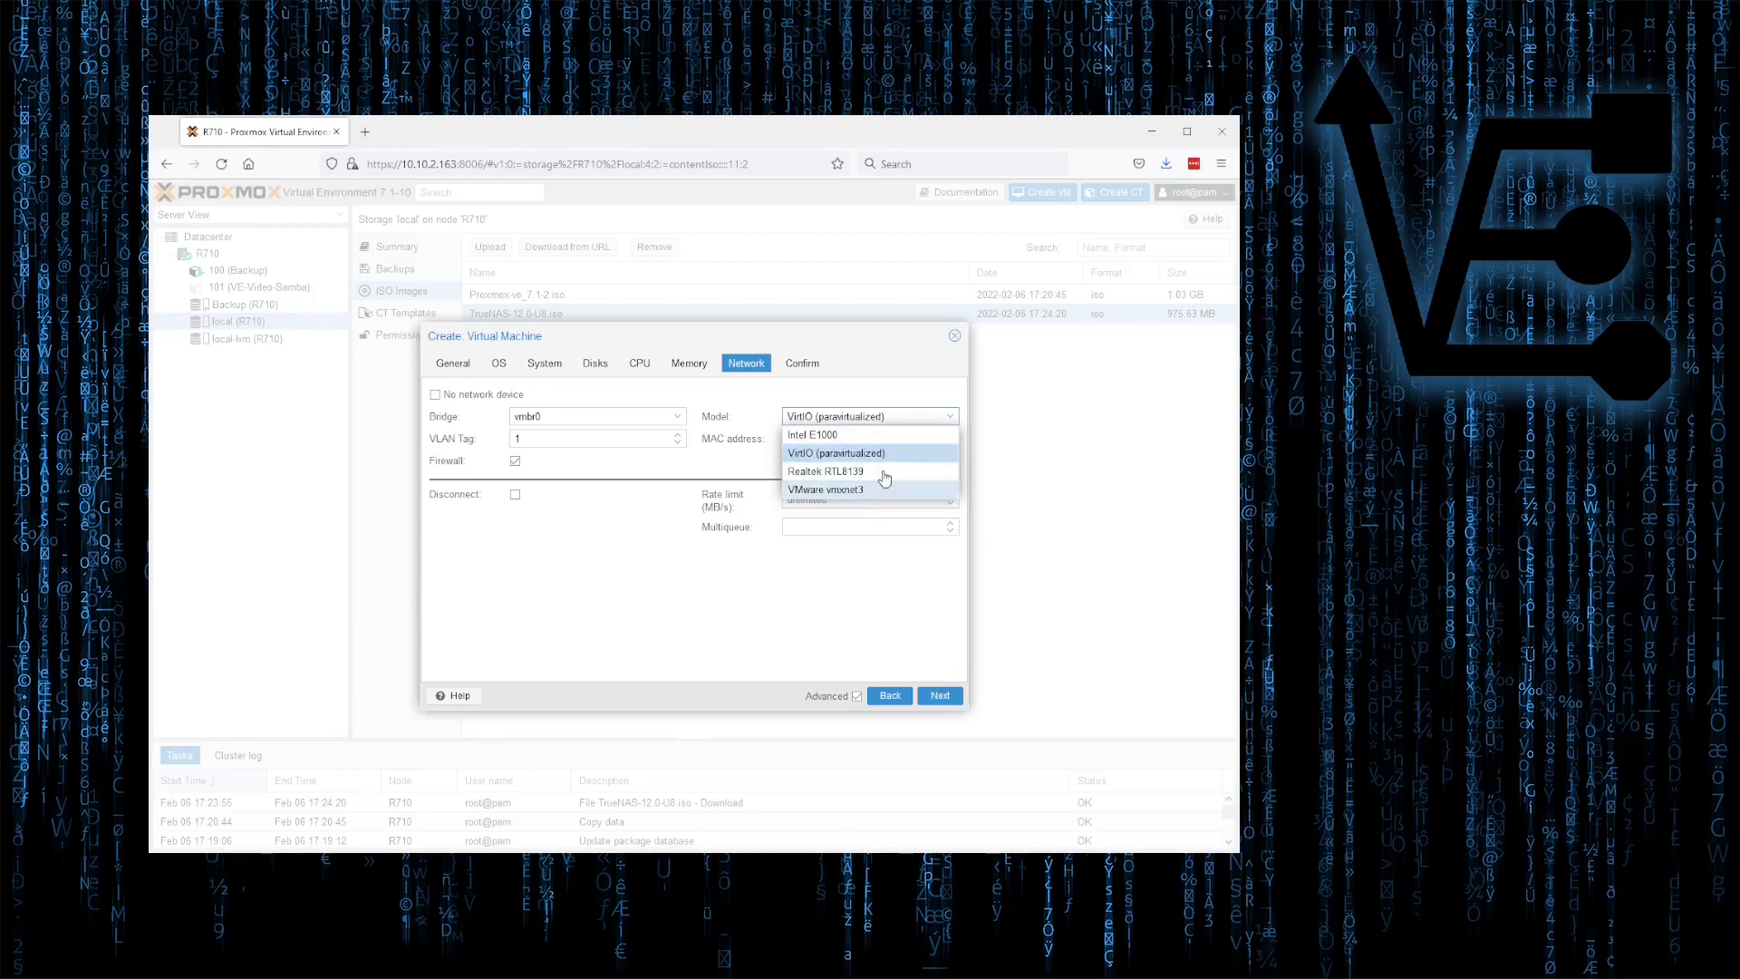
pyautogui.click(847, 453)
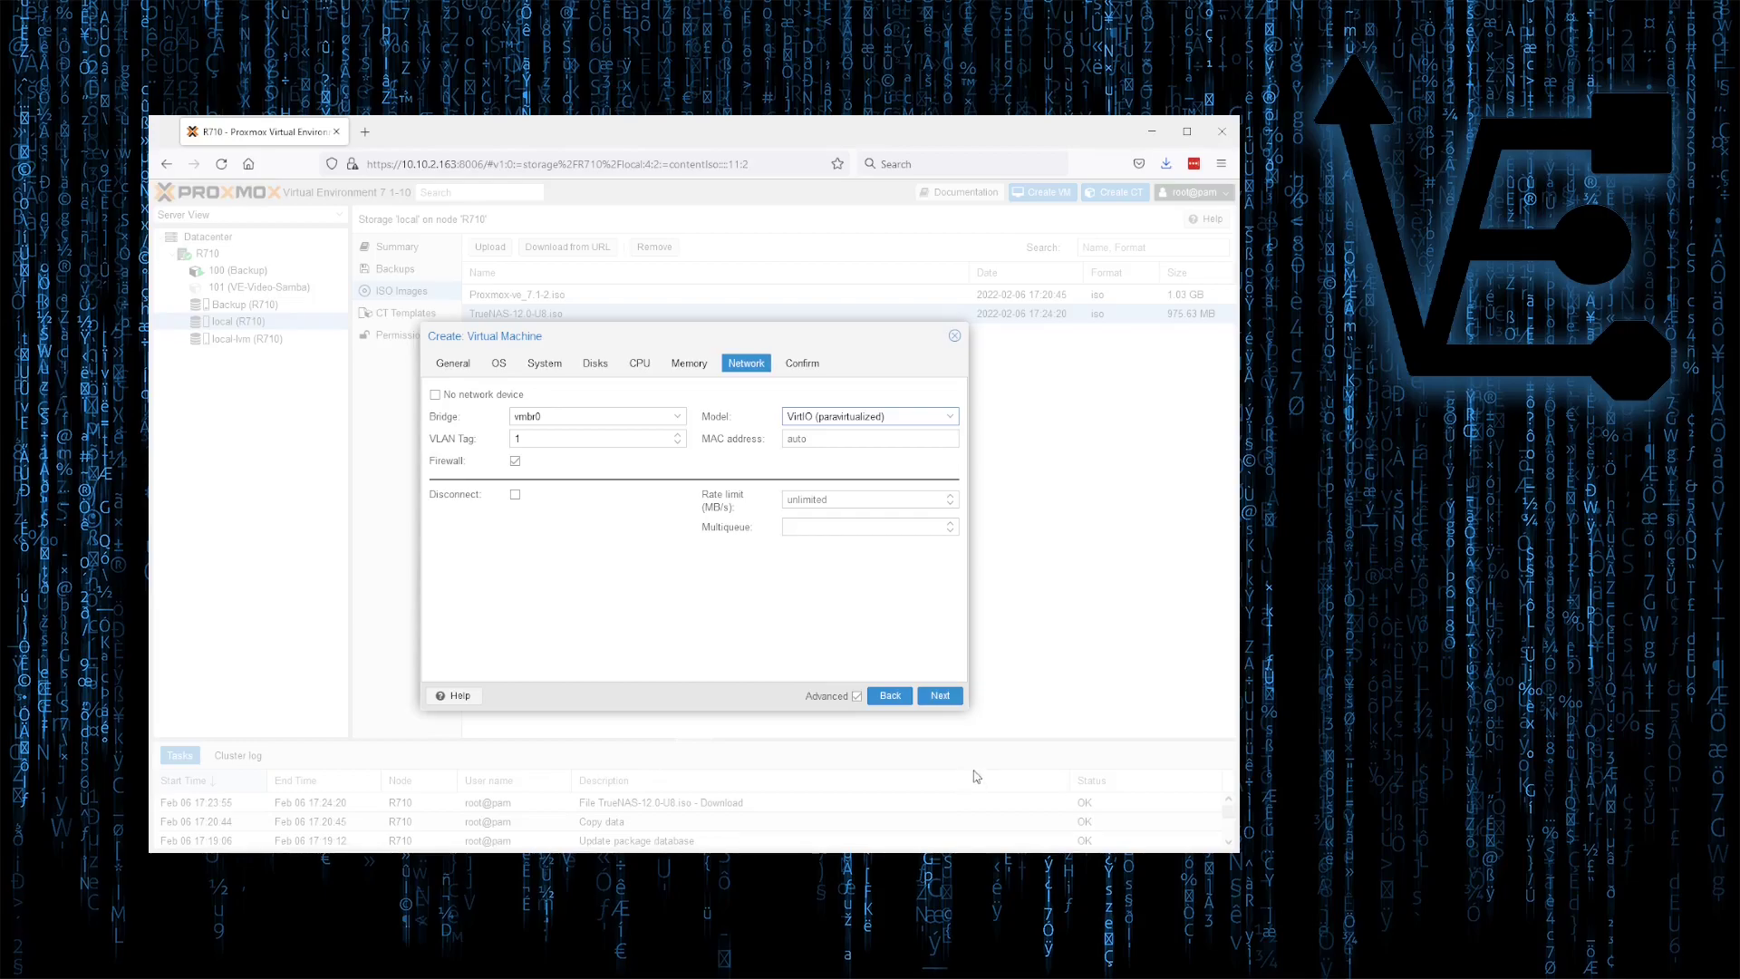
pyautogui.click(942, 697)
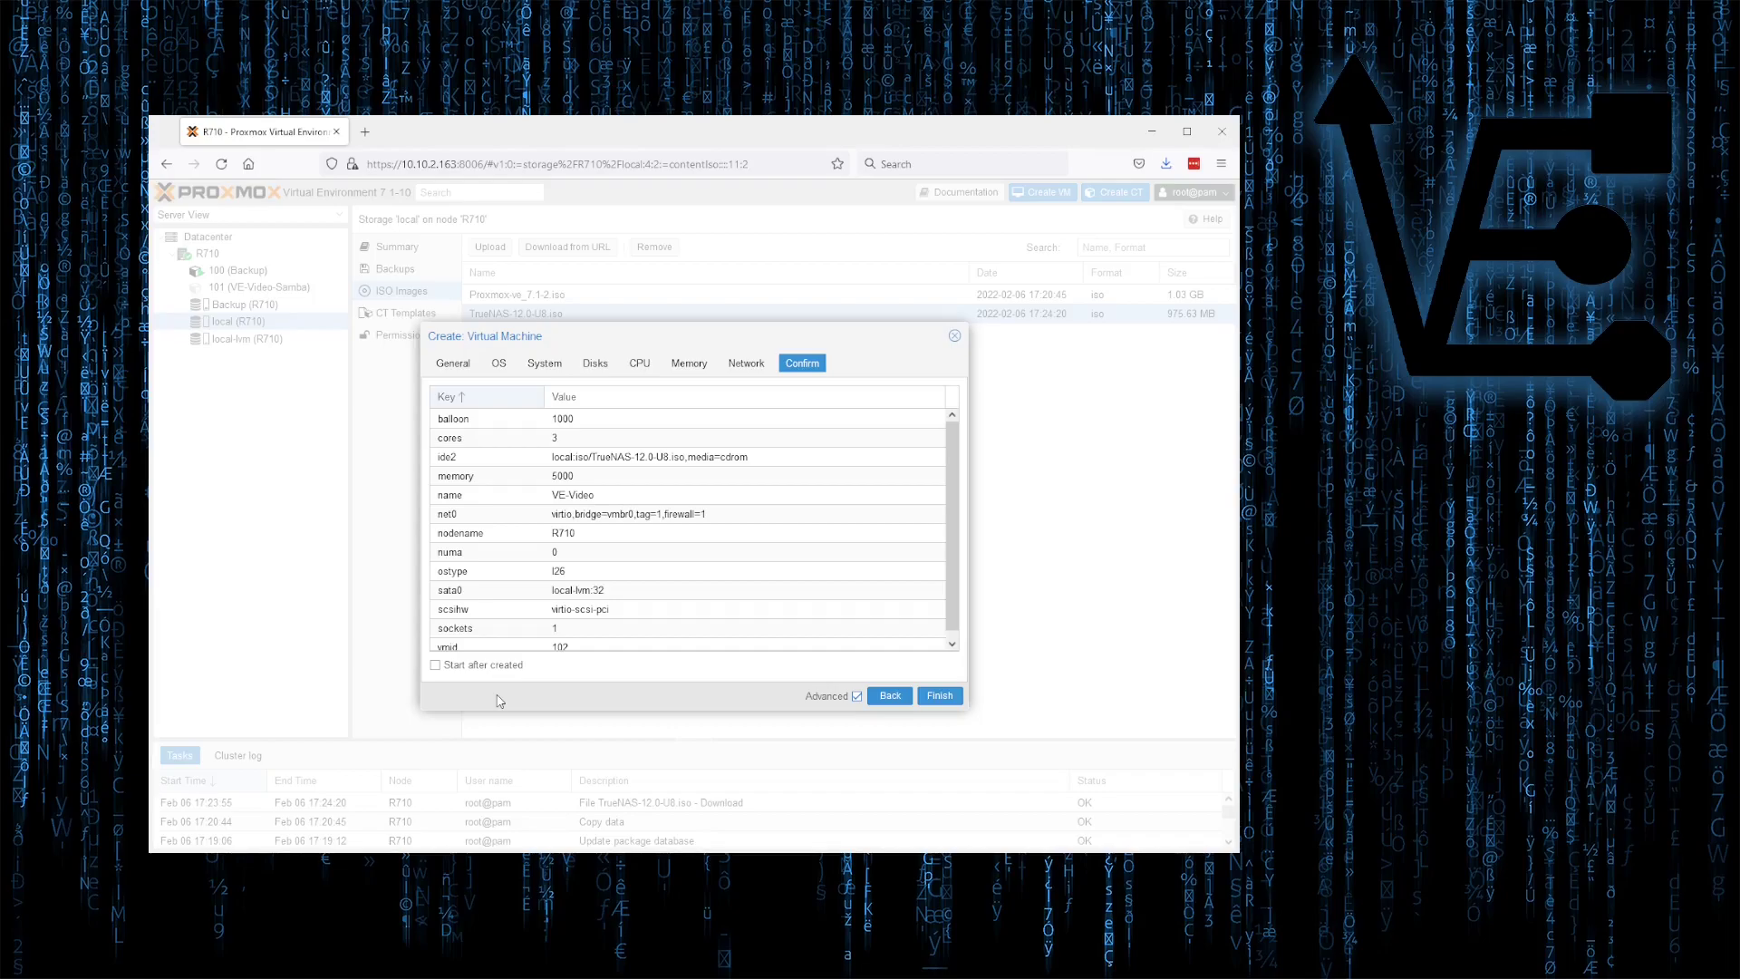
pyautogui.click(940, 695)
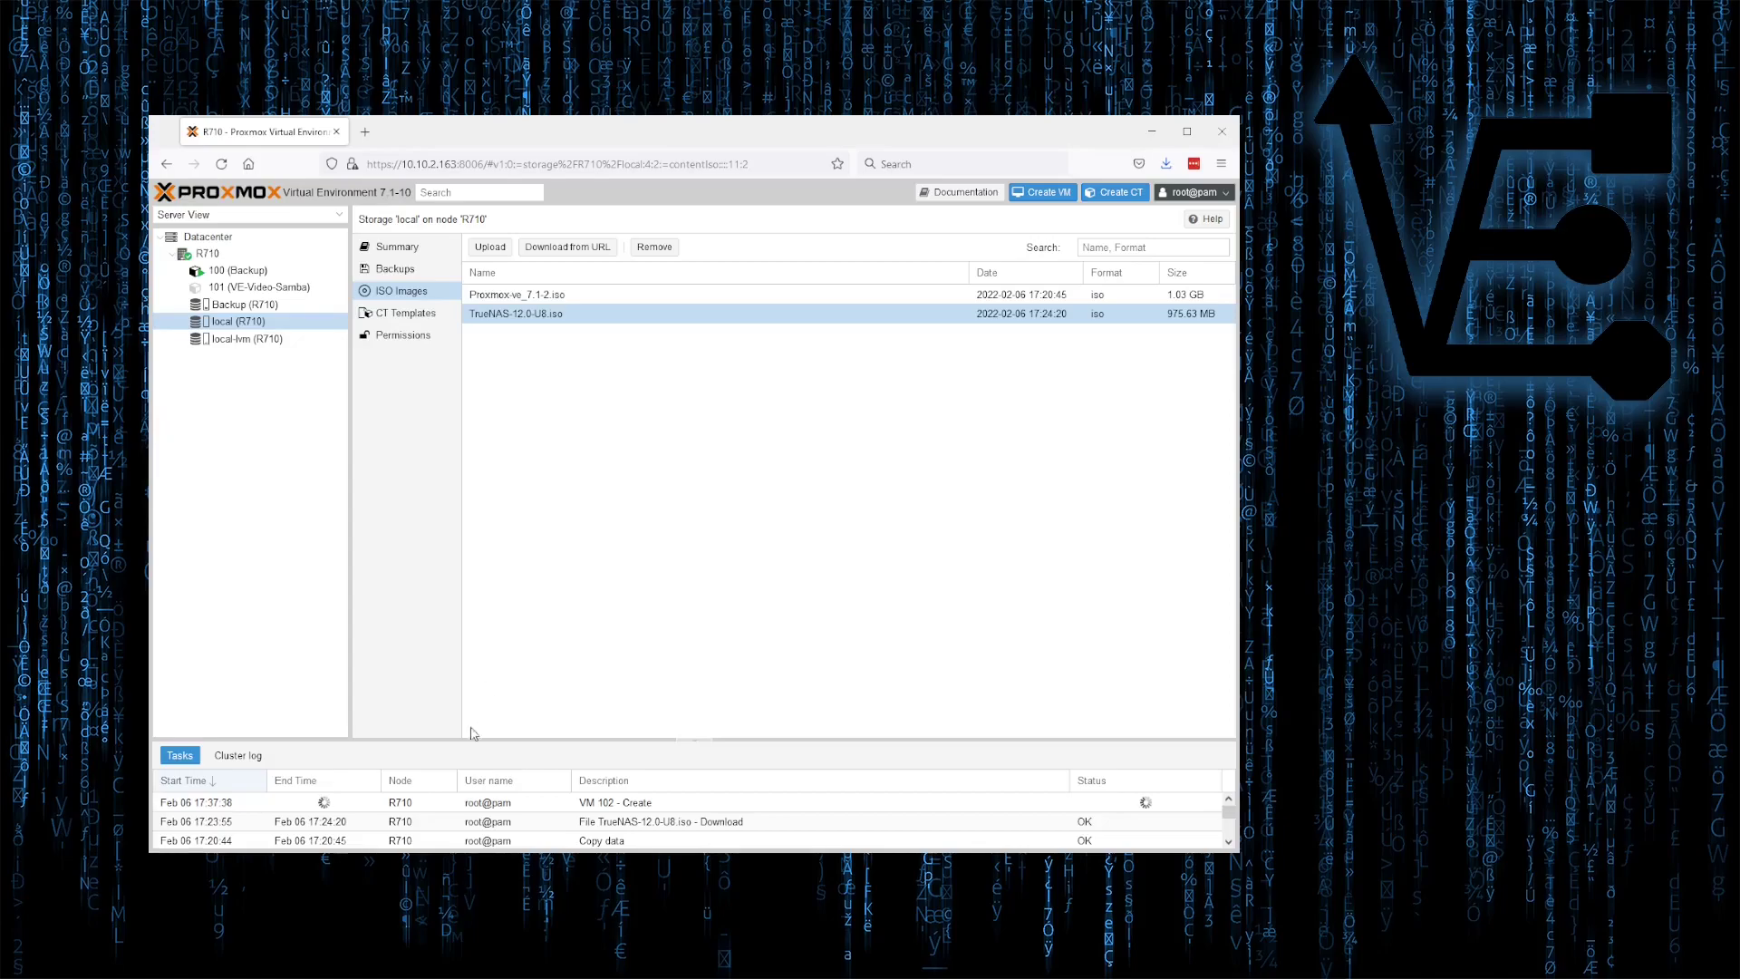
# Check the output of the VM 102 creation task and close its viewer.
pyautogui.doubleClick(556, 803)
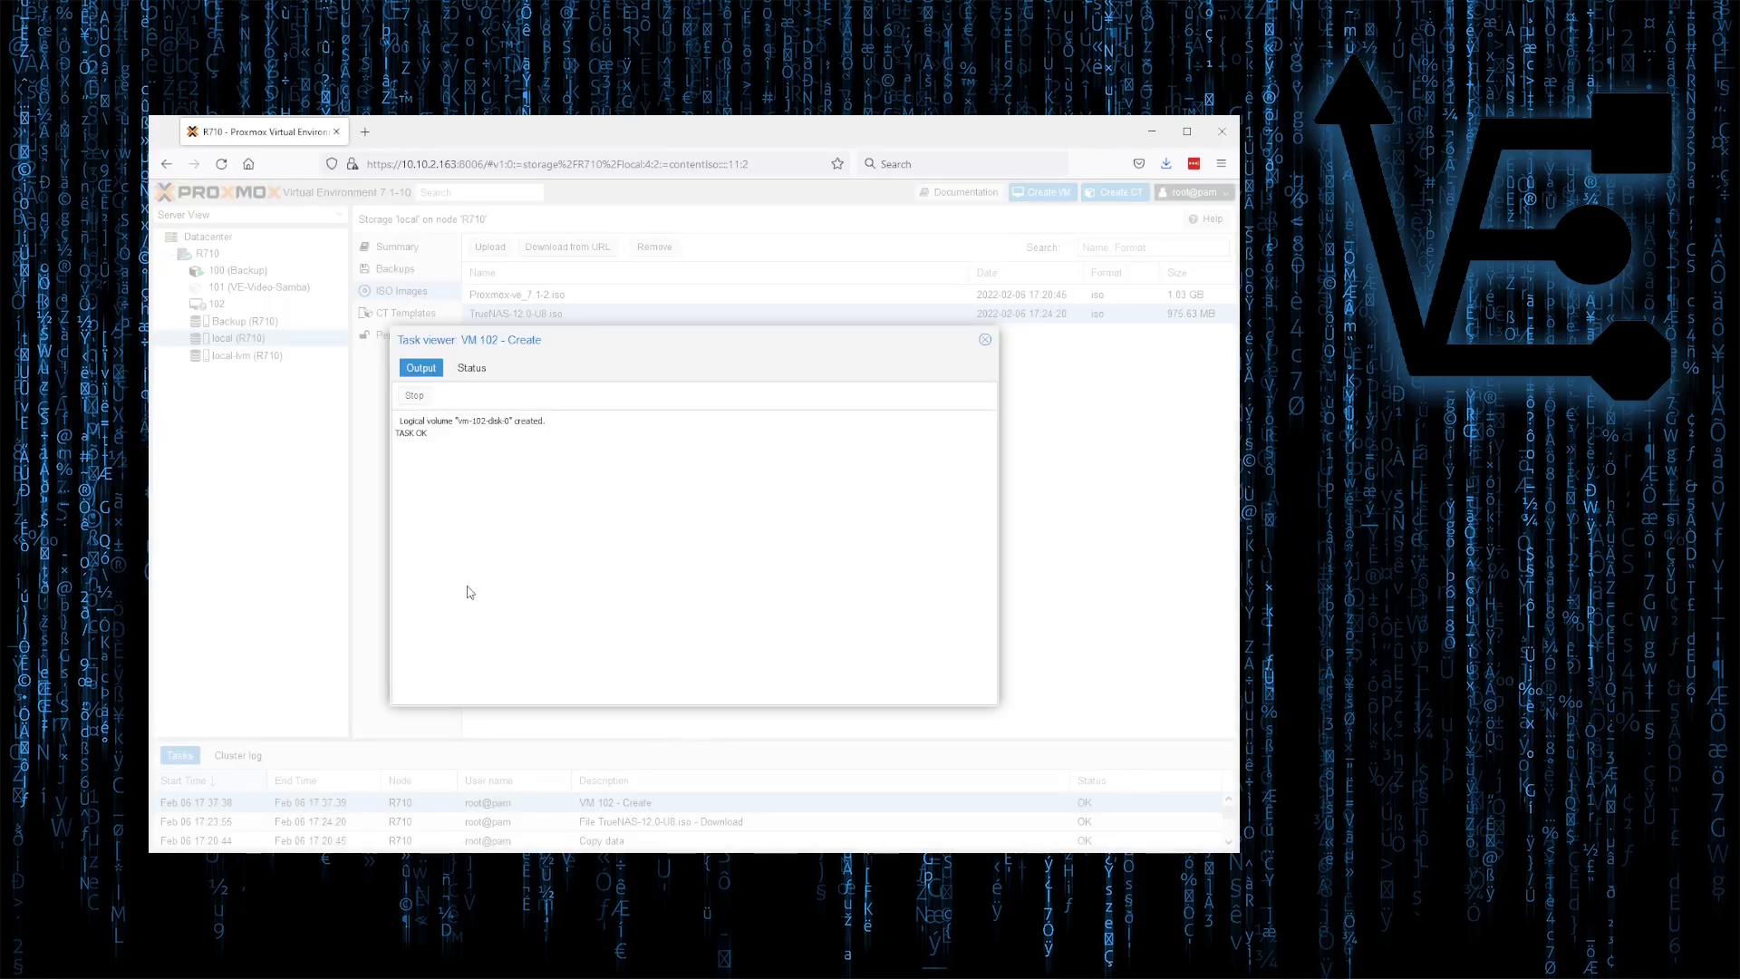
pyautogui.click(984, 340)
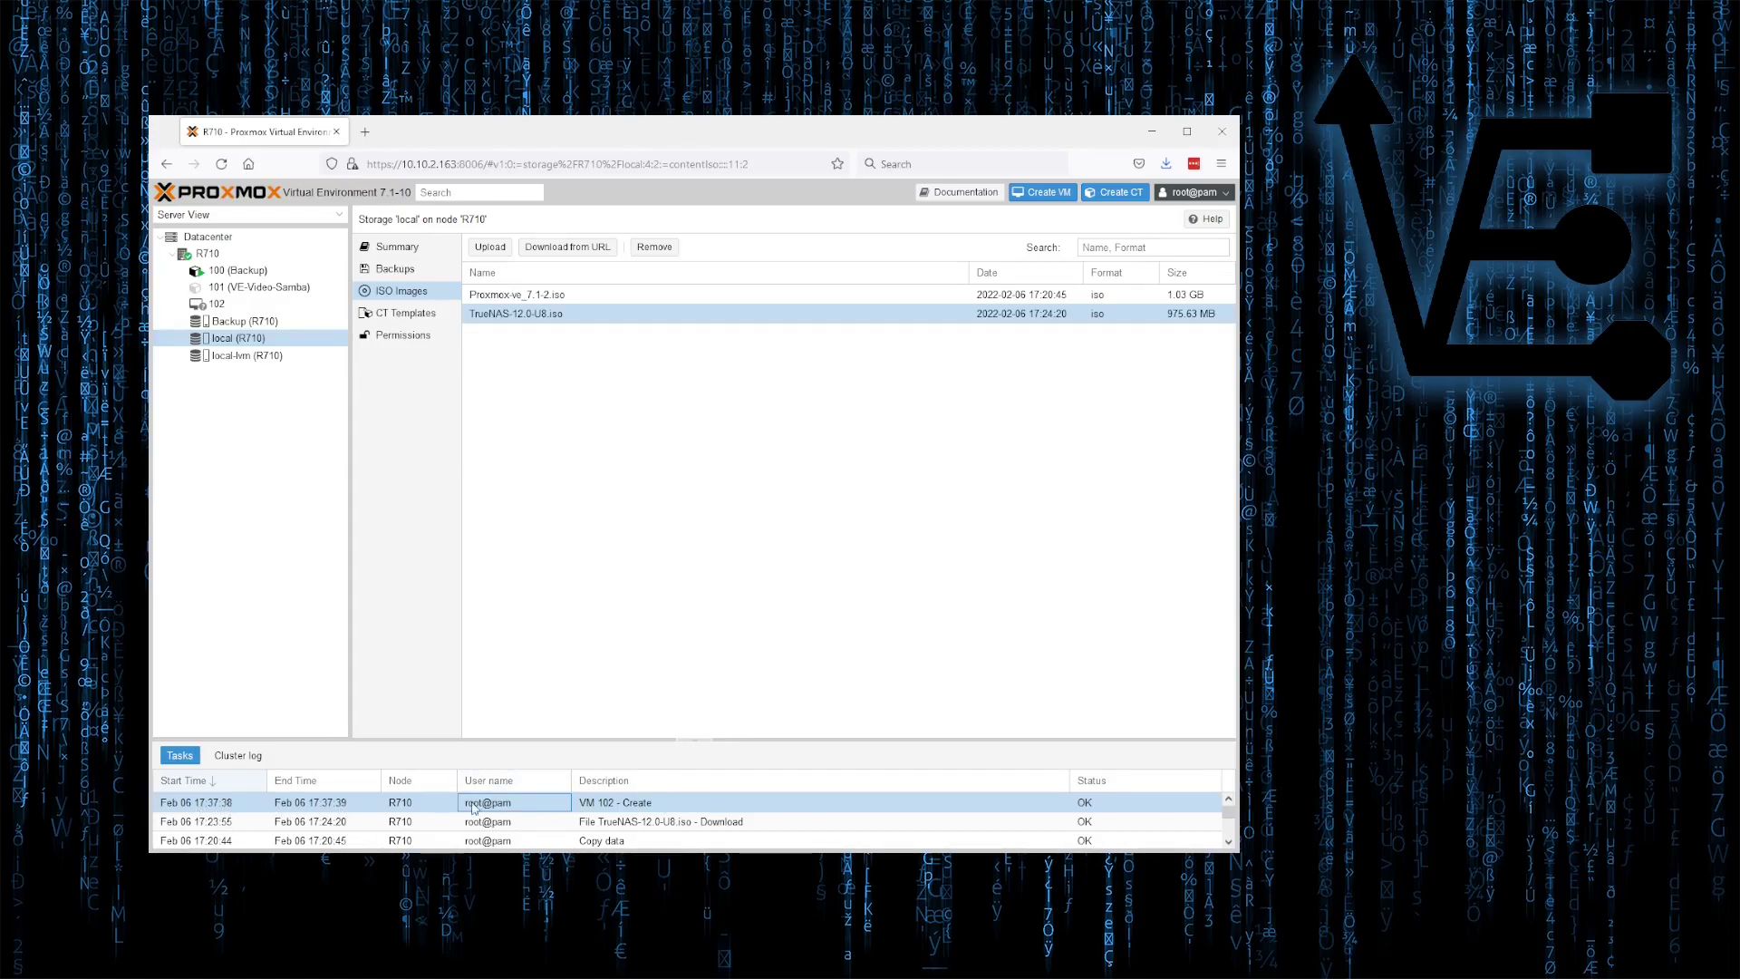
pyautogui.doubleClick(634, 796)
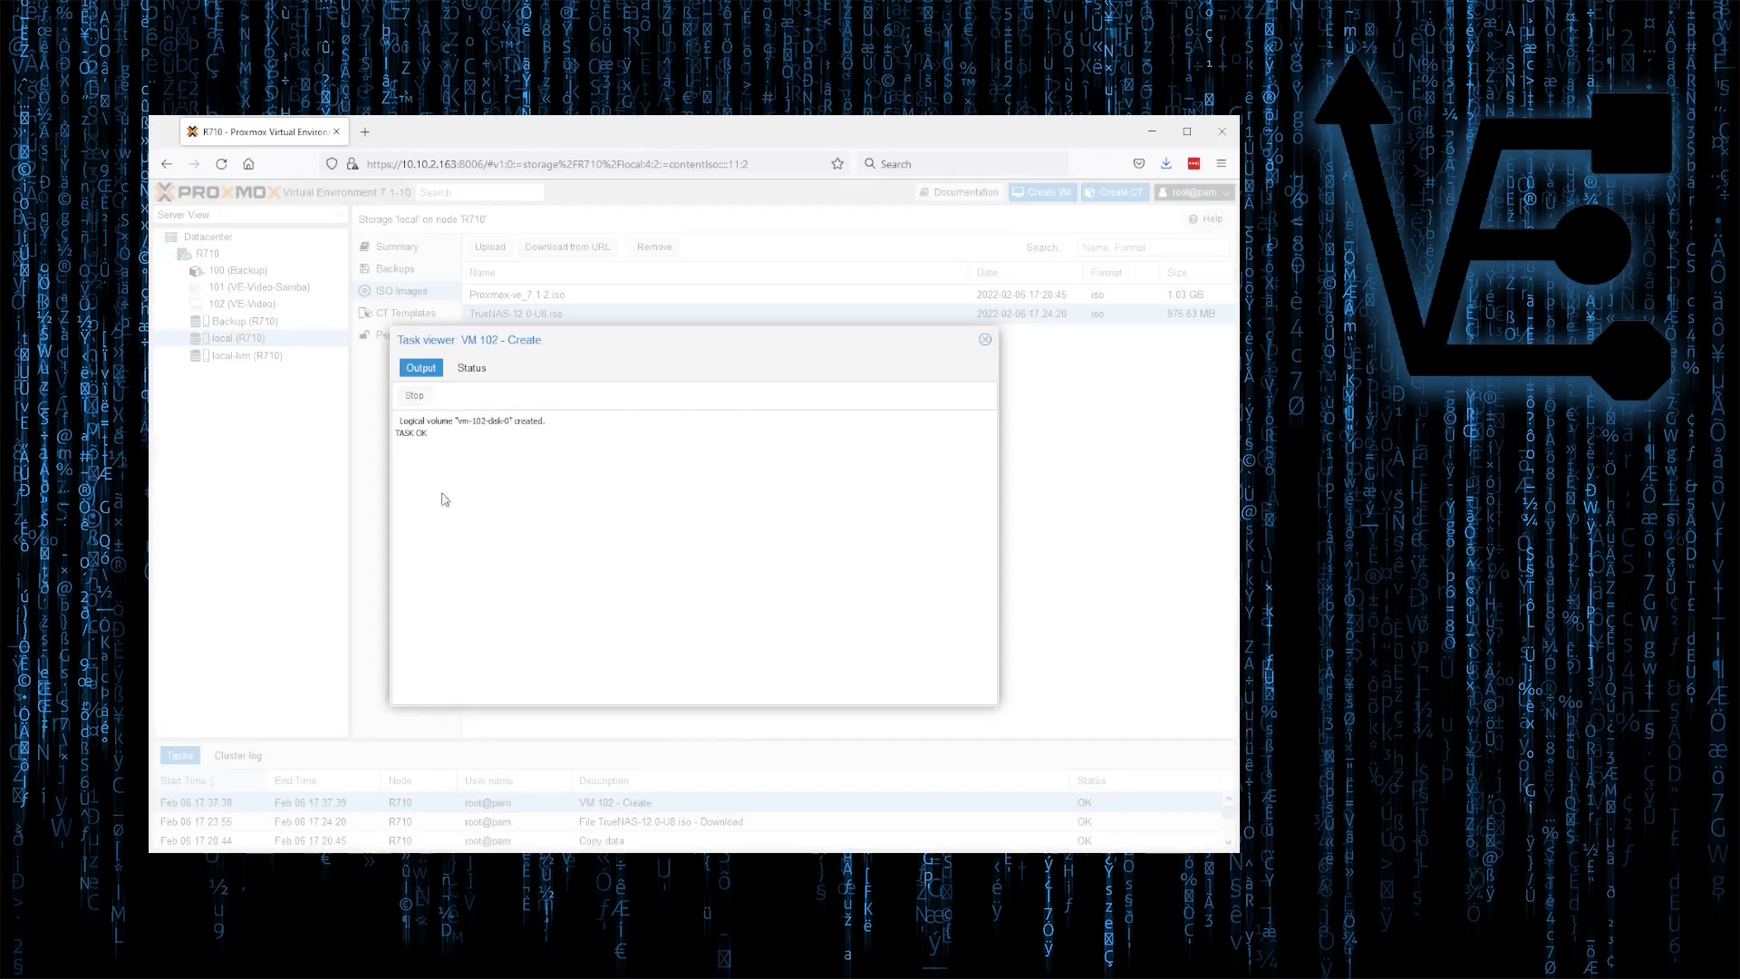
pyautogui.click(984, 339)
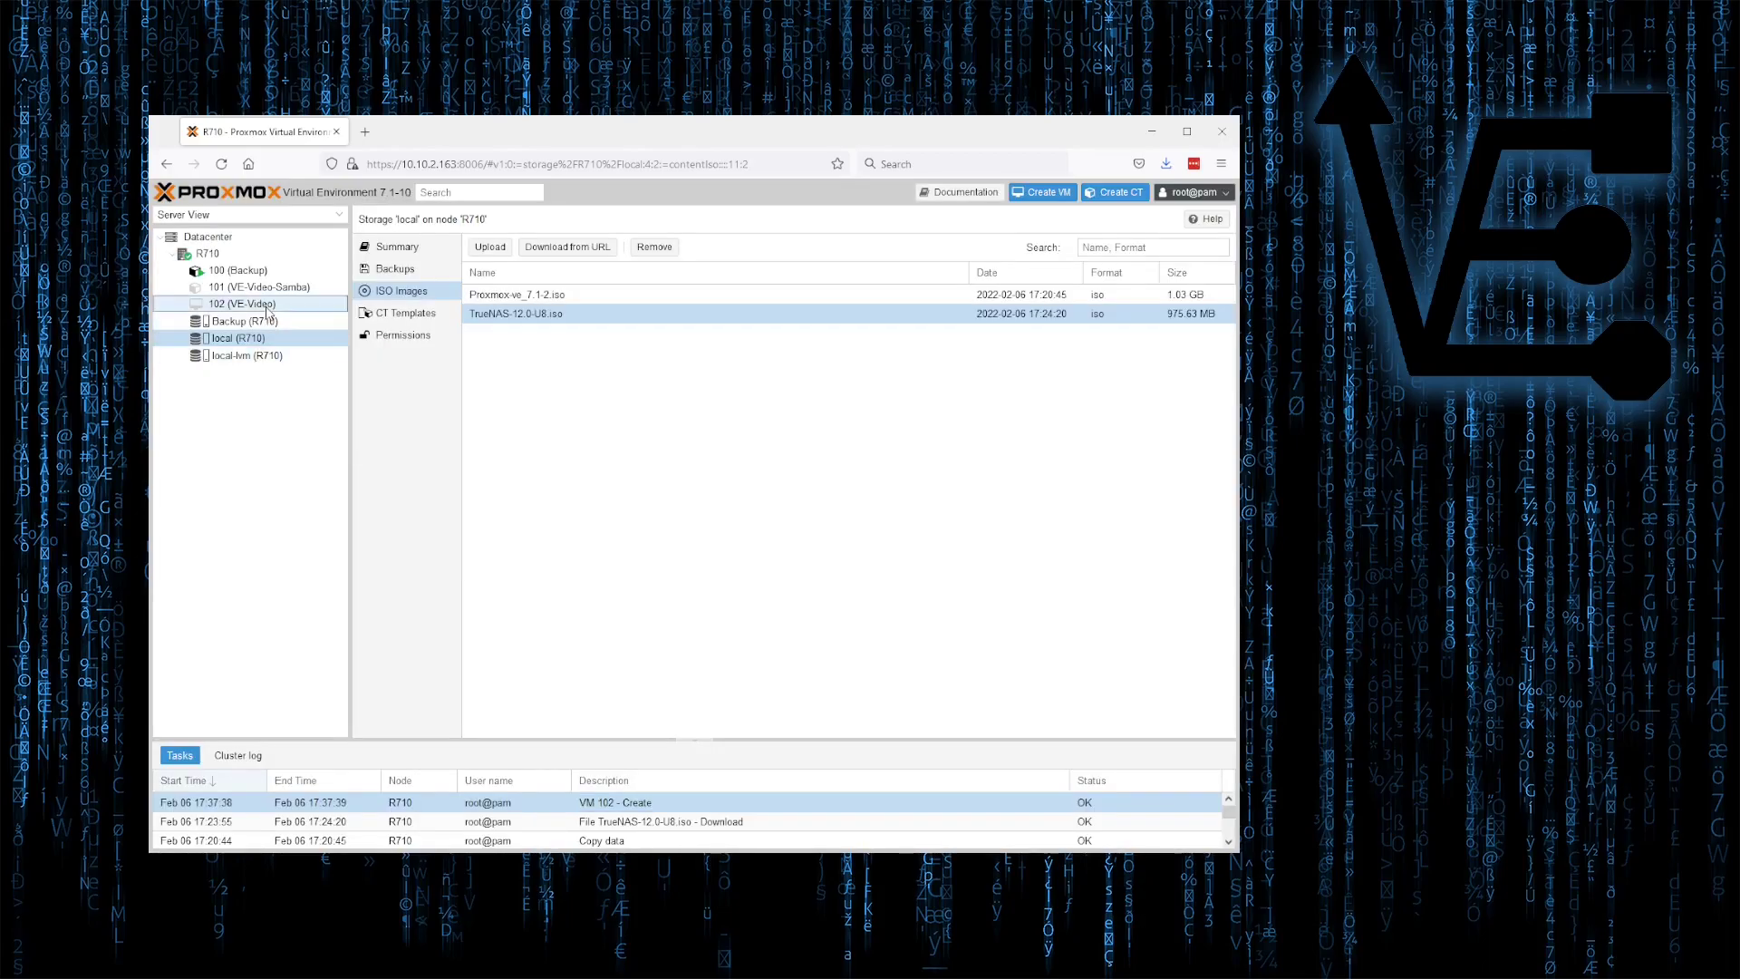
# View the VE-Video virtual machine's summary, its manual backup settings without running a backup, and its task history.
pyautogui.click(243, 304)
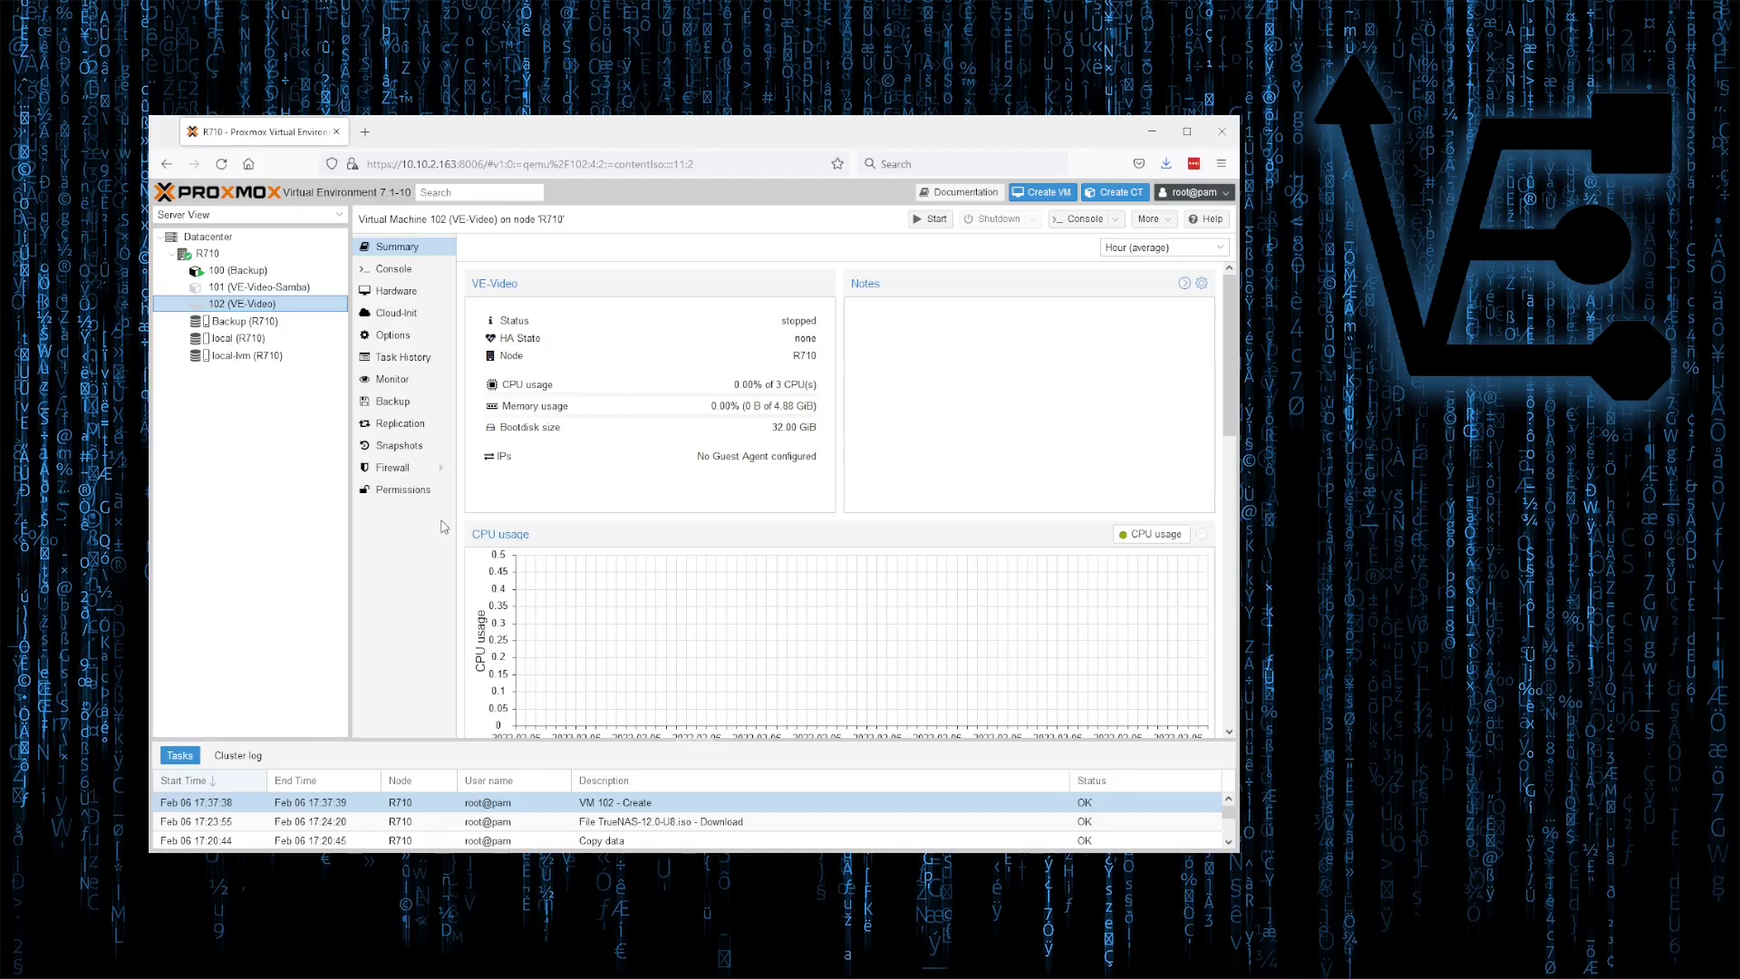
pyautogui.click(437, 400)
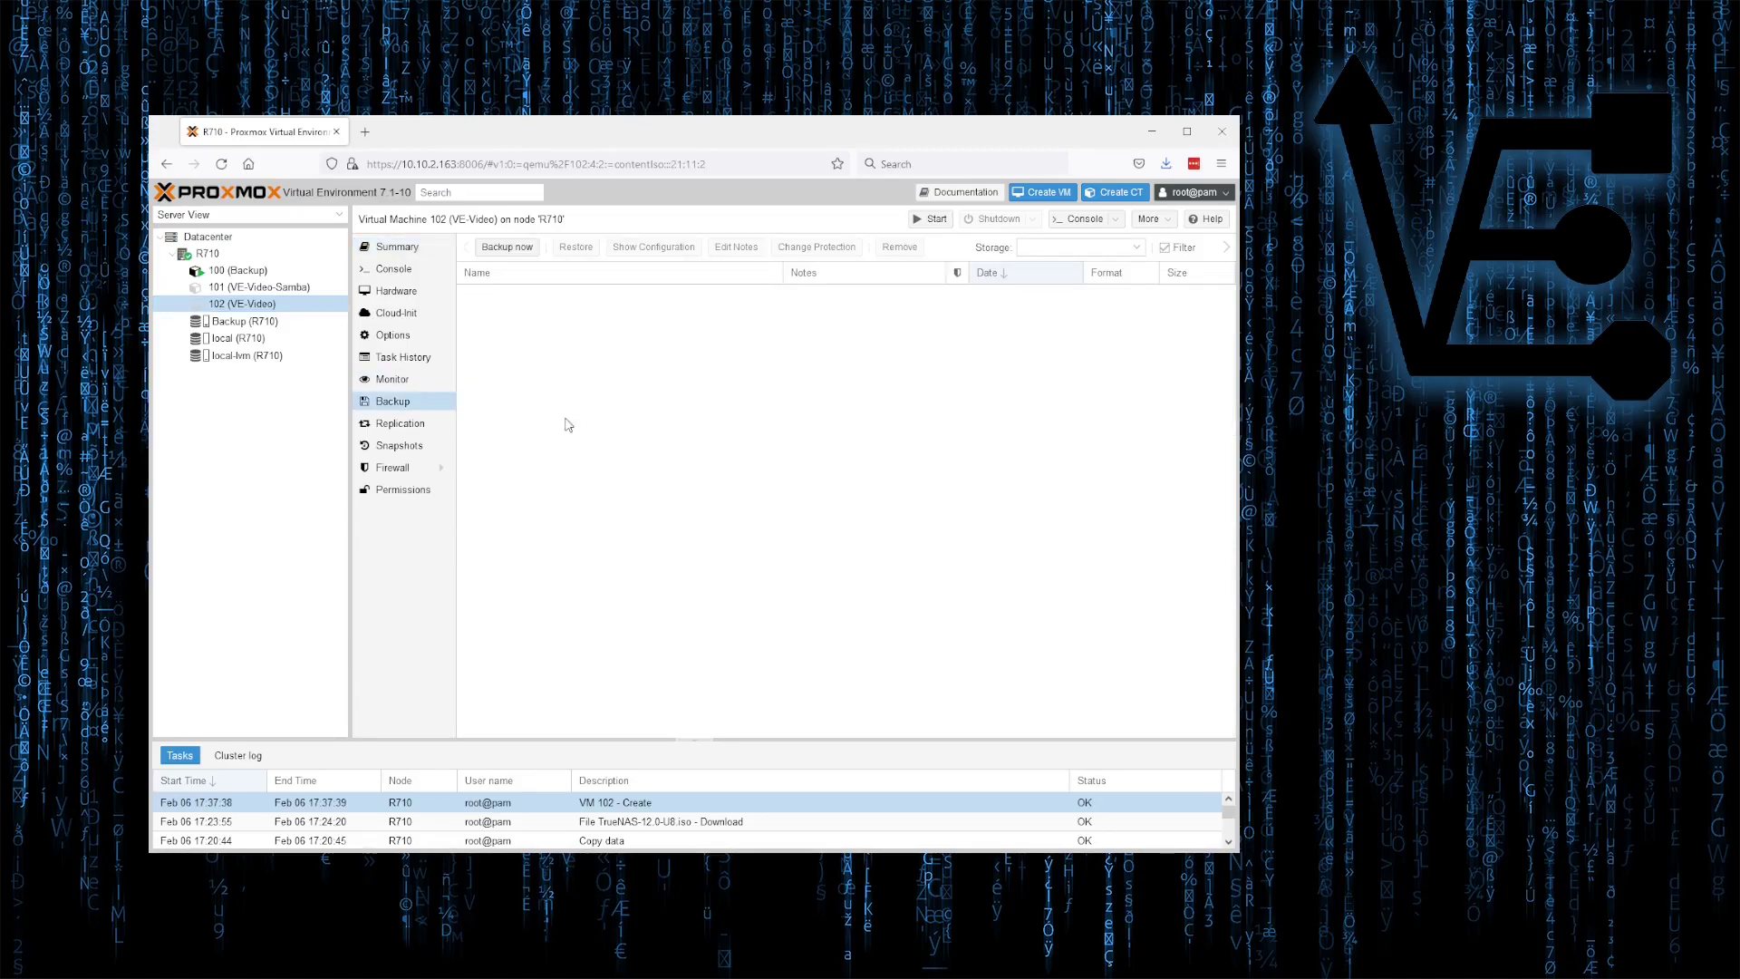
pyautogui.click(518, 252)
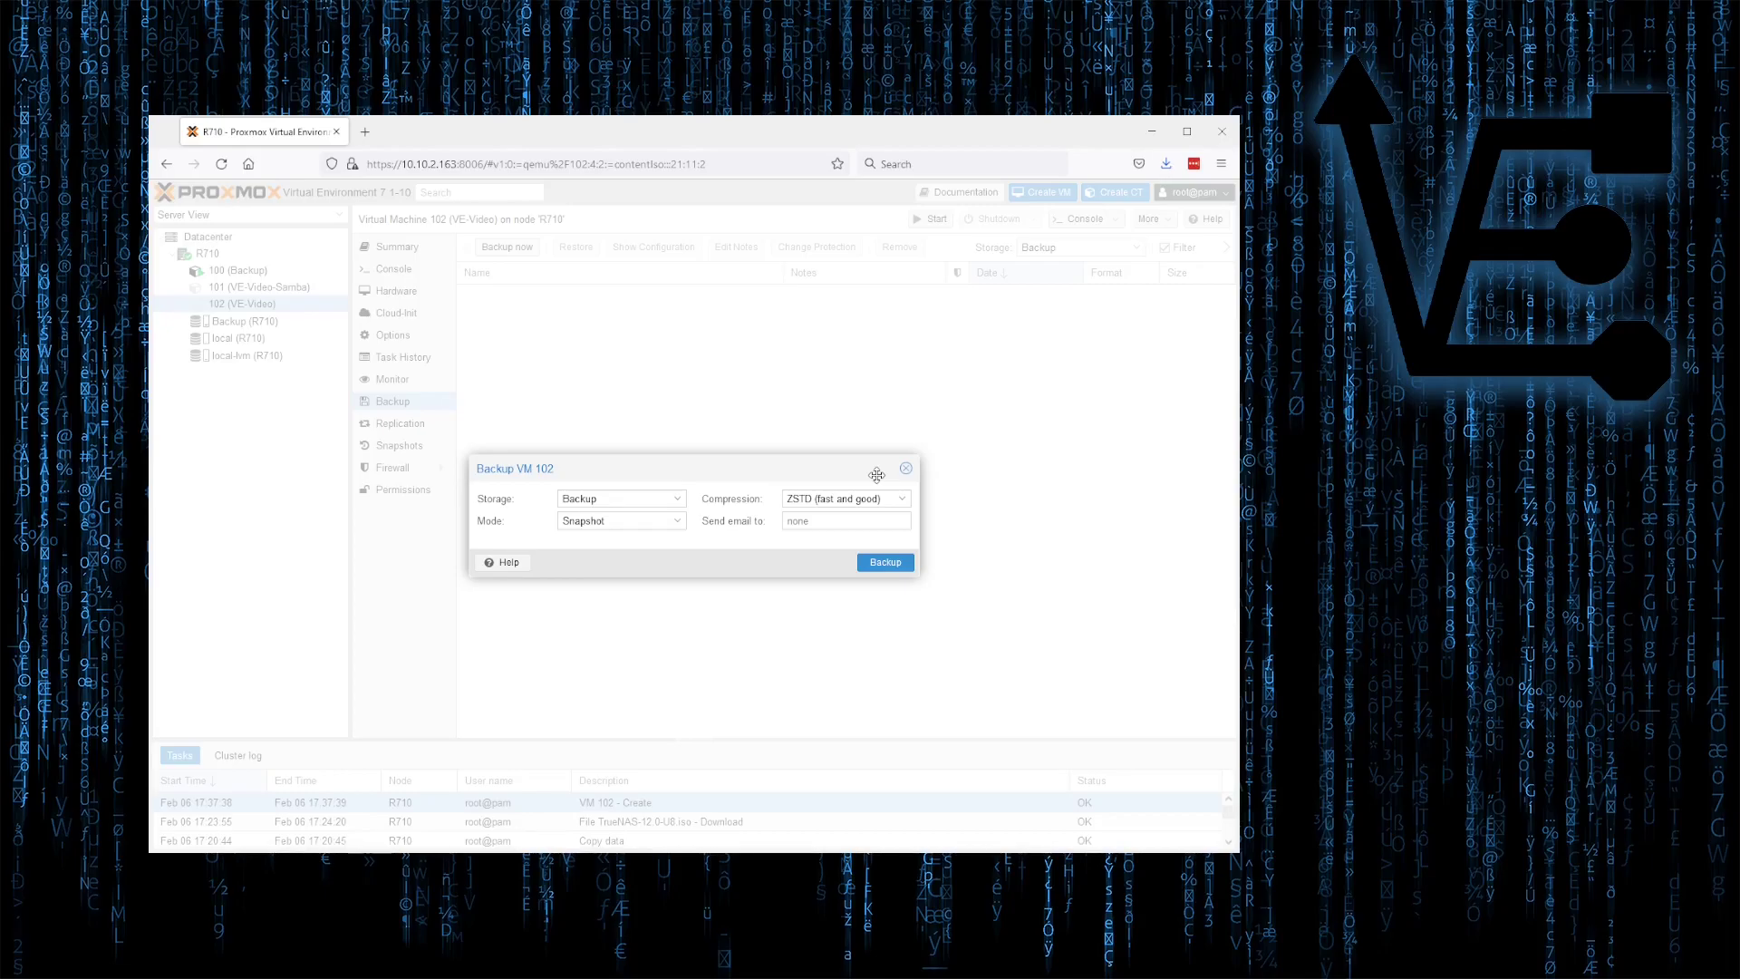
pyautogui.click(905, 468)
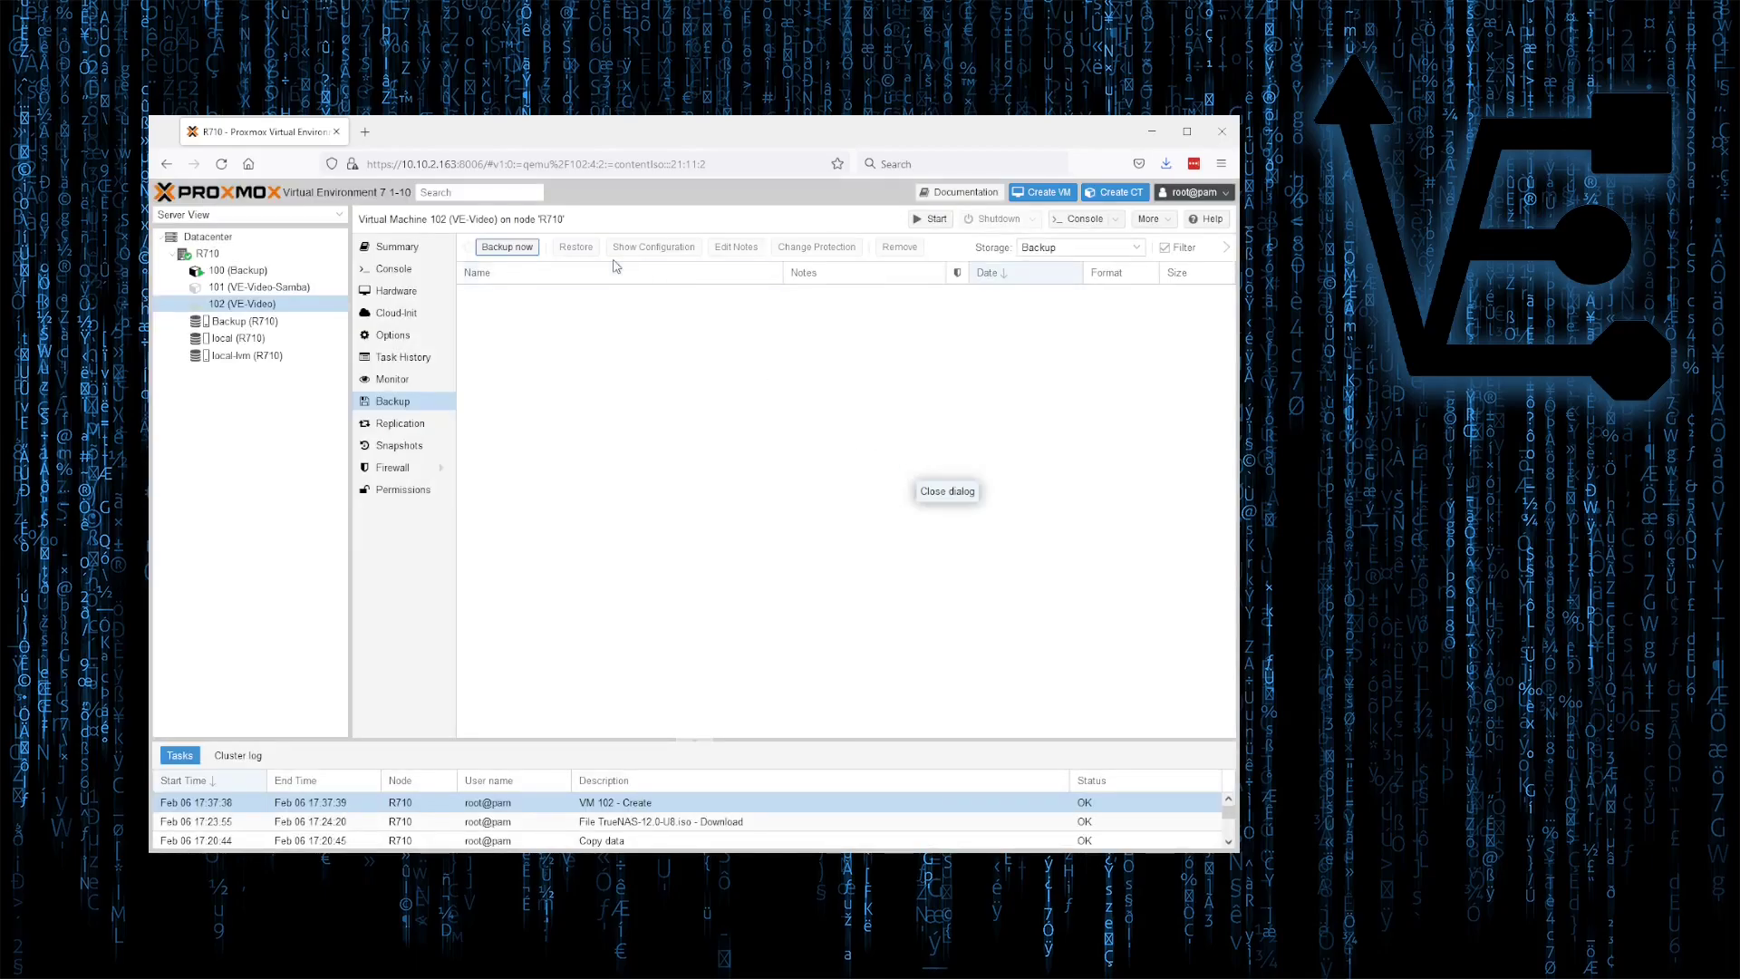
pyautogui.click(413, 357)
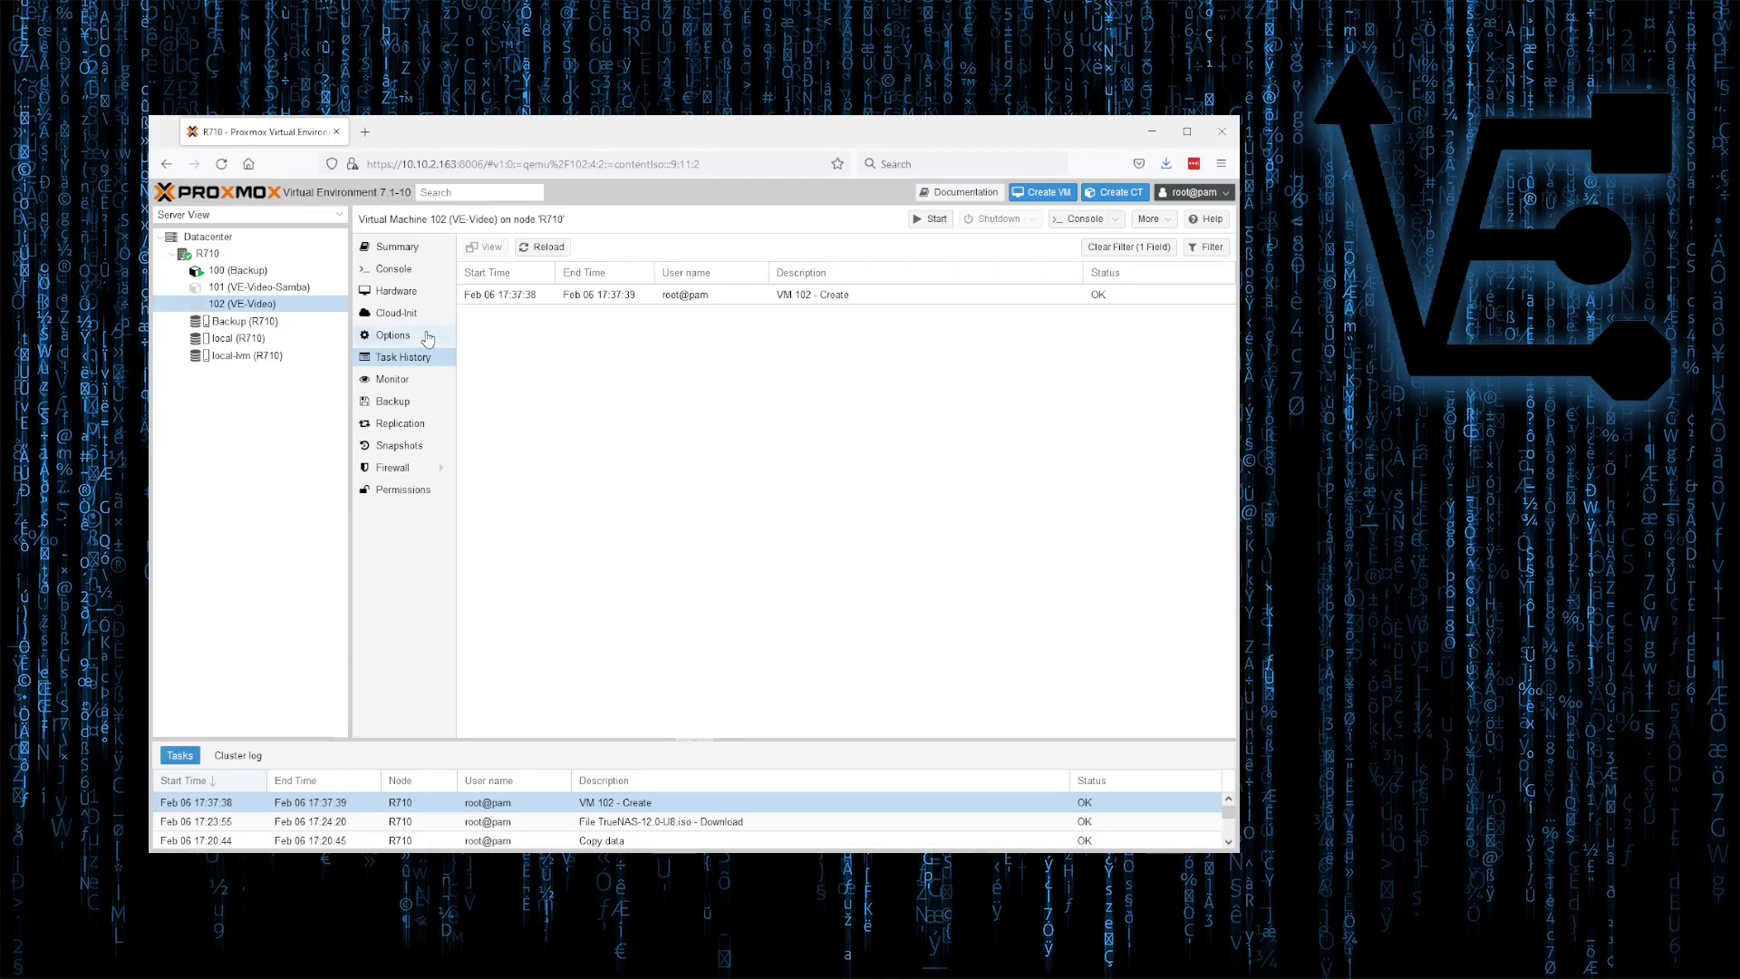
# Try enabling the QEMU Guest Agent in VE-Video's options, and discard the change.
pyautogui.click(392, 334)
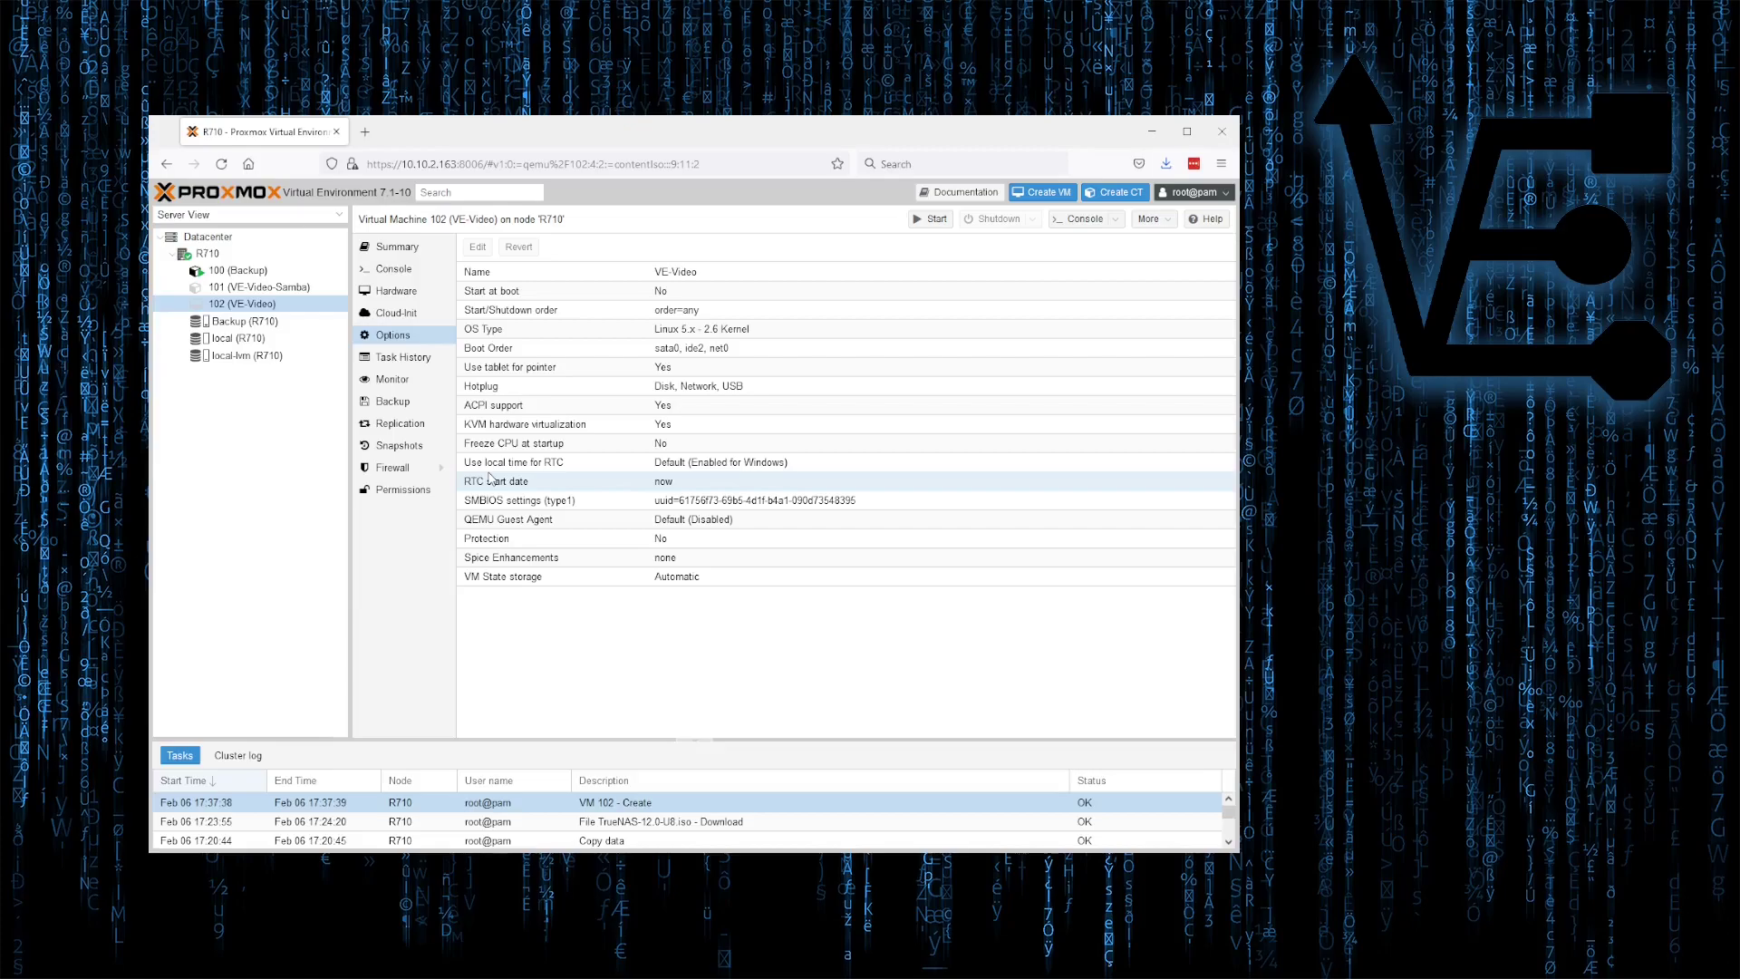
pyautogui.click(528, 520)
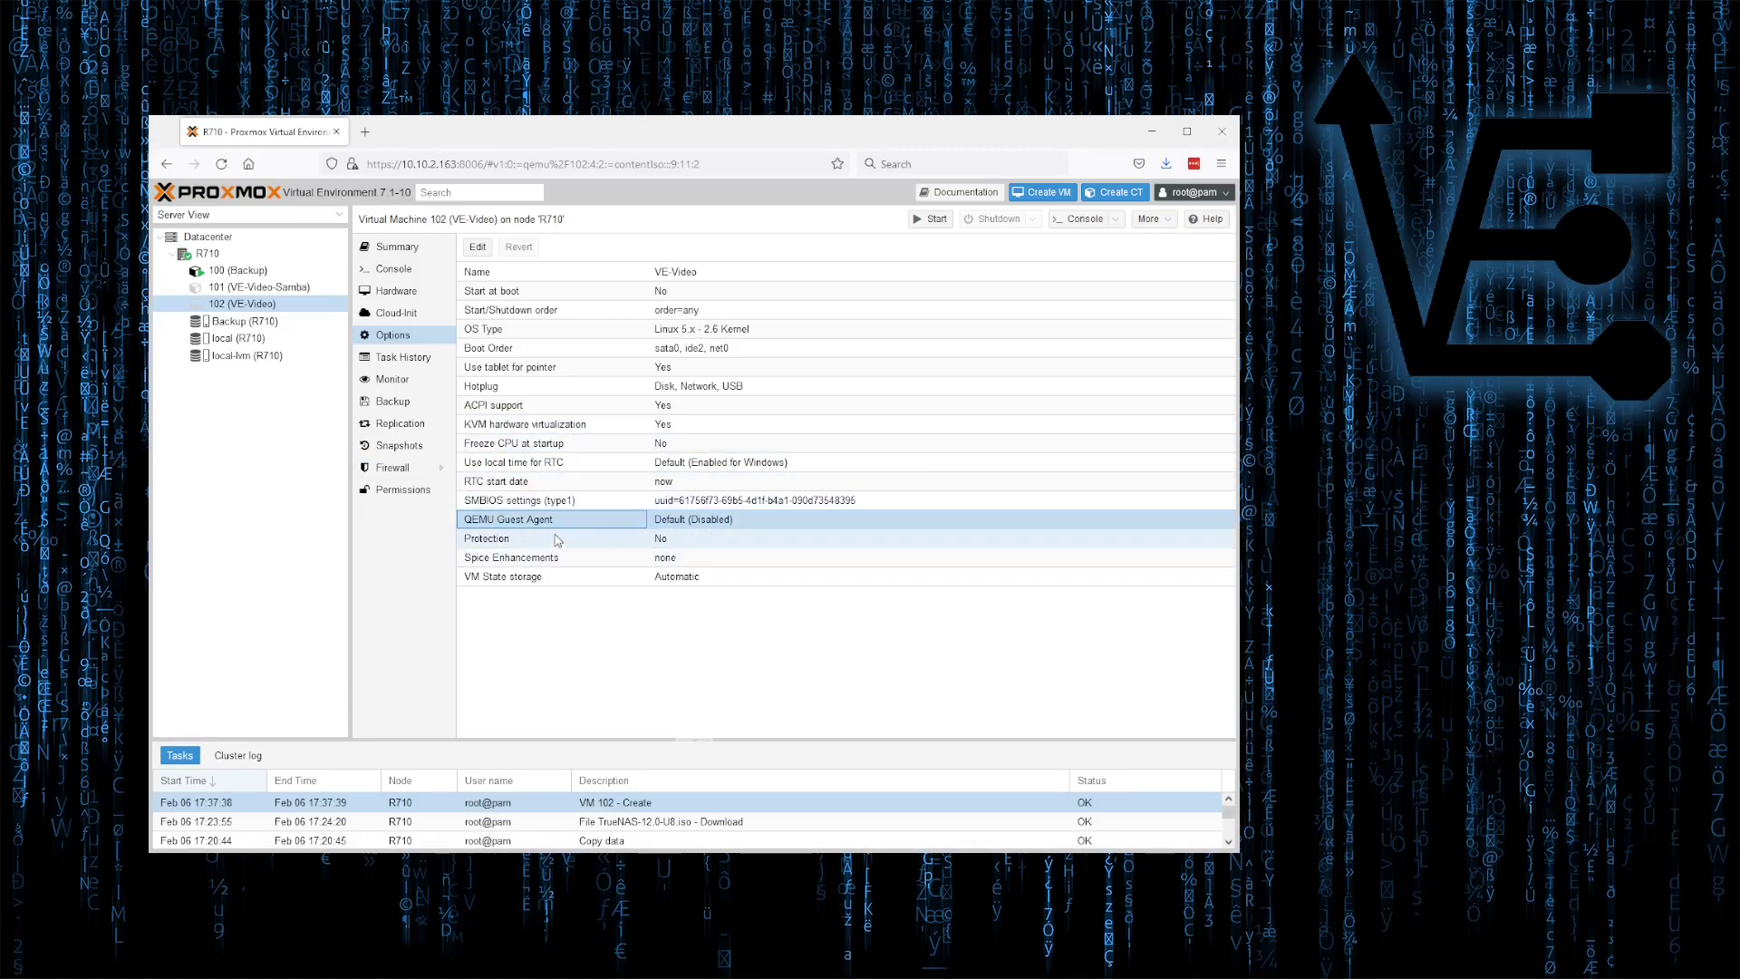
pyautogui.click(478, 246)
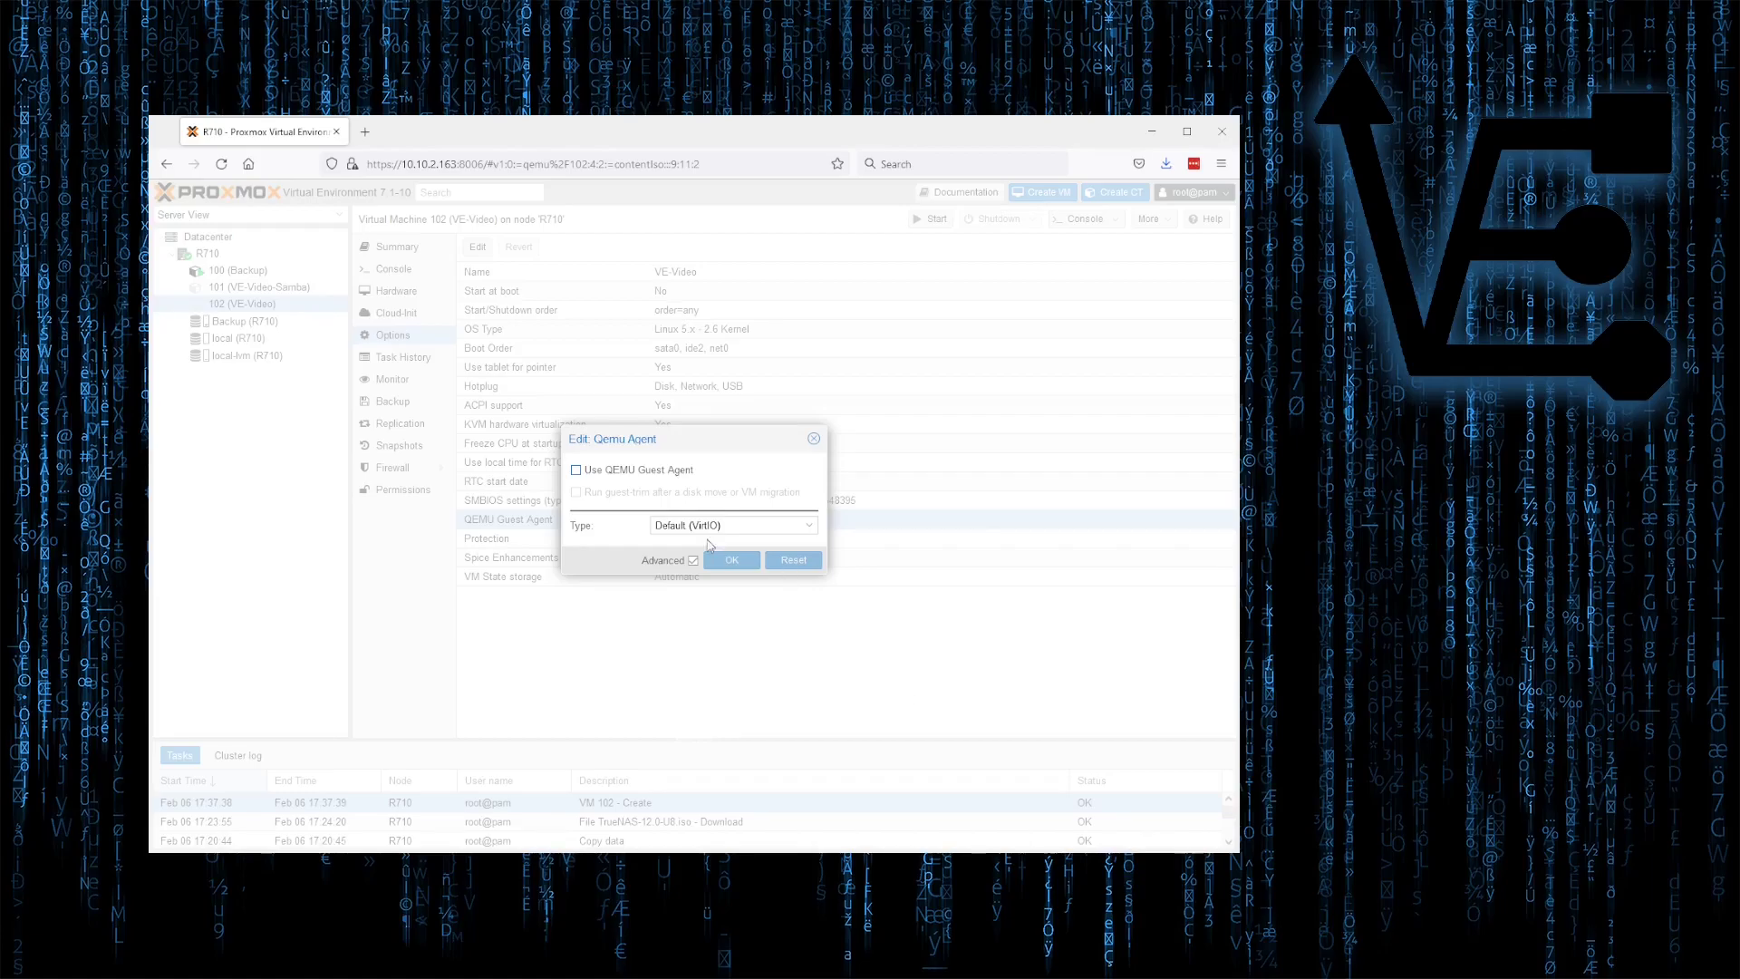
pyautogui.click(652, 475)
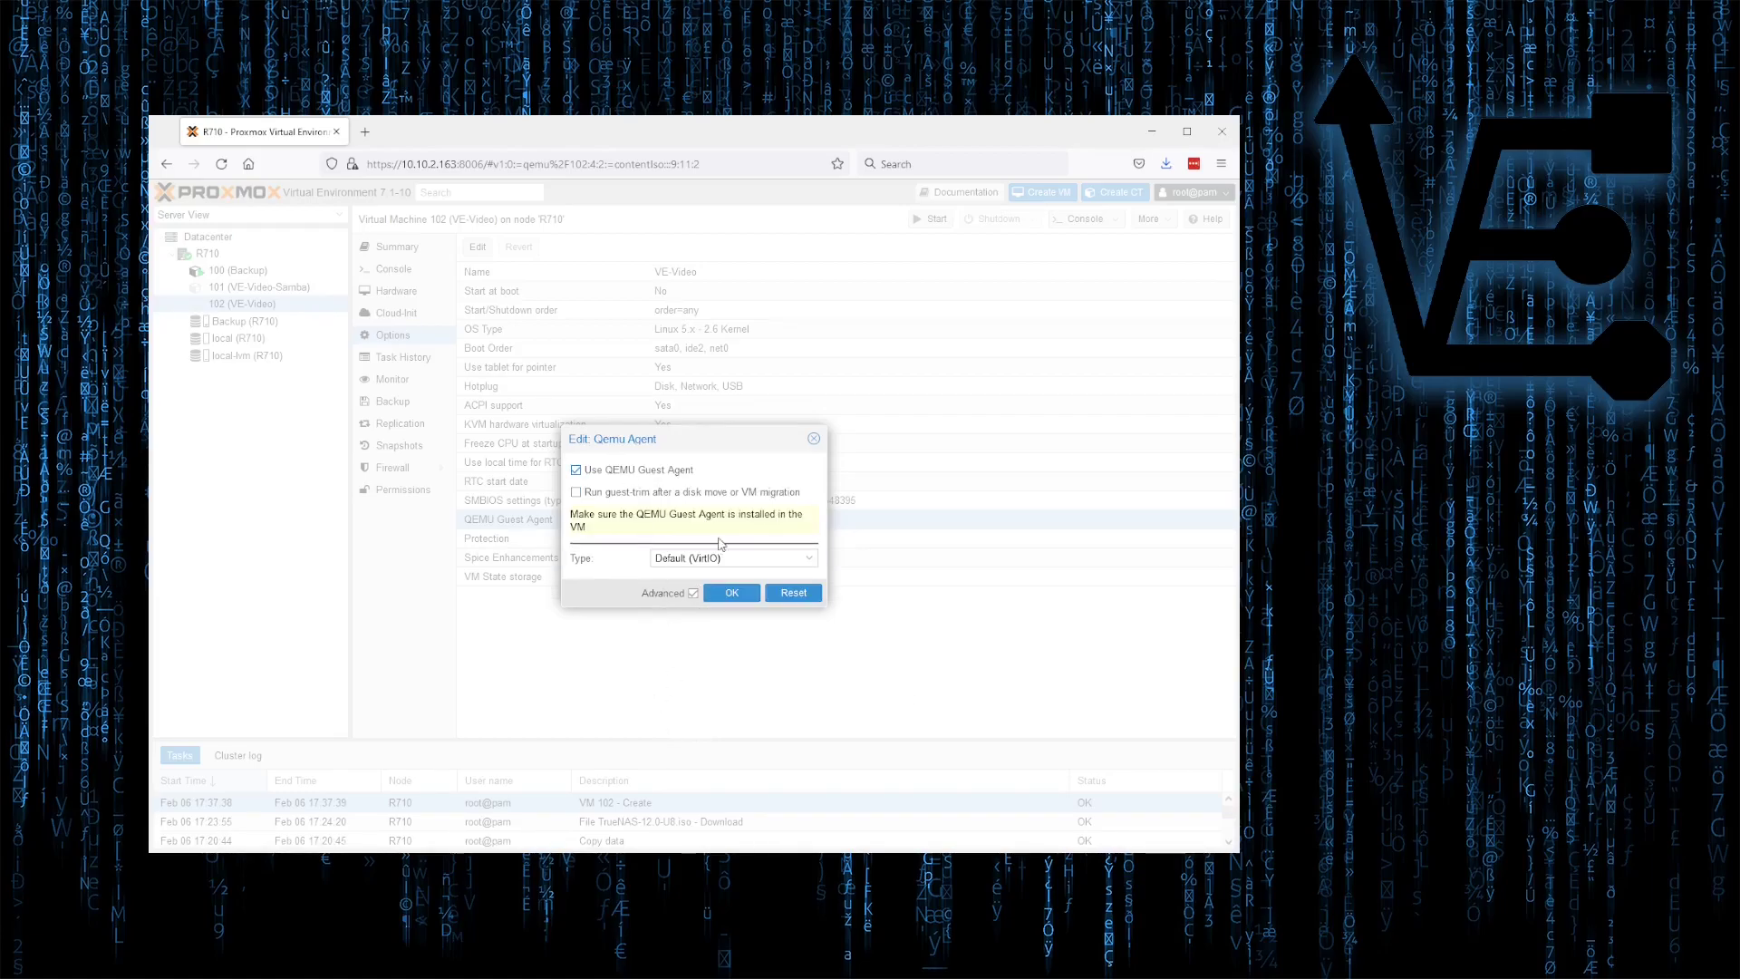
pyautogui.click(813, 439)
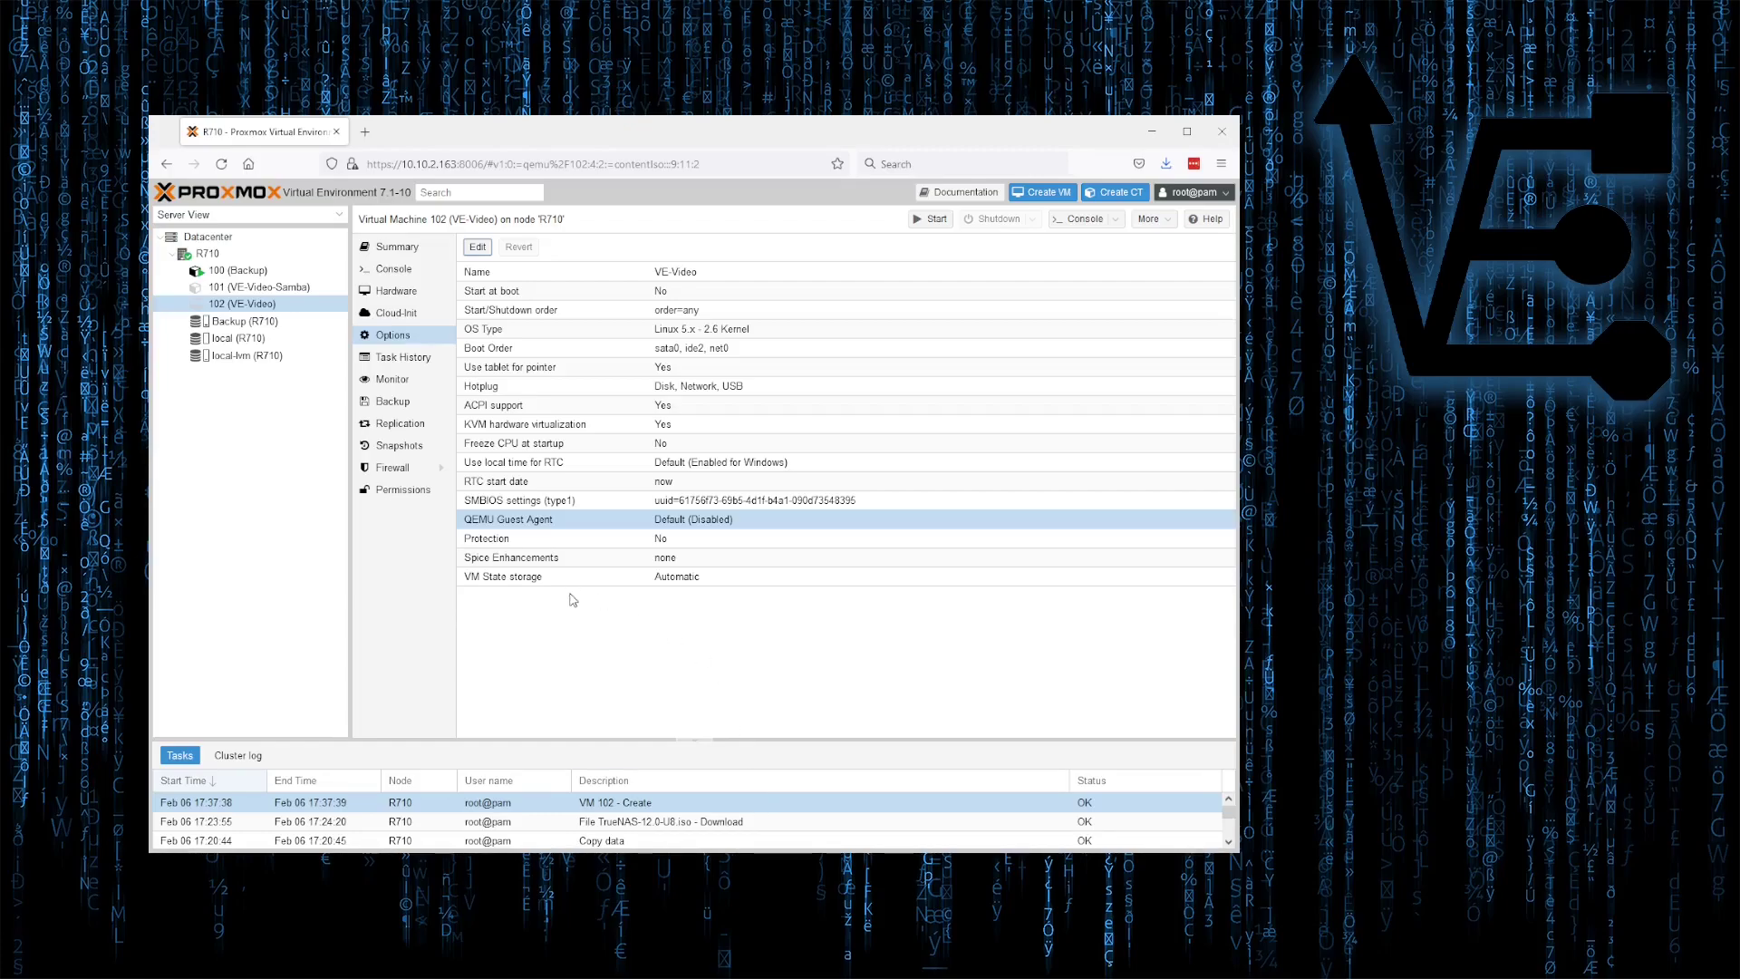
# Examine VE-Video's boot order and hotplug options and its list of hardware.
pyautogui.click(752, 349)
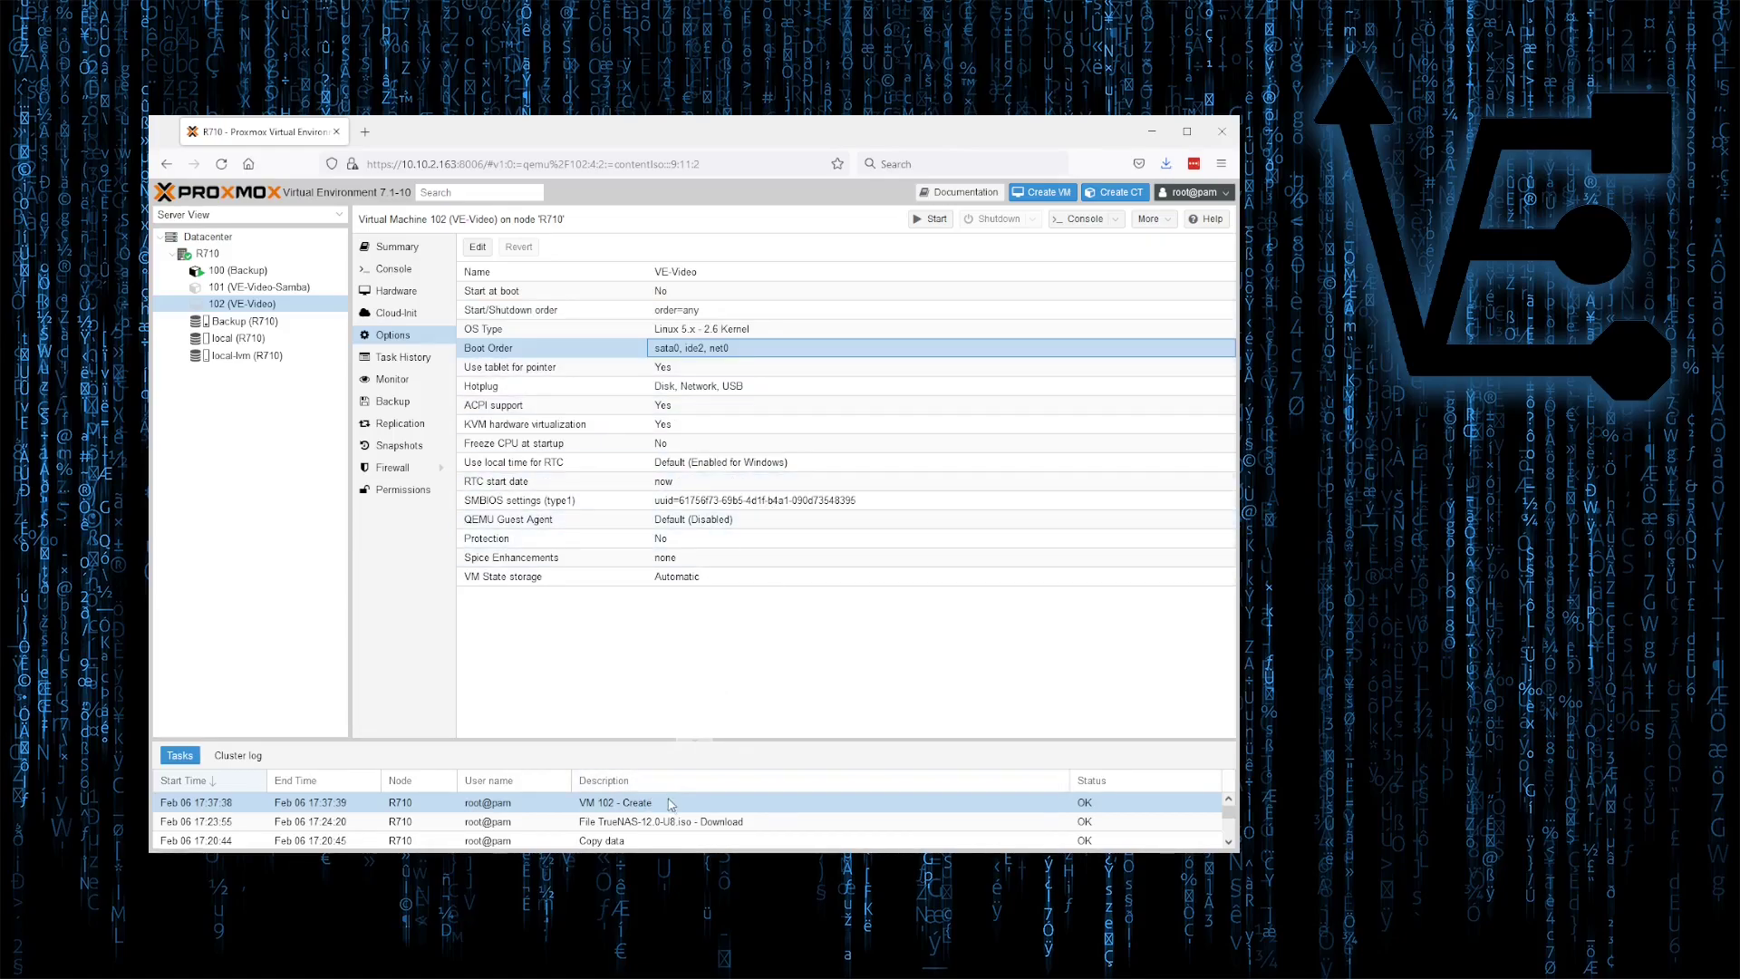
pyautogui.click(775, 387)
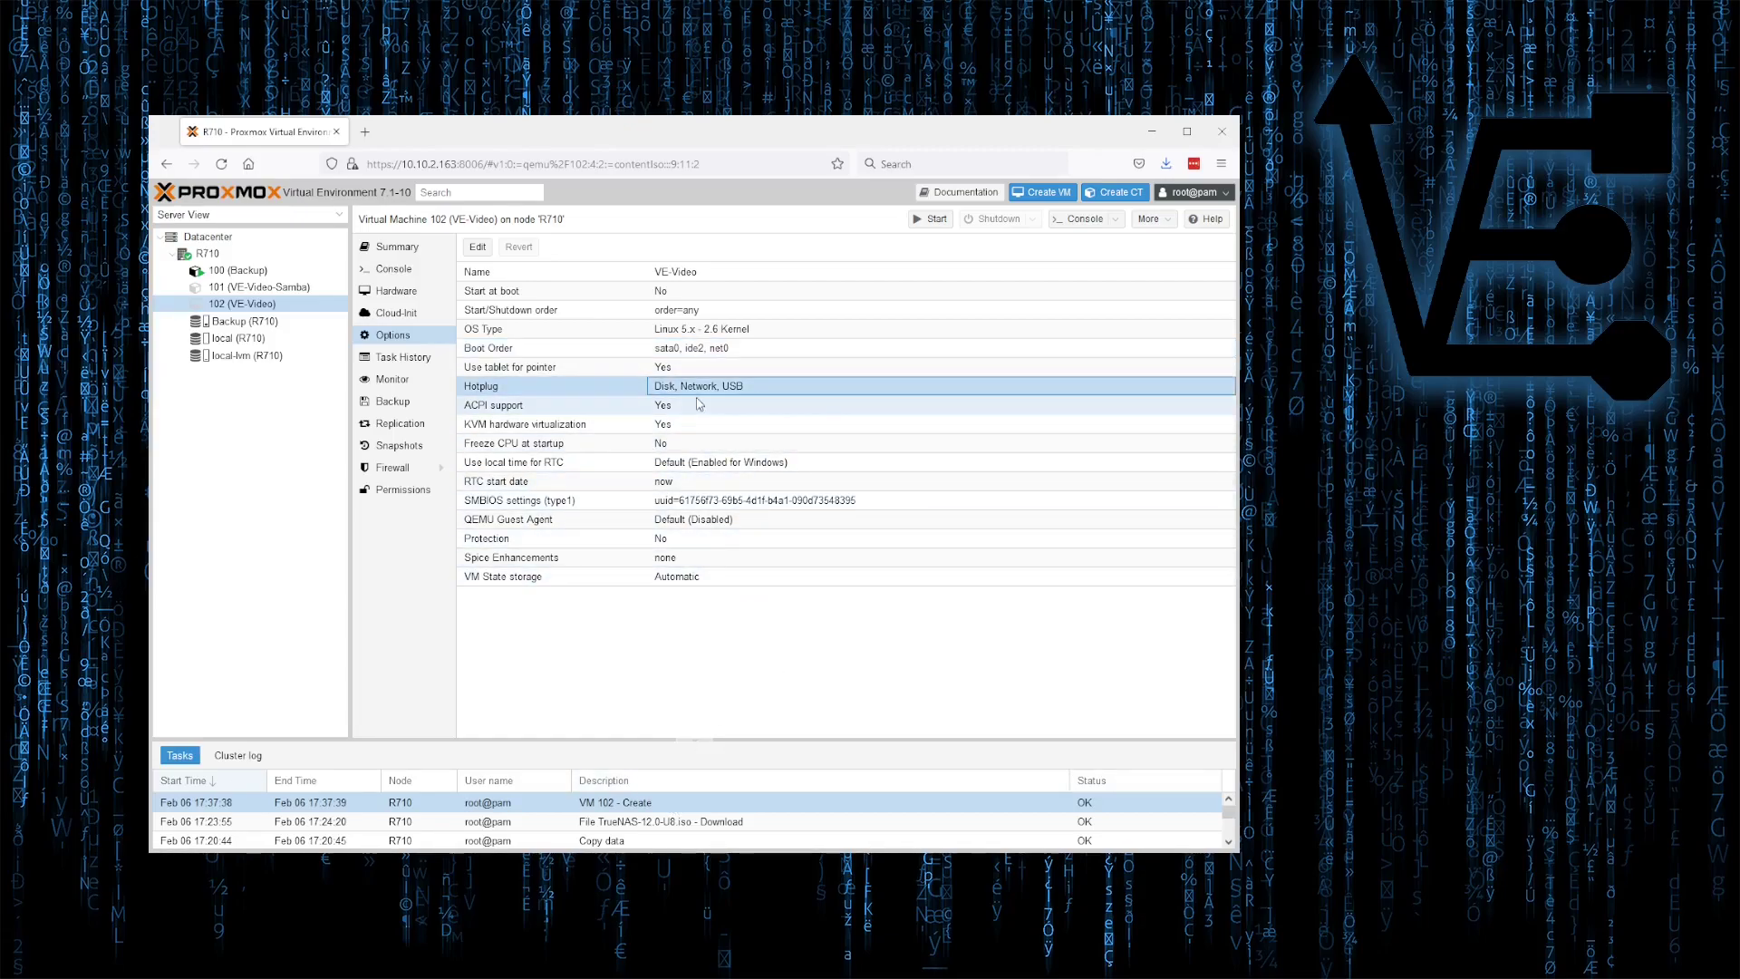
pyautogui.click(397, 292)
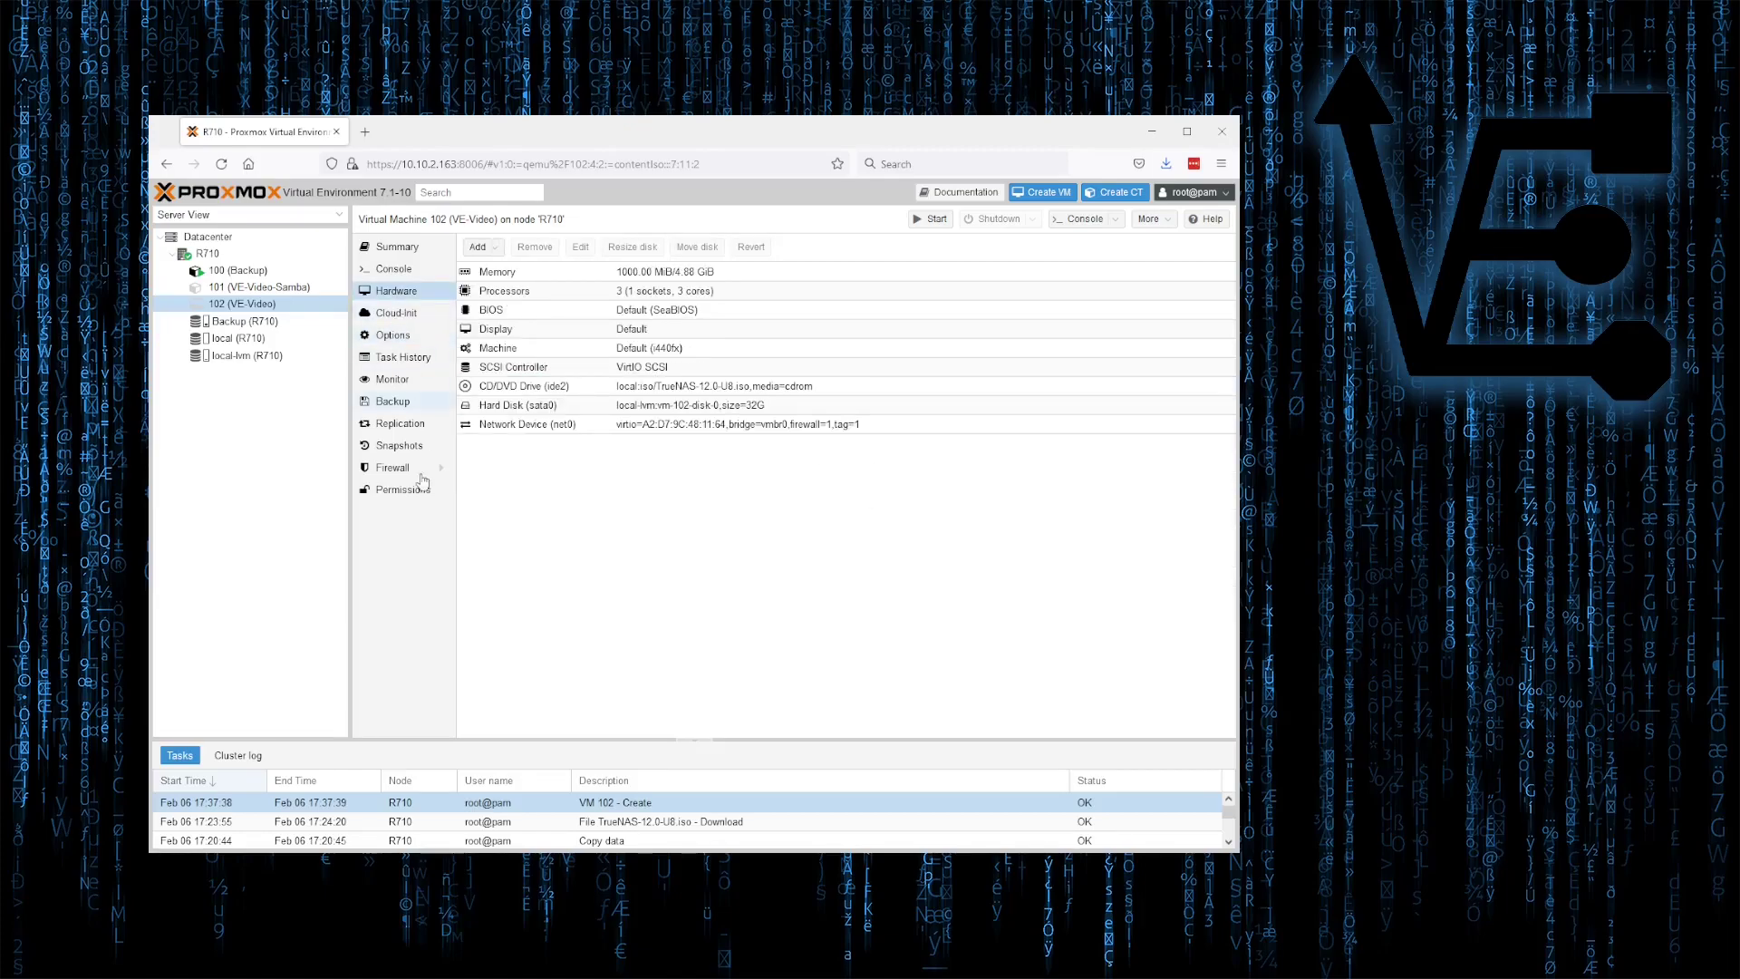
# Begin adding a USB device to VE-Video, trying USB KEYBOARD passthrough by port 5-1 and by device ID 258a:0001.
pyautogui.click(492, 251)
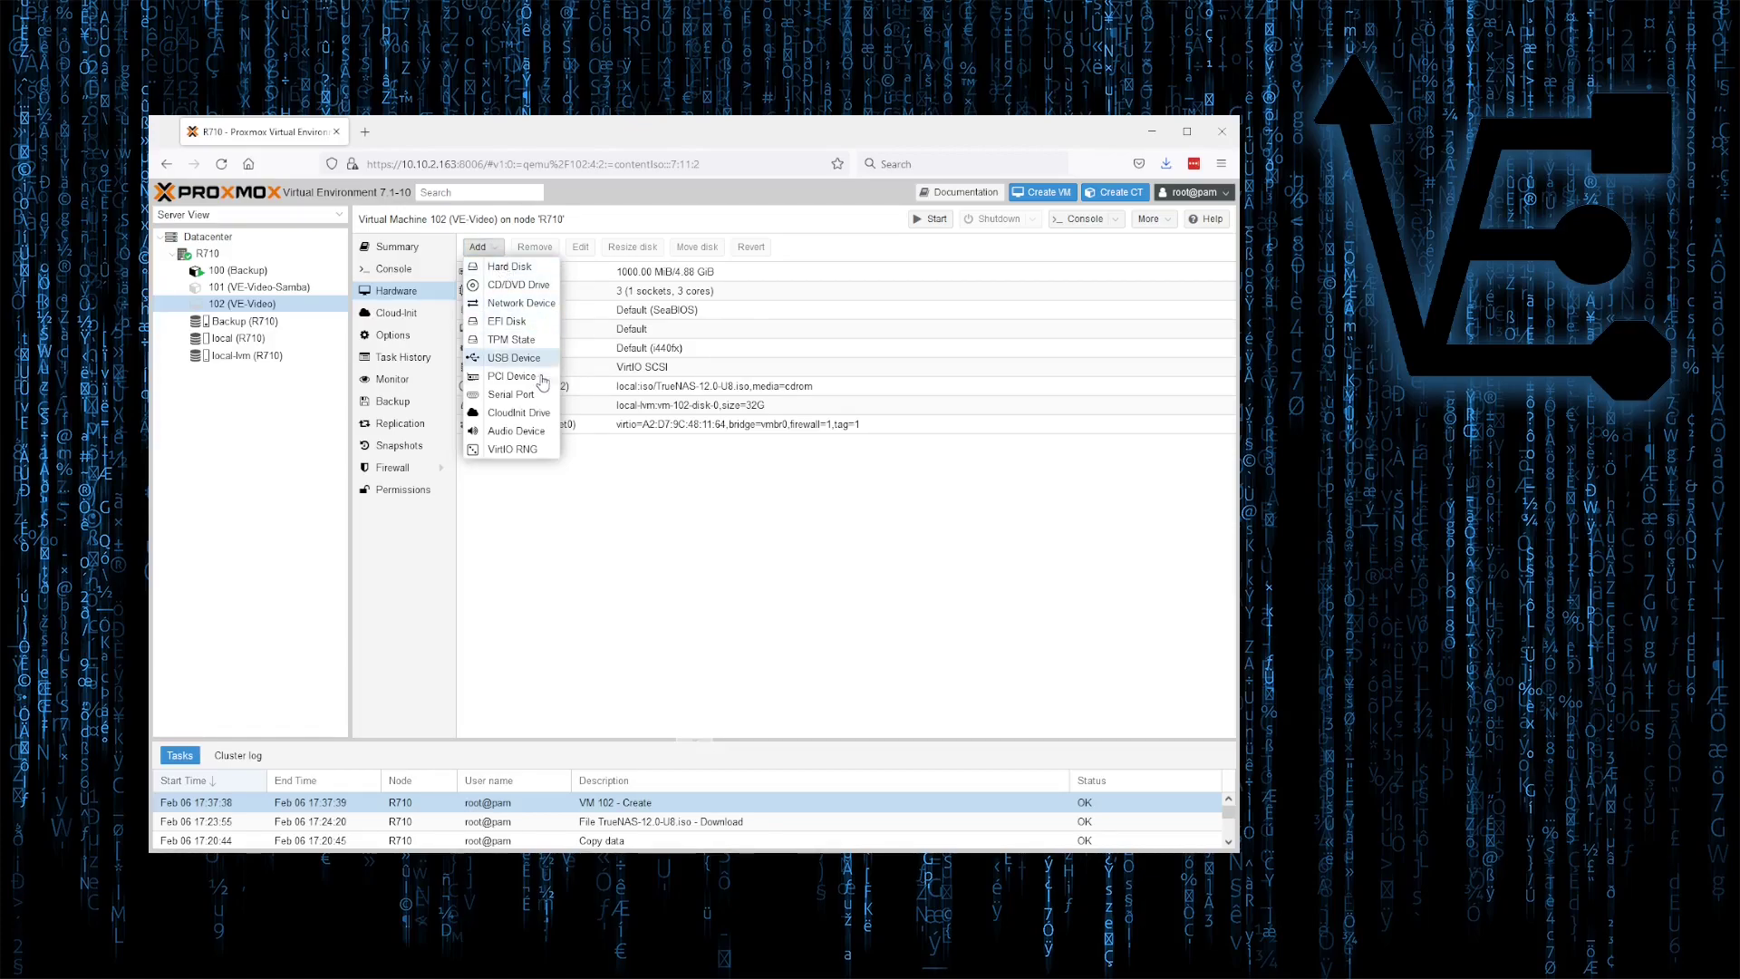
pyautogui.click(513, 358)
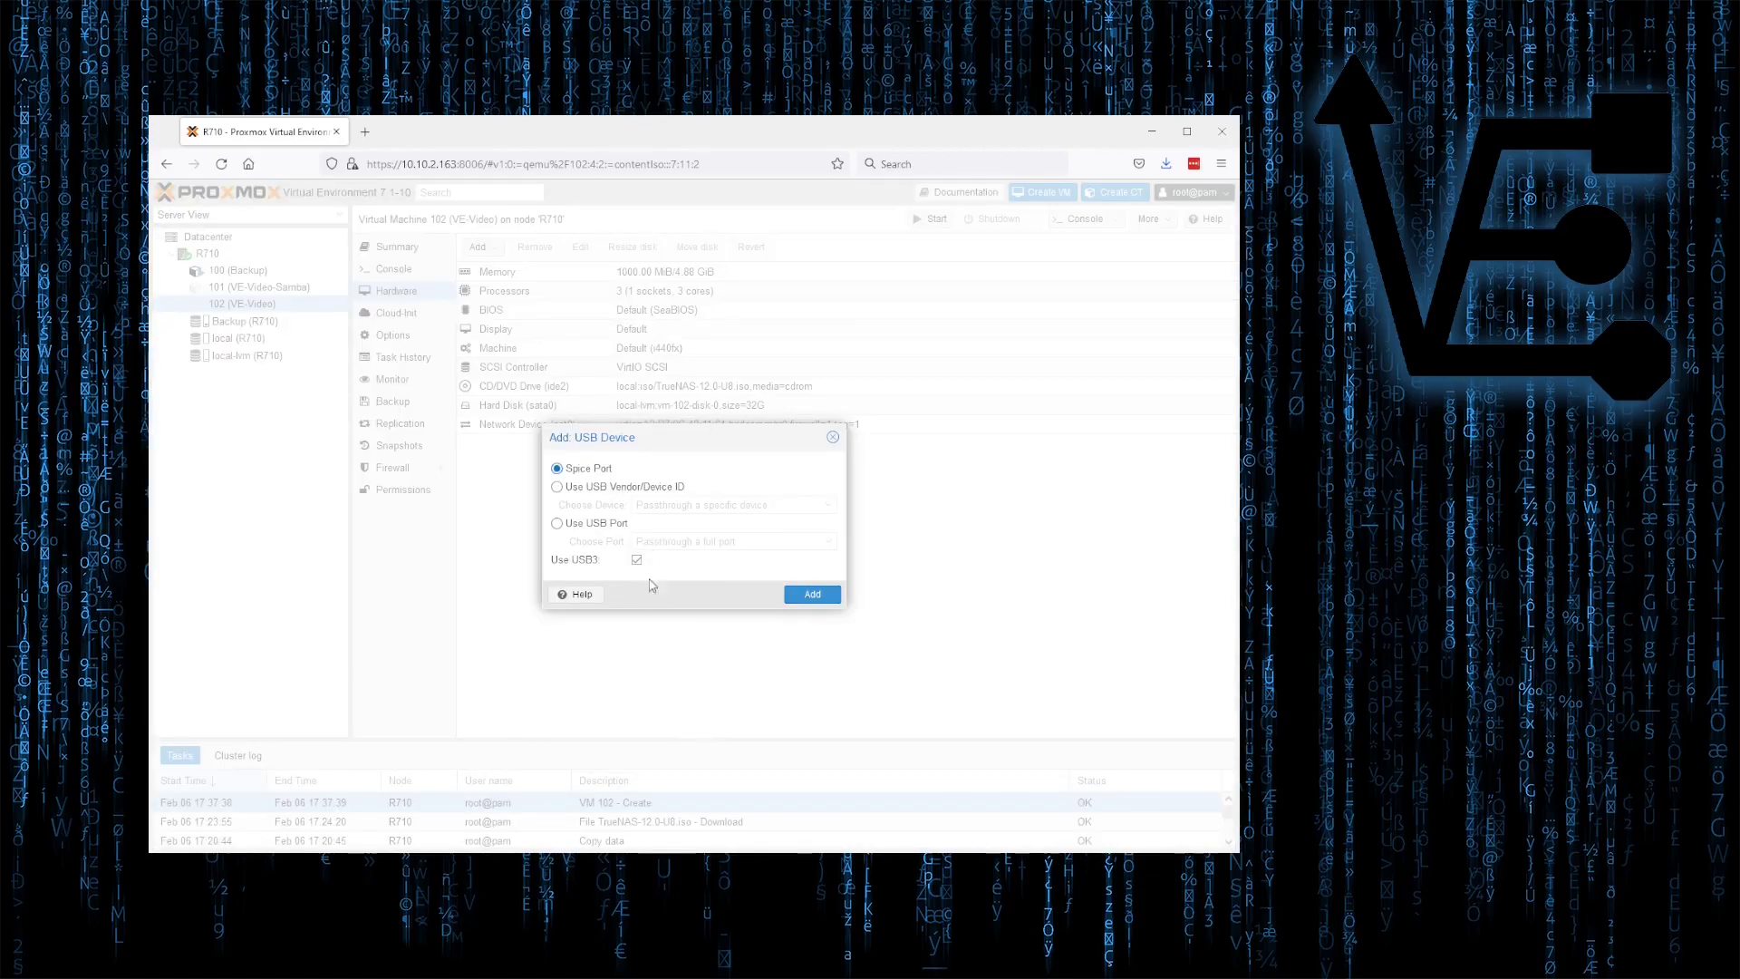
pyautogui.click(608, 490)
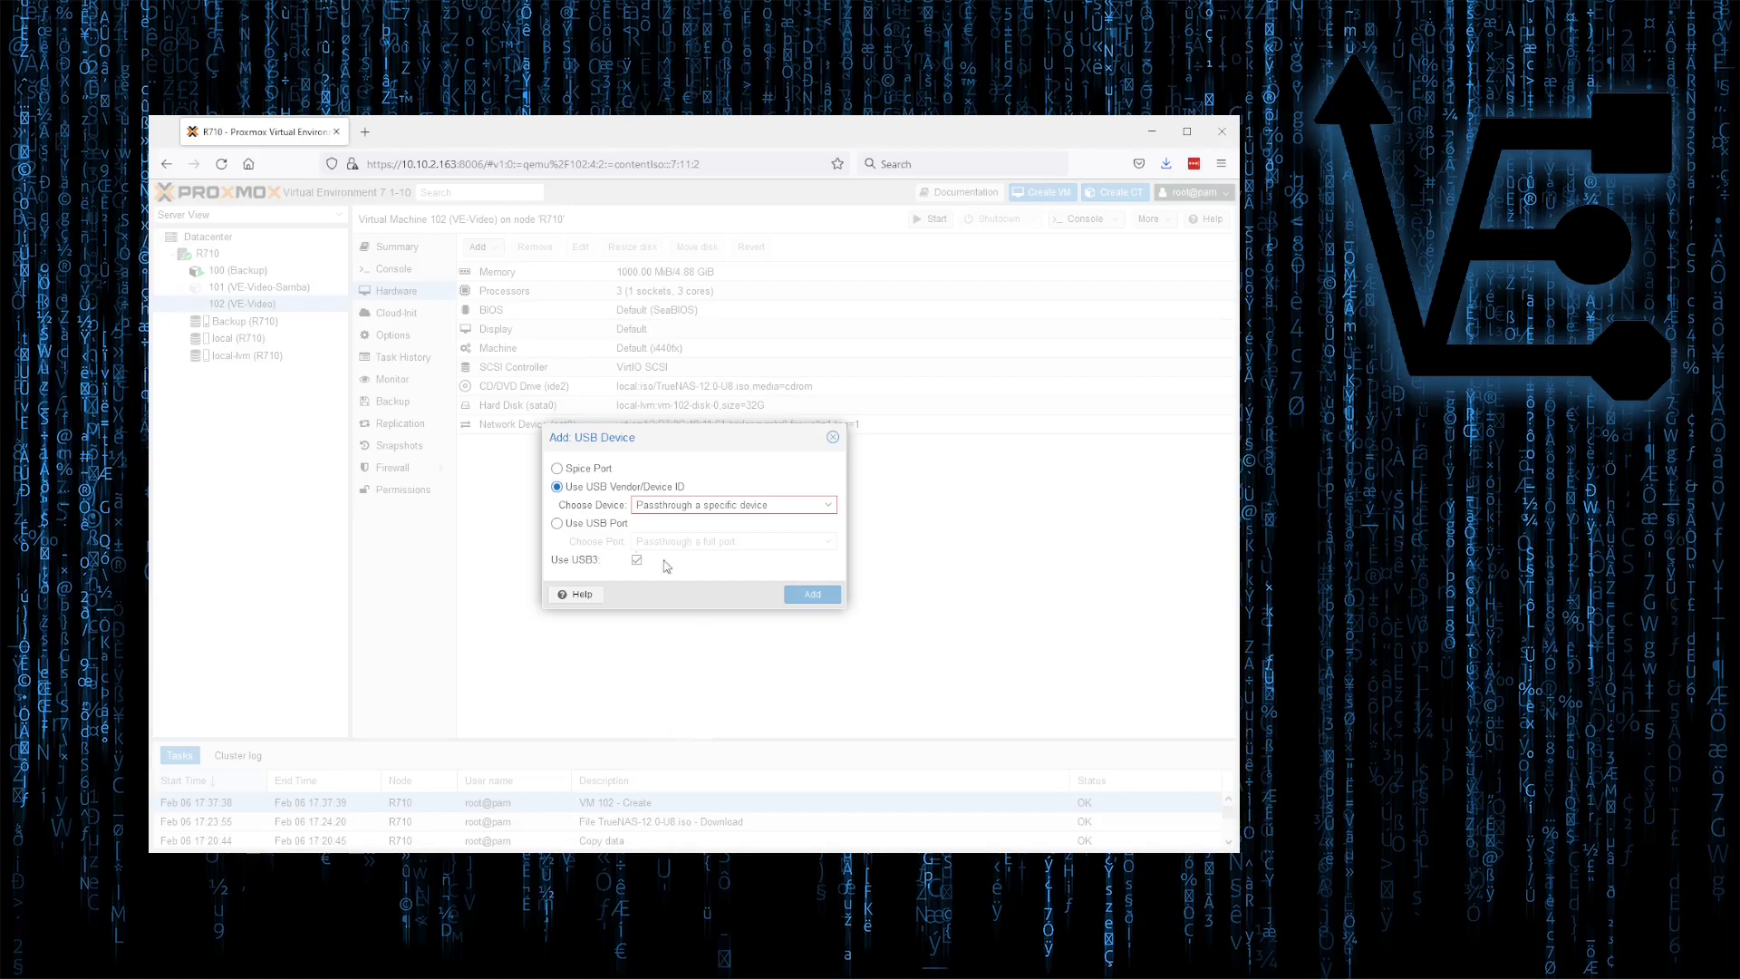
pyautogui.click(614, 525)
pyautogui.click(827, 541)
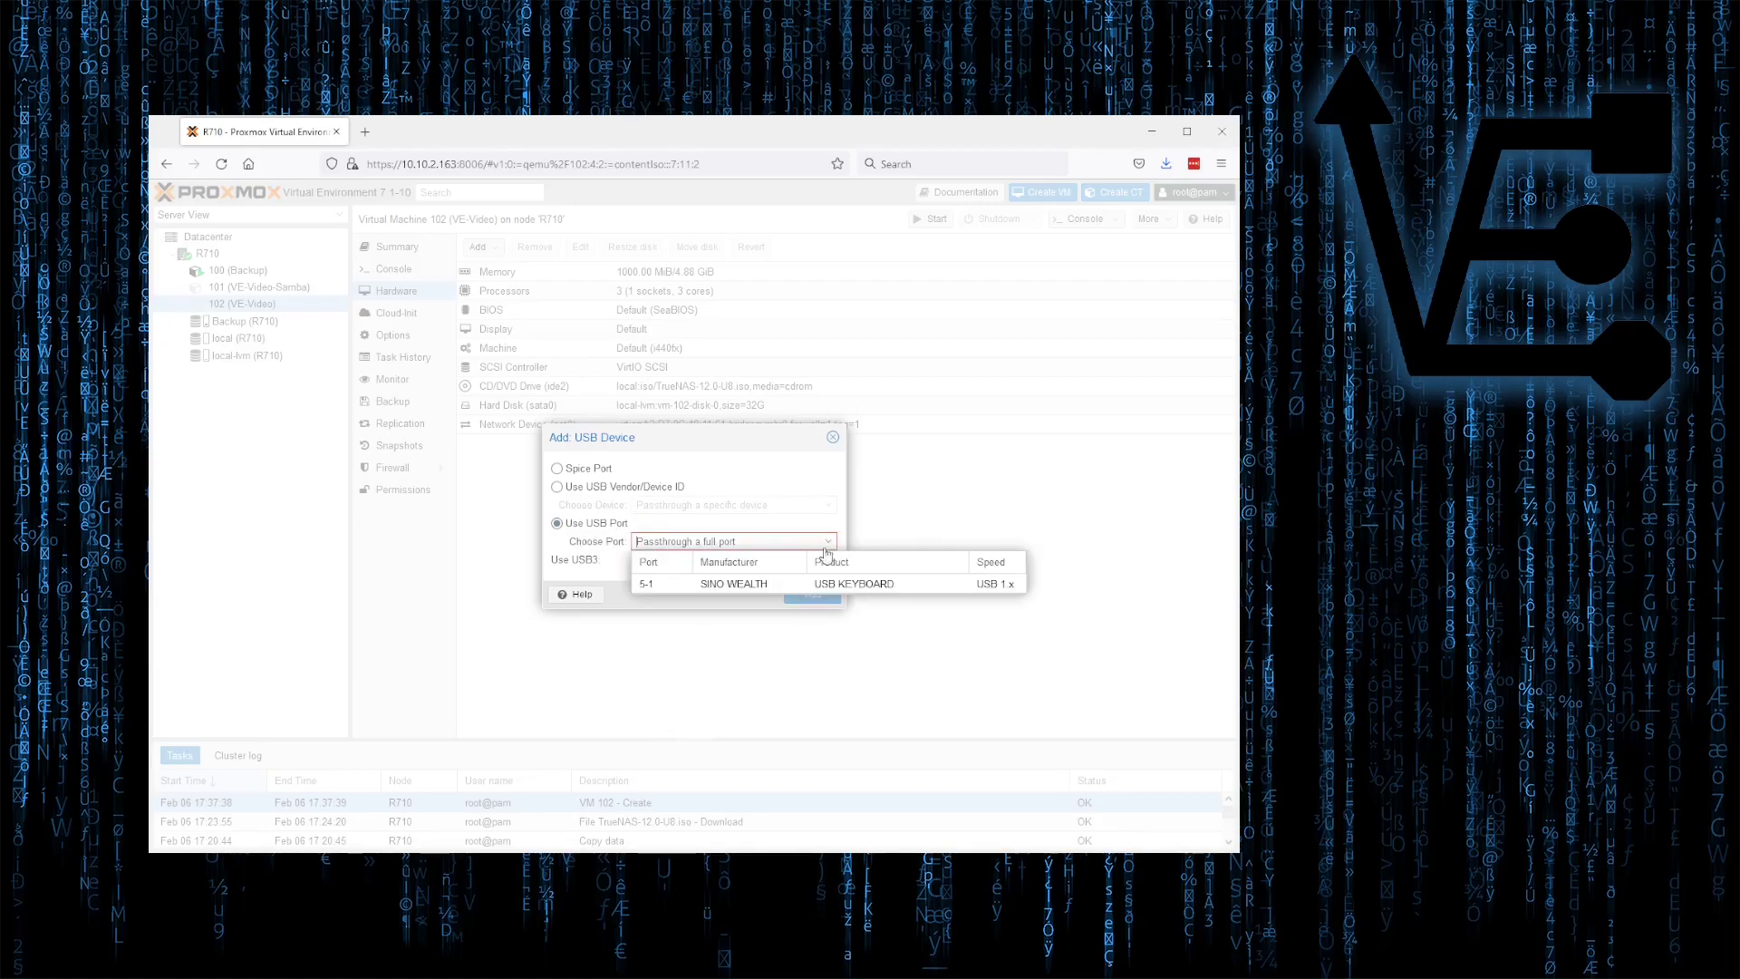
pyautogui.click(1017, 583)
pyautogui.click(600, 490)
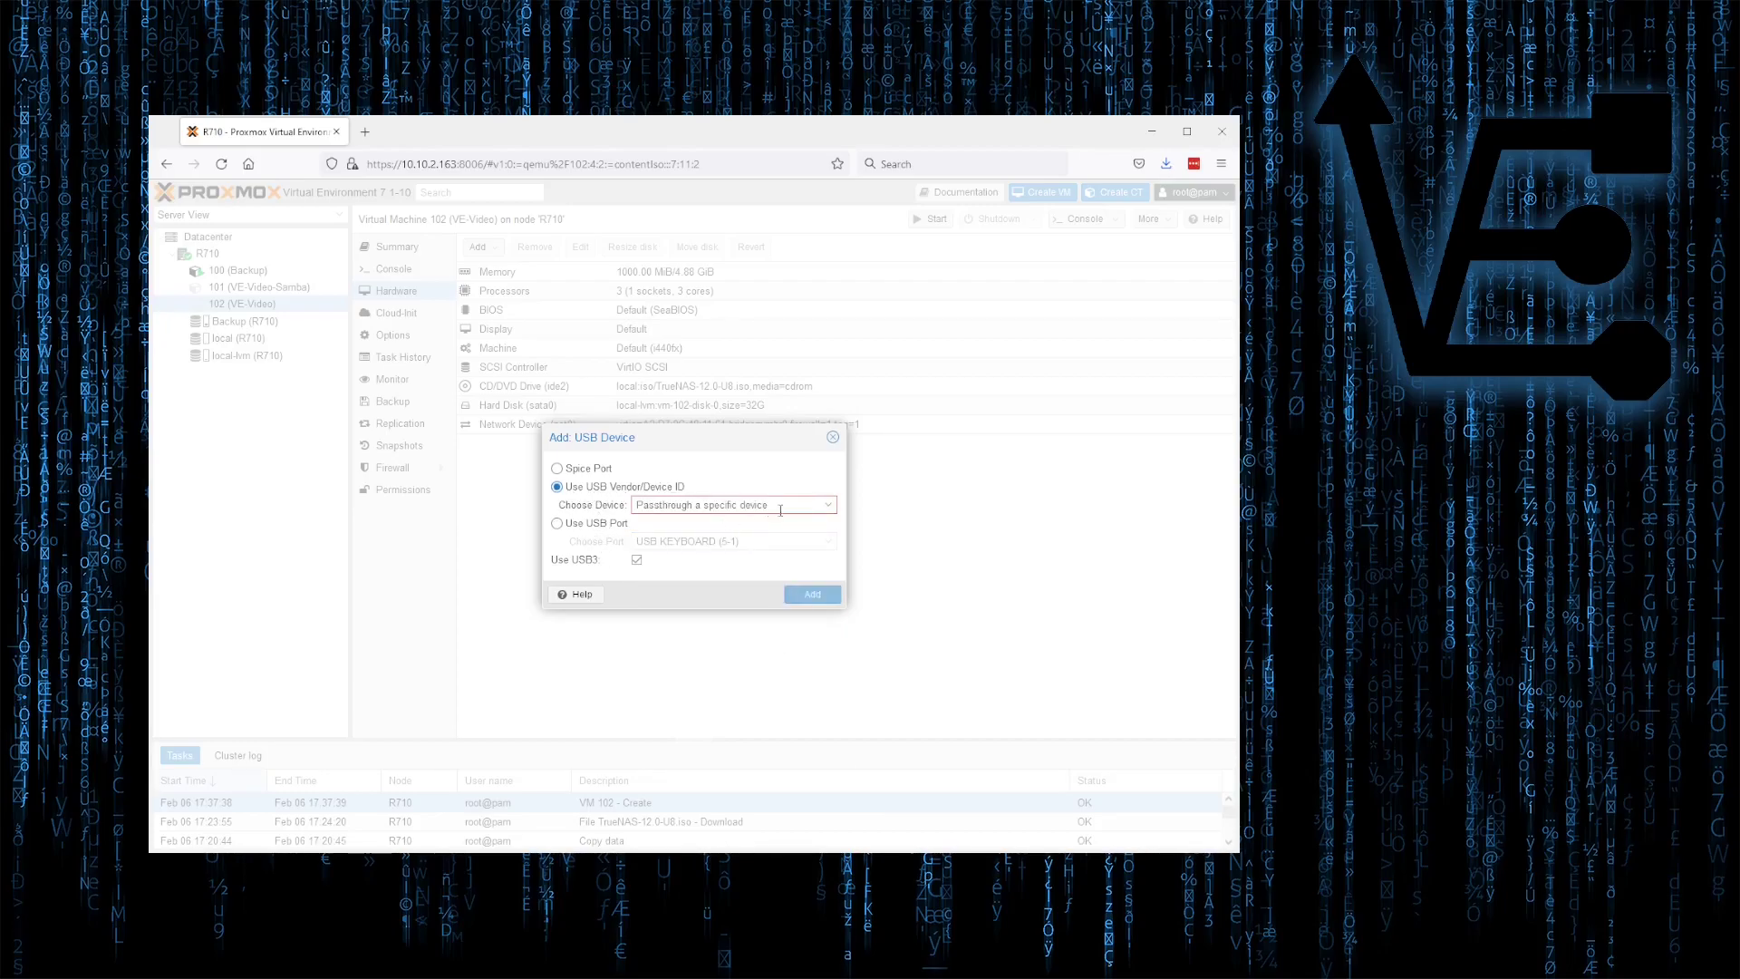
pyautogui.click(825, 508)
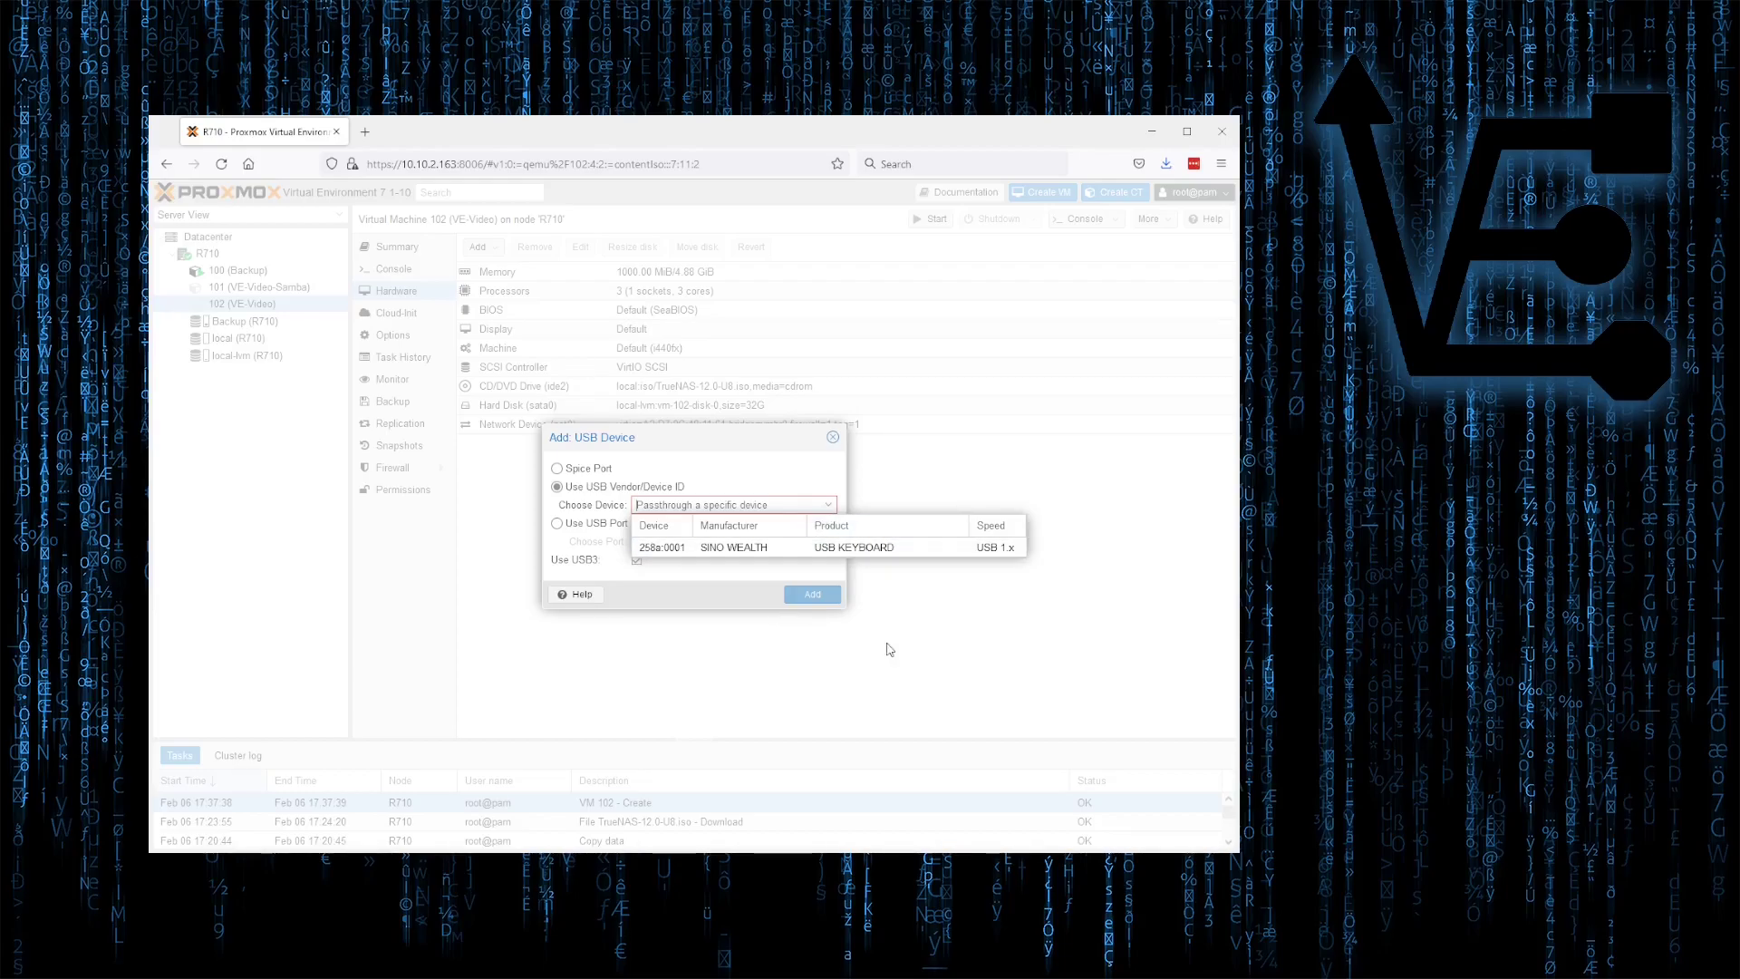
pyautogui.click(748, 553)
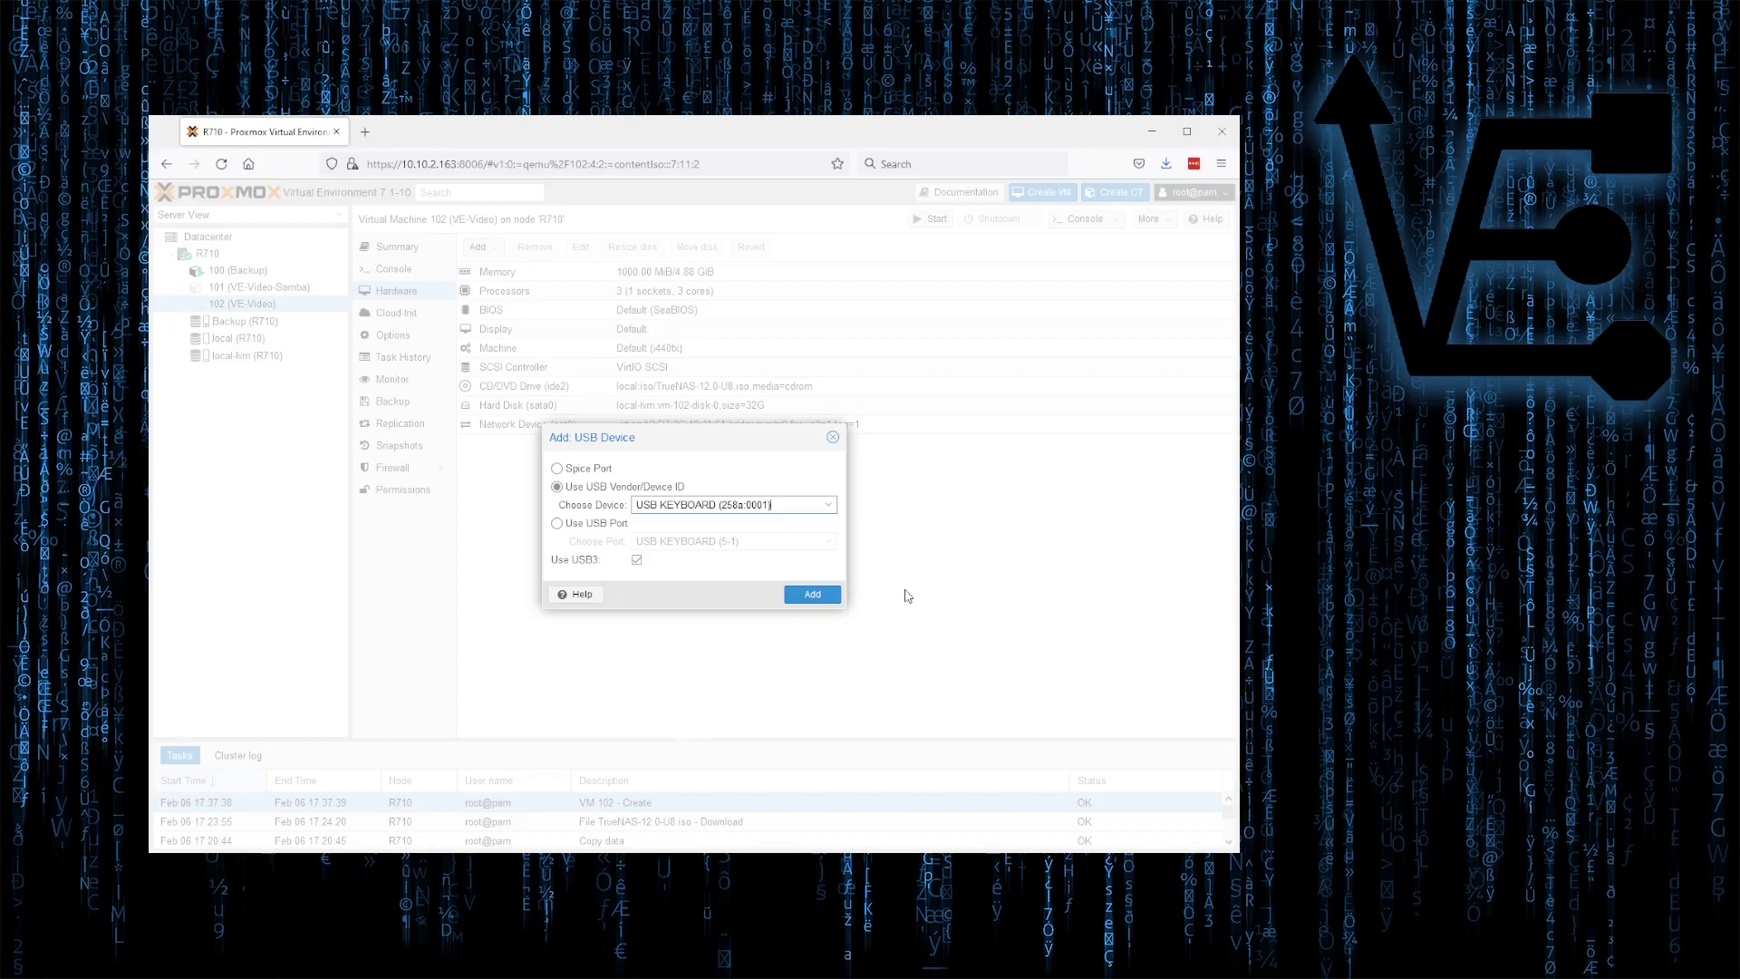
# Add the USB device as a Spice port with USB3, and remove it again from VE-Video's hardware.
pyautogui.click(575, 471)
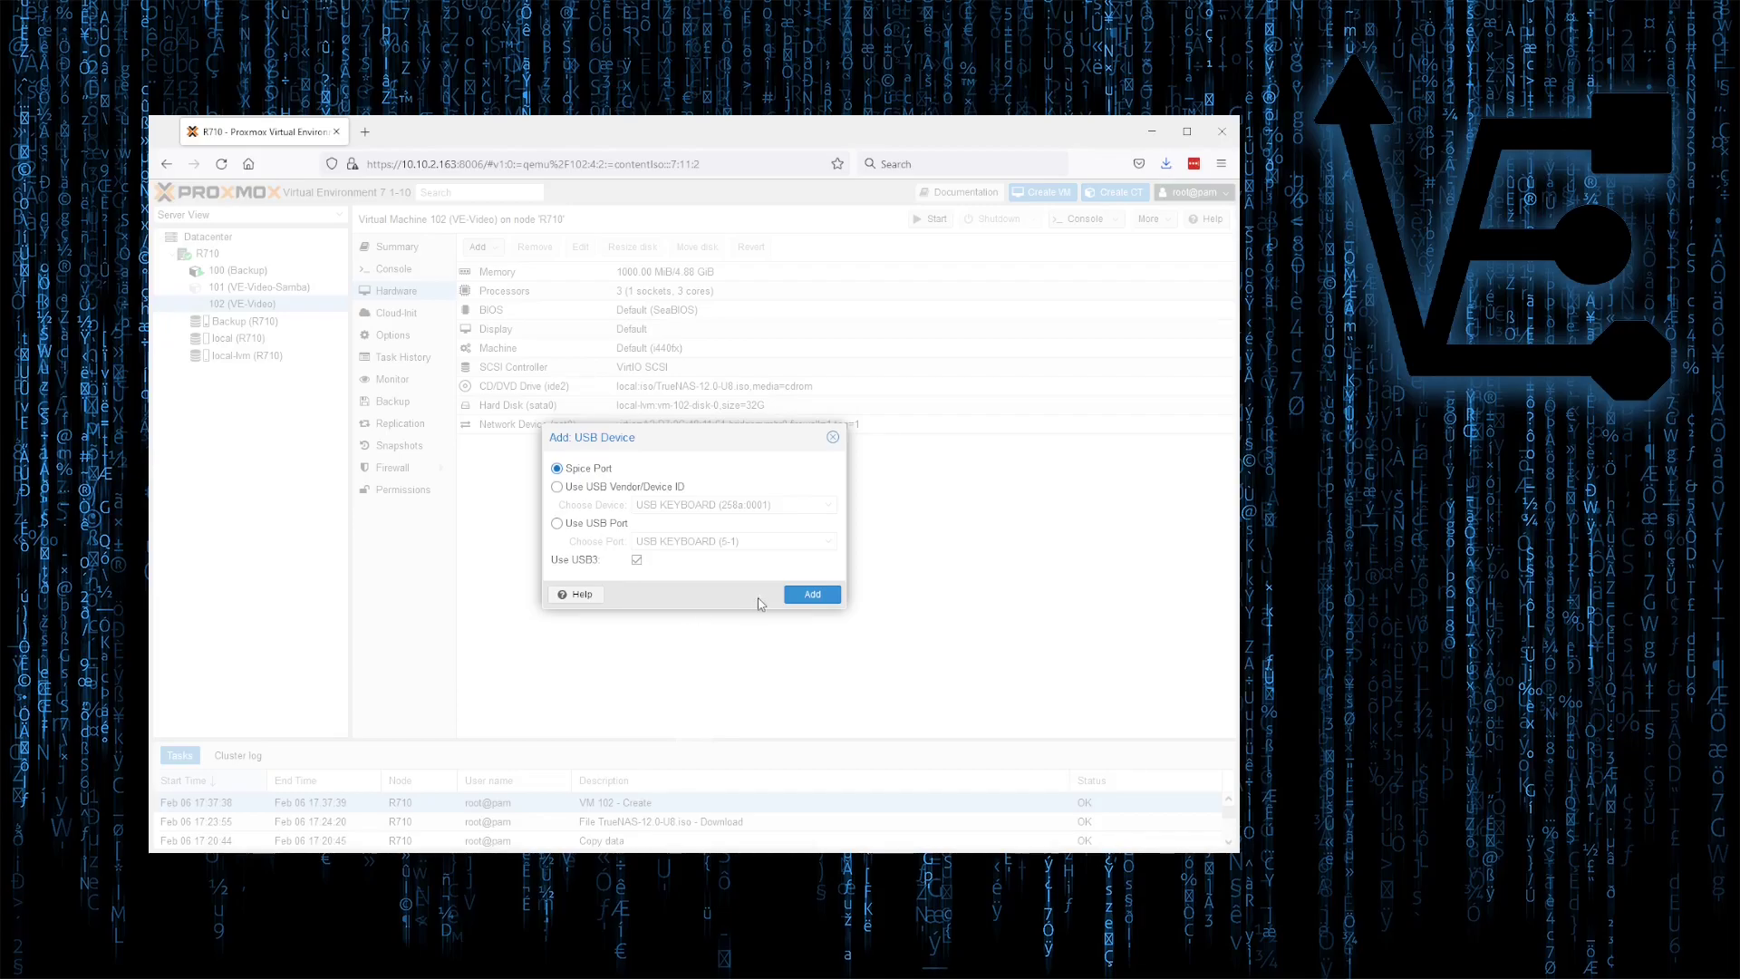
pyautogui.click(813, 595)
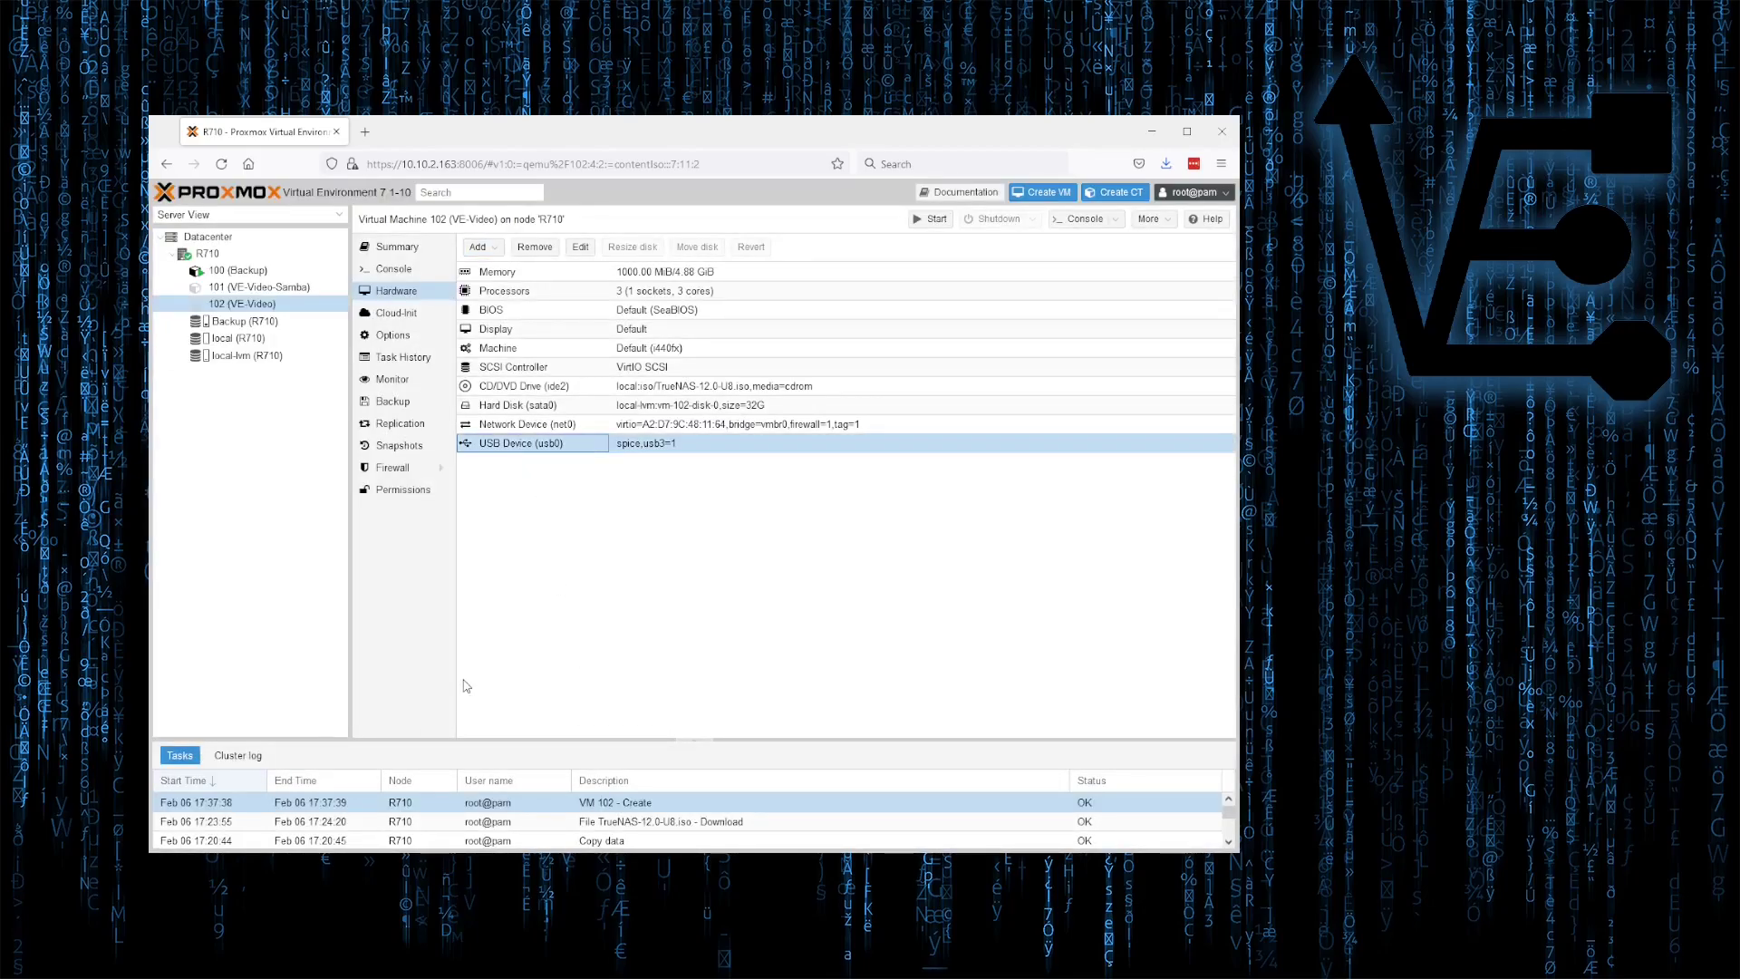
pyautogui.click(535, 247)
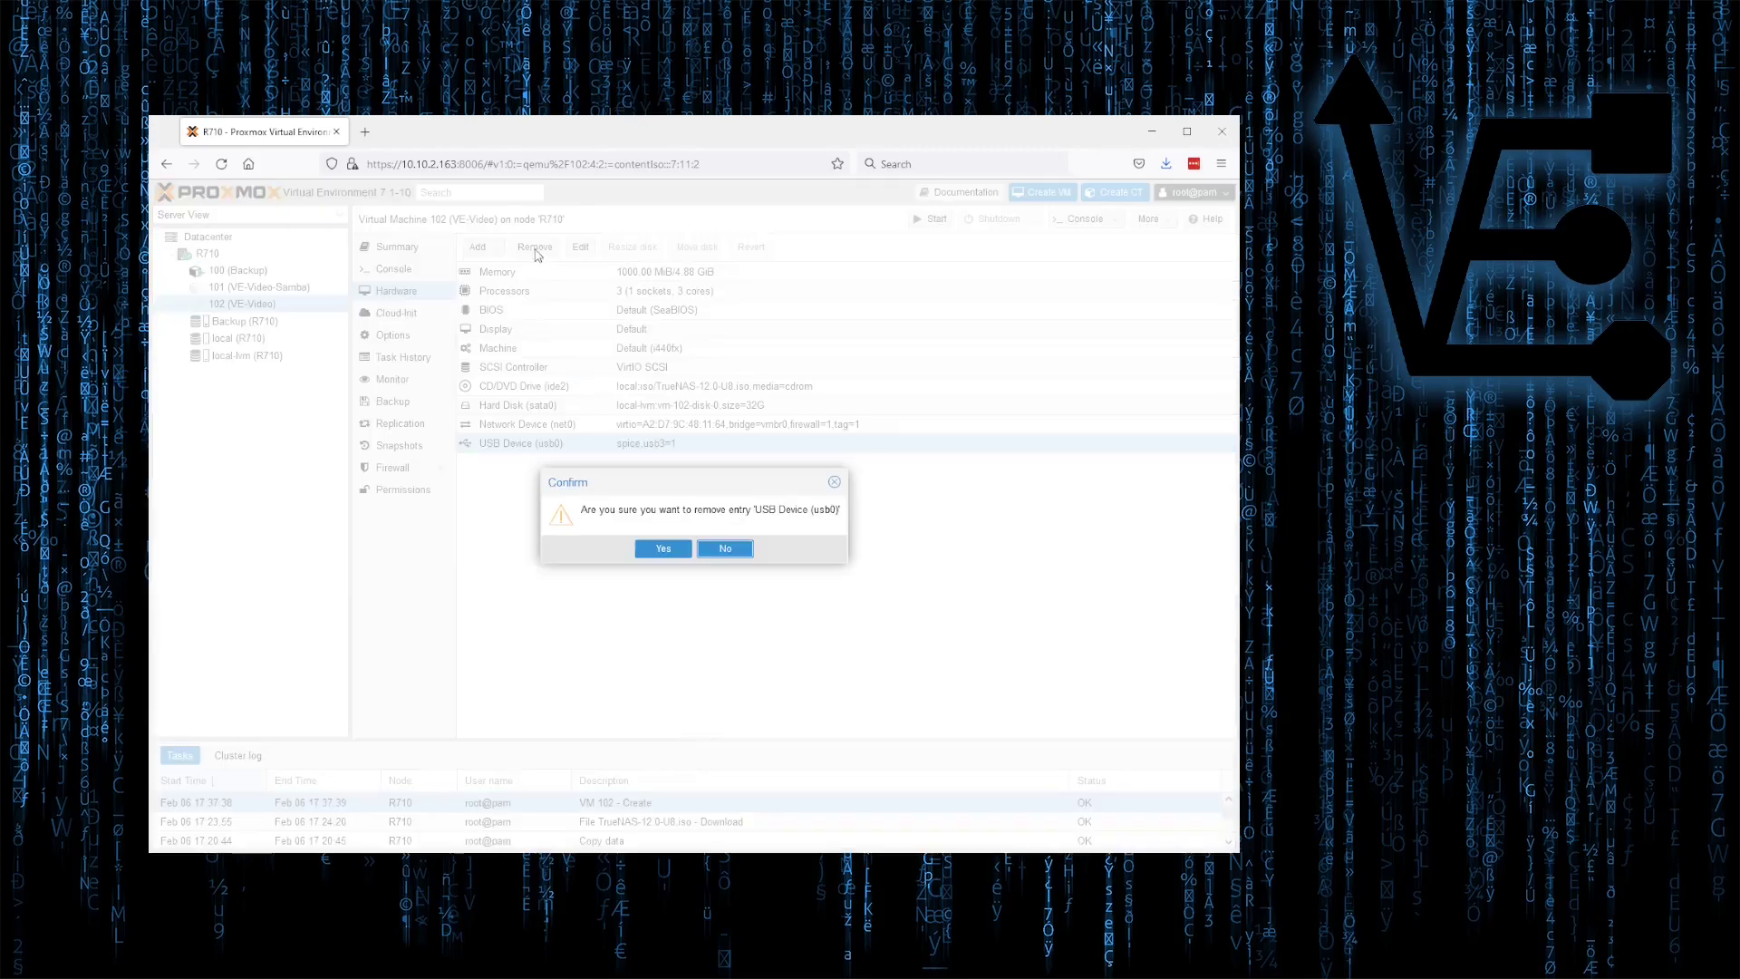
pyautogui.click(674, 558)
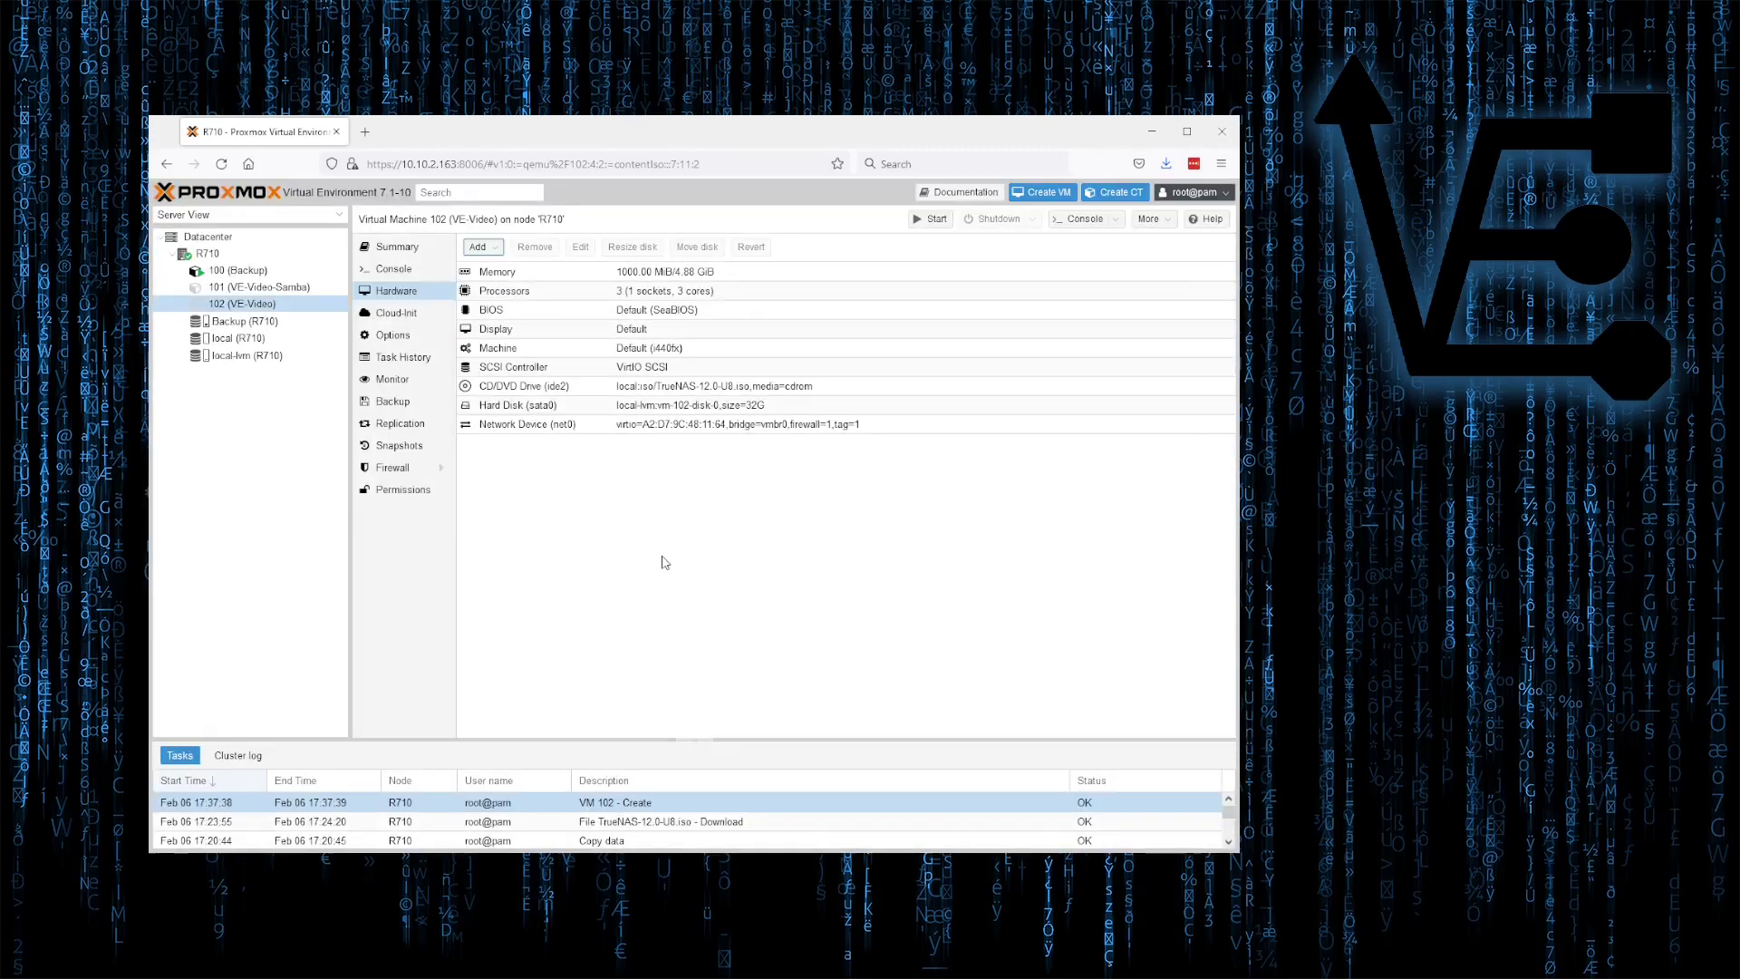
# Review the hardware types that can be added without adding any, and start the VE-Video virtual machine.
pyautogui.click(478, 246)
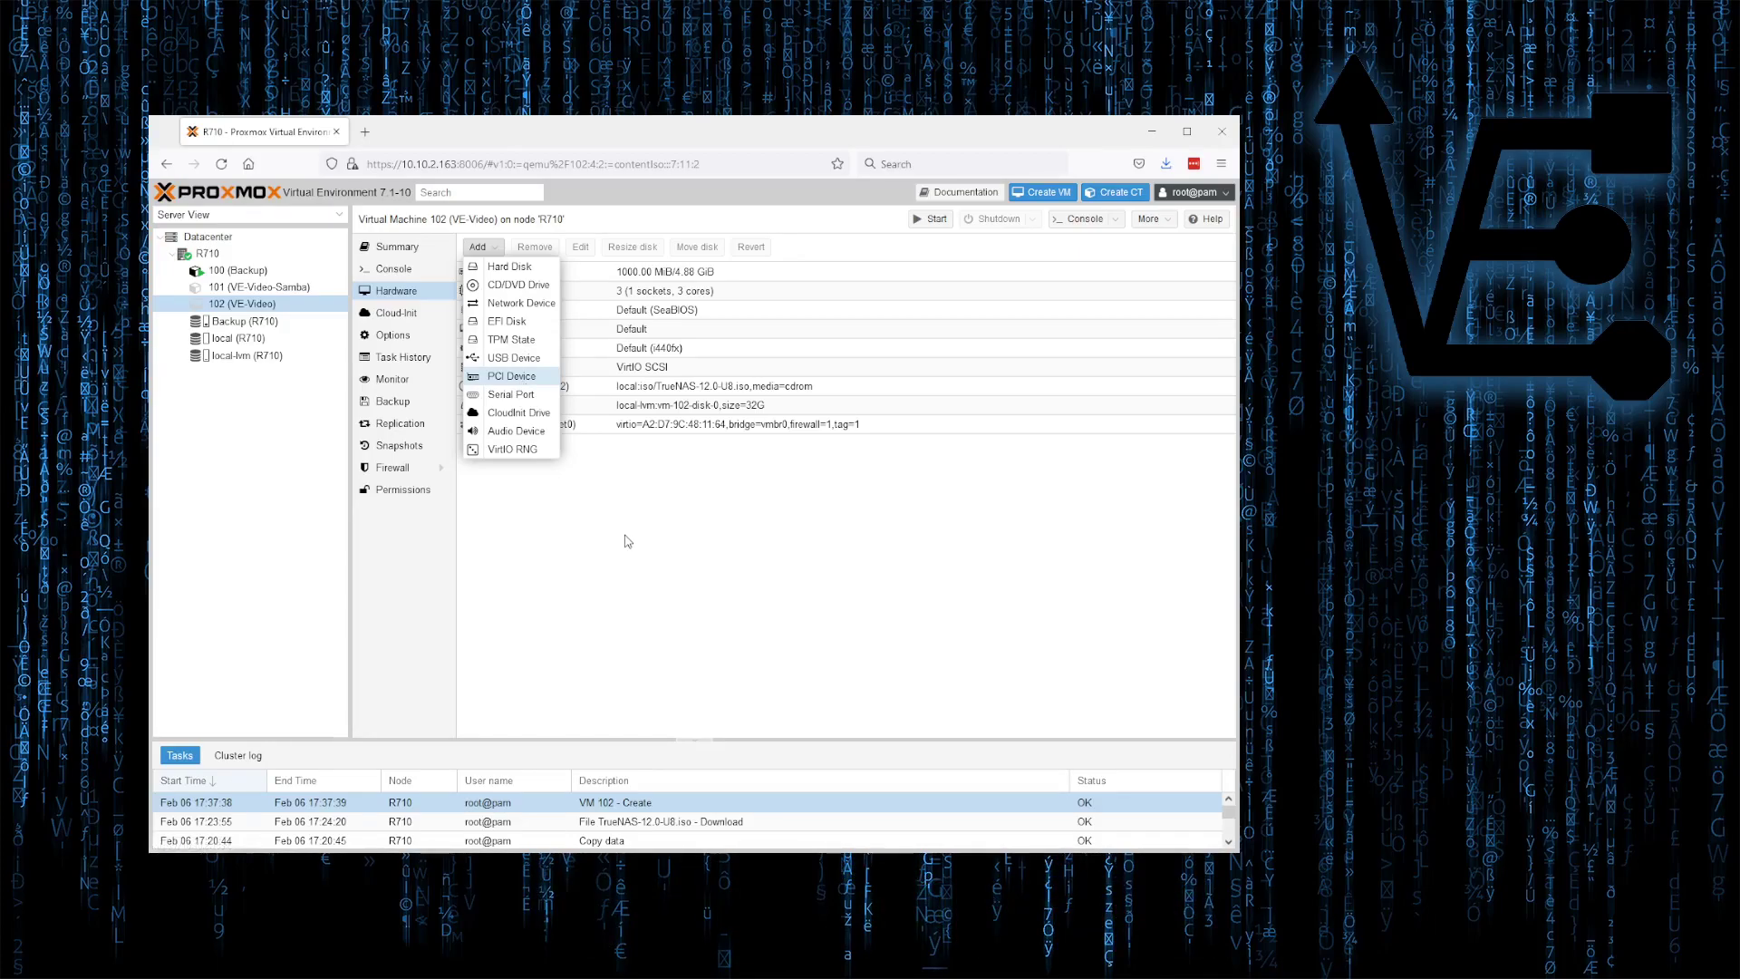
pyautogui.click(587, 531)
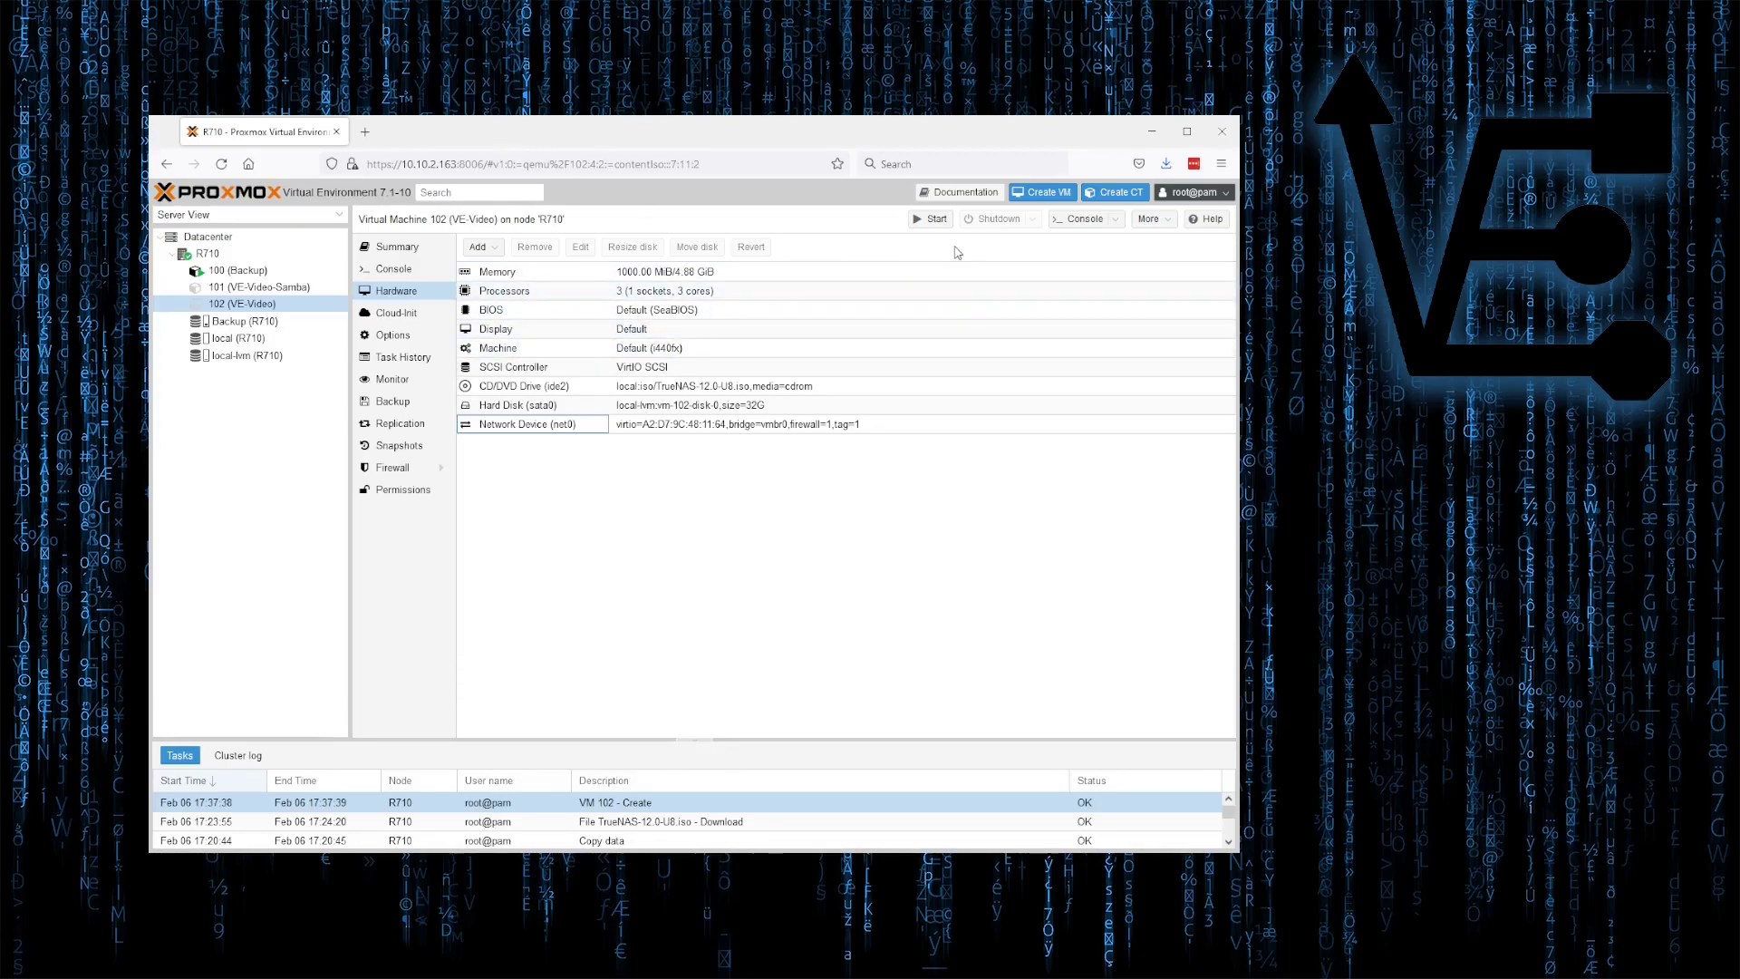
pyautogui.click(939, 223)
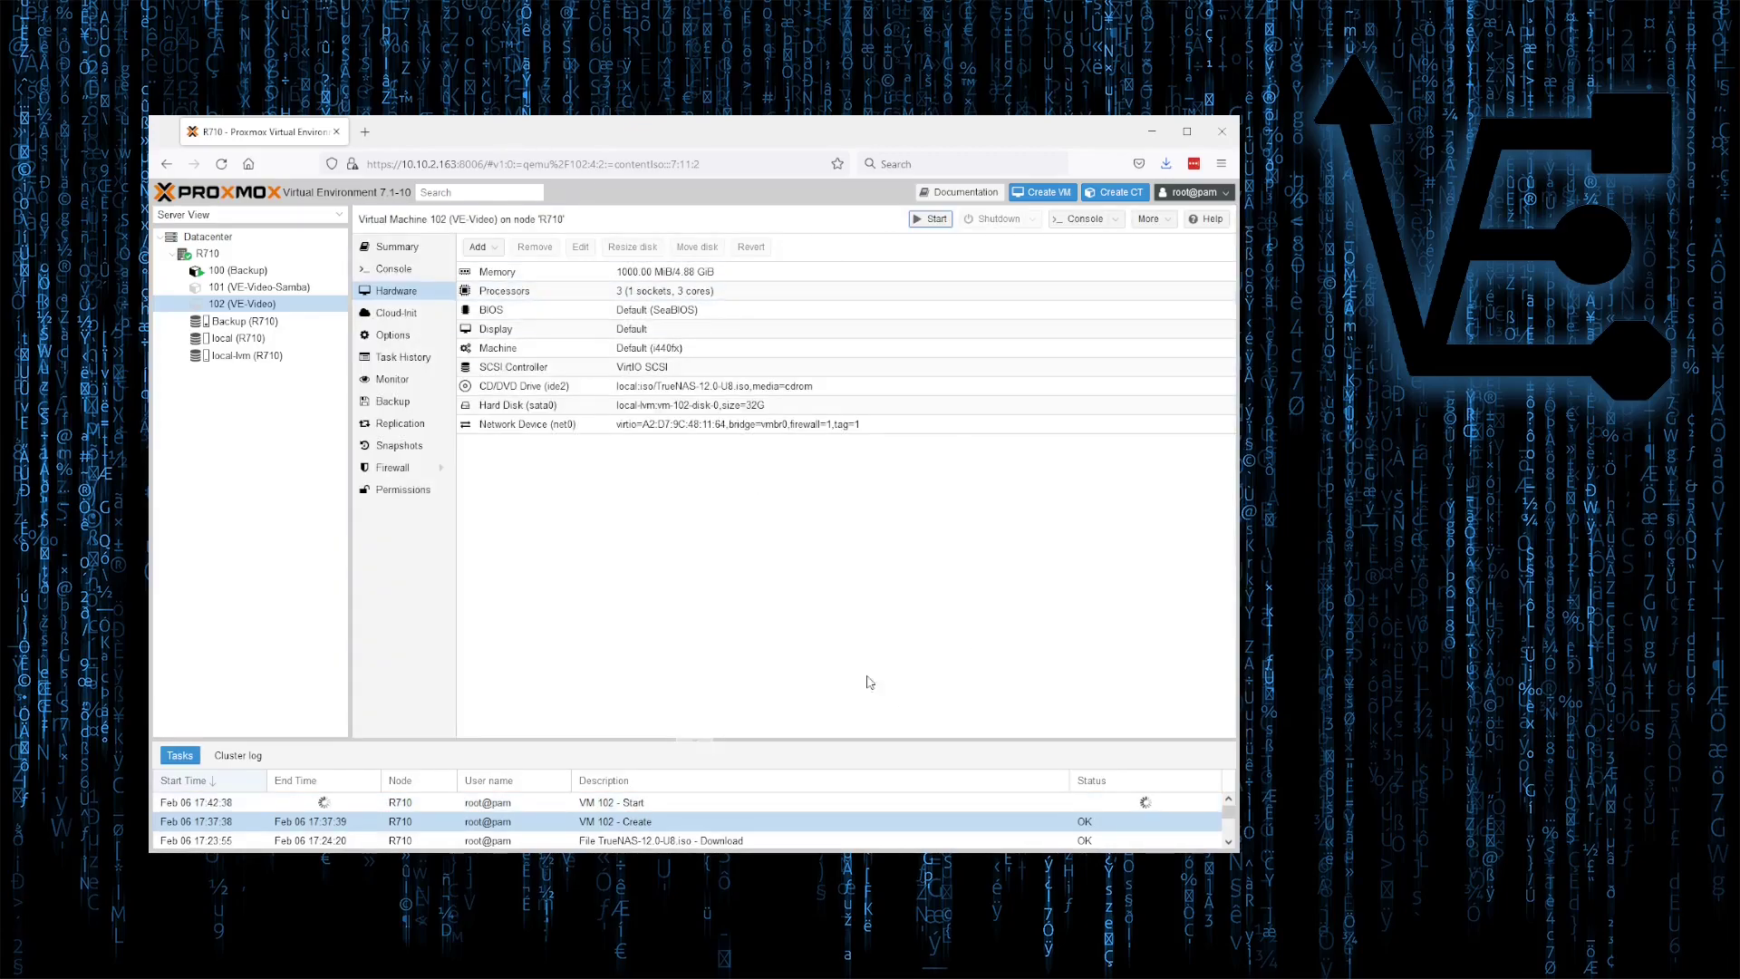
# Check the summary of the VE-Video virtual machine and open its noVNC console.
pyautogui.click(427, 254)
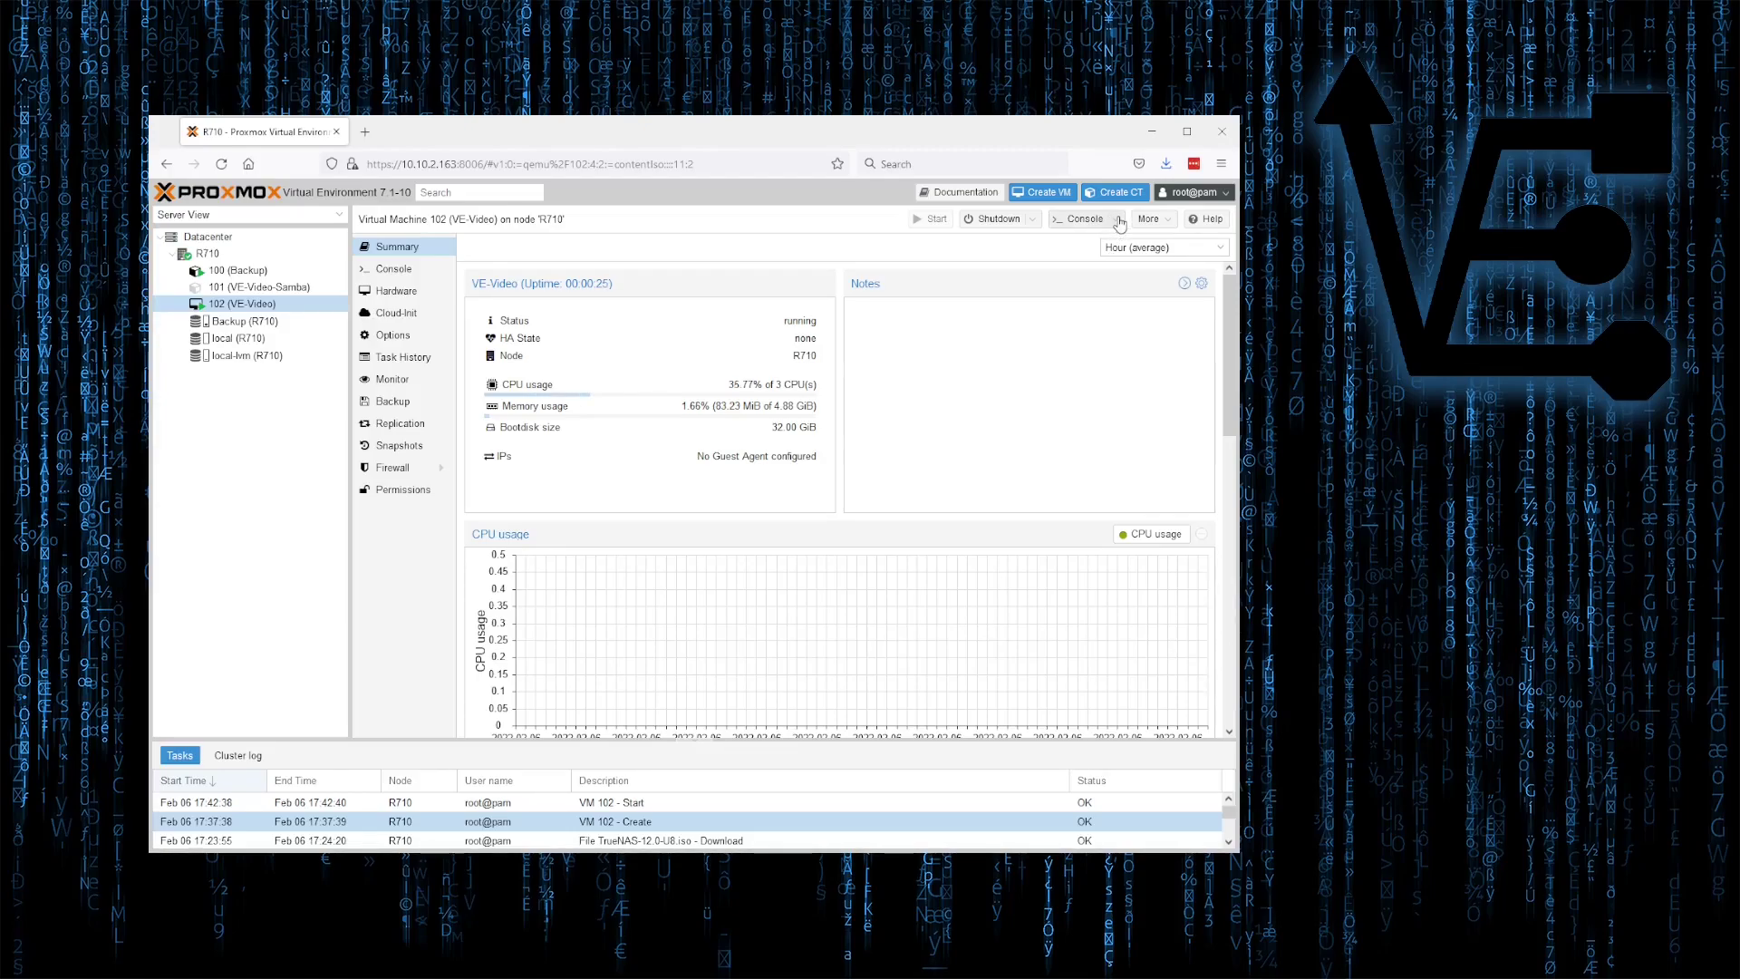
pyautogui.click(1118, 221)
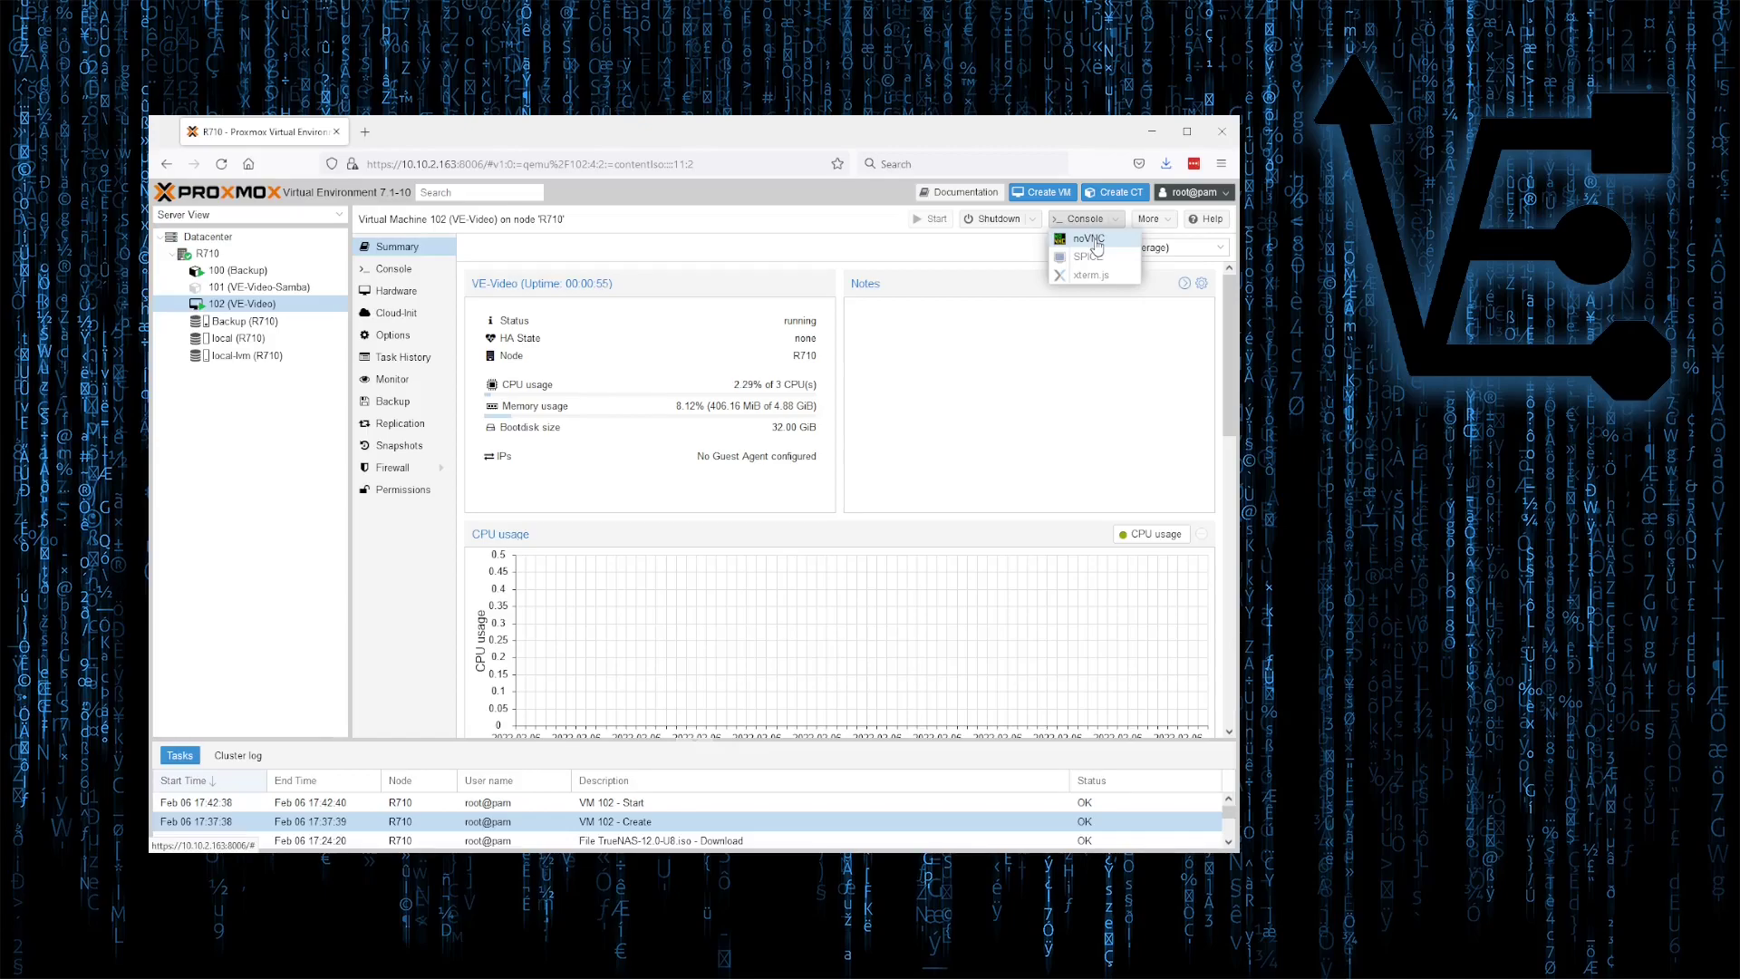
pyautogui.click(1089, 240)
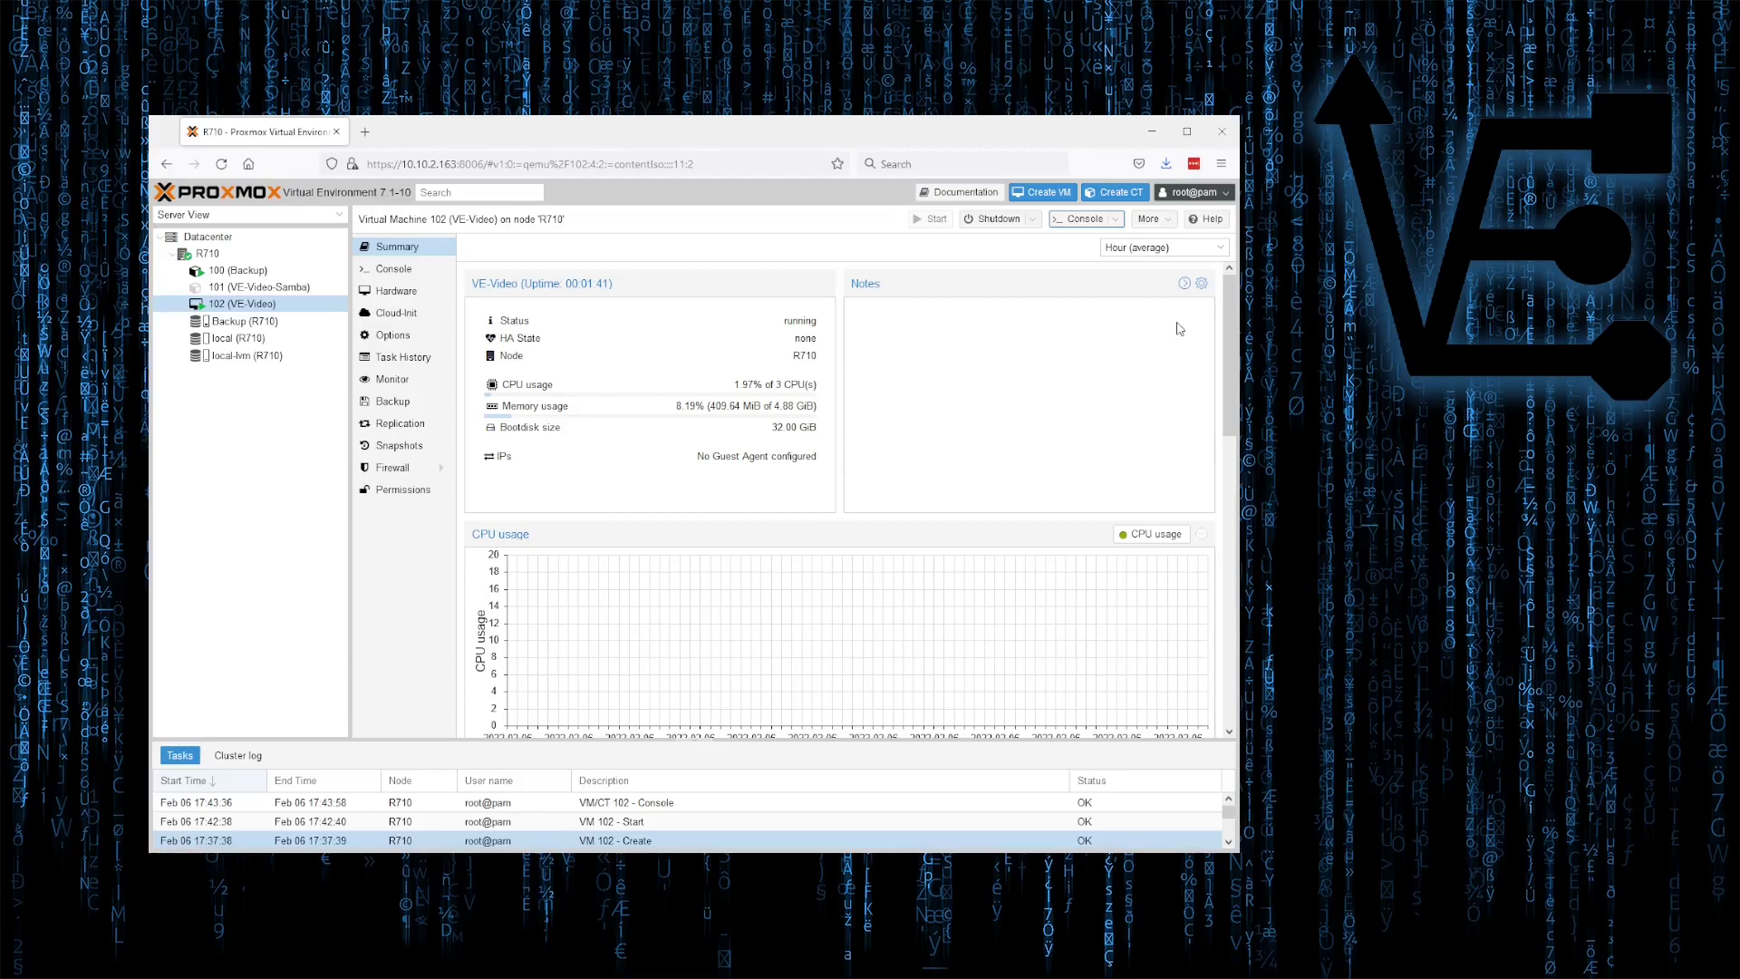
# Stop the running VE-Video virtual machine immediately instead of shutting it down gracefully.
pyautogui.click(1032, 222)
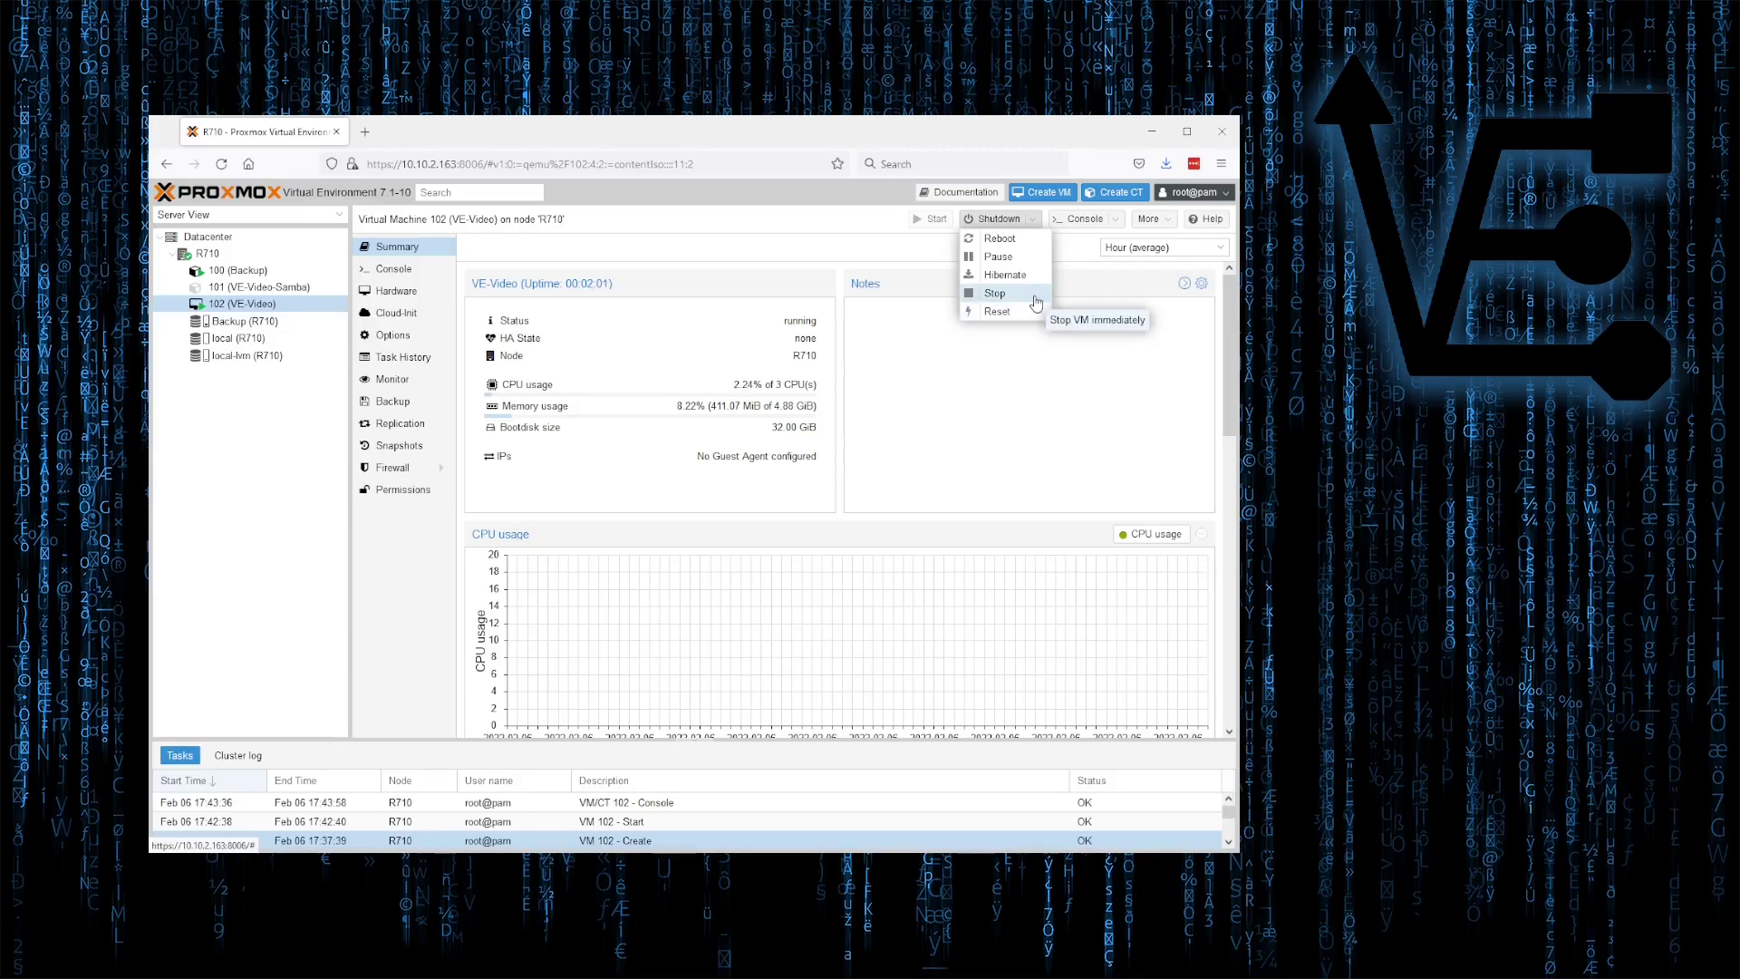
pyautogui.click(1035, 301)
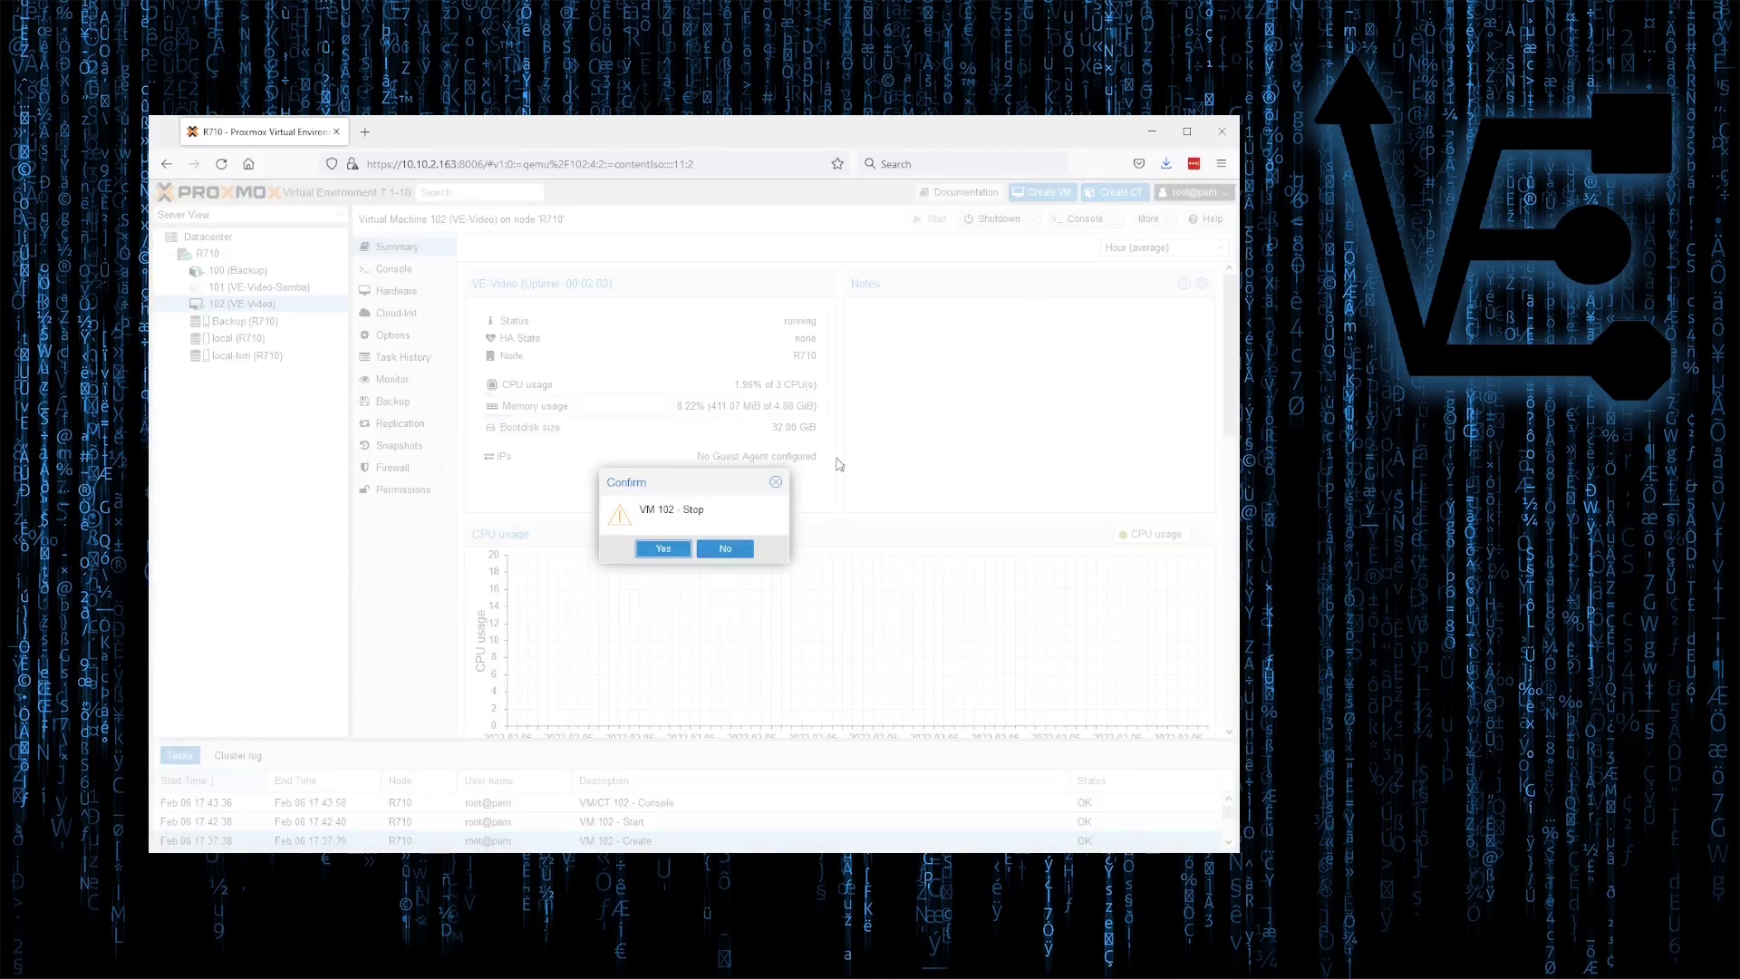
pyautogui.click(670, 550)
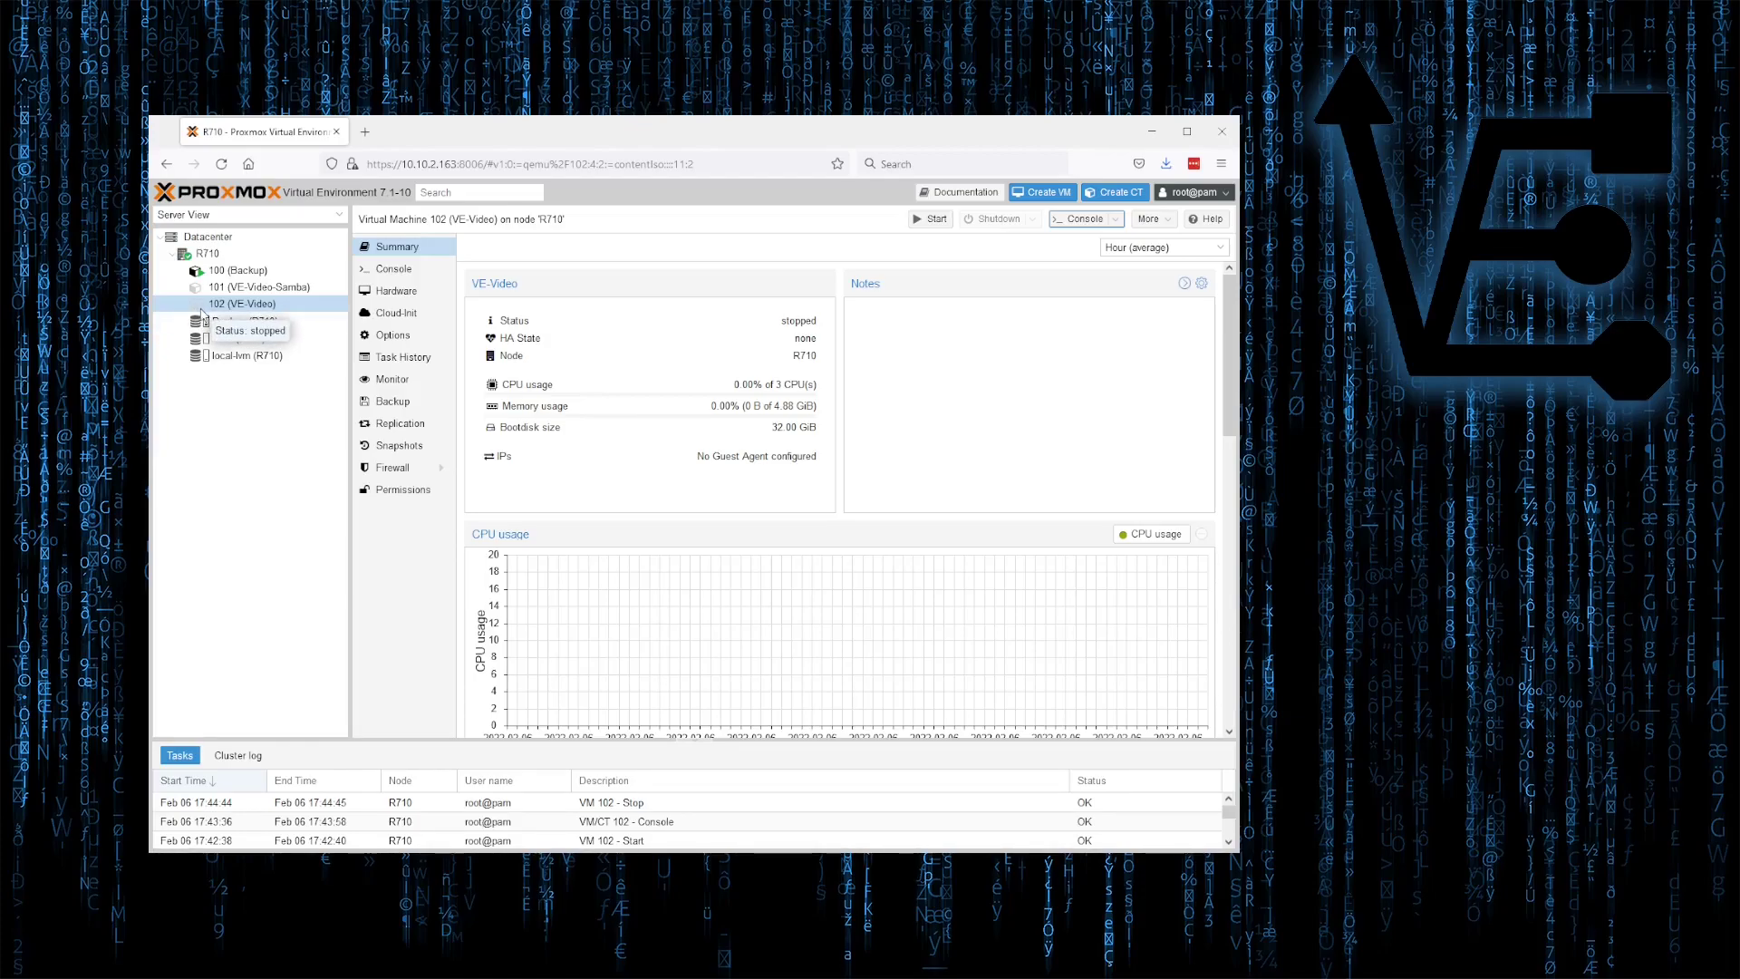
# Convert the stopped VE-Video virtual machine (102) to a template.
pyautogui.click(267, 306)
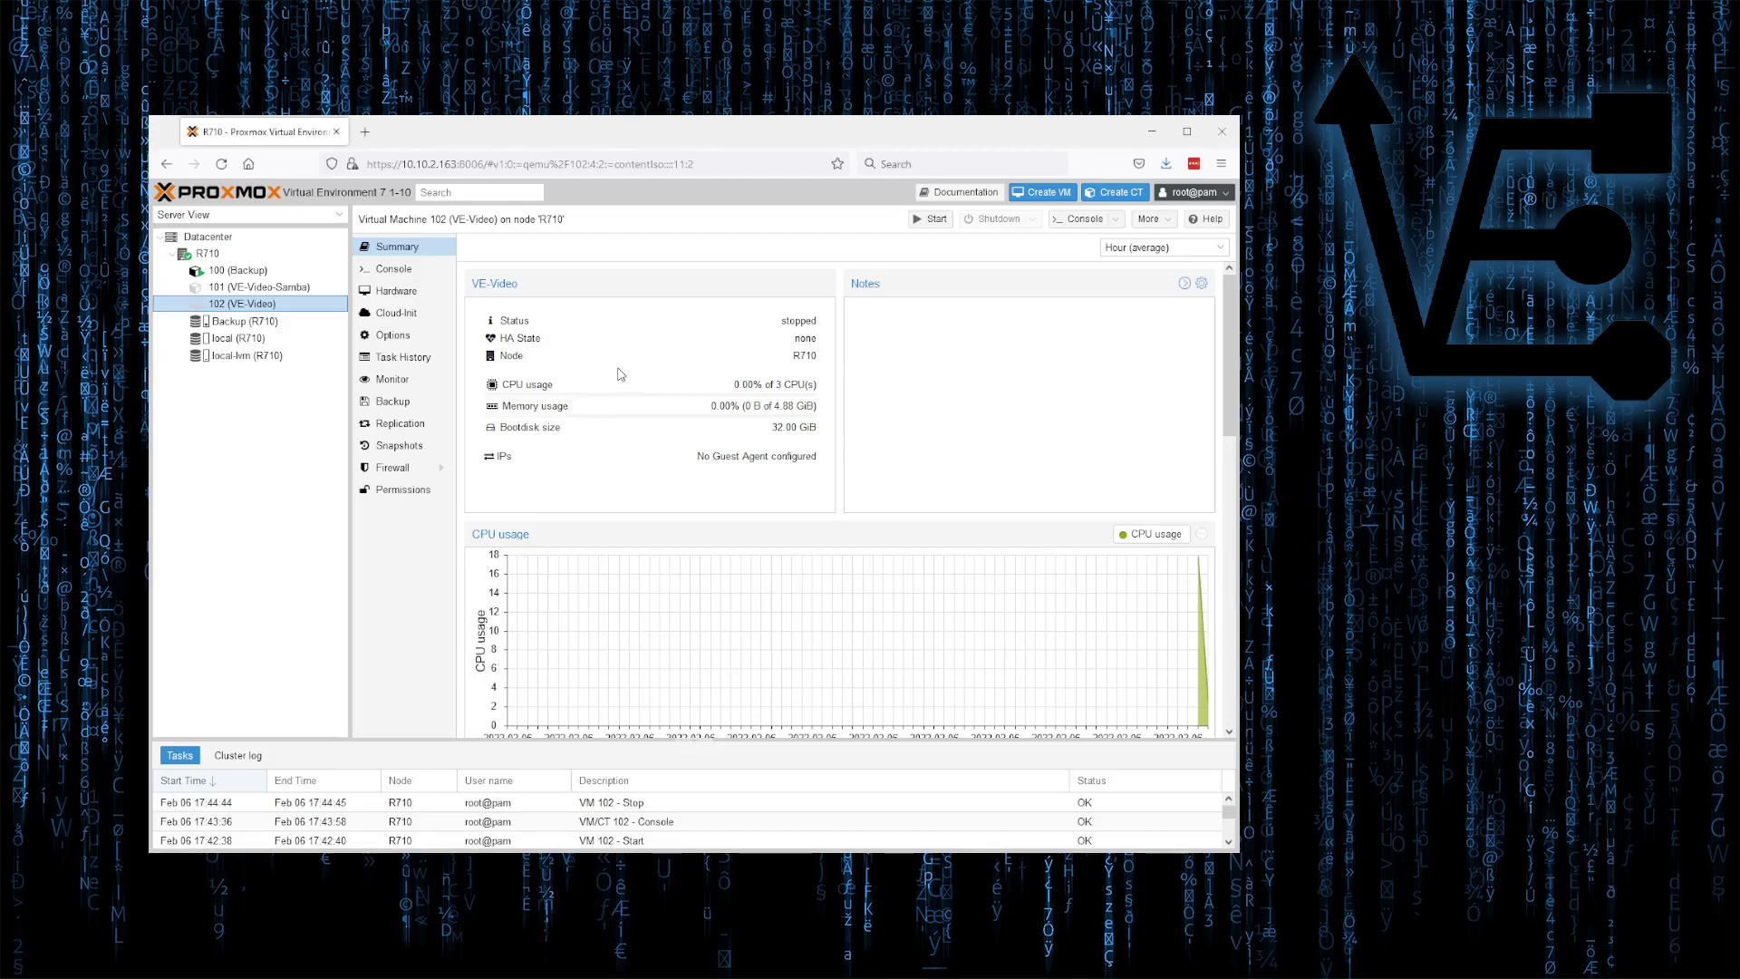
pyautogui.rightClick(277, 308)
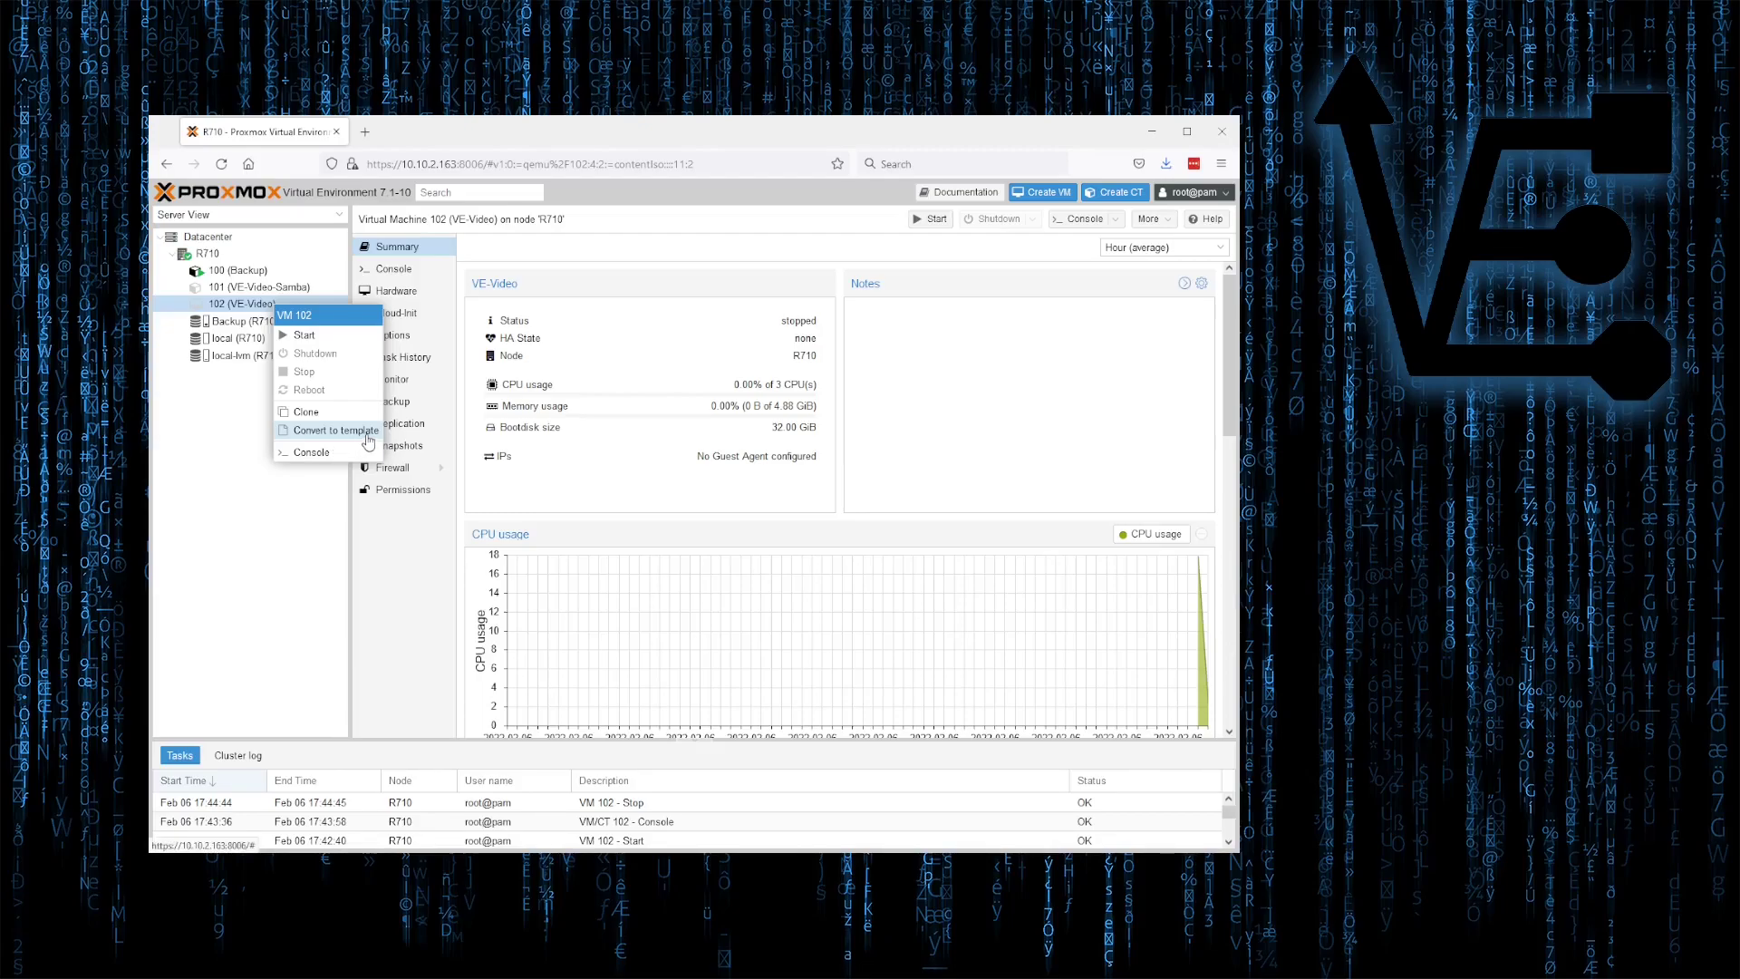
pyautogui.click(336, 431)
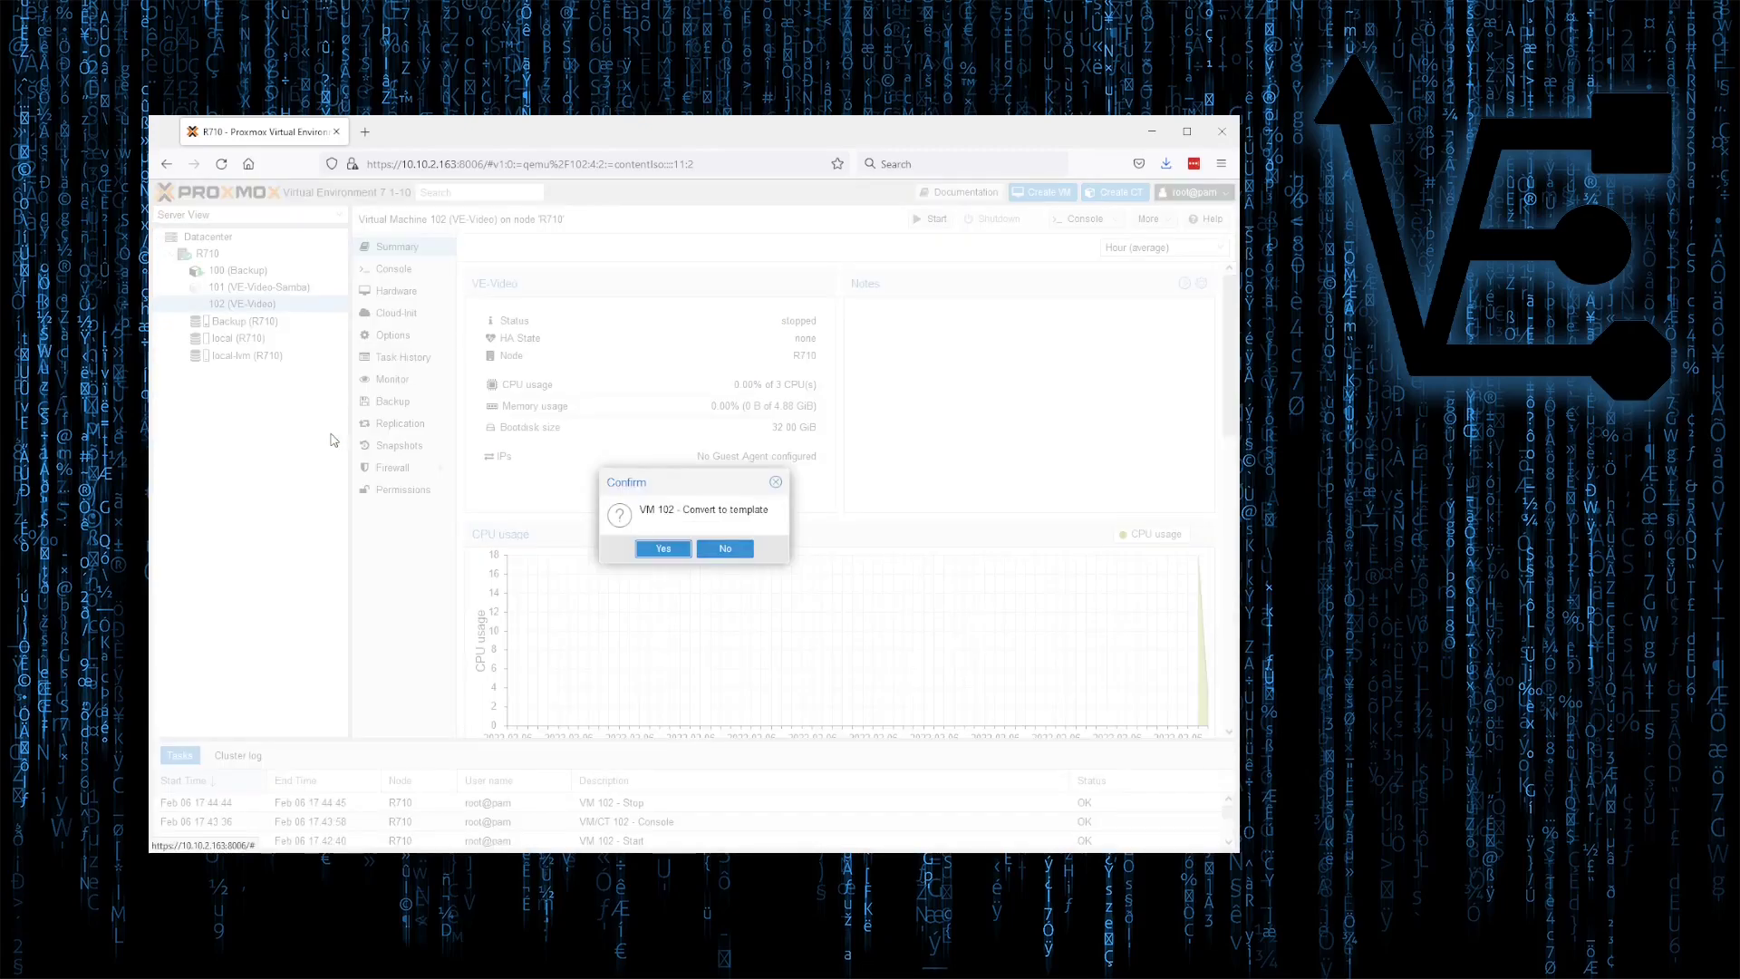
pyautogui.click(664, 550)
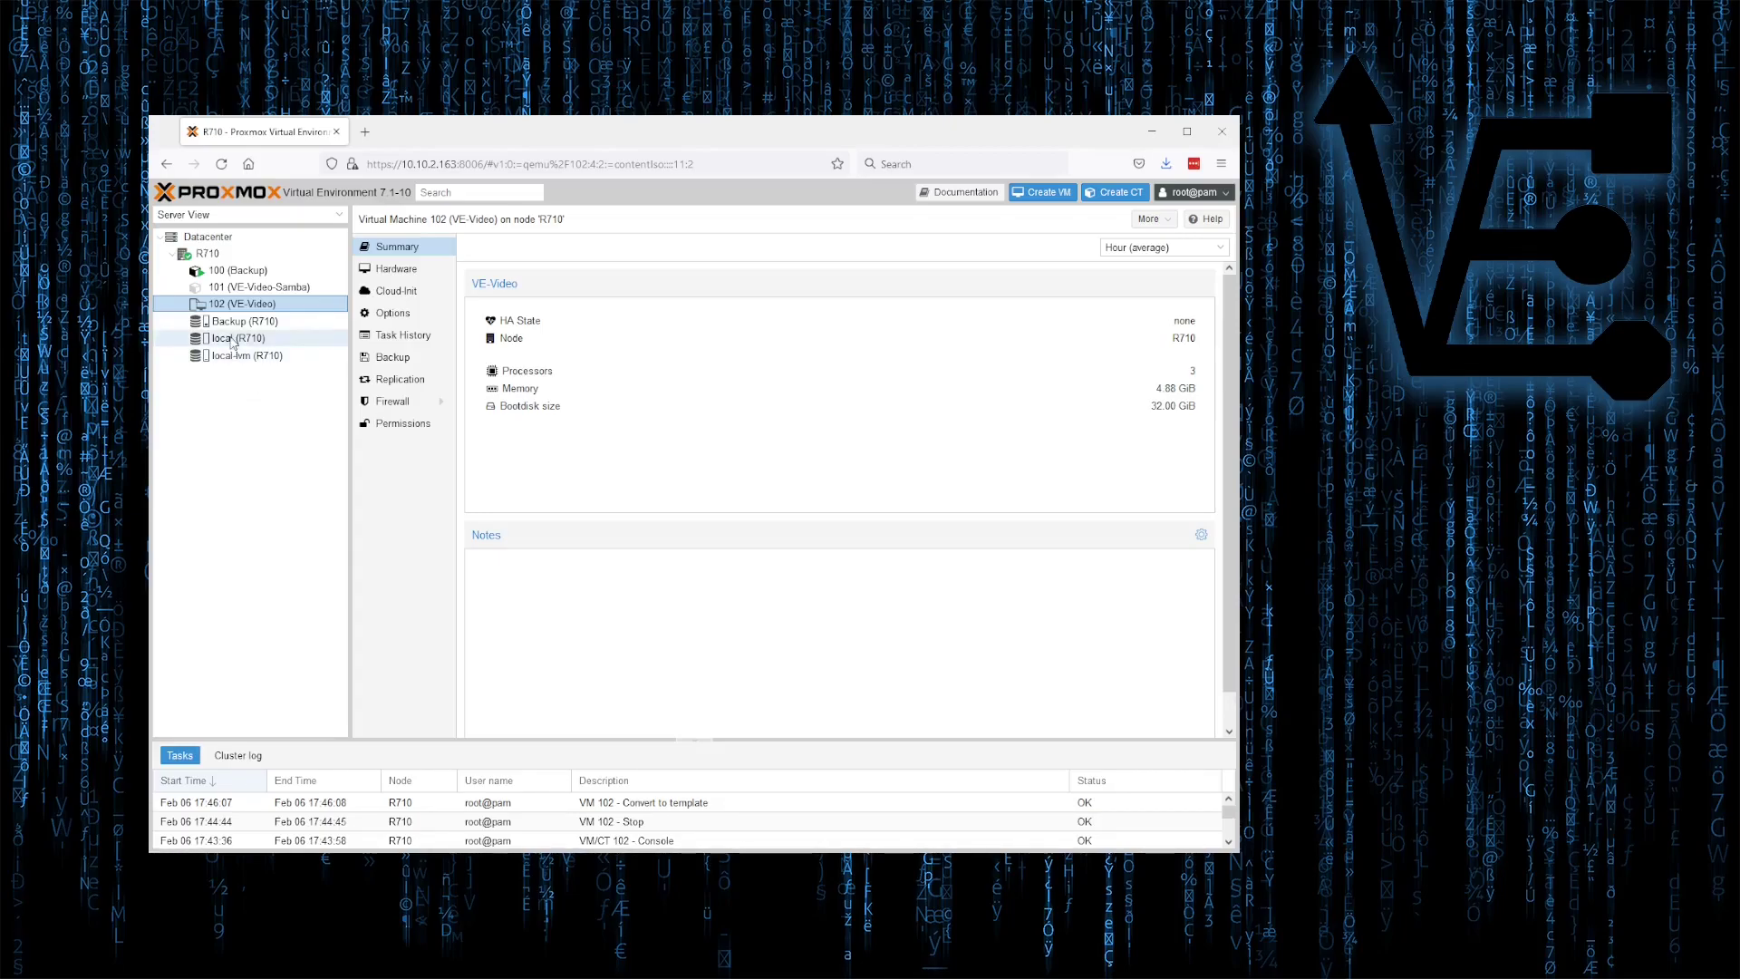
# Clone the VE-Video template on node R710 as VM 103, named "ve", in Linked Clone mode.
pyautogui.rightClick(227, 307)
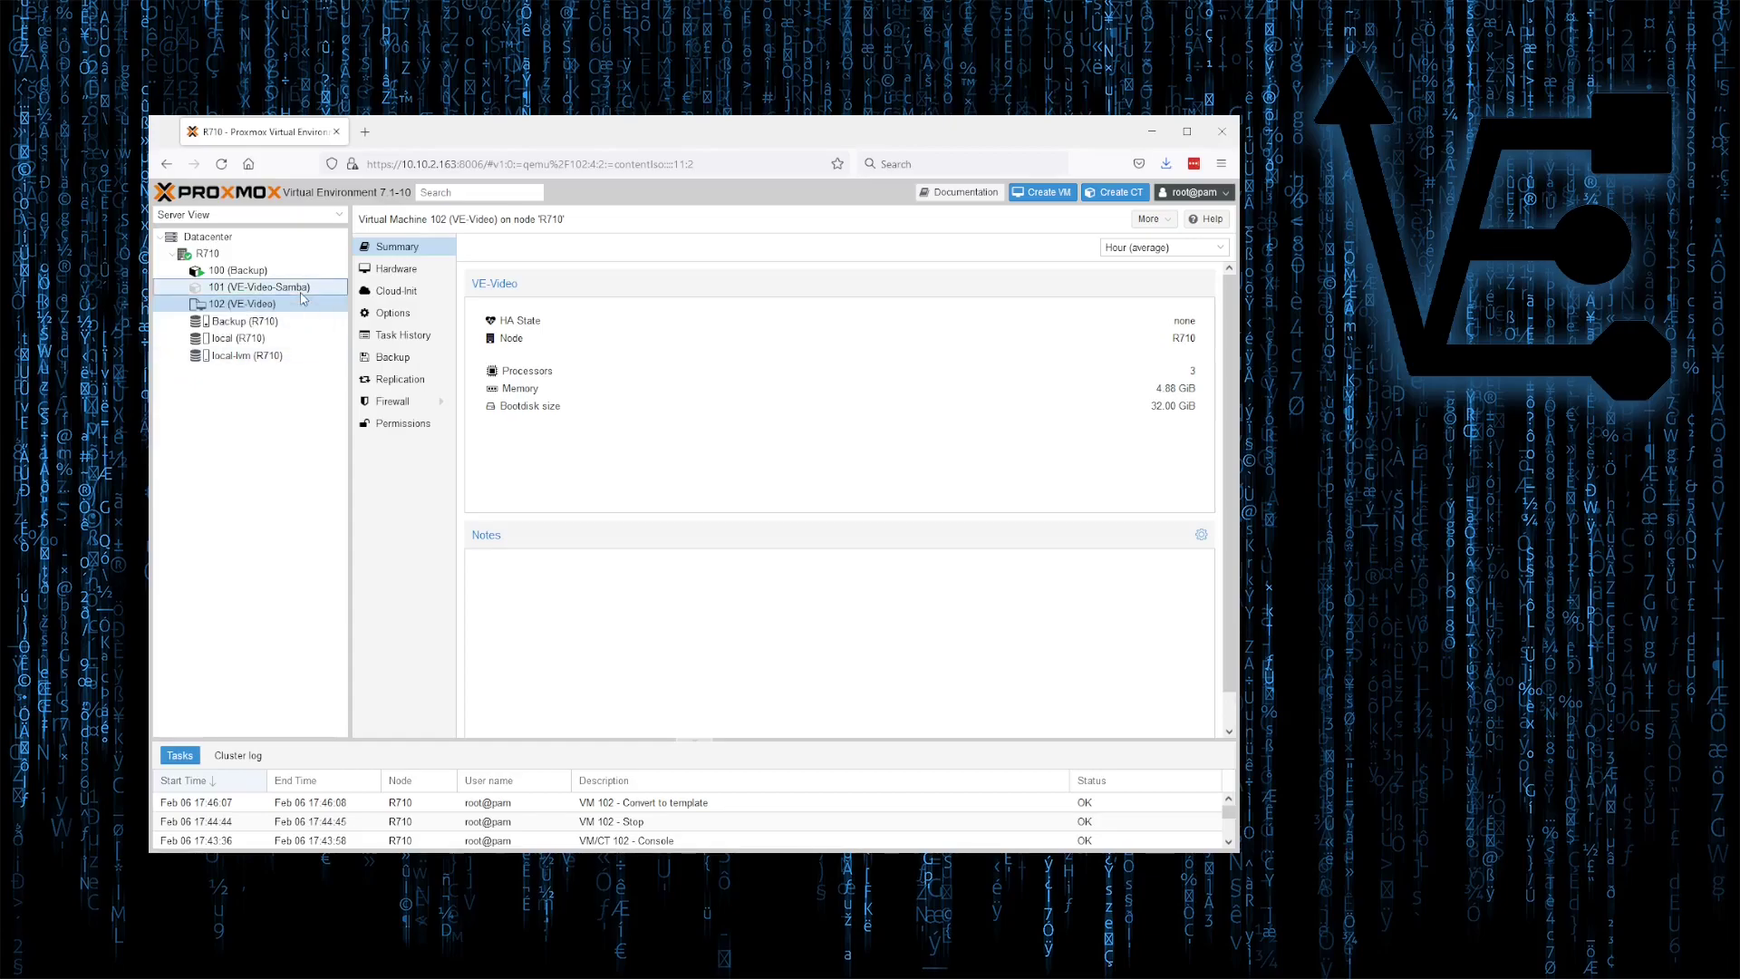
pyautogui.rightClick(302, 292)
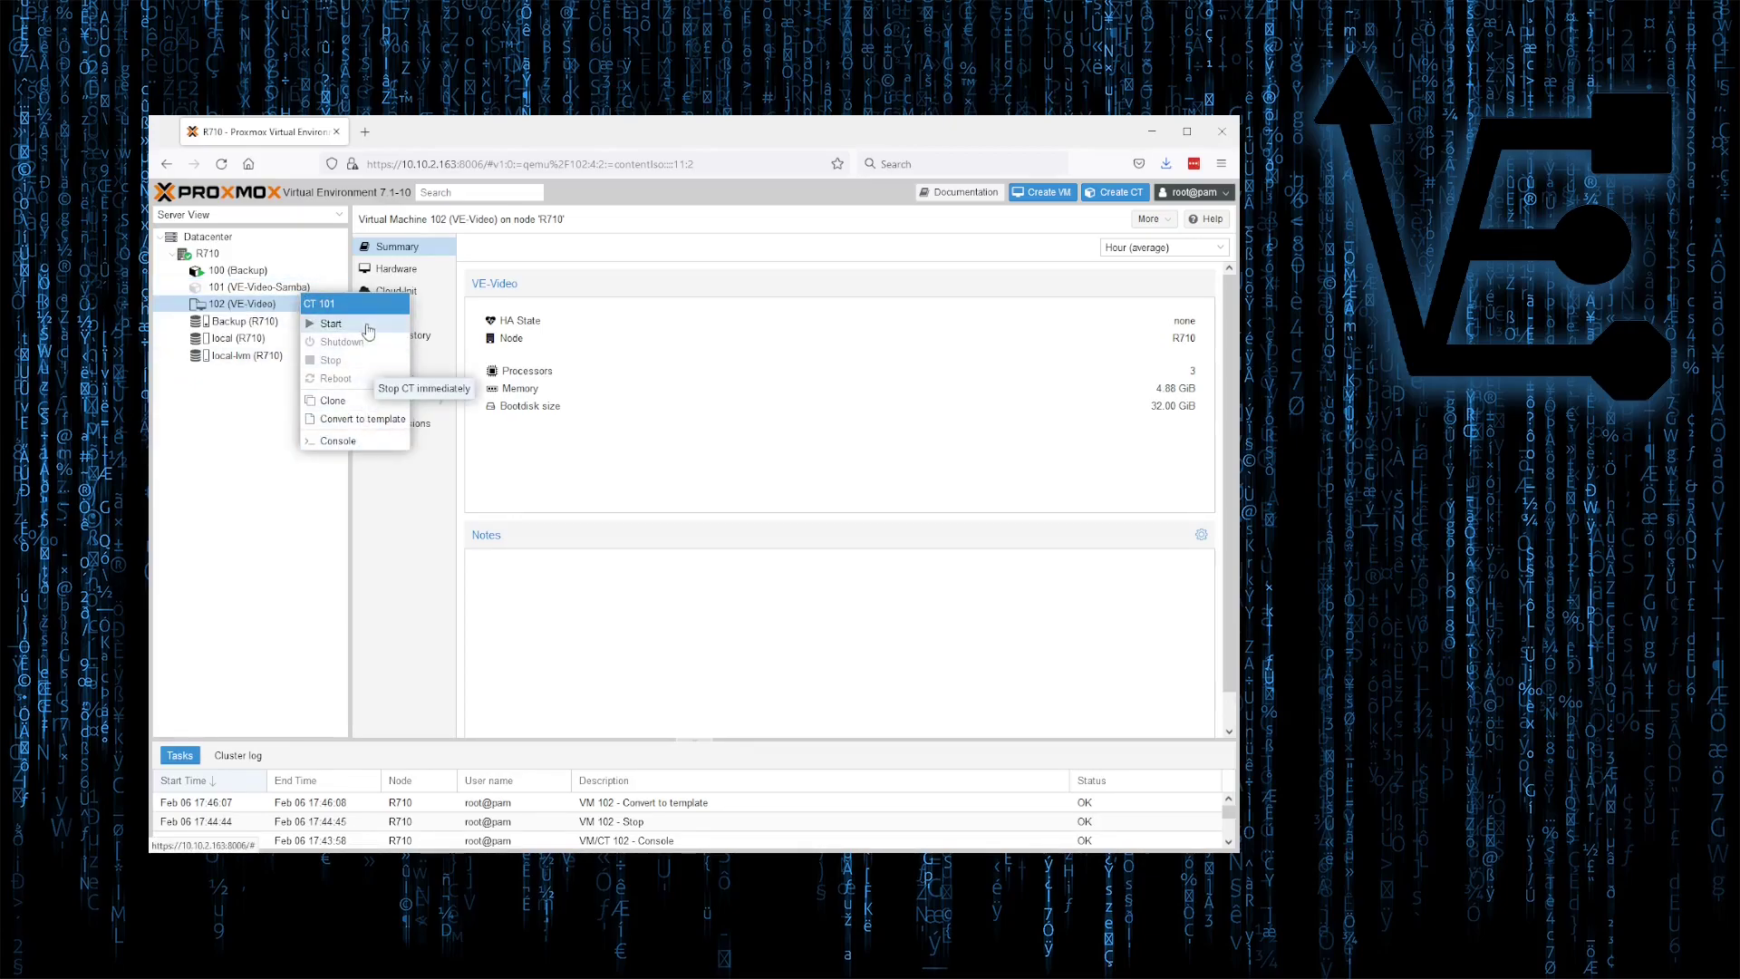
pyautogui.rightClick(256, 311)
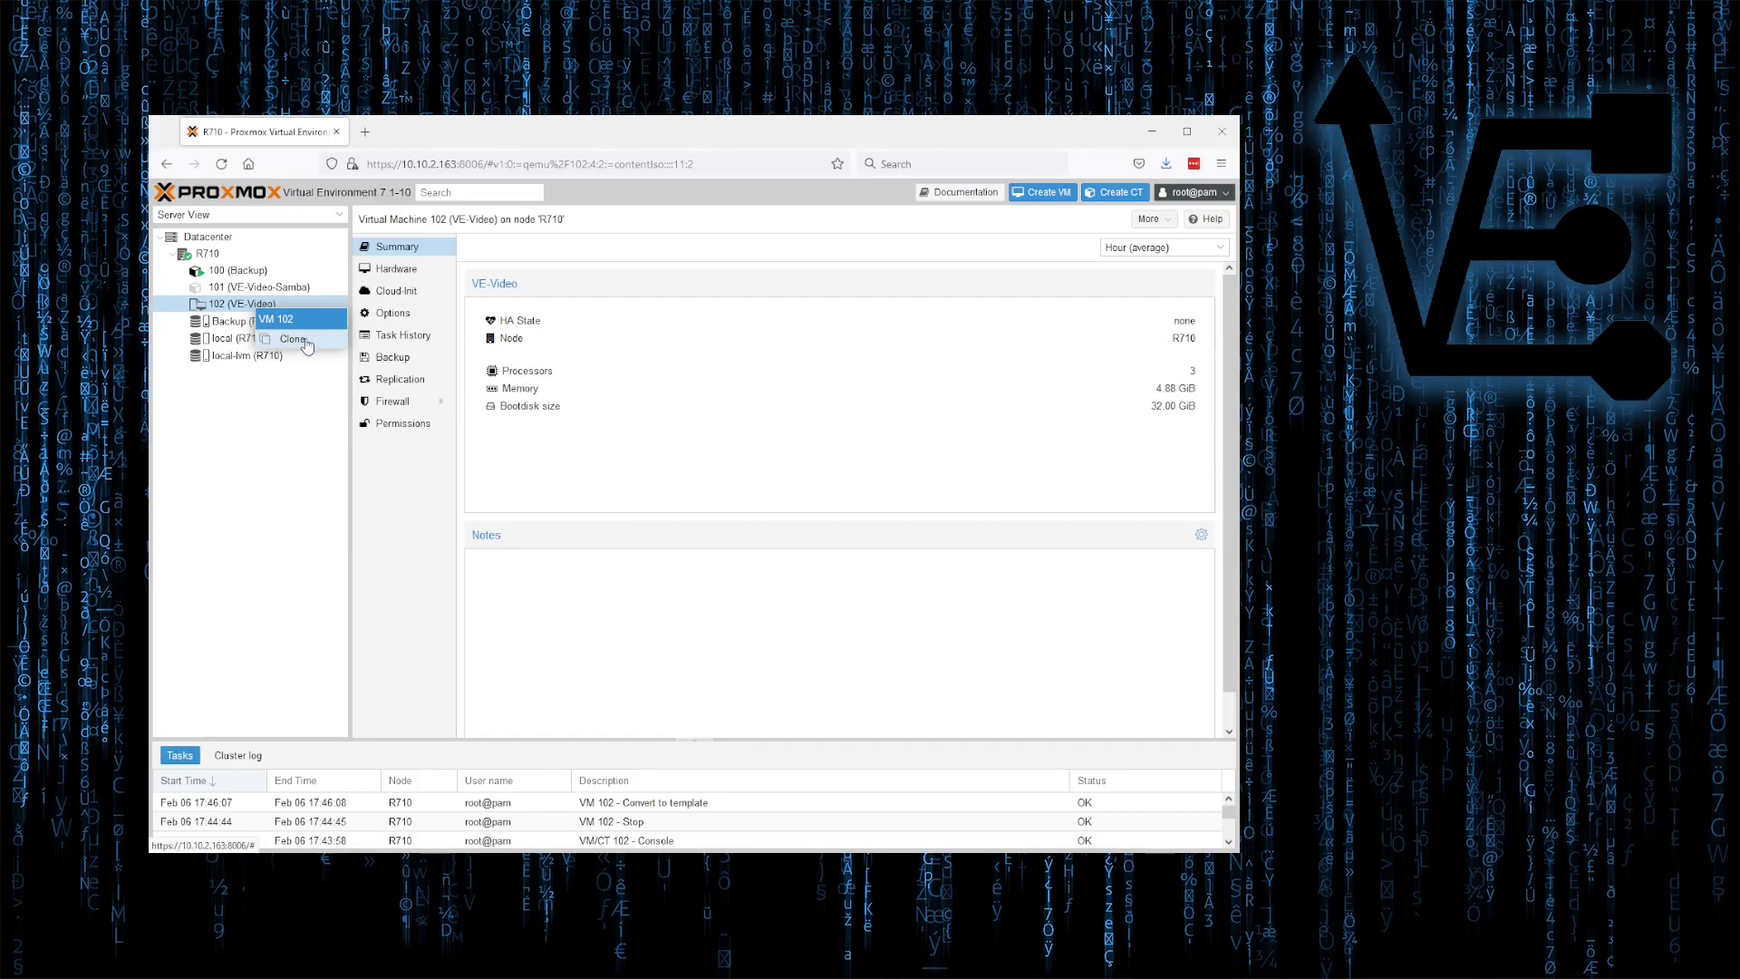
pyautogui.click(309, 347)
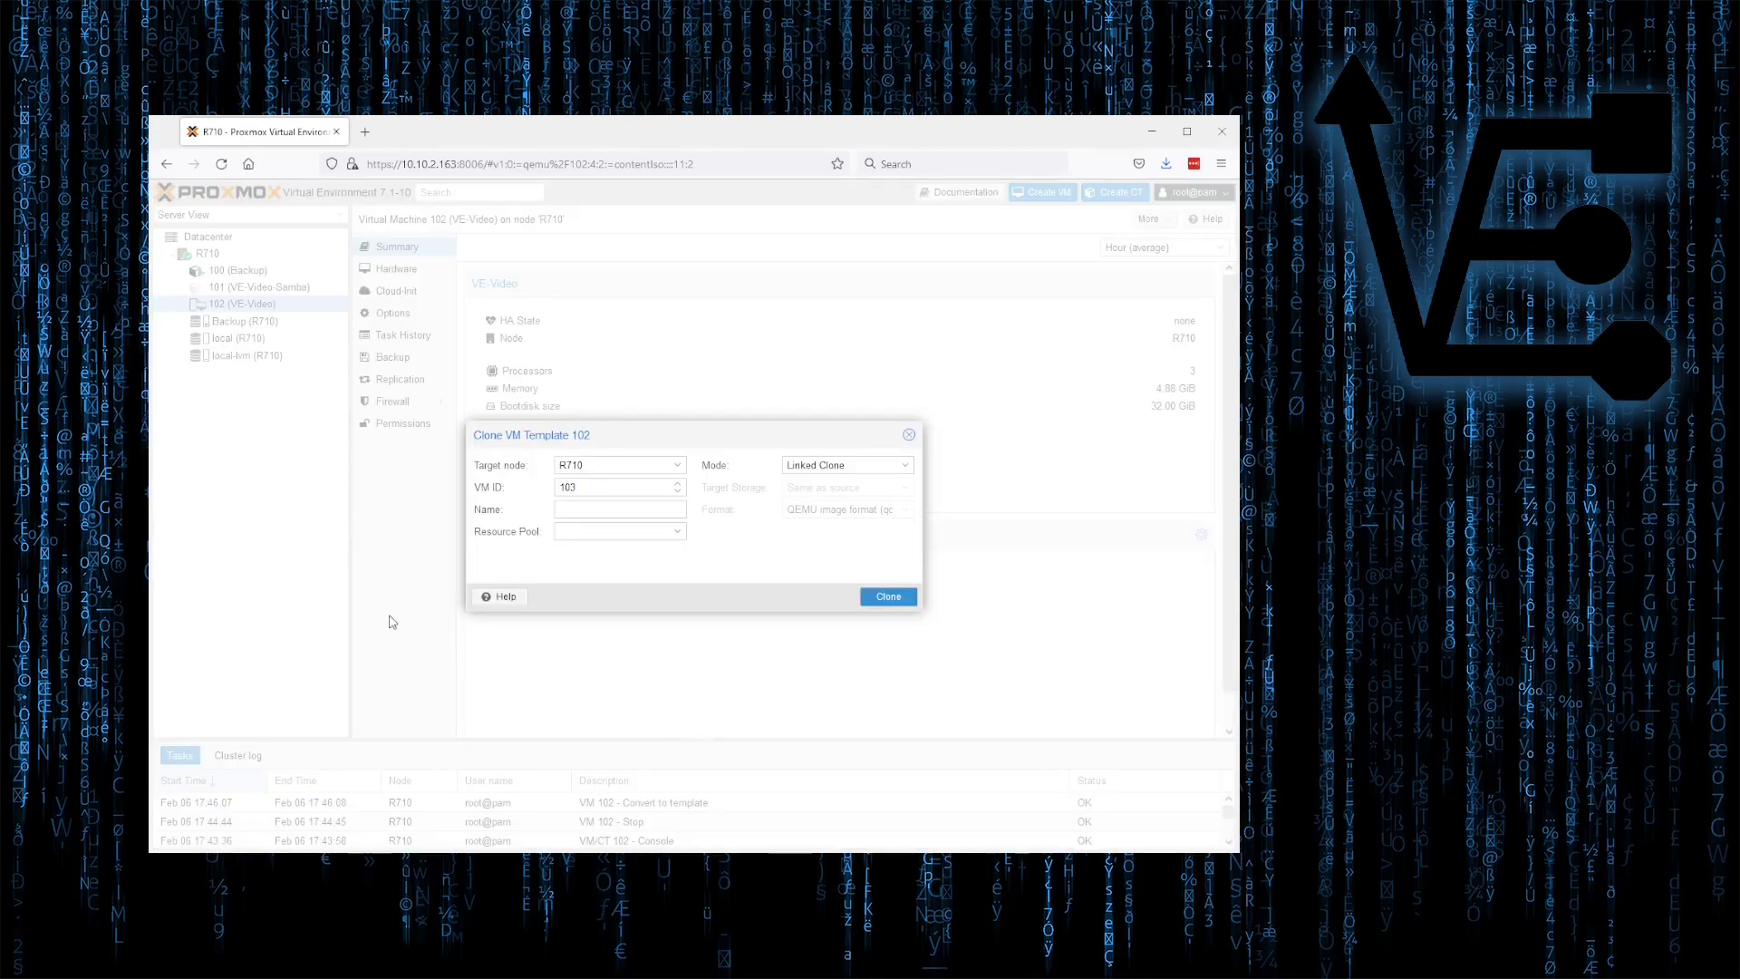
pyautogui.click(570, 490)
pyautogui.doubleClick(570, 490)
pyautogui.click(666, 509)
pyautogui.write('ve')
pyautogui.click(907, 467)
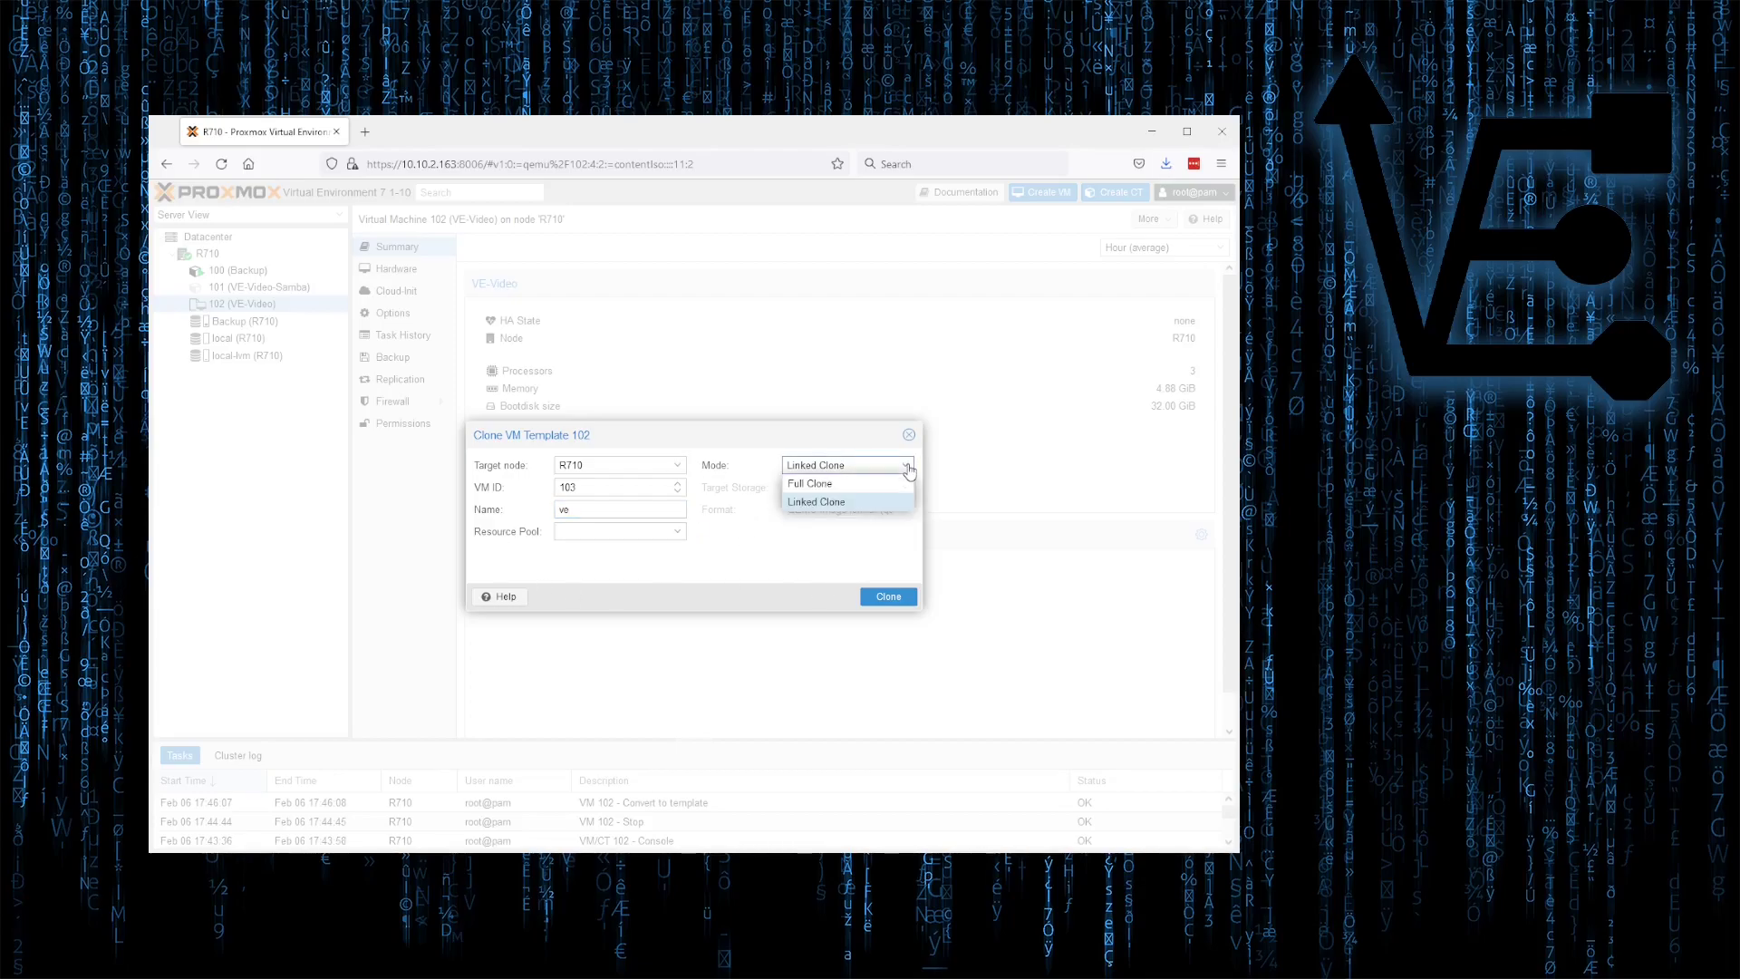
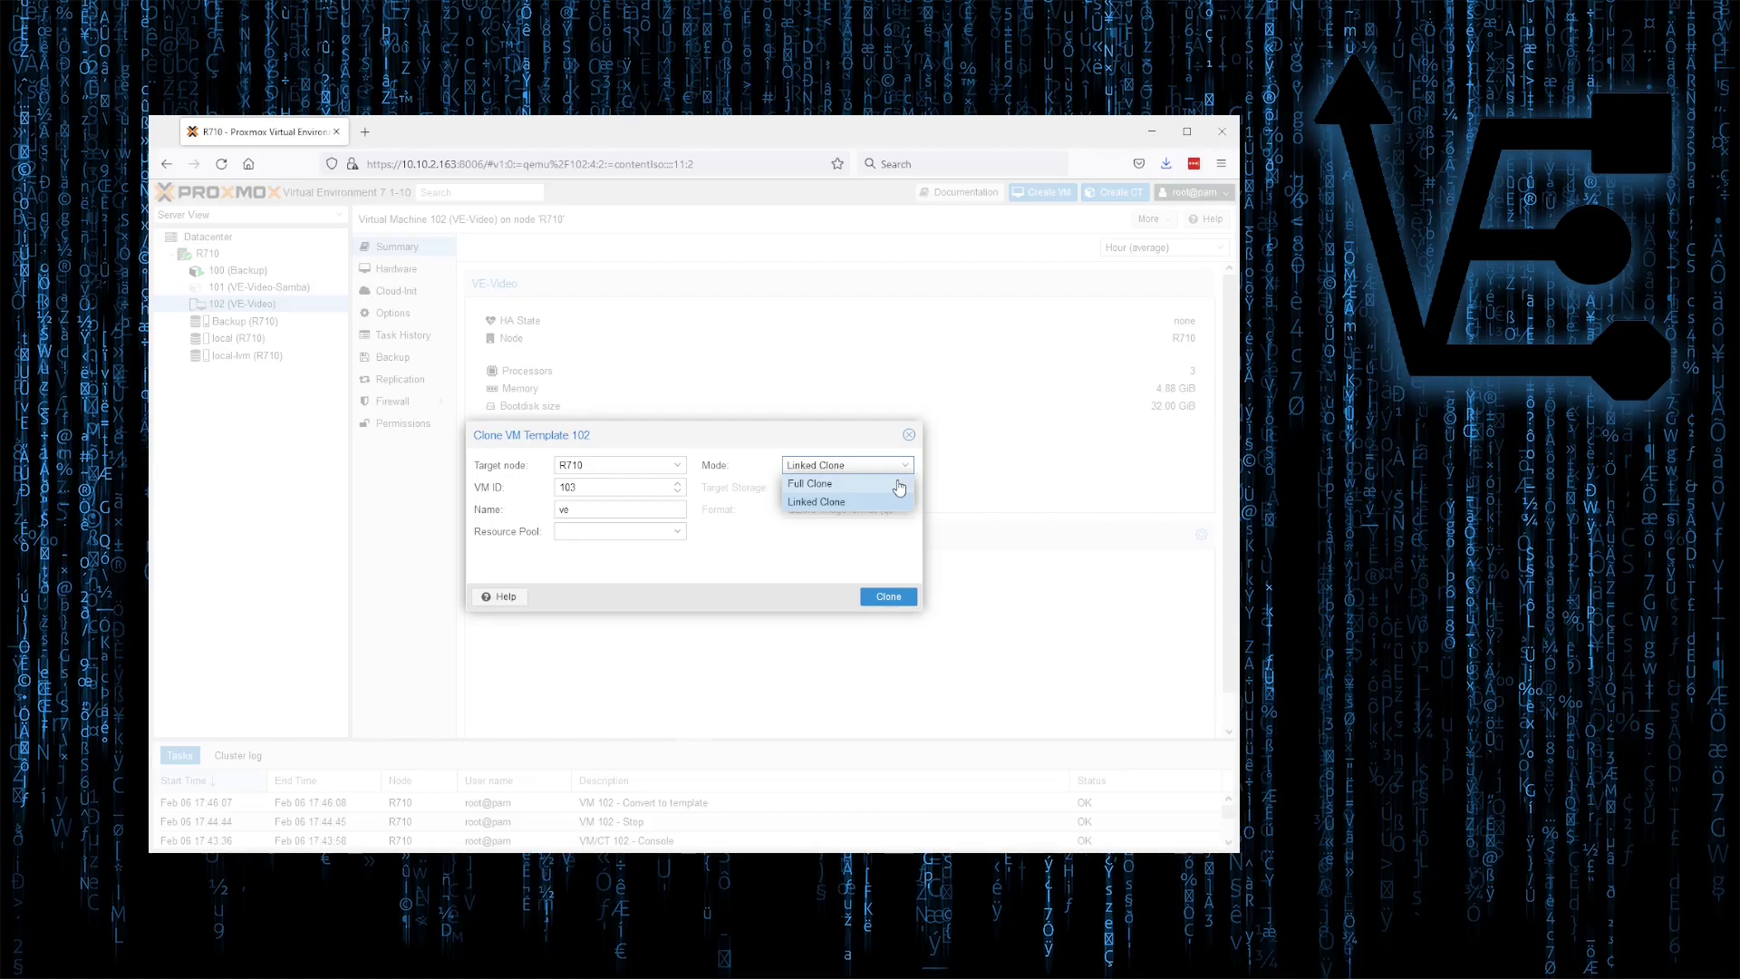
pyautogui.click(818, 504)
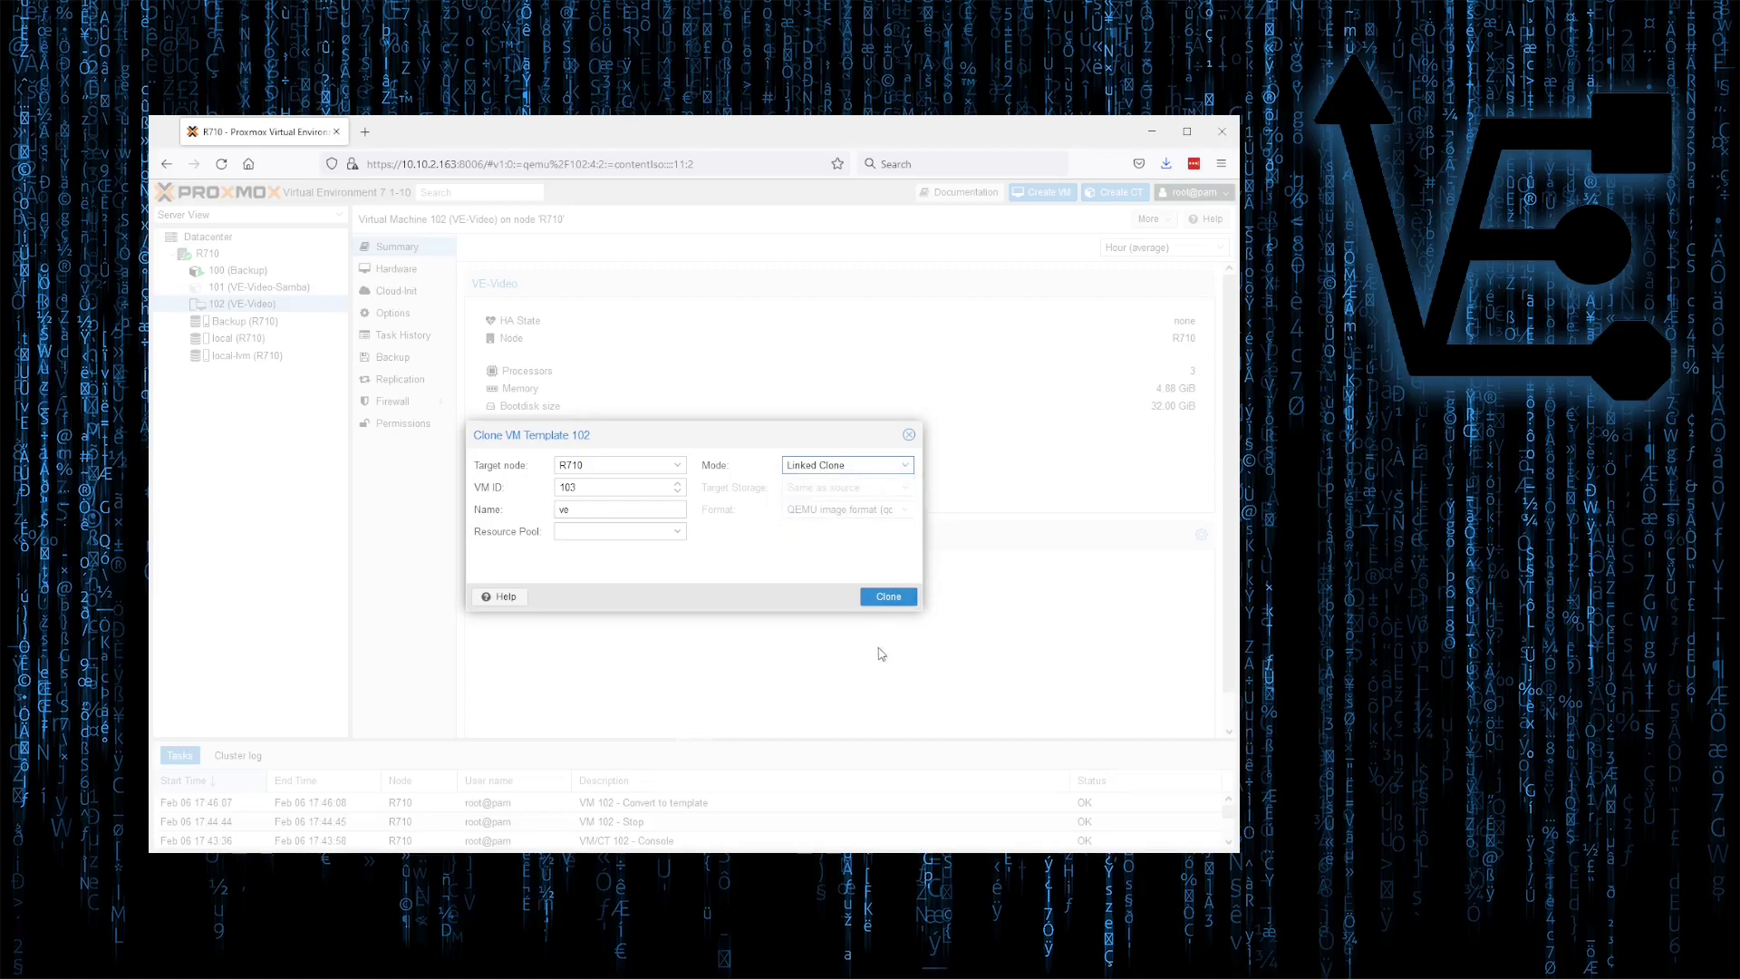
pyautogui.click(895, 599)
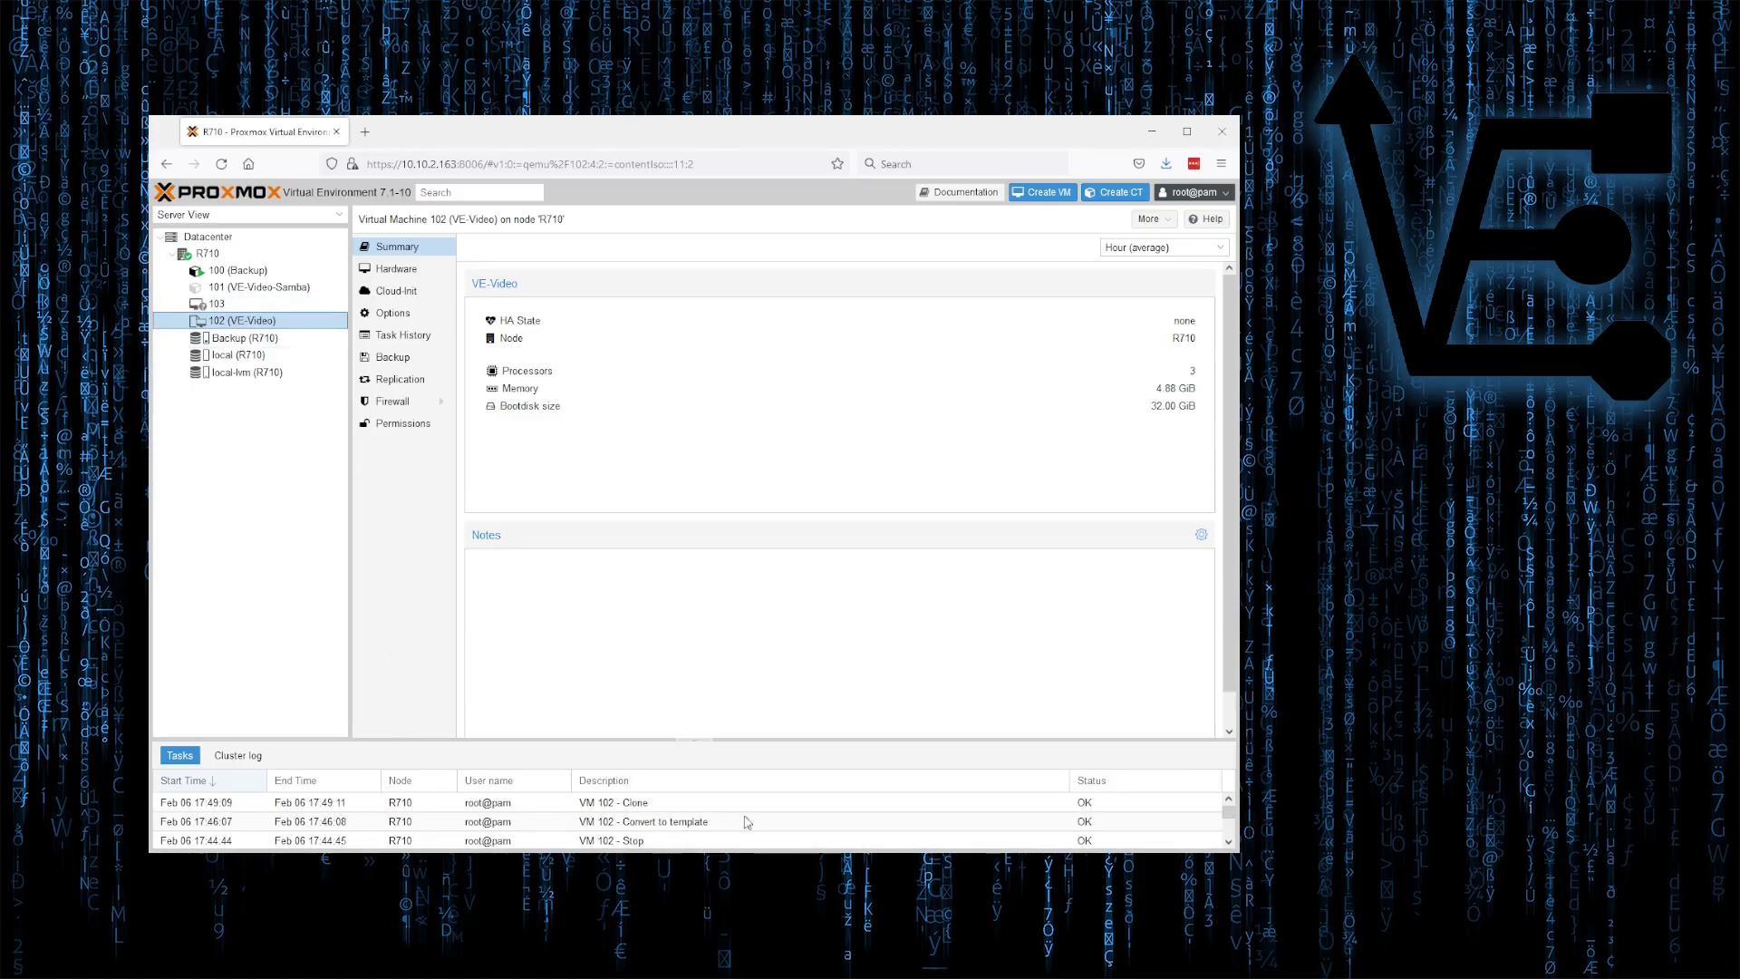
# Compare the summaries of clone 103 (ve) and the VE-Video template, and review the actions available for the clone.
pyautogui.click(246, 305)
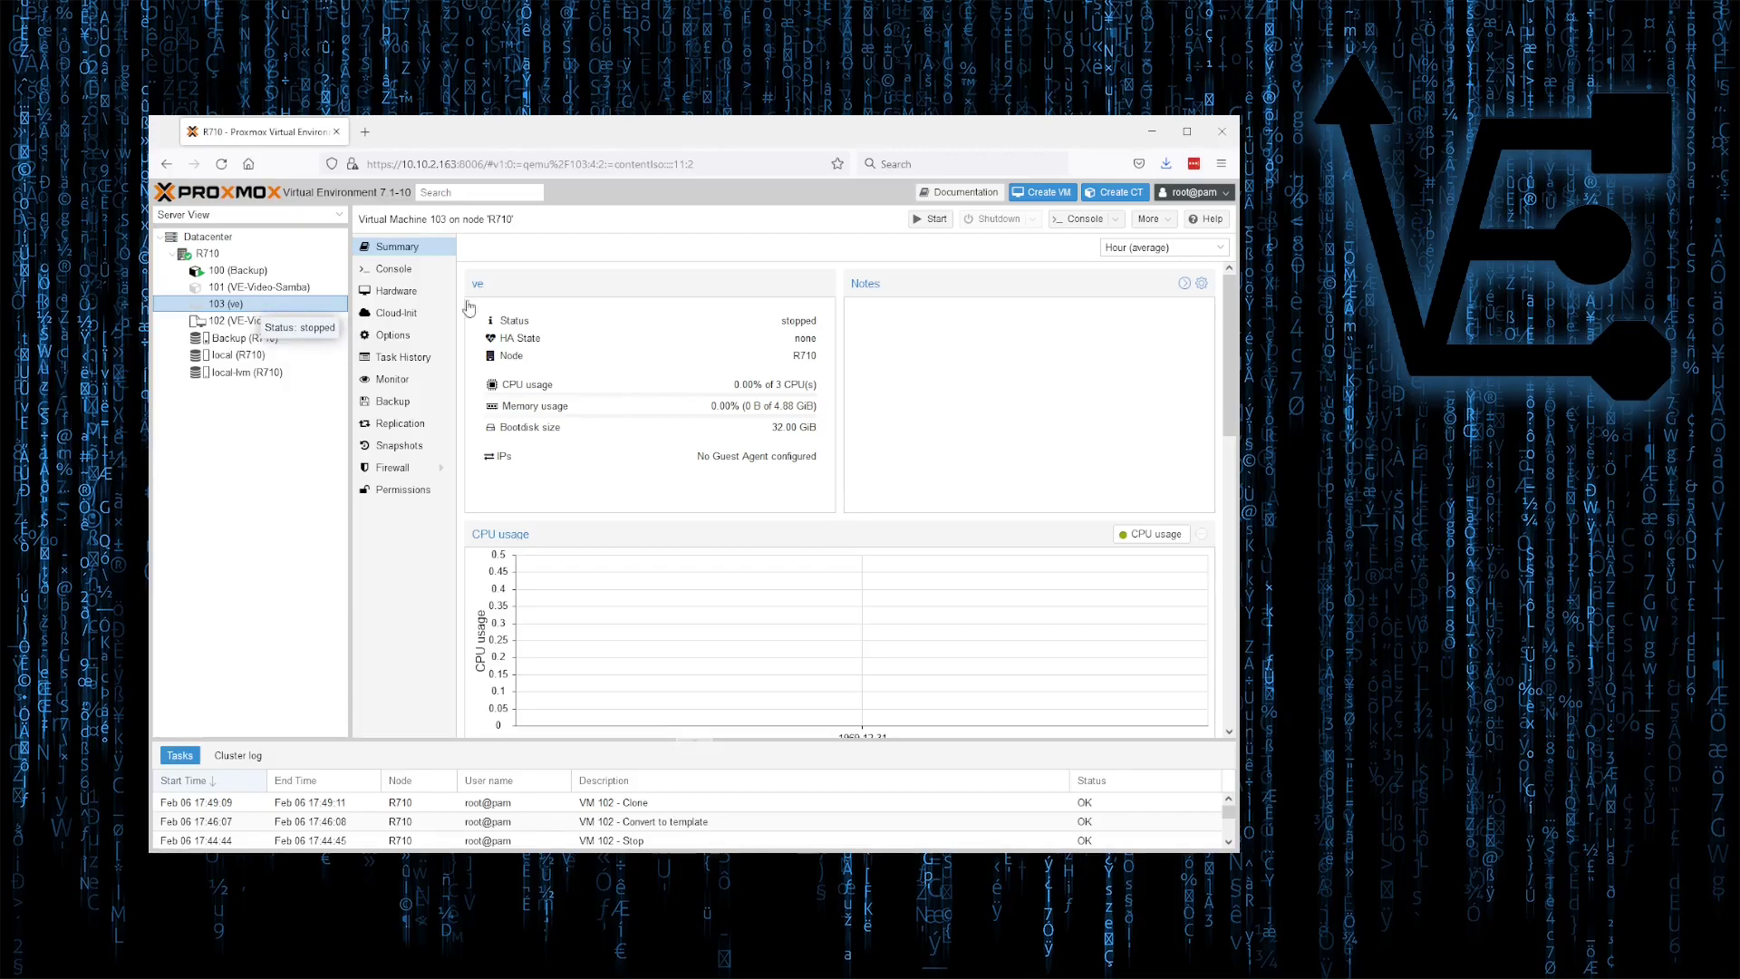
pyautogui.click(245, 322)
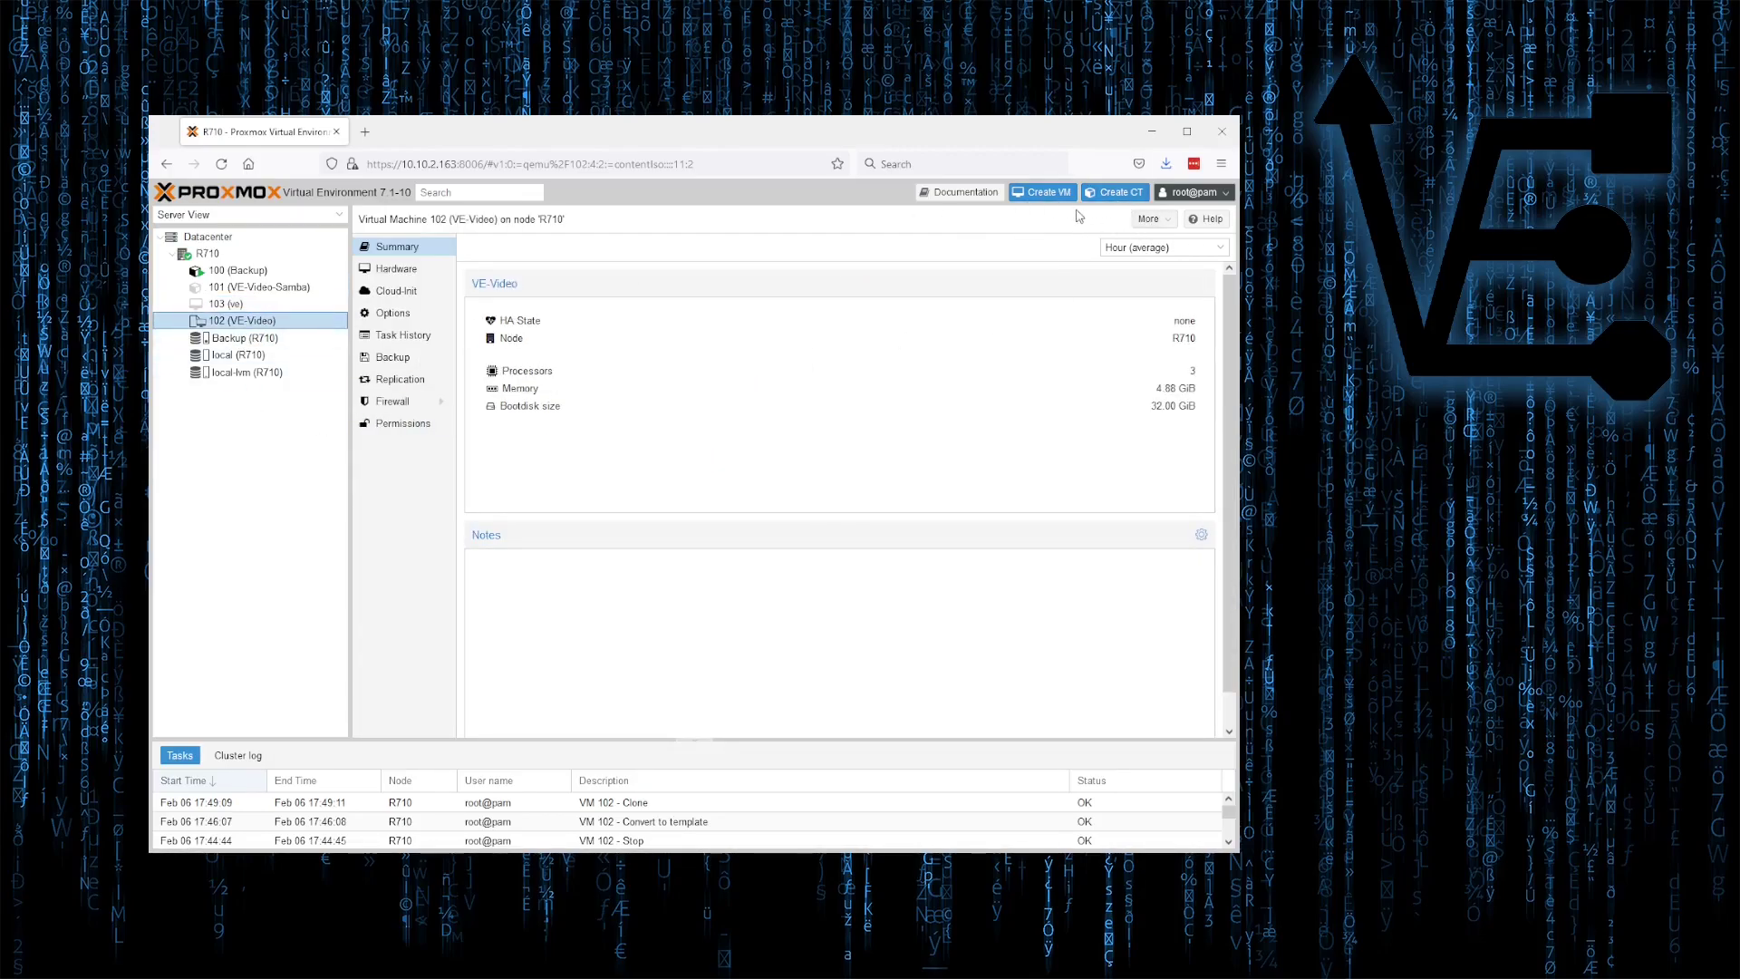
pyautogui.click(232, 305)
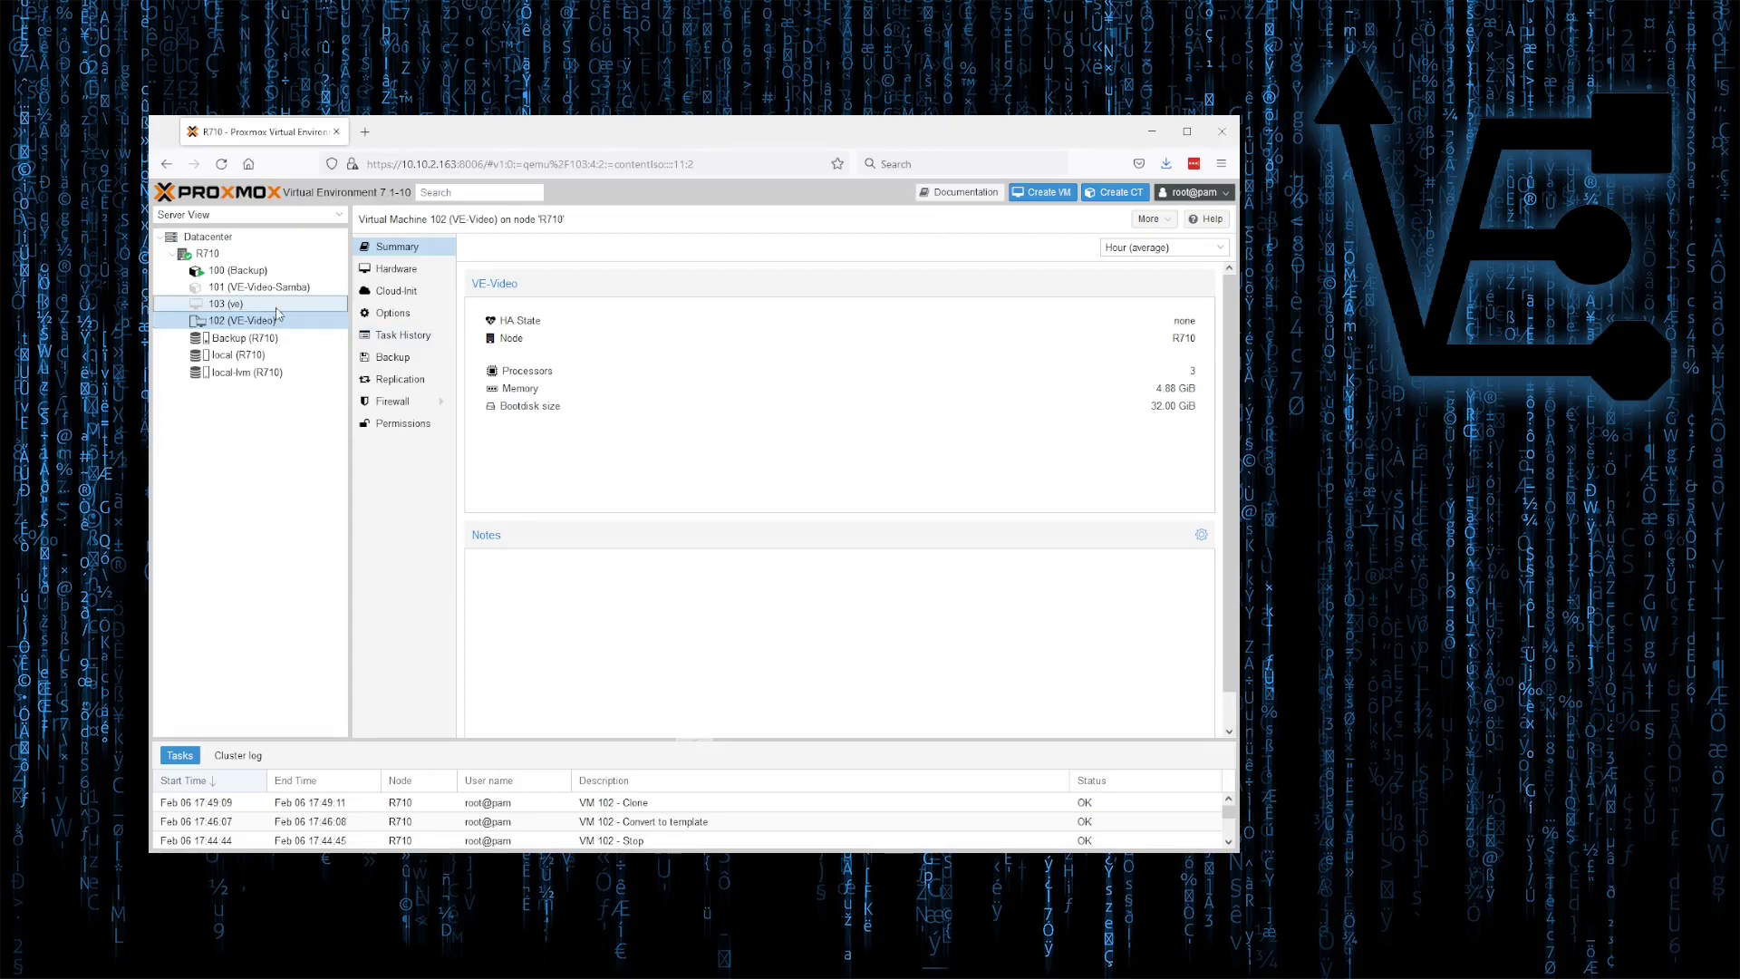
pyautogui.rightClick(233, 306)
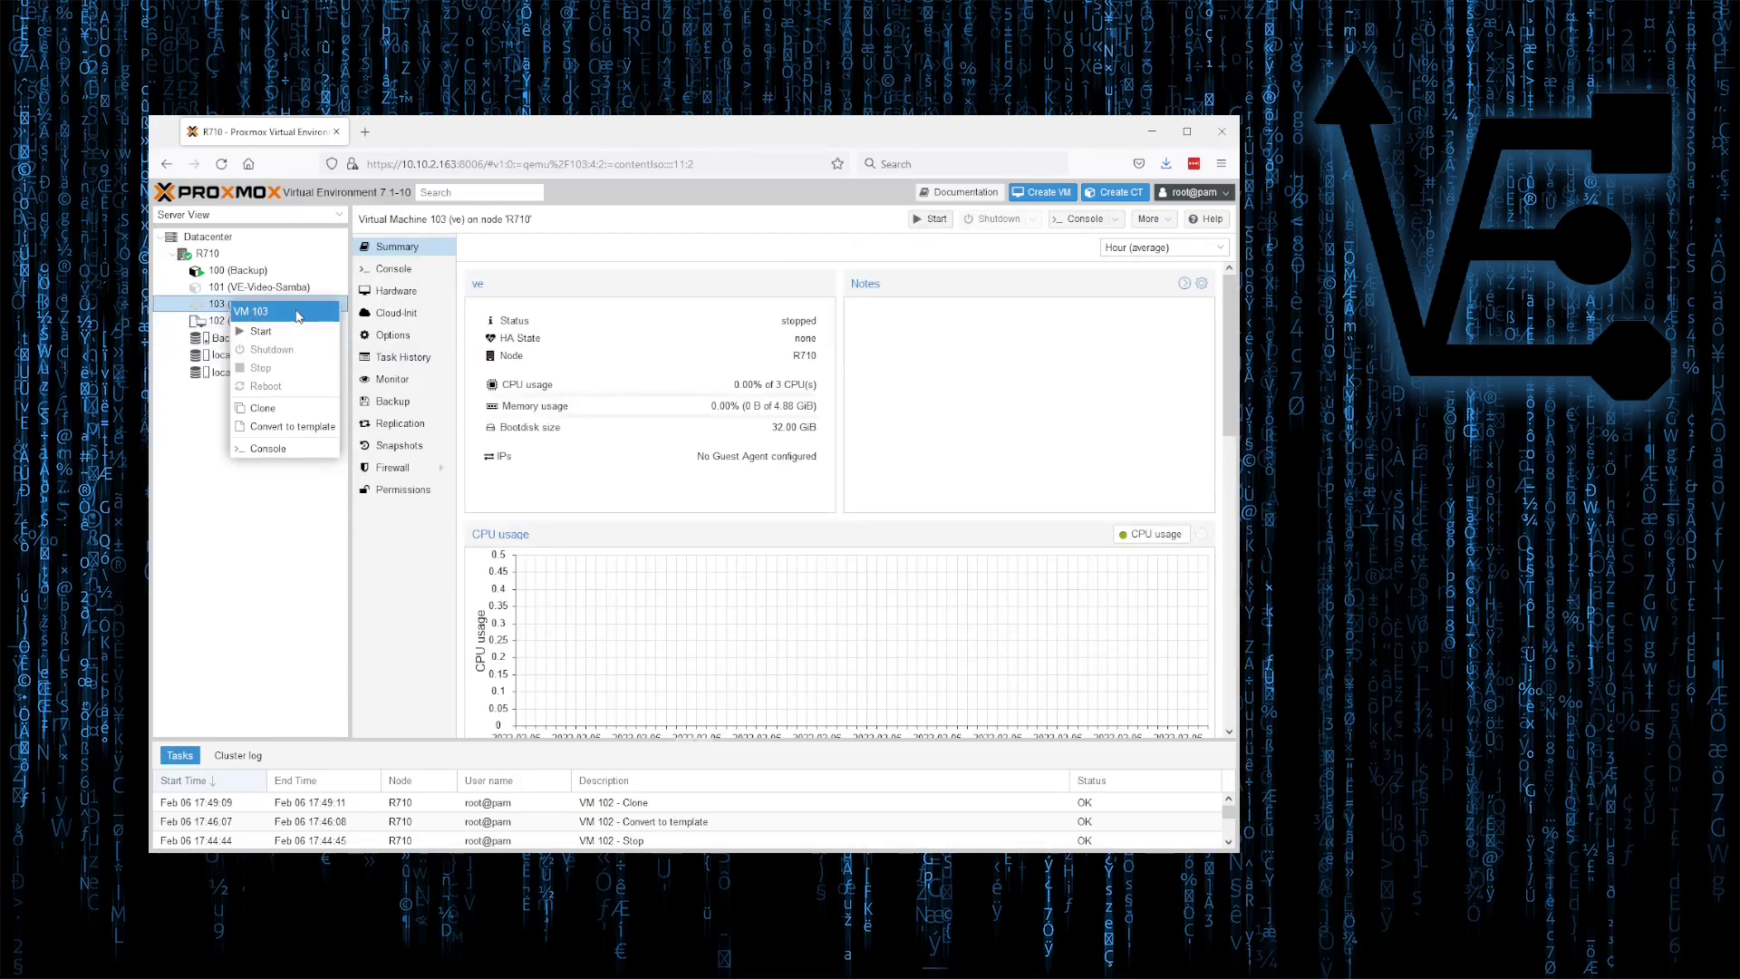
pyautogui.click(208, 309)
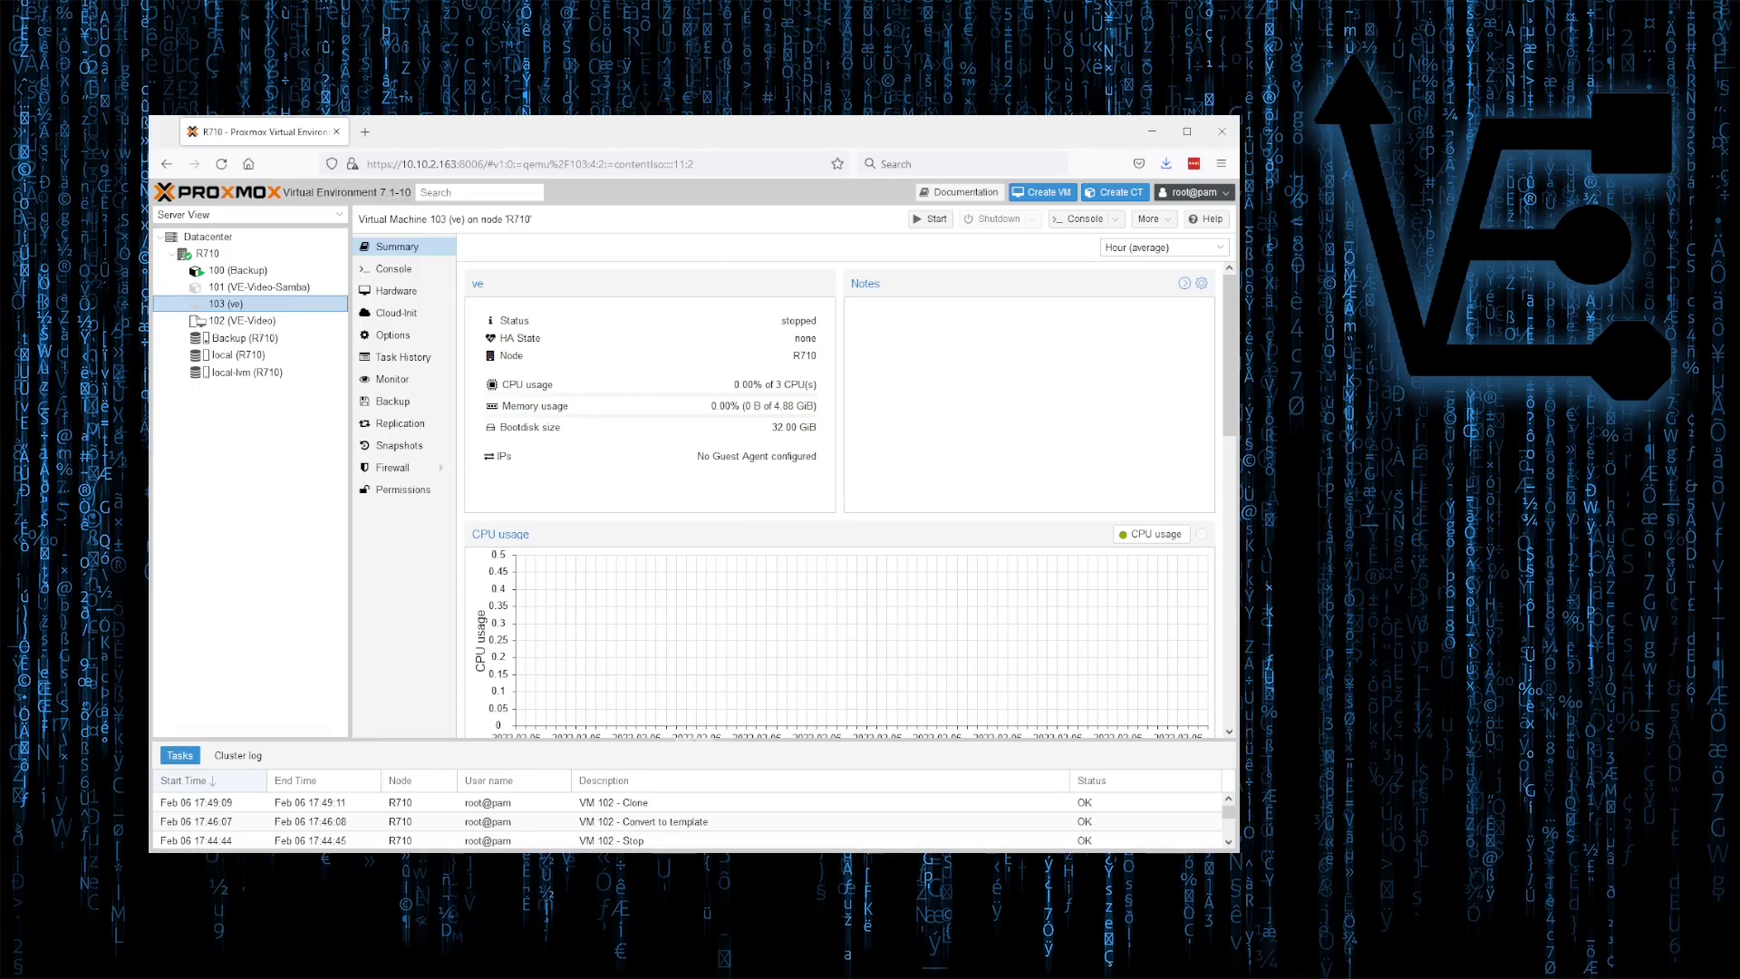
# Remove VM 103 (ve), confirming with ID 103, purging it from job configurations and destroying unreferenced disks owned by the guest.
pyautogui.click(1170, 227)
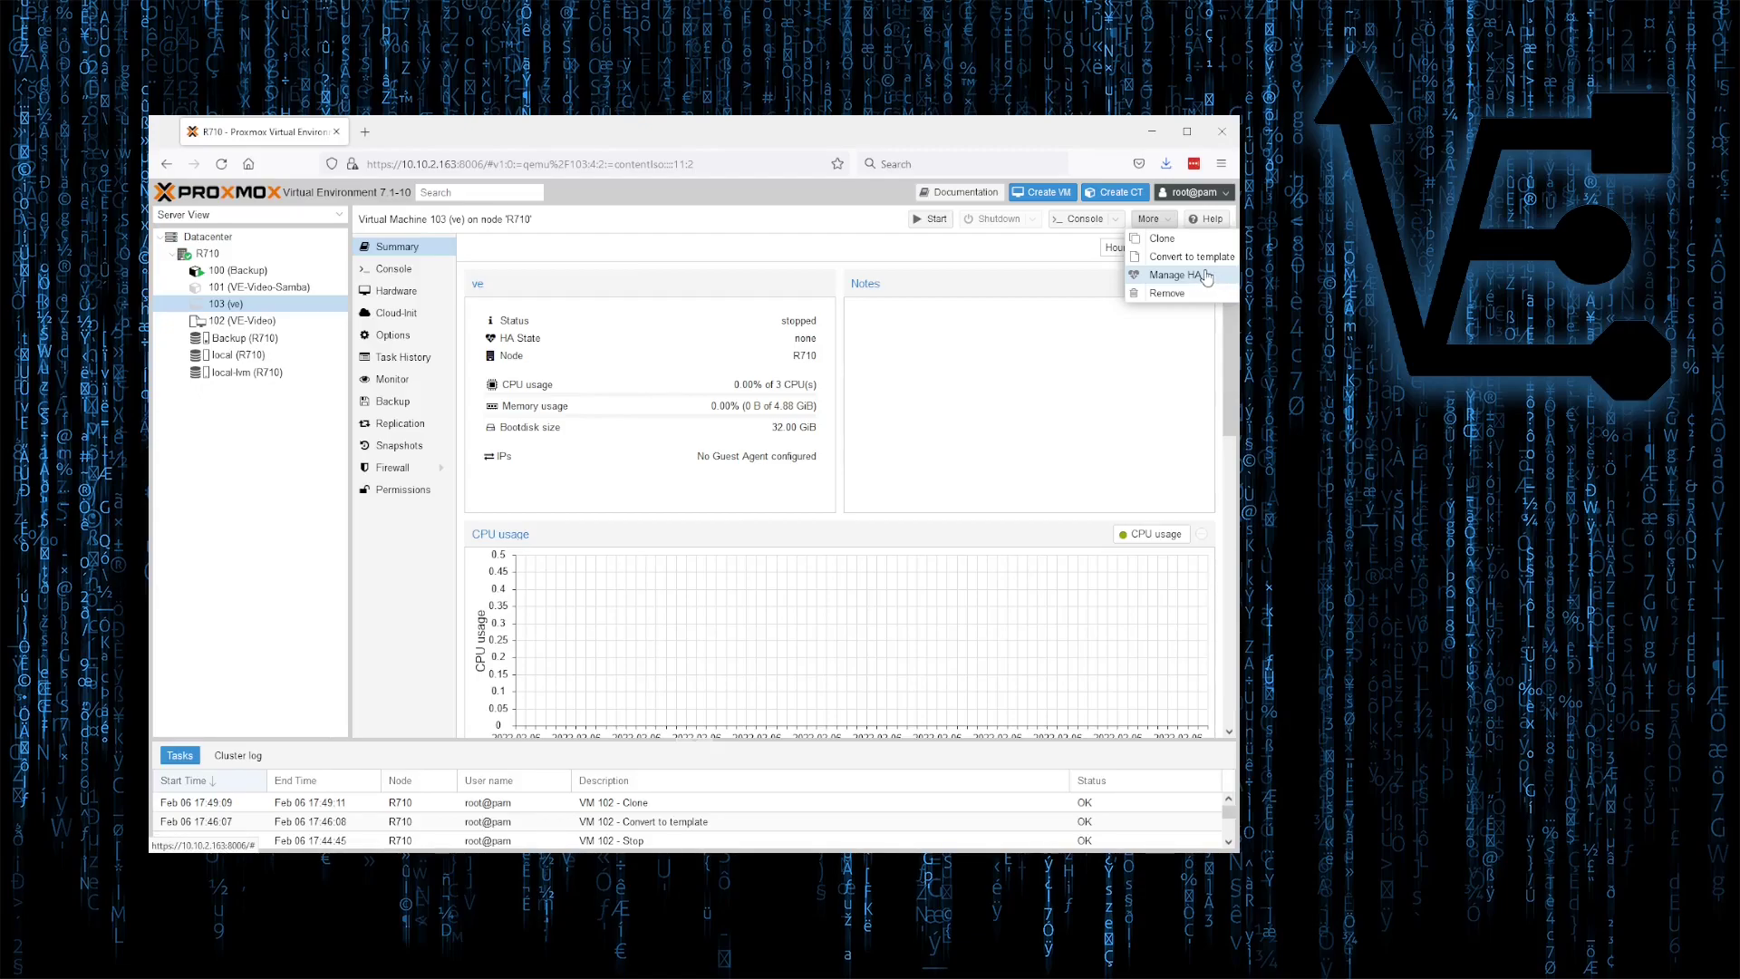
pyautogui.click(1164, 294)
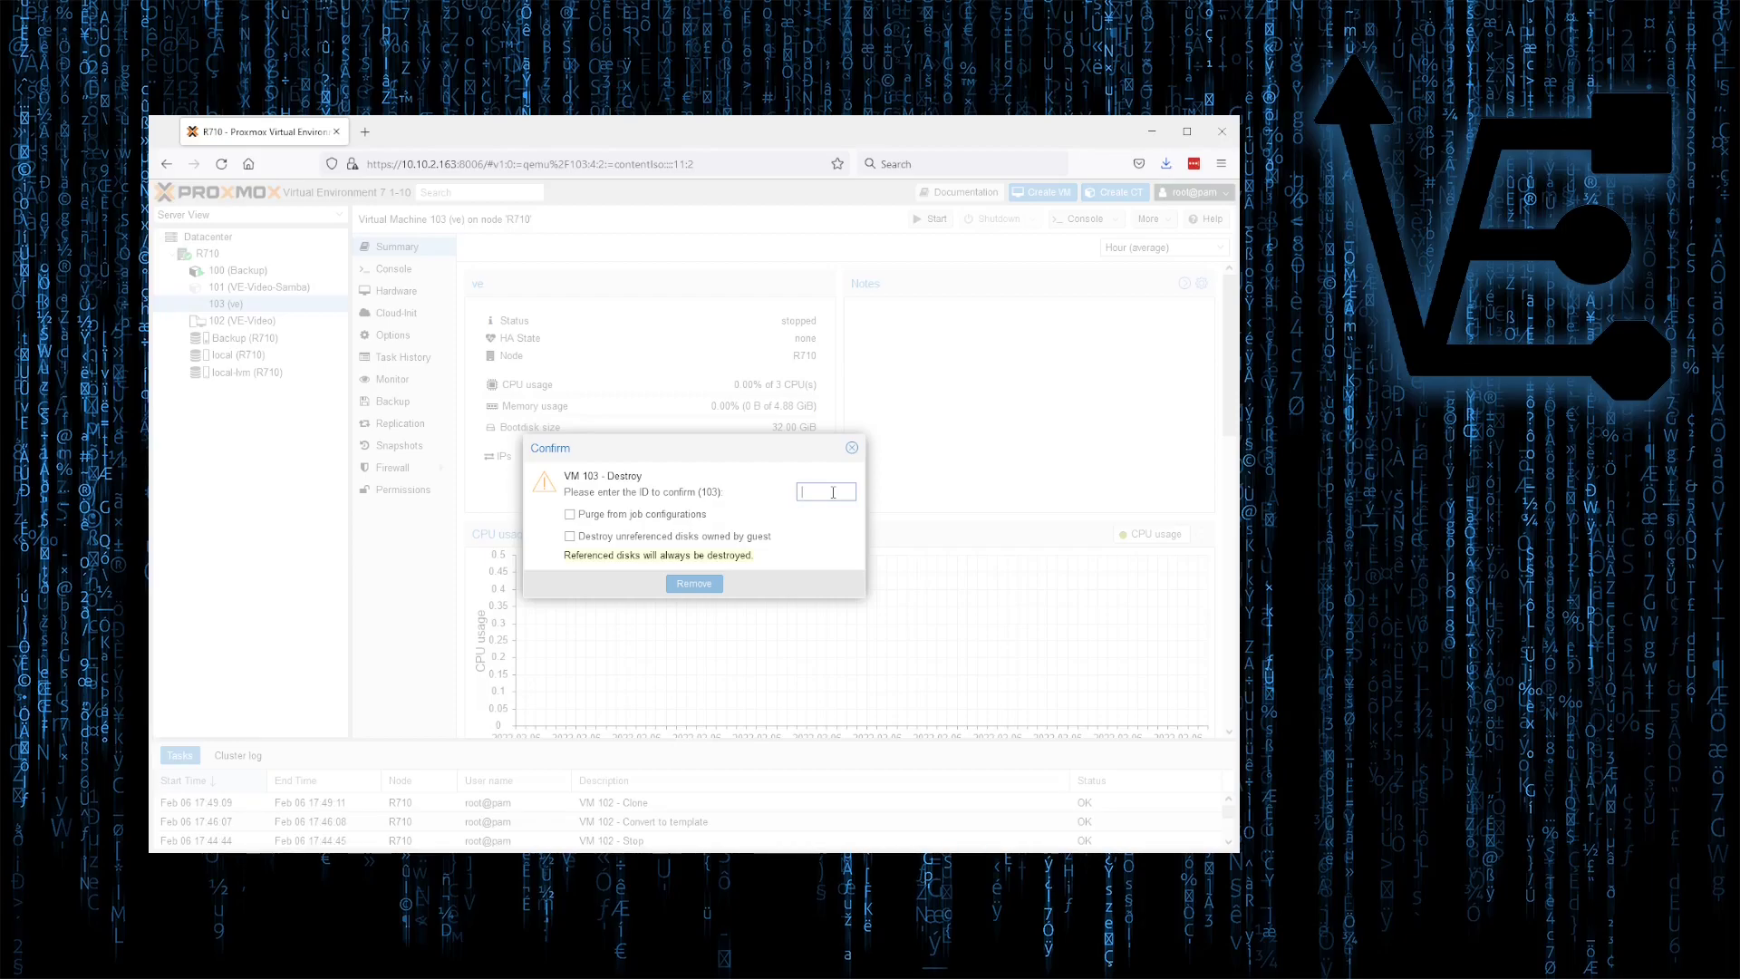
pyautogui.write('102')
pyautogui.click(833, 493)
pyautogui.press('BackSpace')
pyautogui.write('3')
pyautogui.click(639, 515)
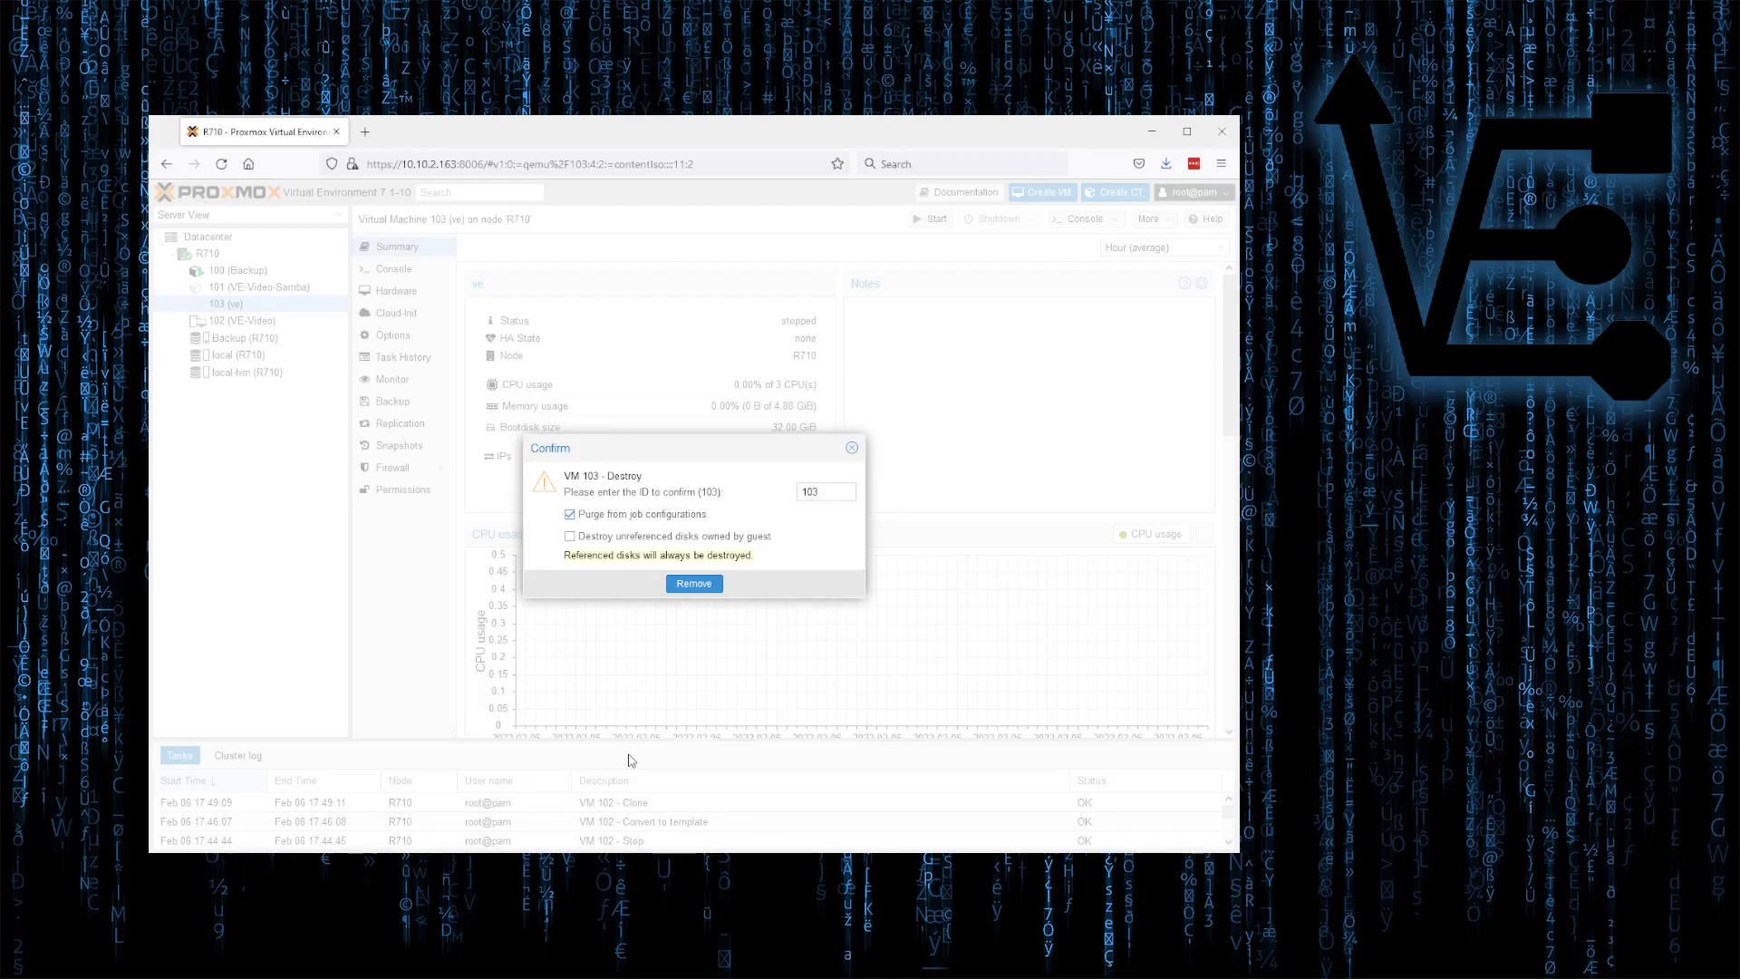
pyautogui.click(680, 538)
pyautogui.click(694, 584)
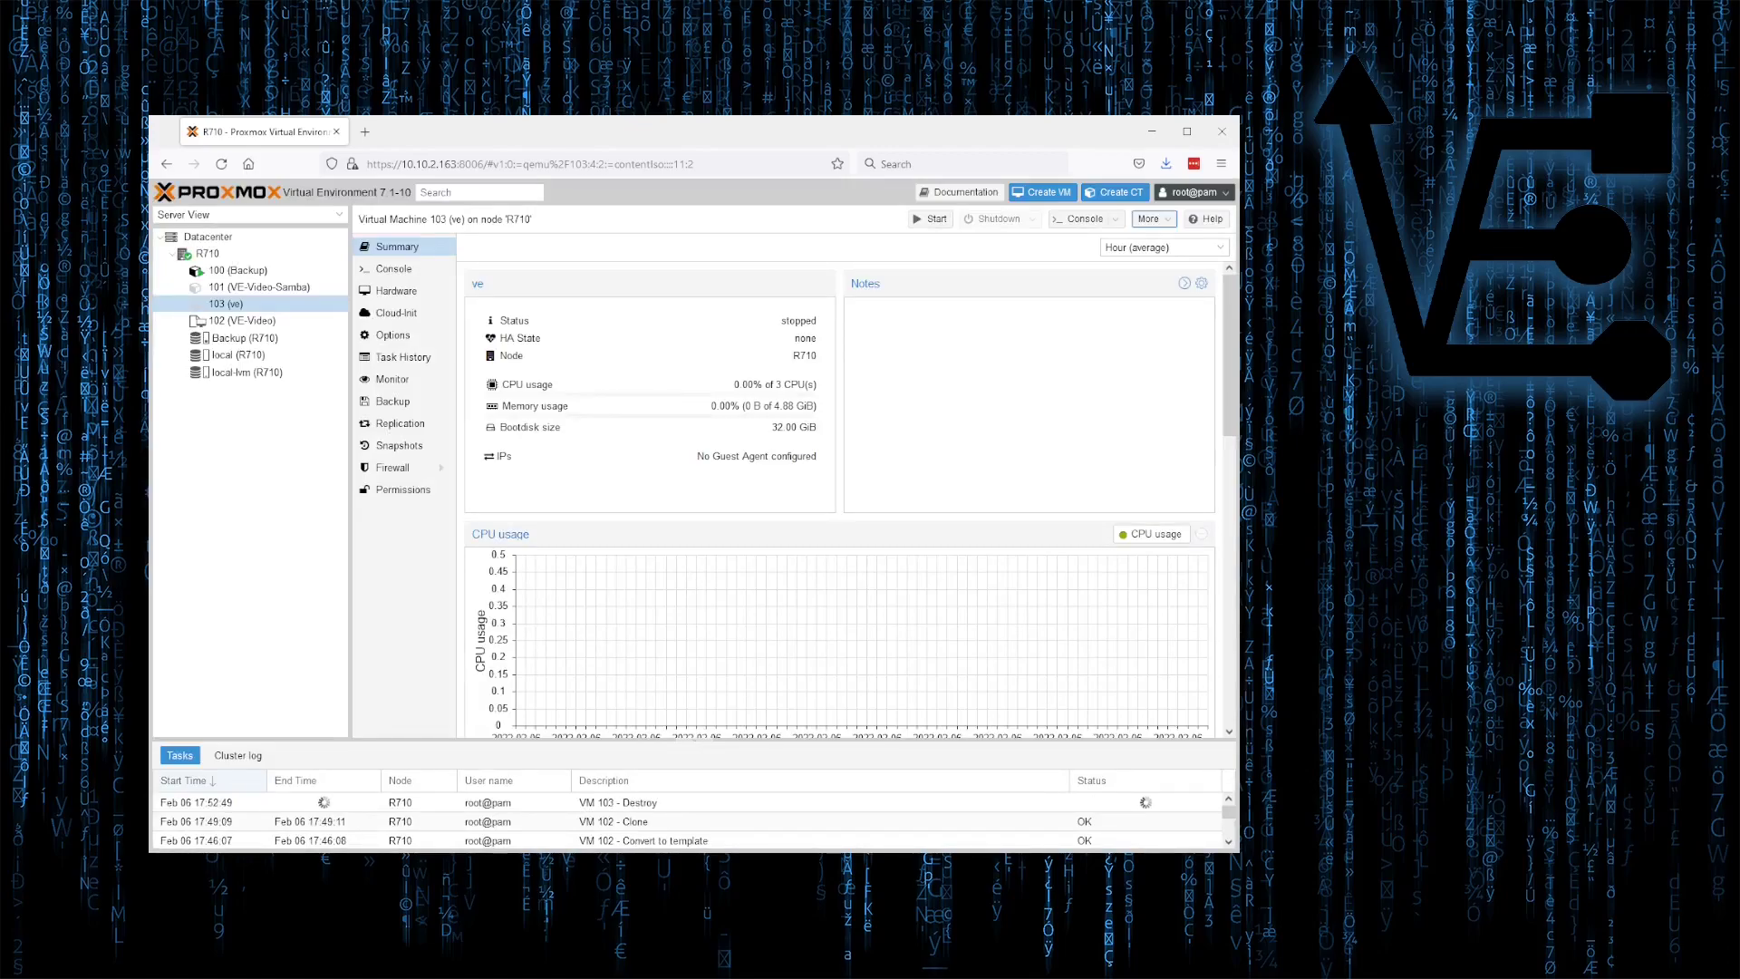